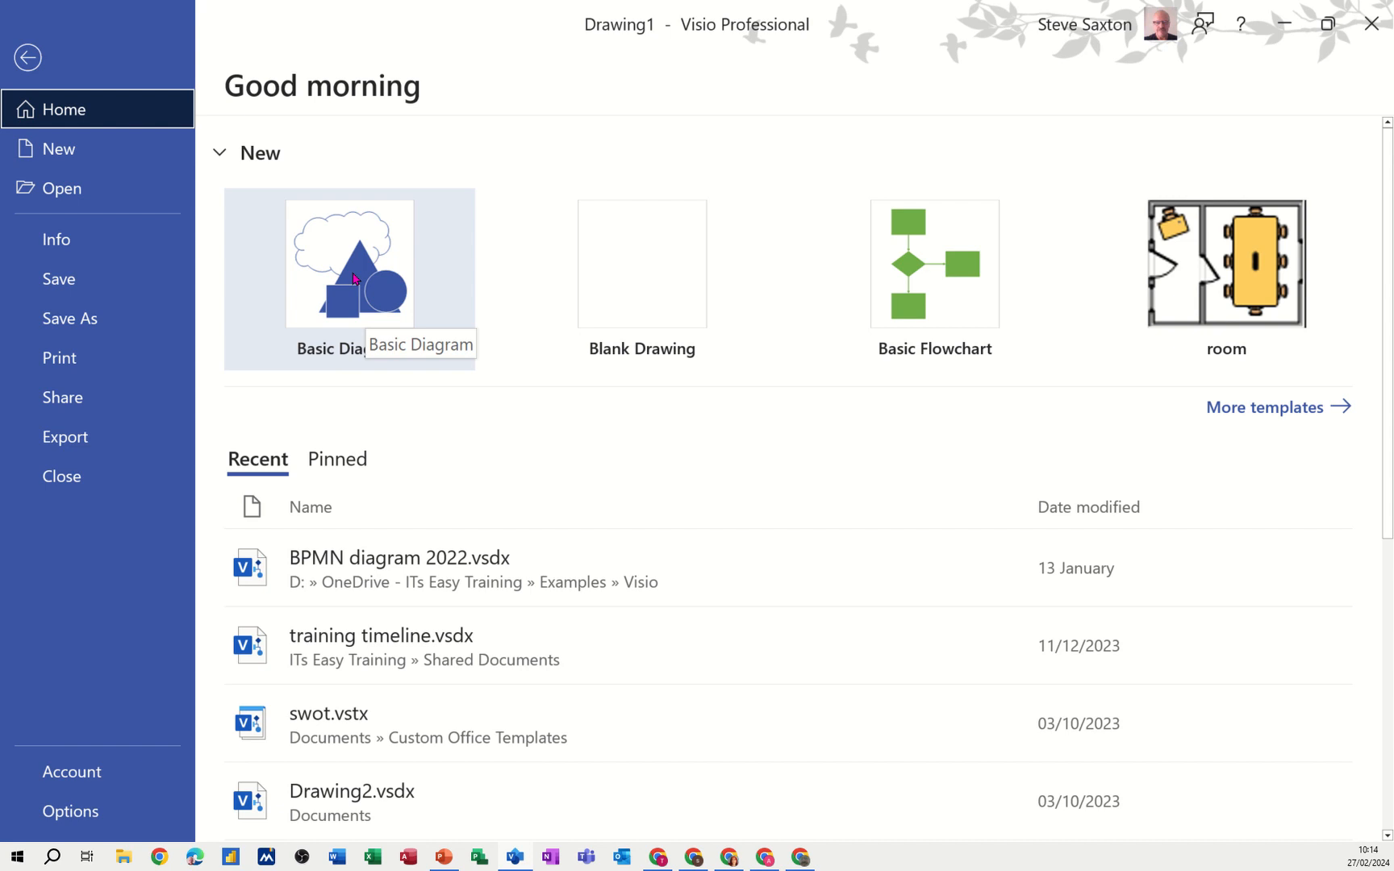
Step: Create a new drawing from the Basic Diagram template
click(354, 279)
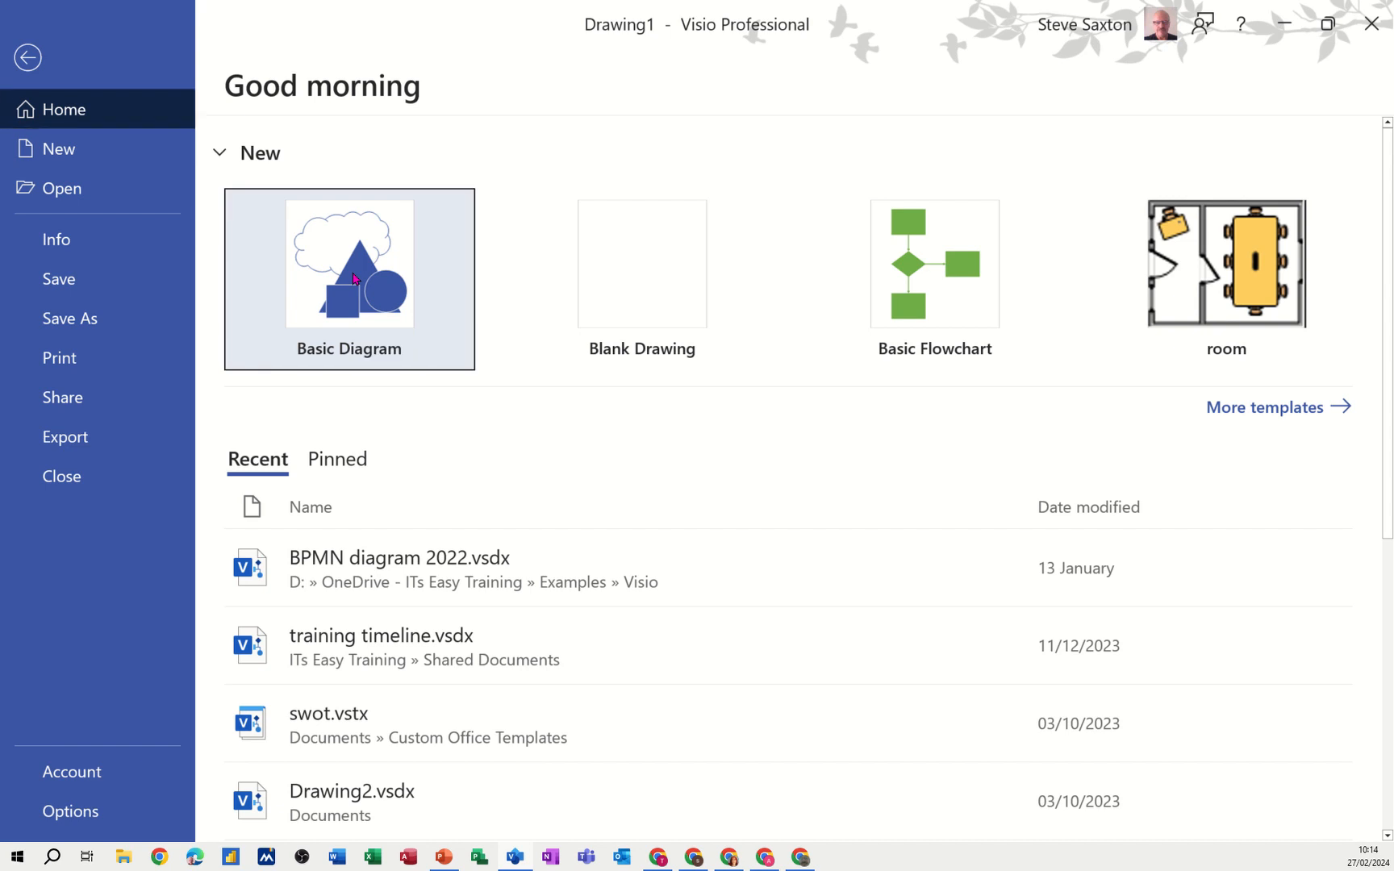
click(354, 278)
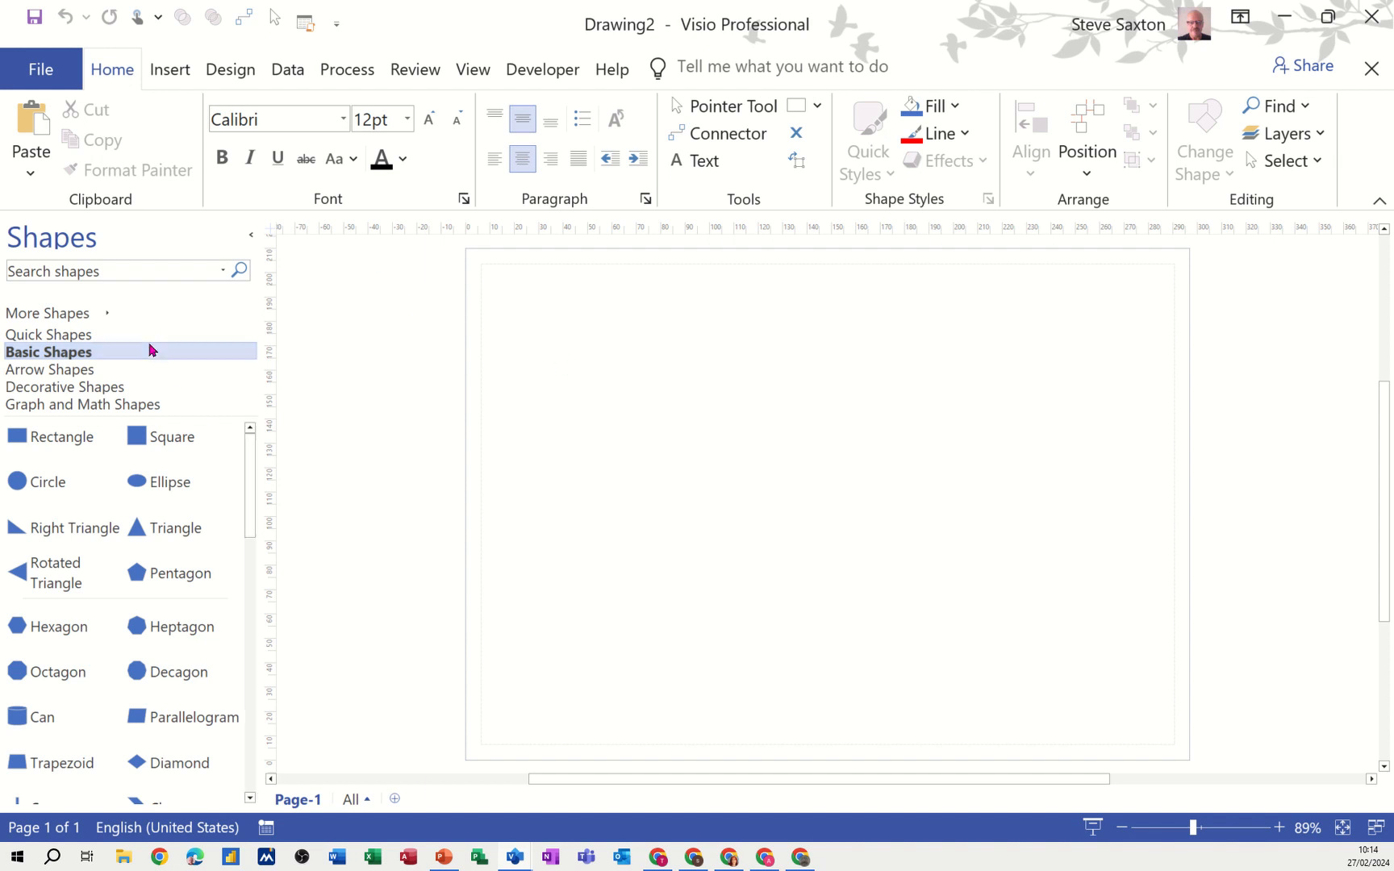
Step: Look through the Quick, Basic, Arrow, Decorative, and Graph and Math Shapes stencils and the additional shape categories
click(52, 317)
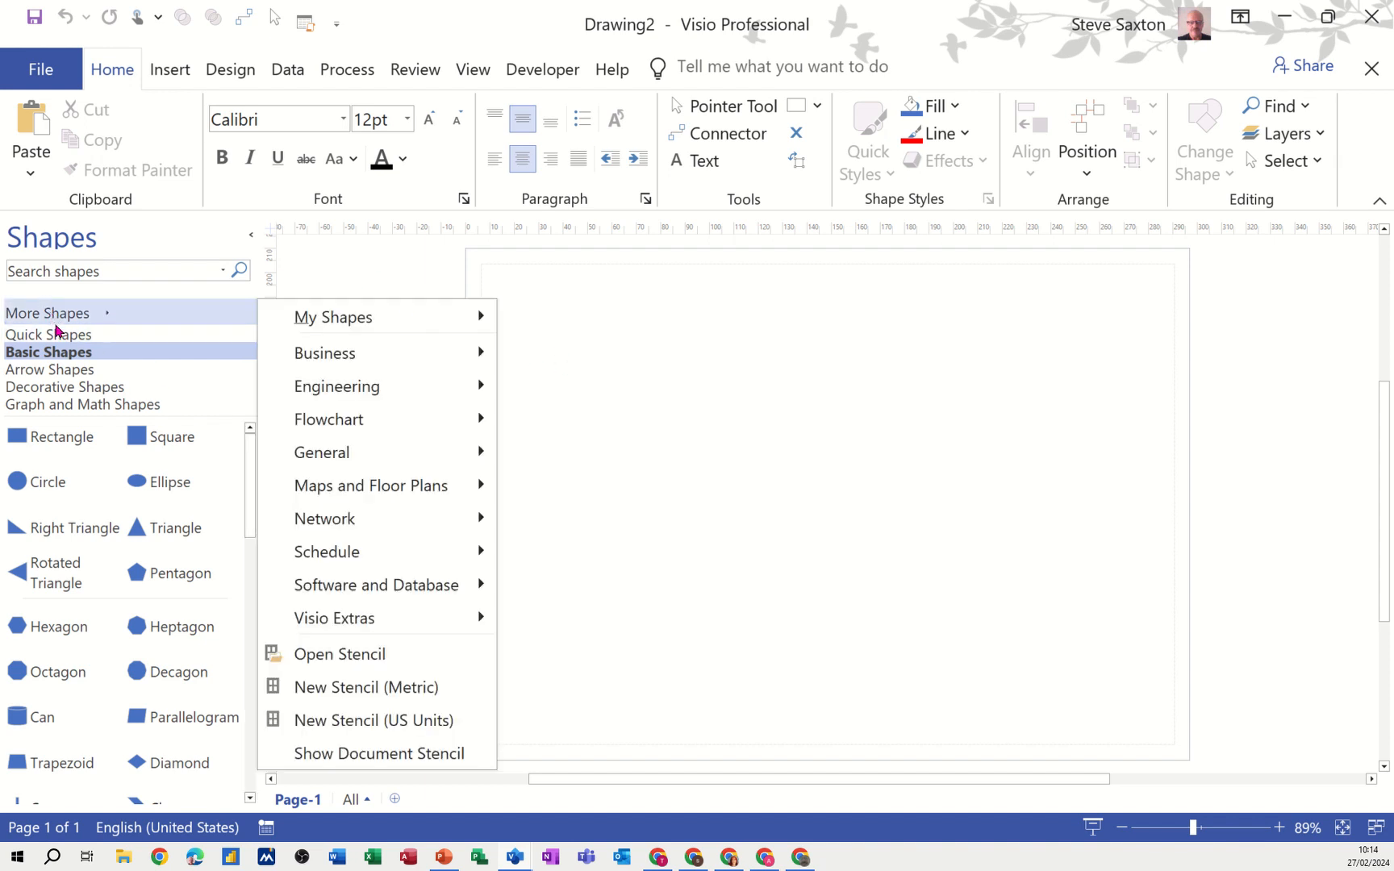
click(53, 335)
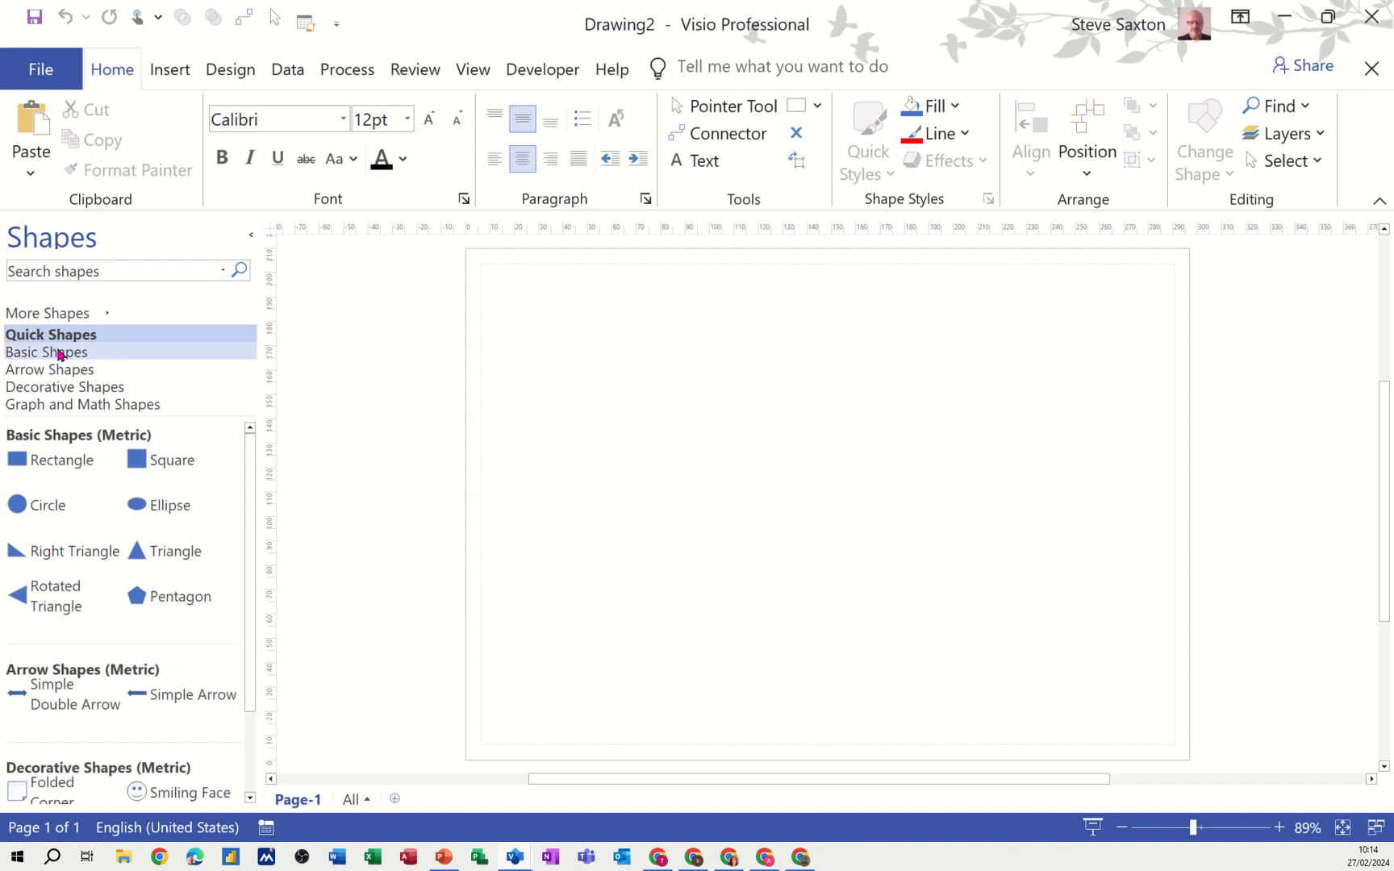
click(61, 359)
click(61, 371)
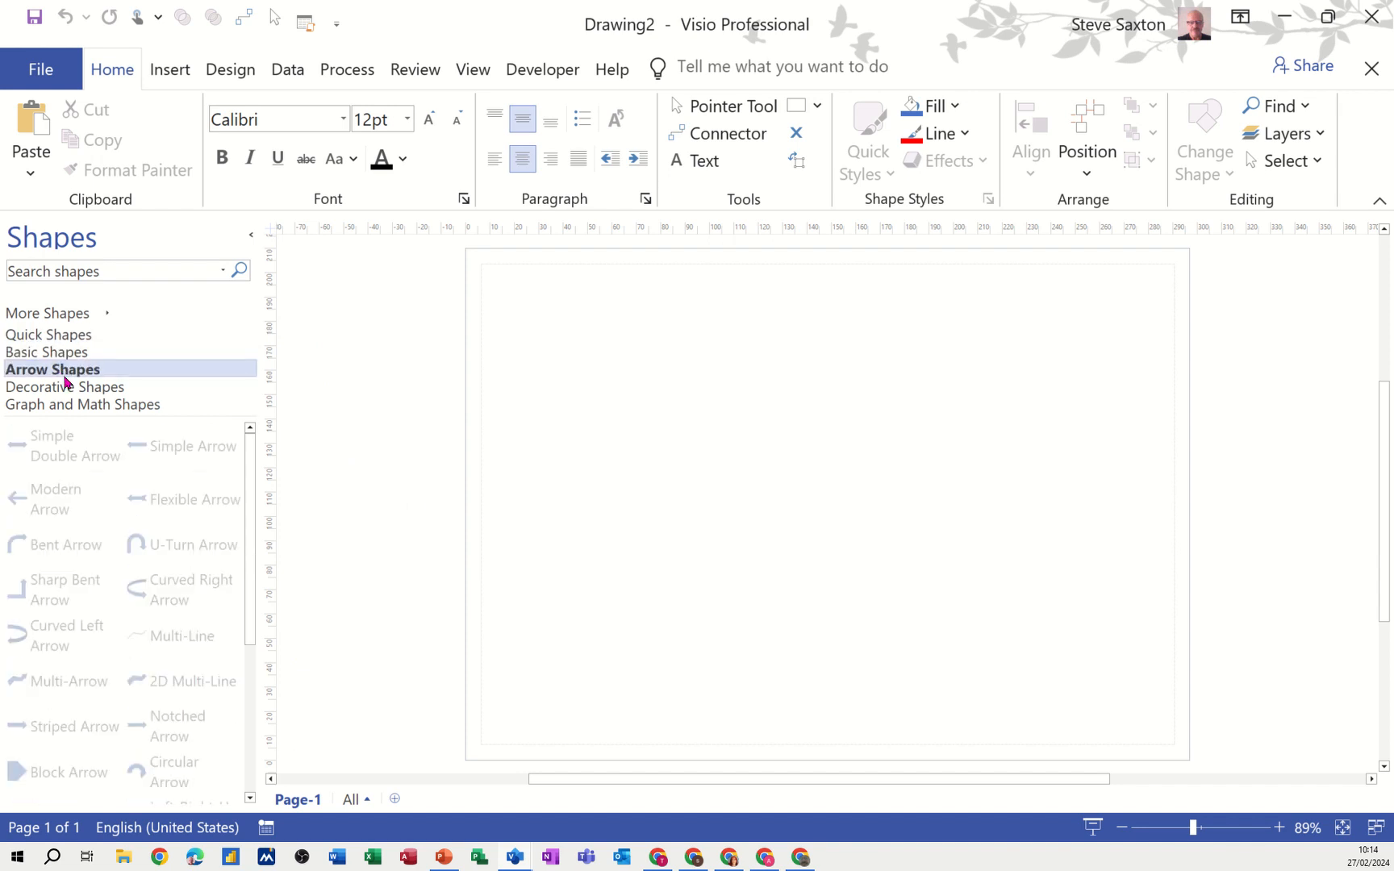
click(64, 388)
click(66, 406)
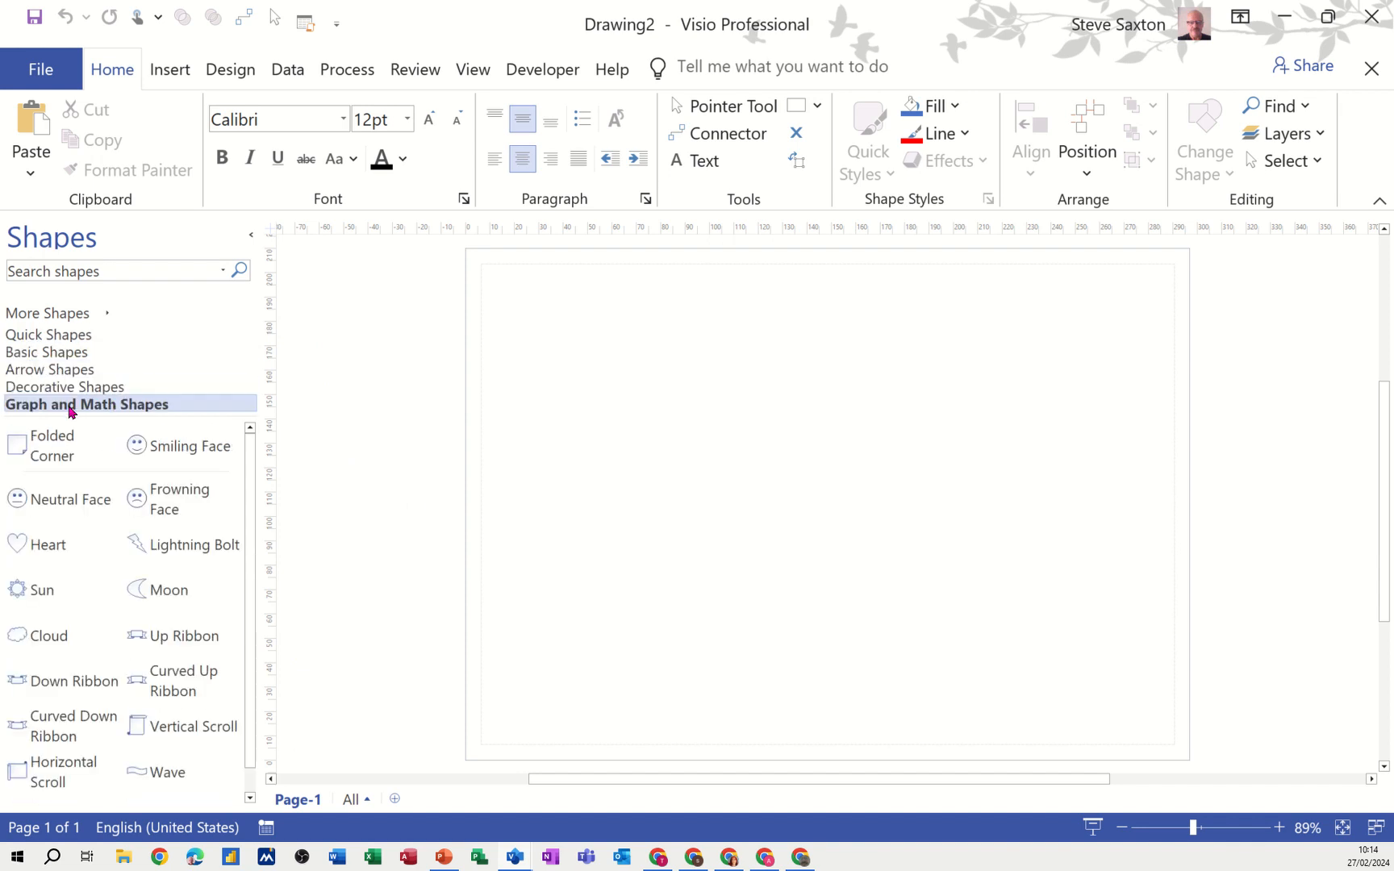
click(52, 321)
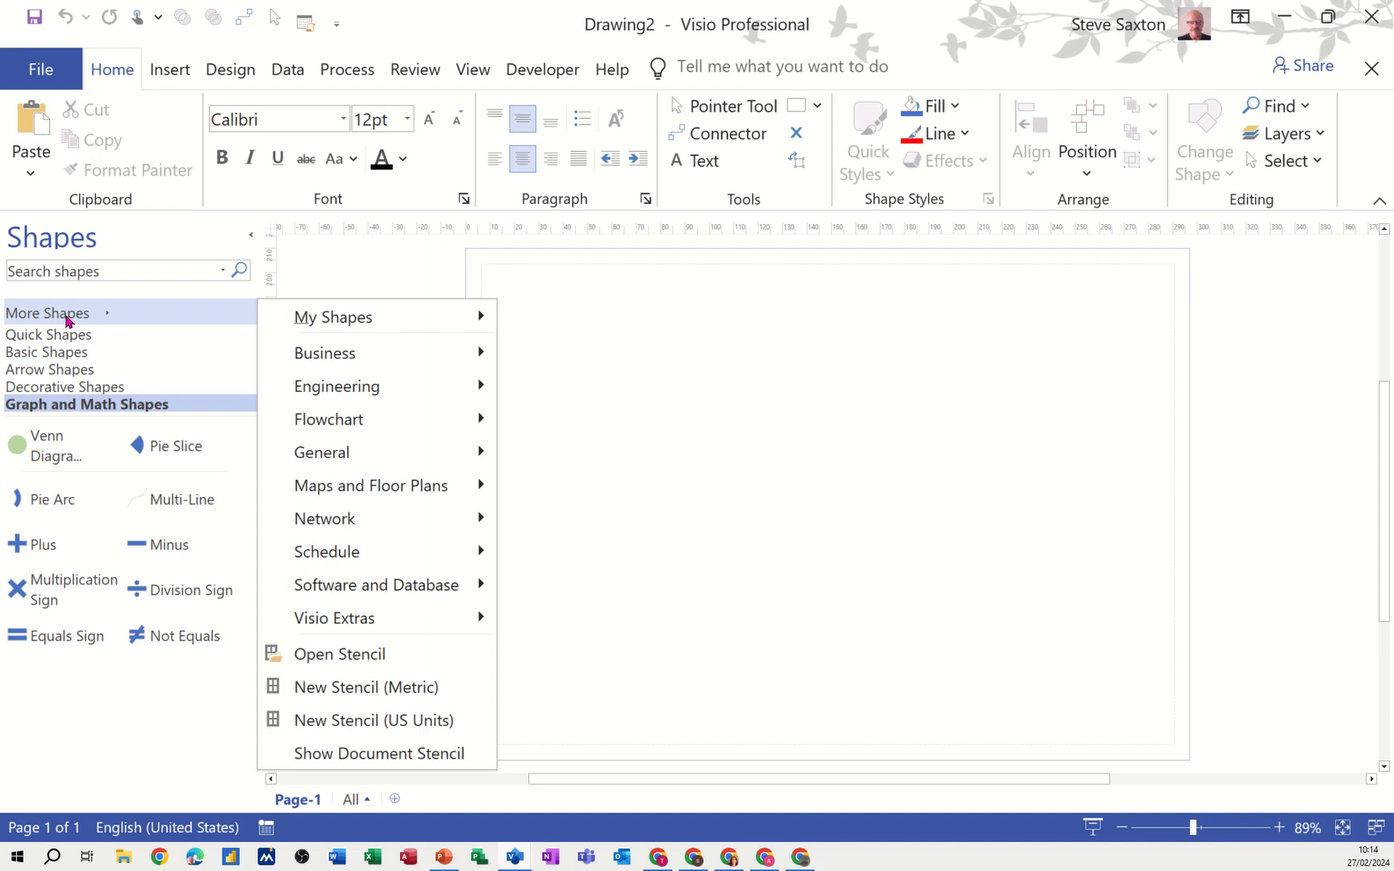
mouse_move(355, 496)
click(73, 337)
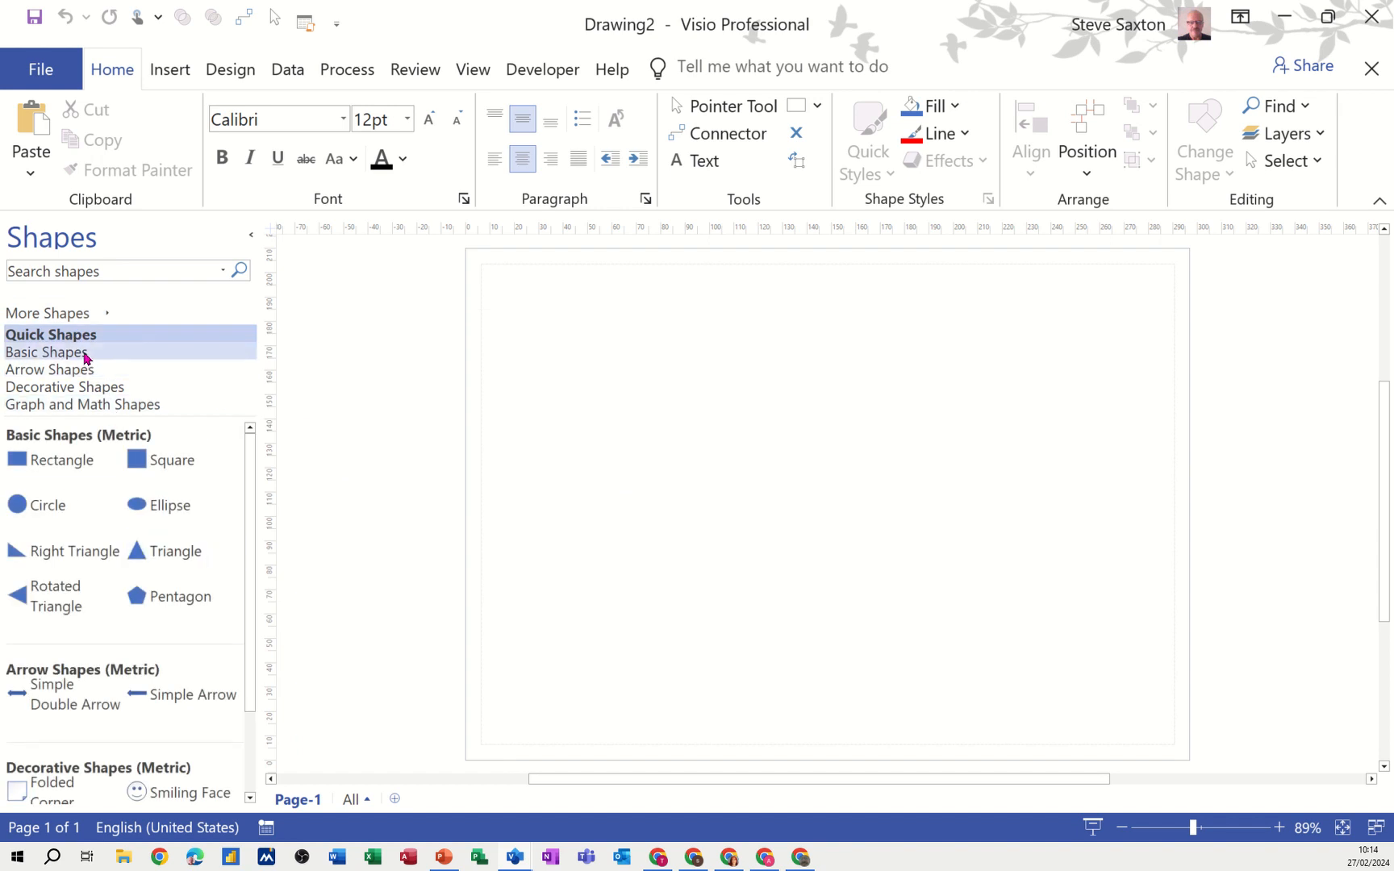
click(84, 353)
click(84, 371)
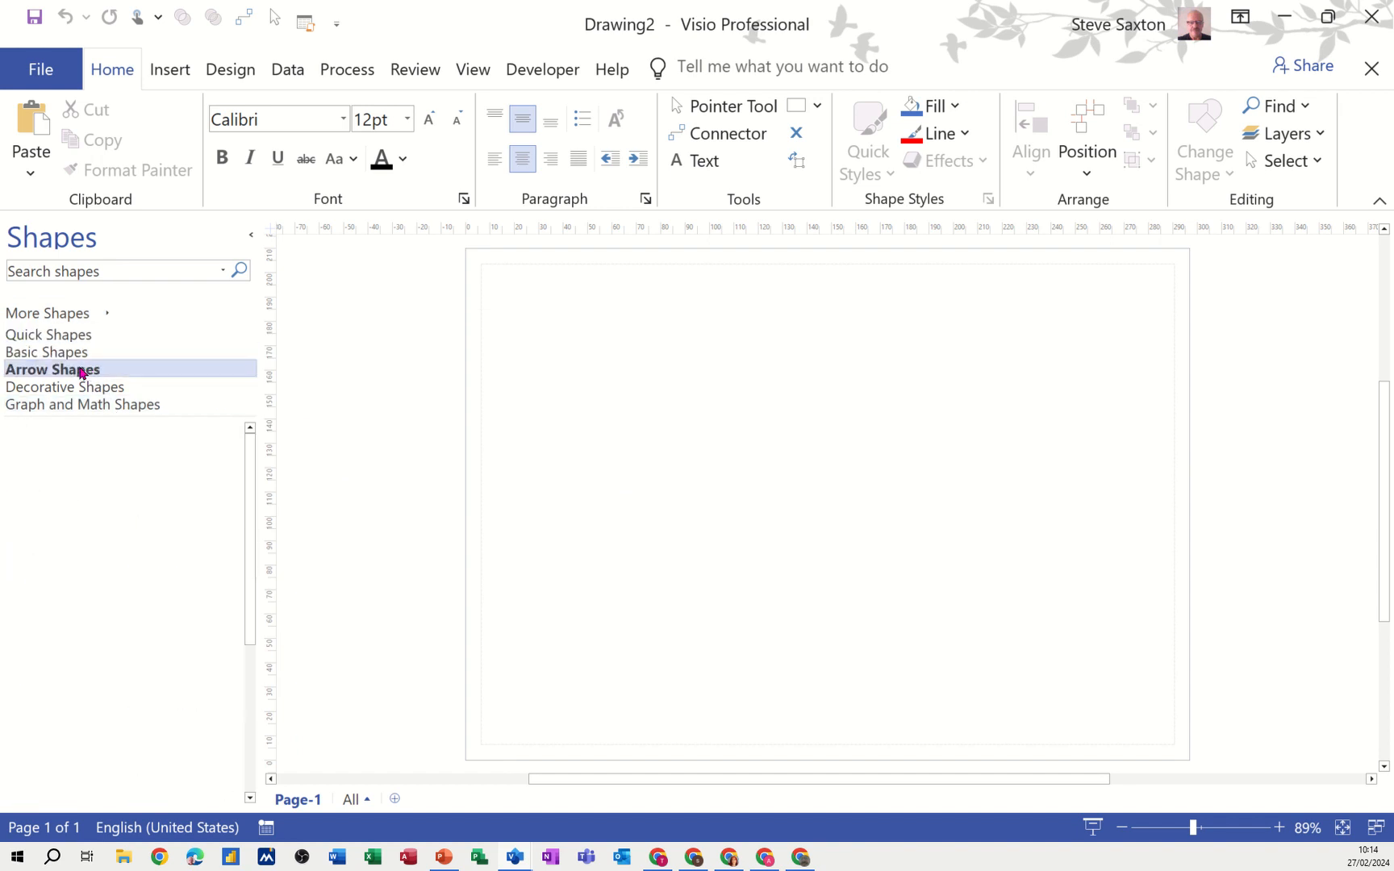
click(84, 388)
click(95, 406)
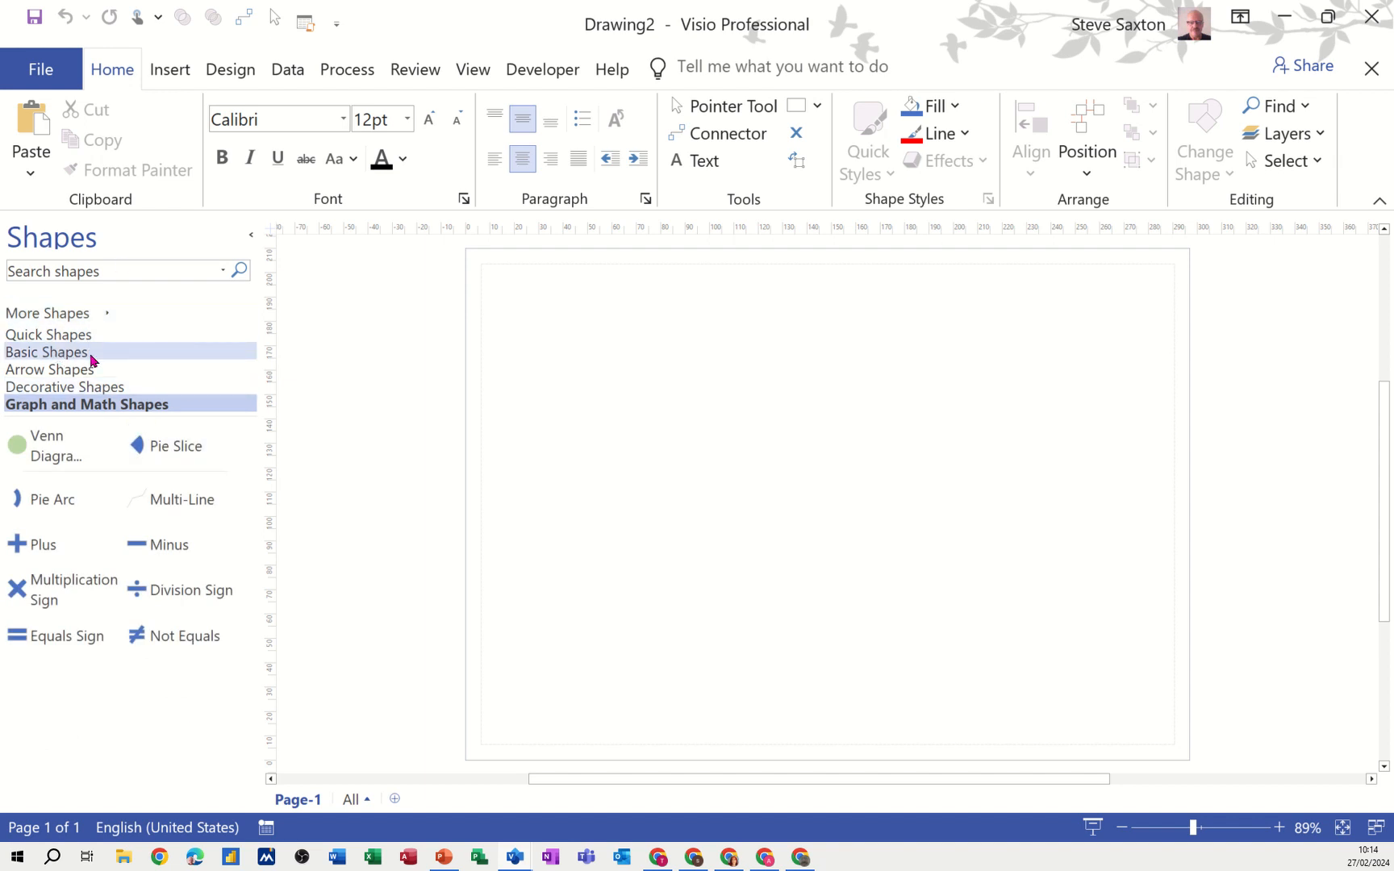
Step: Search the shape library for "car" and clear the search
click(121, 270)
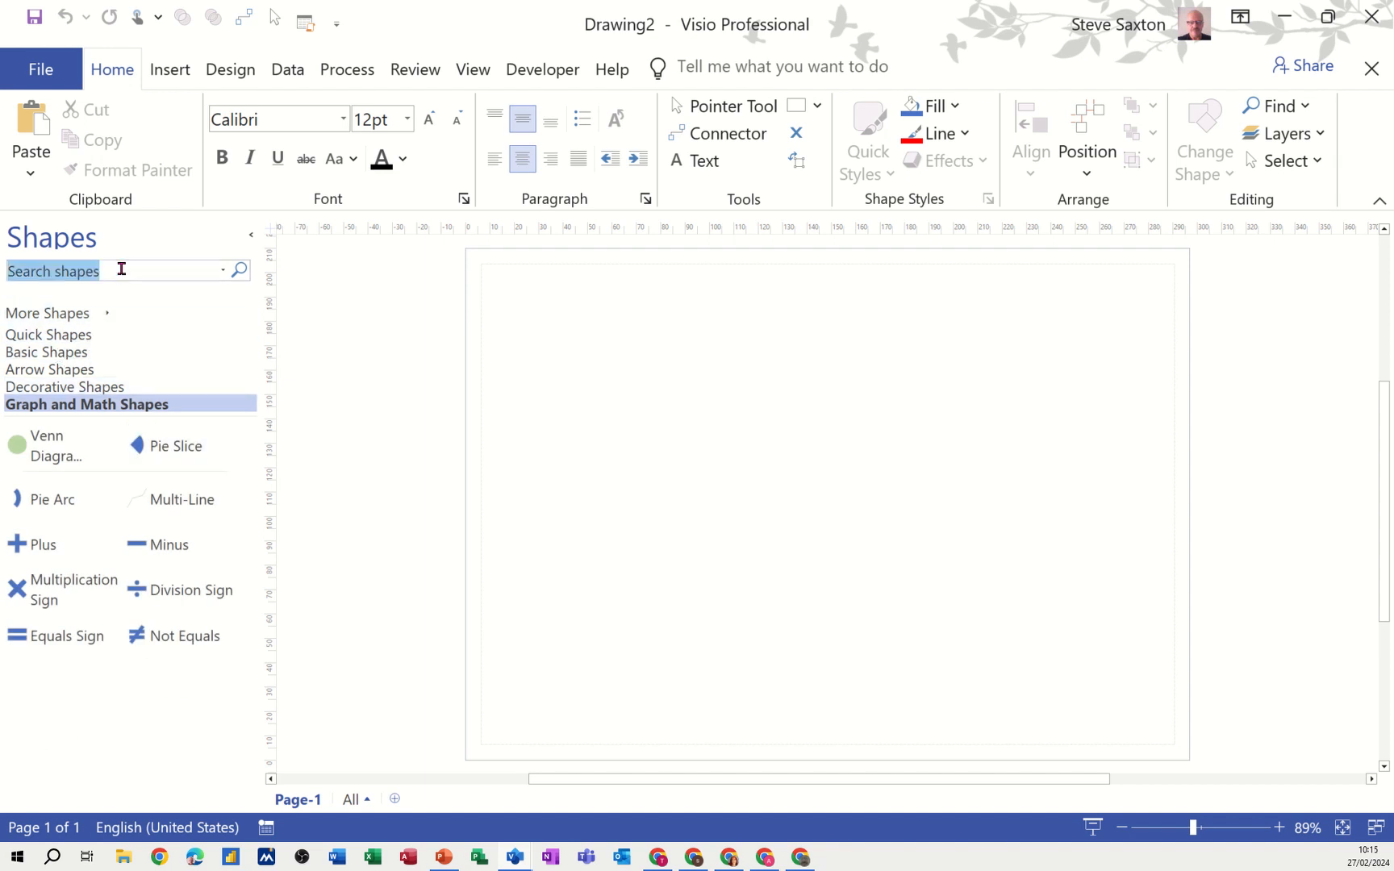
text(car)
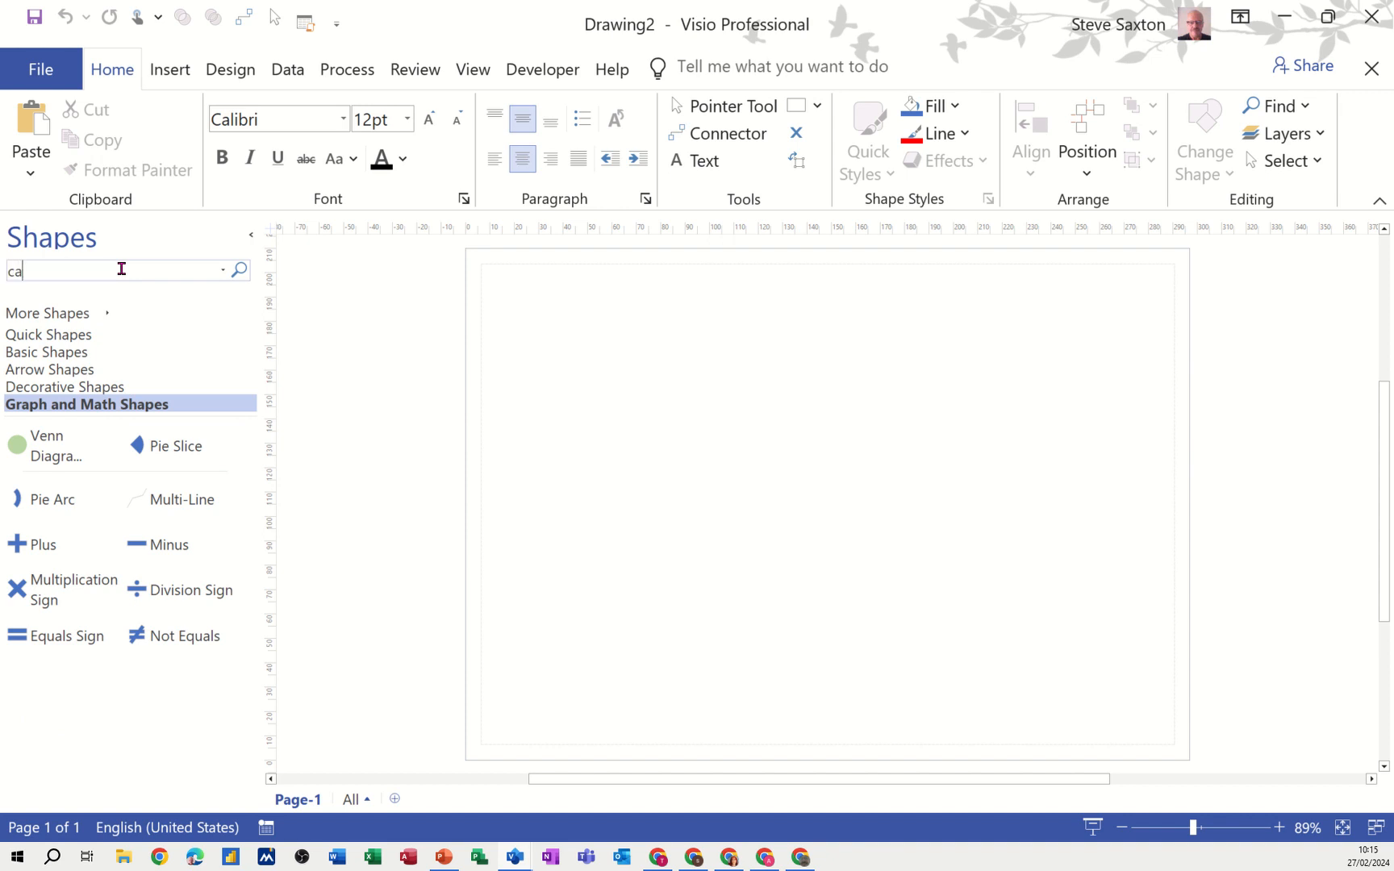
click(232, 274)
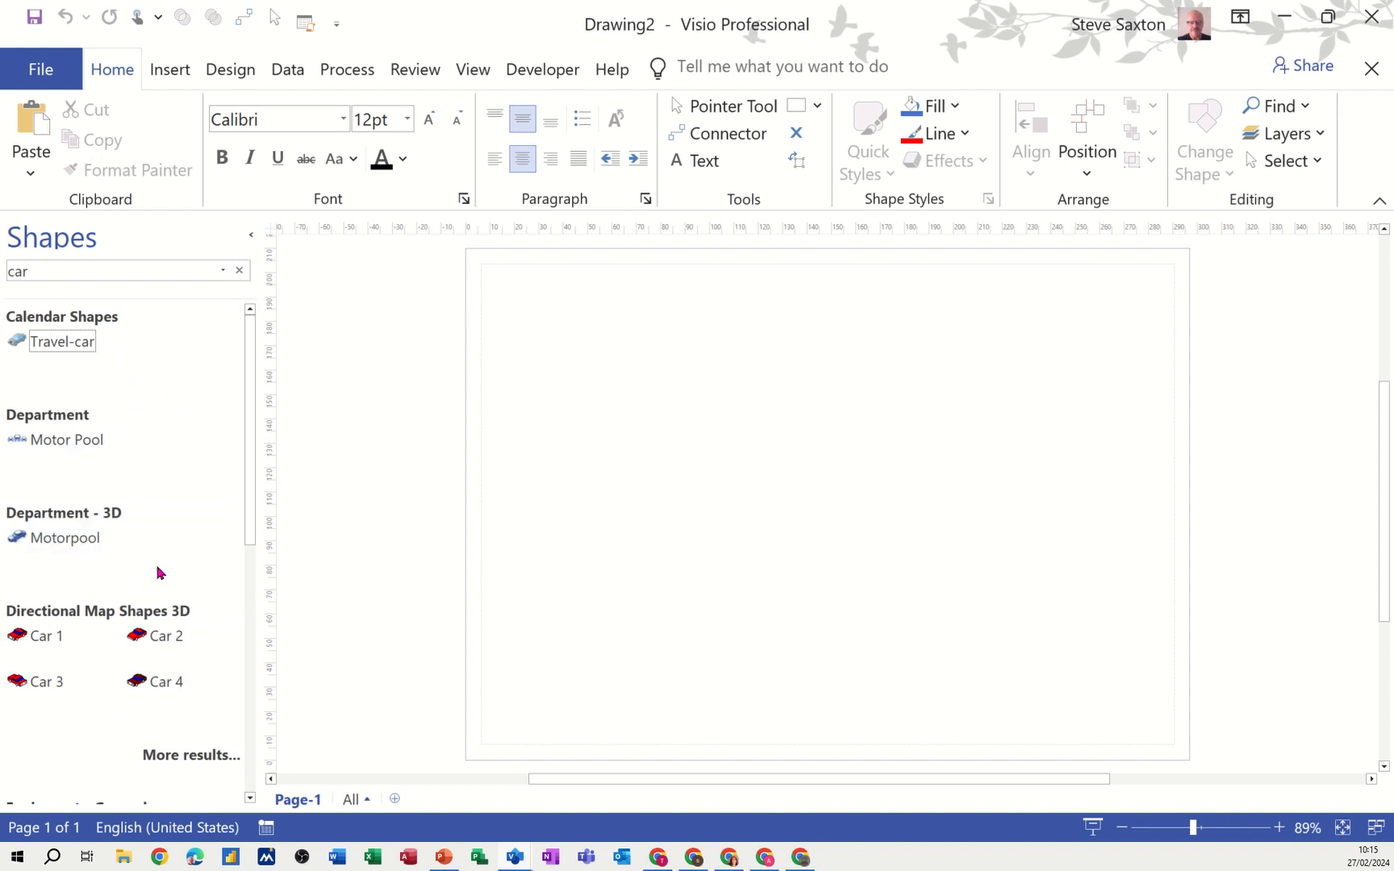
click(238, 272)
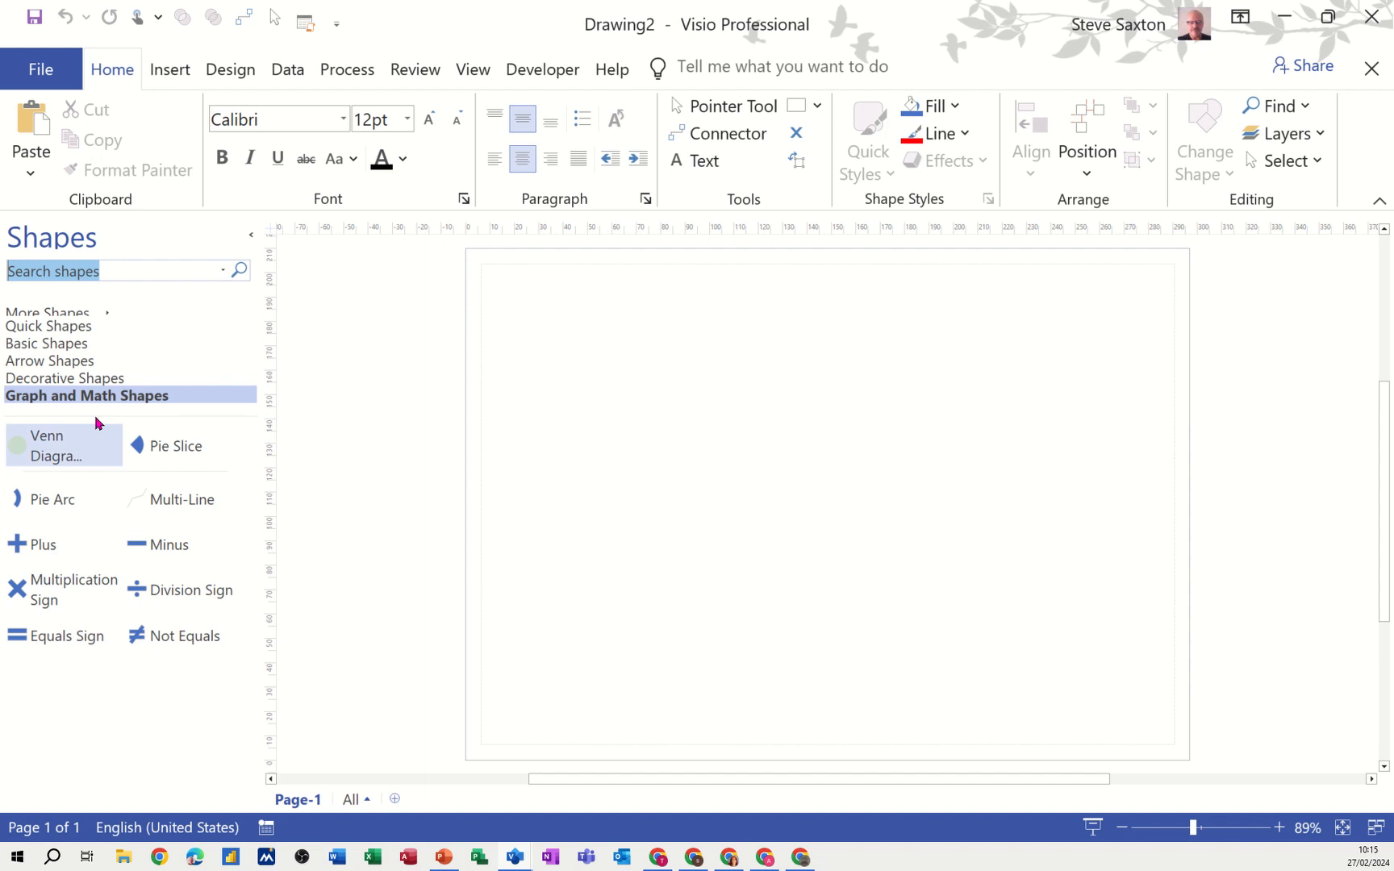
Step: Browse the additional Business stencils and open the Charting Shapes stencil from Charts and Graphs
click(78, 347)
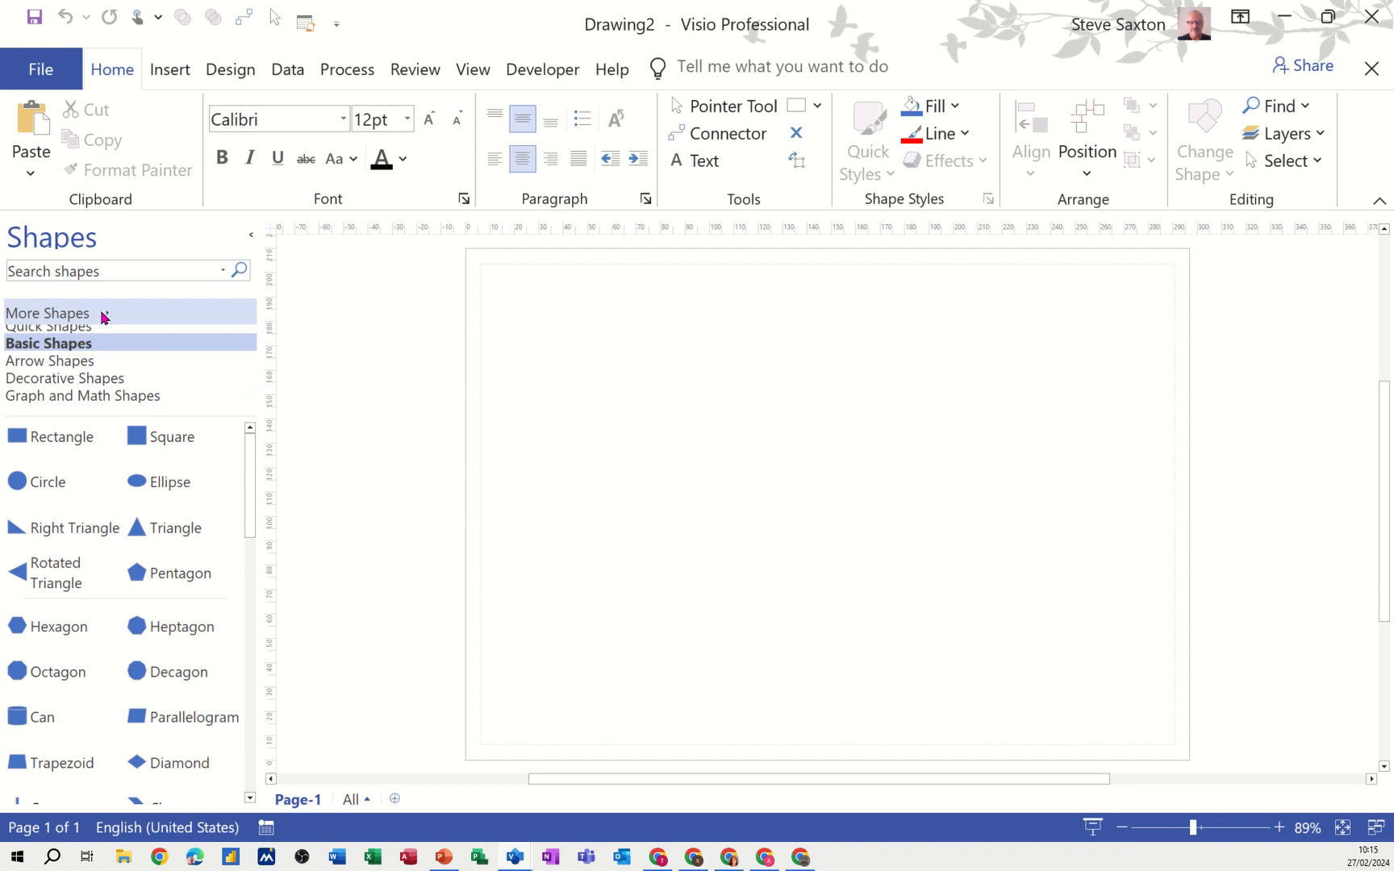
click(104, 317)
mouse_move(290, 323)
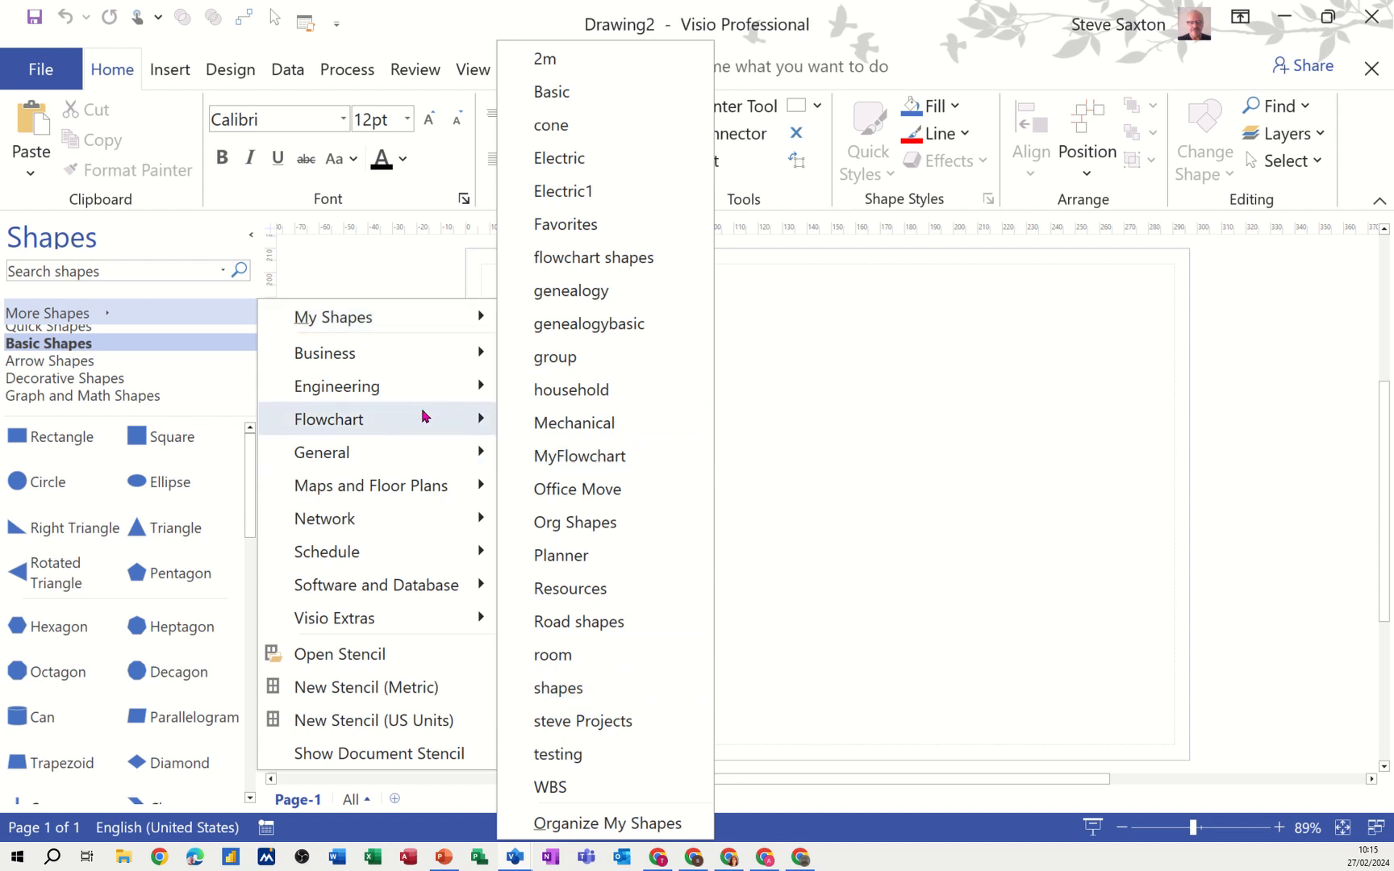
mouse_move(373, 367)
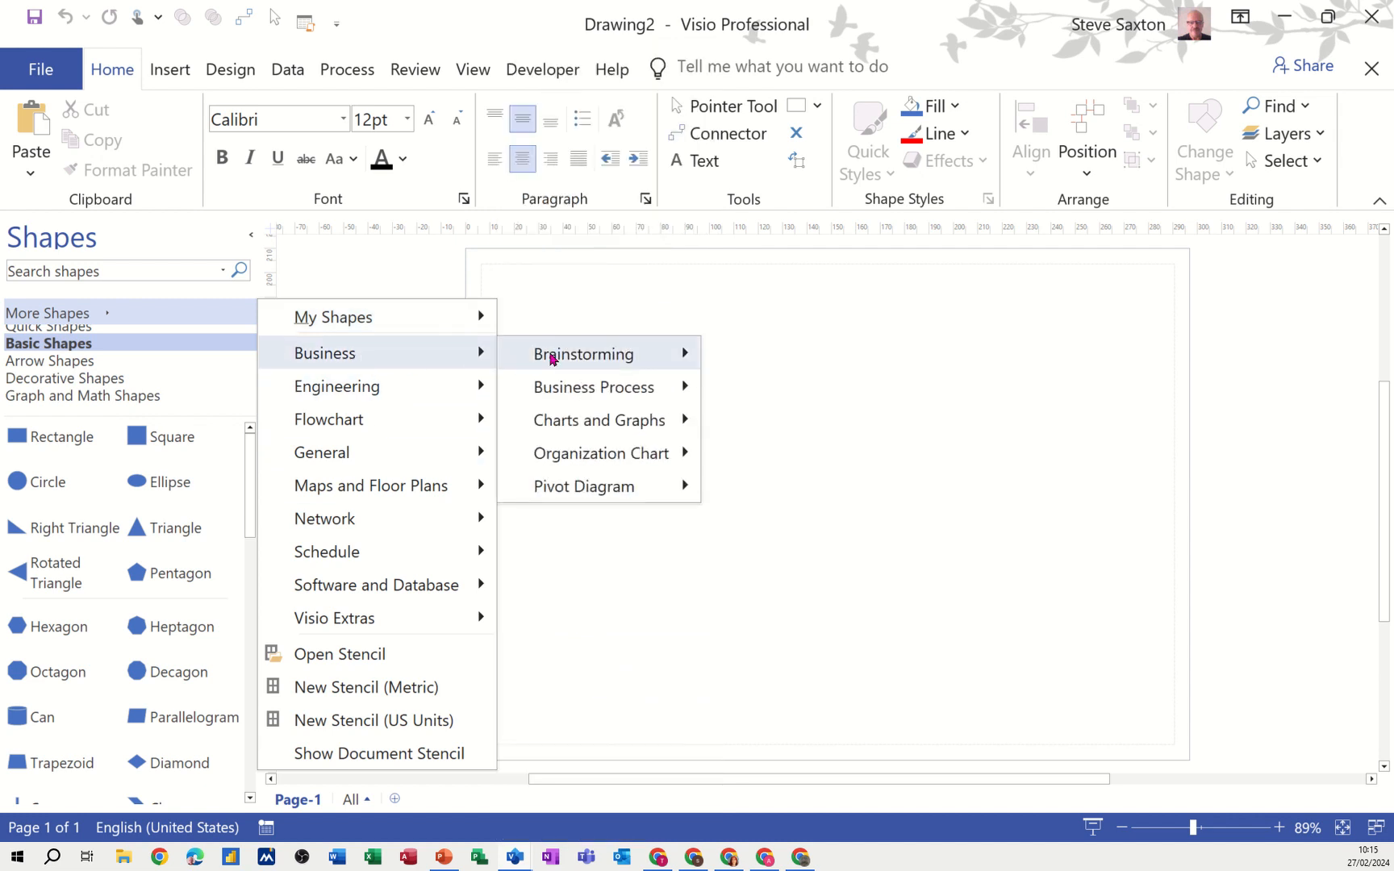
mouse_move(601, 363)
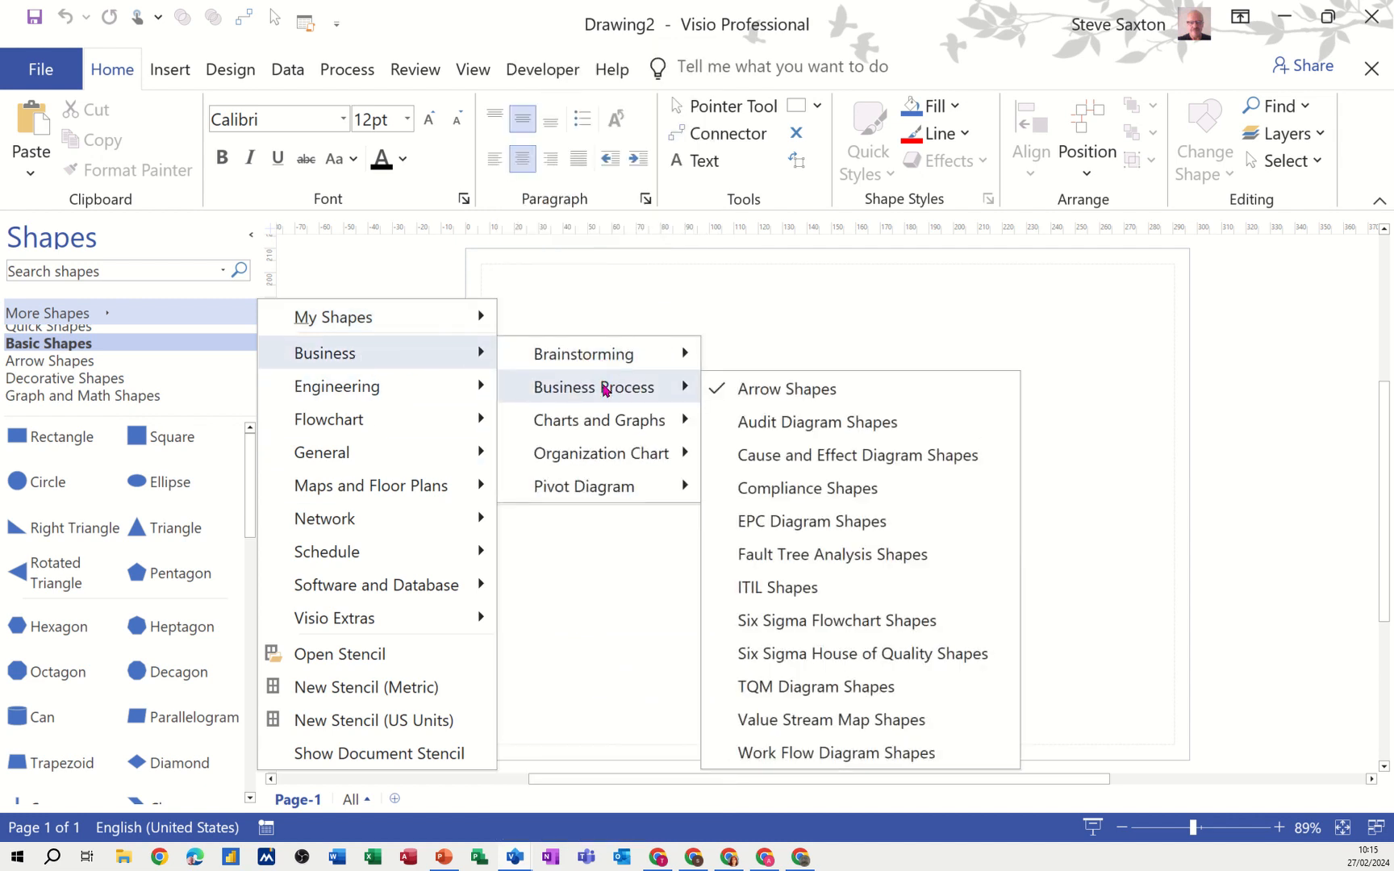
mouse_move(607, 424)
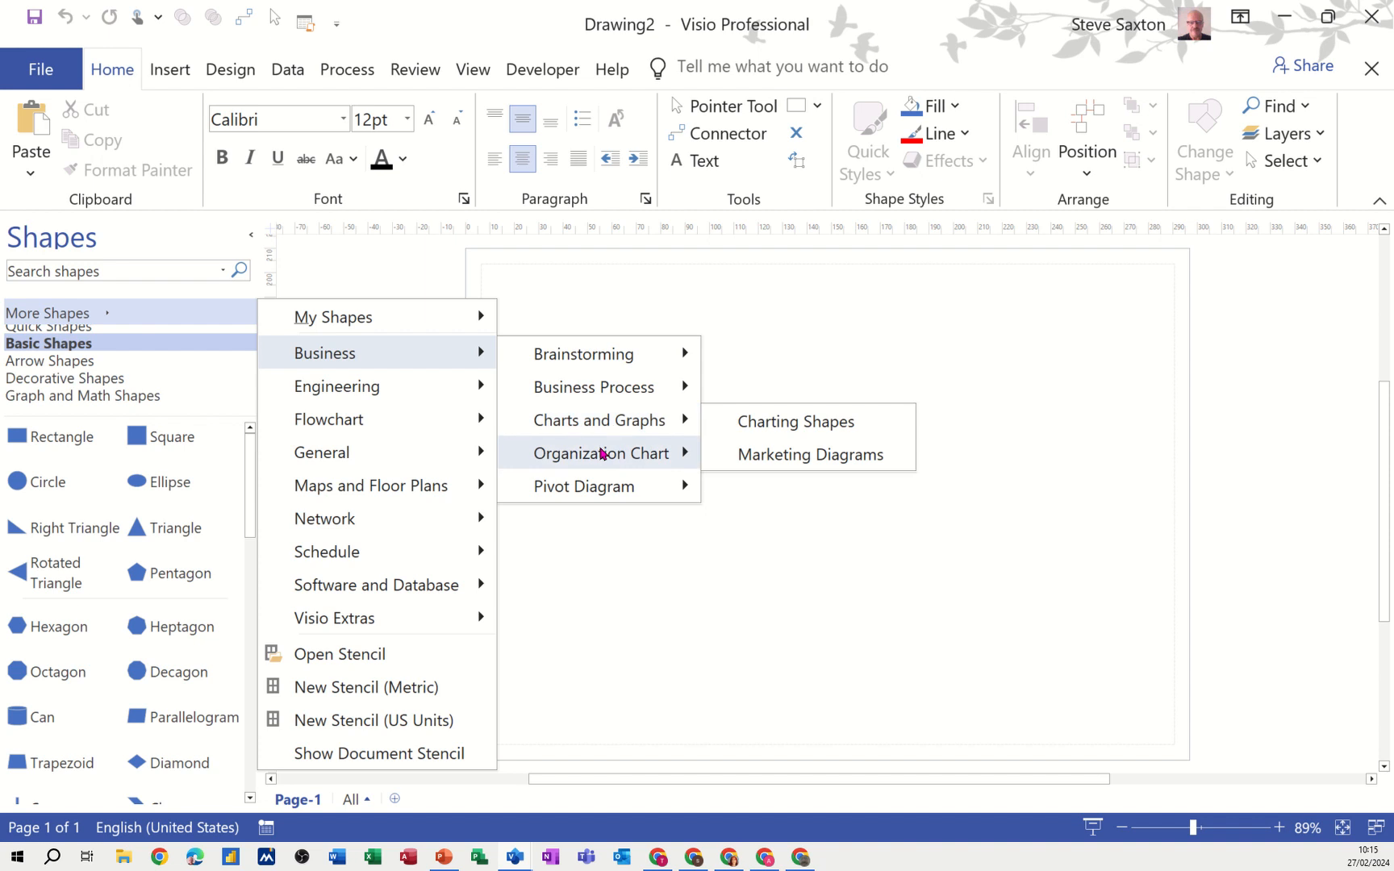
mouse_move(601, 460)
mouse_move(635, 494)
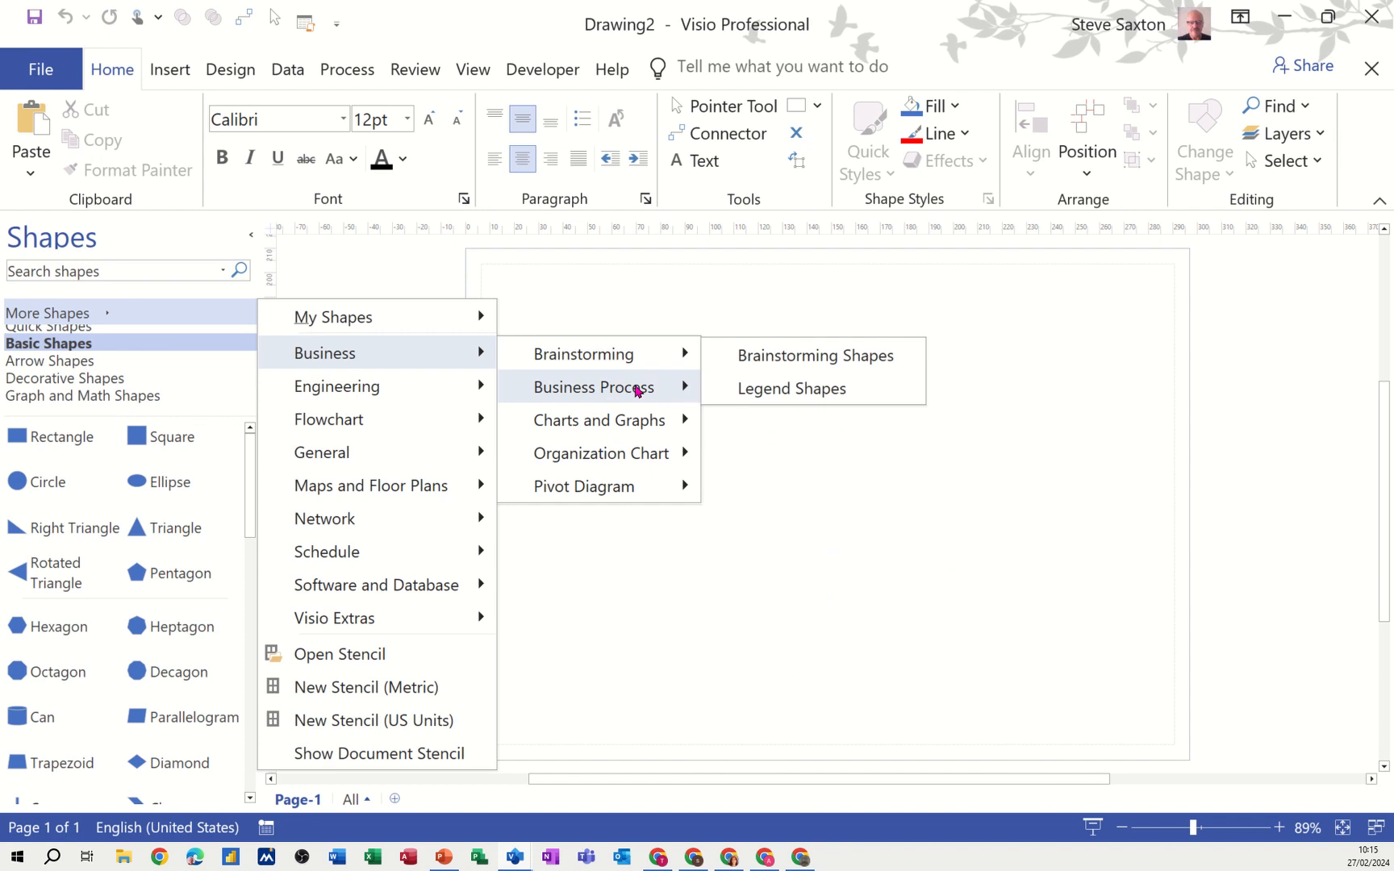
mouse_move(690, 419)
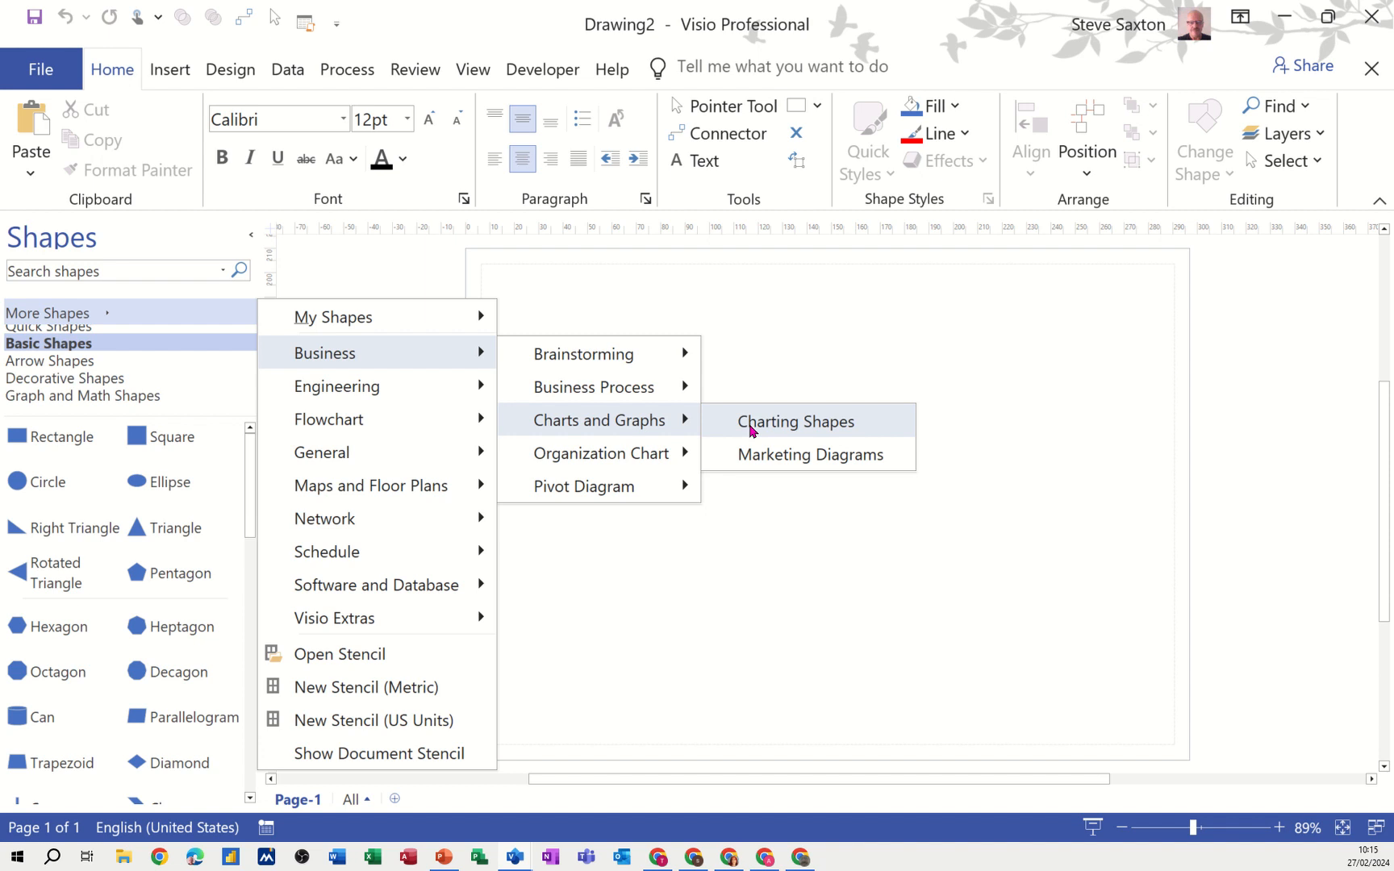
click(749, 428)
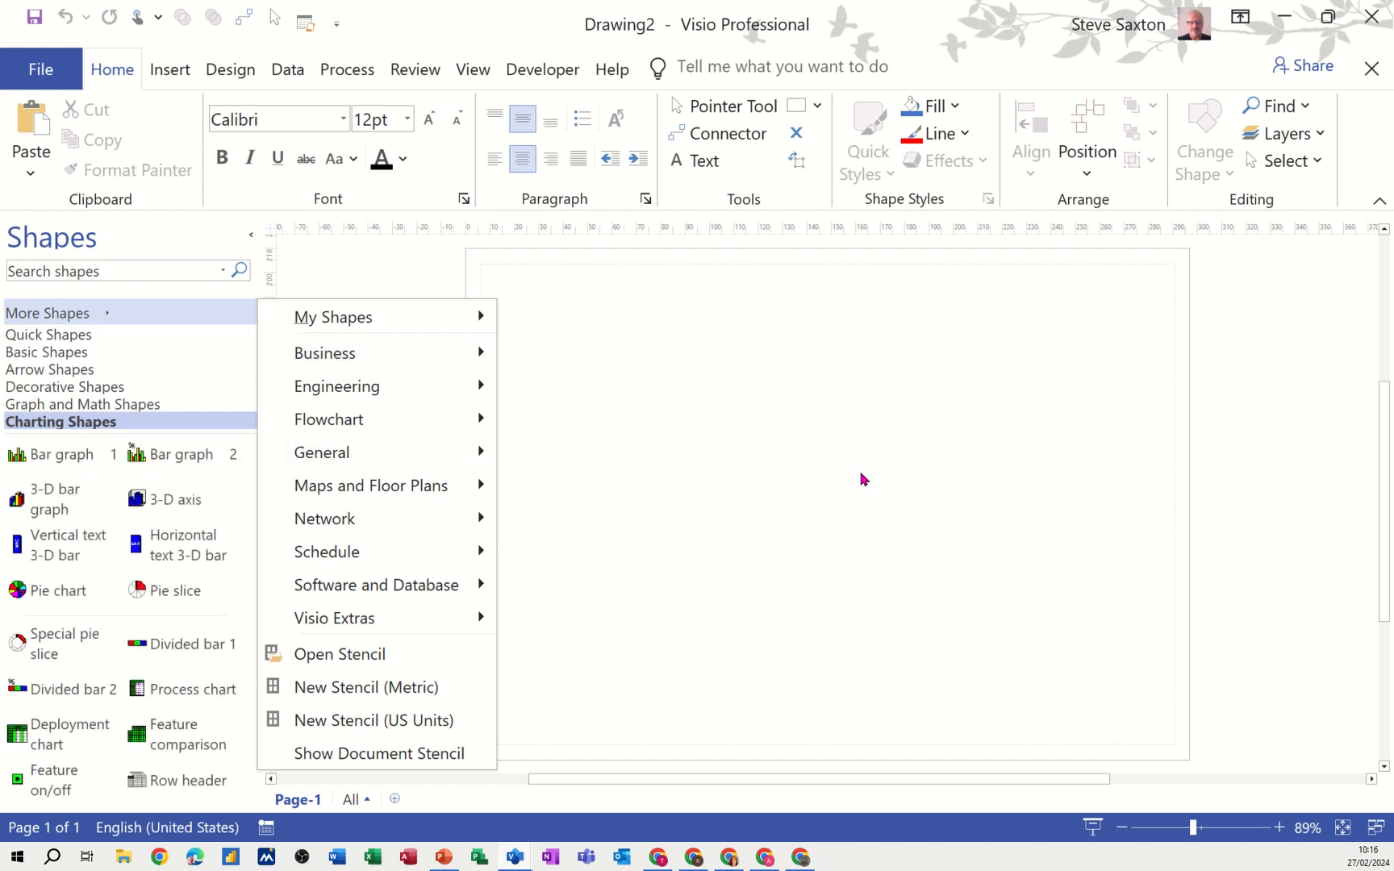
Step: Close the Charting Shapes stencil
click(148, 426)
right_click(149, 426)
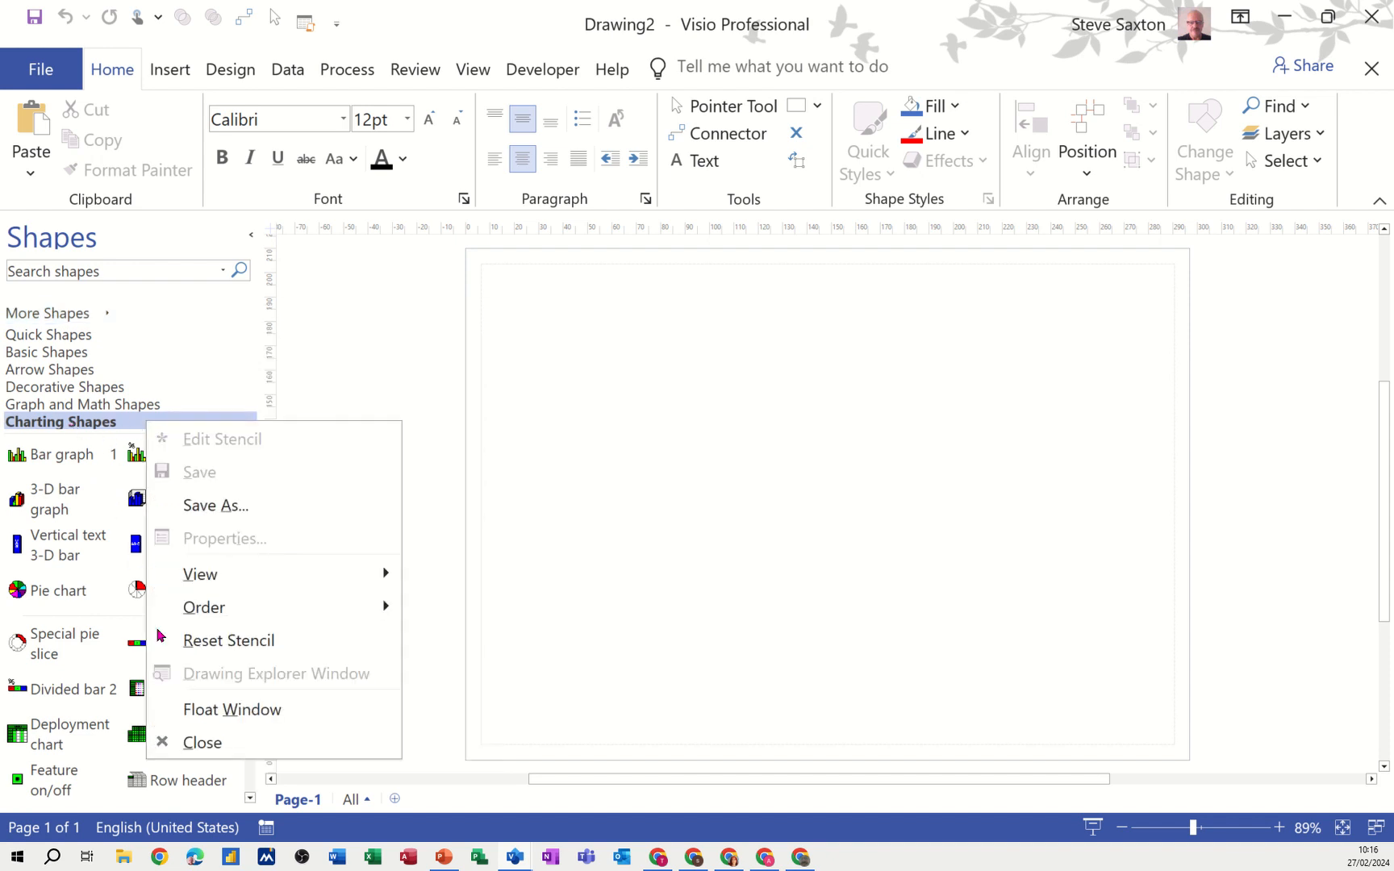
click(190, 752)
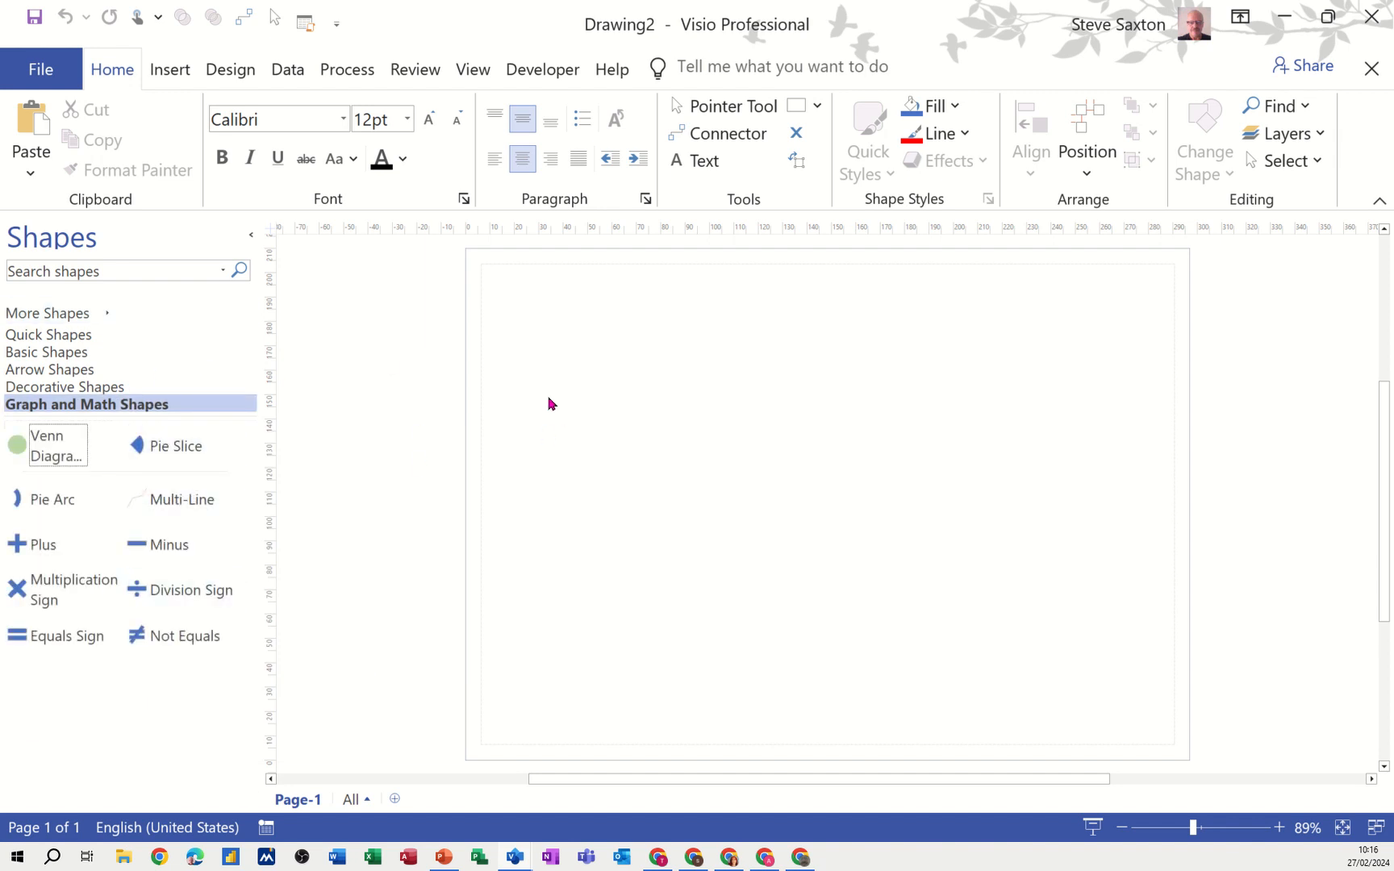
Step: Place a rectangle from Basic Shapes in the page's upper-left area and enlarge it to about 56.5 mm by 42.4 mm
click(50, 353)
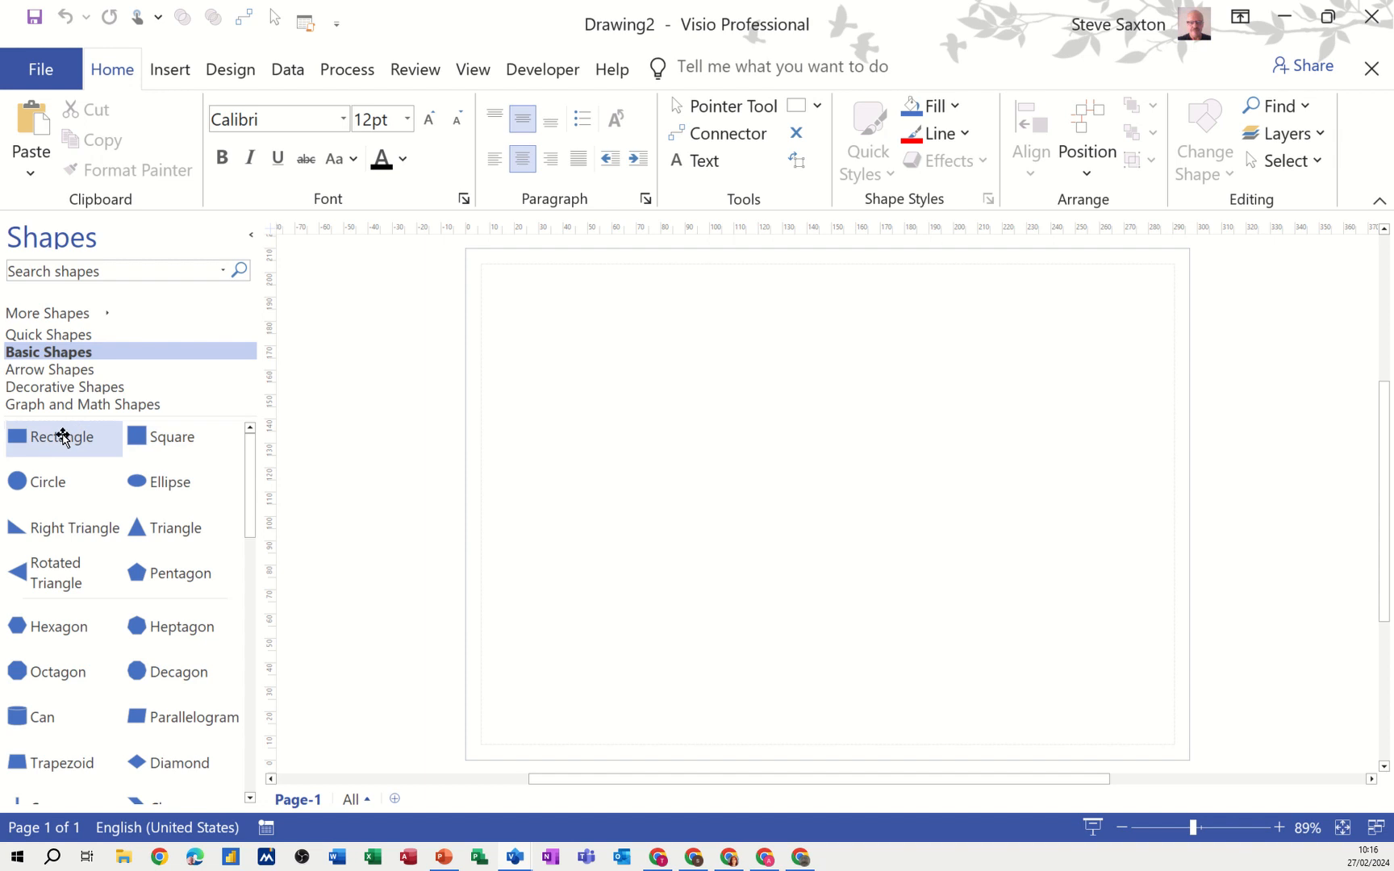
drag(47, 435, 670, 356)
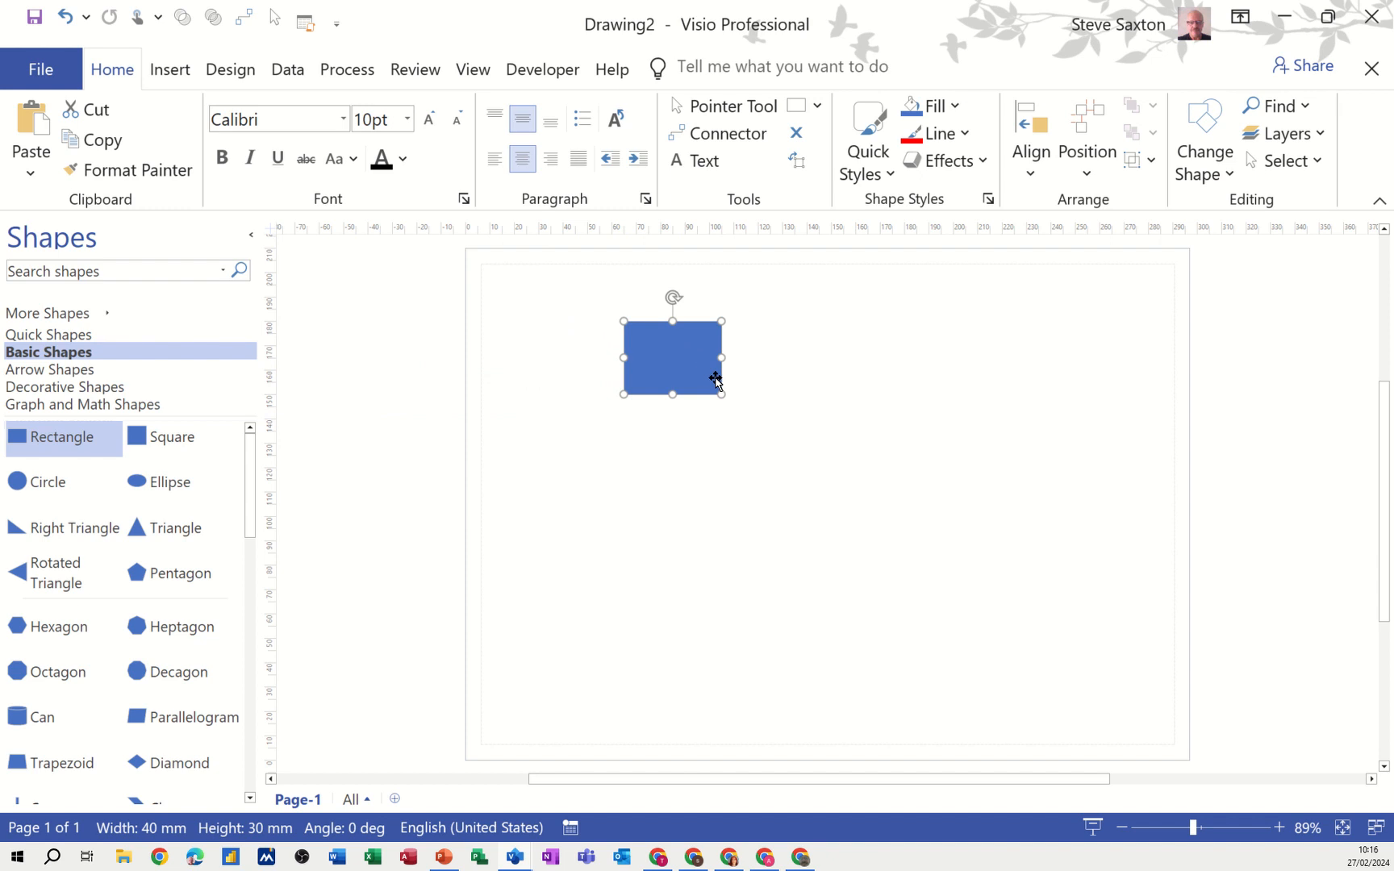
drag(719, 395, 762, 424)
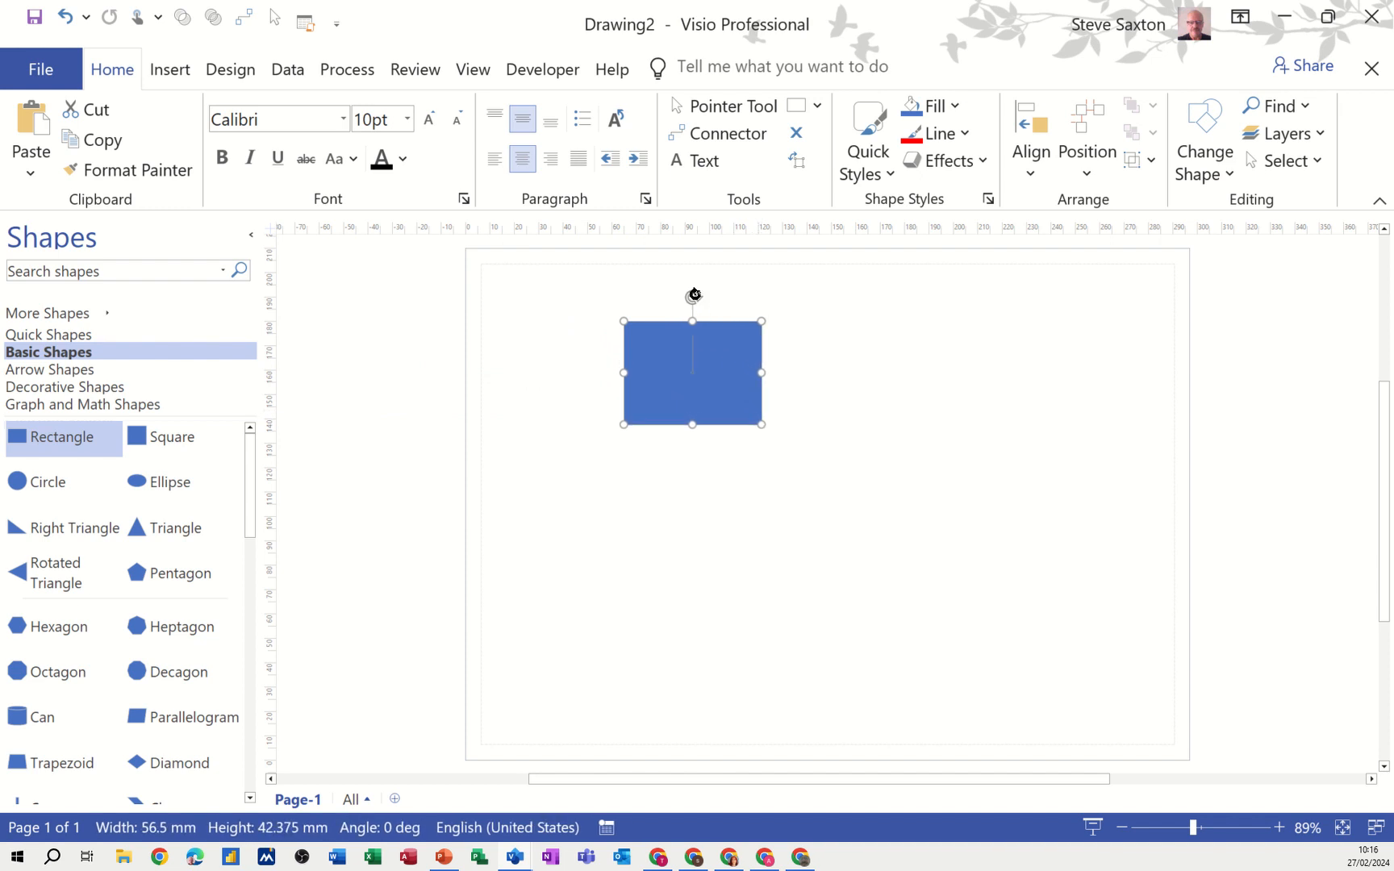
mouse_move(695, 295)
mouse_down()
mouse_move(718, 301)
mouse_move(699, 296)
mouse_up()
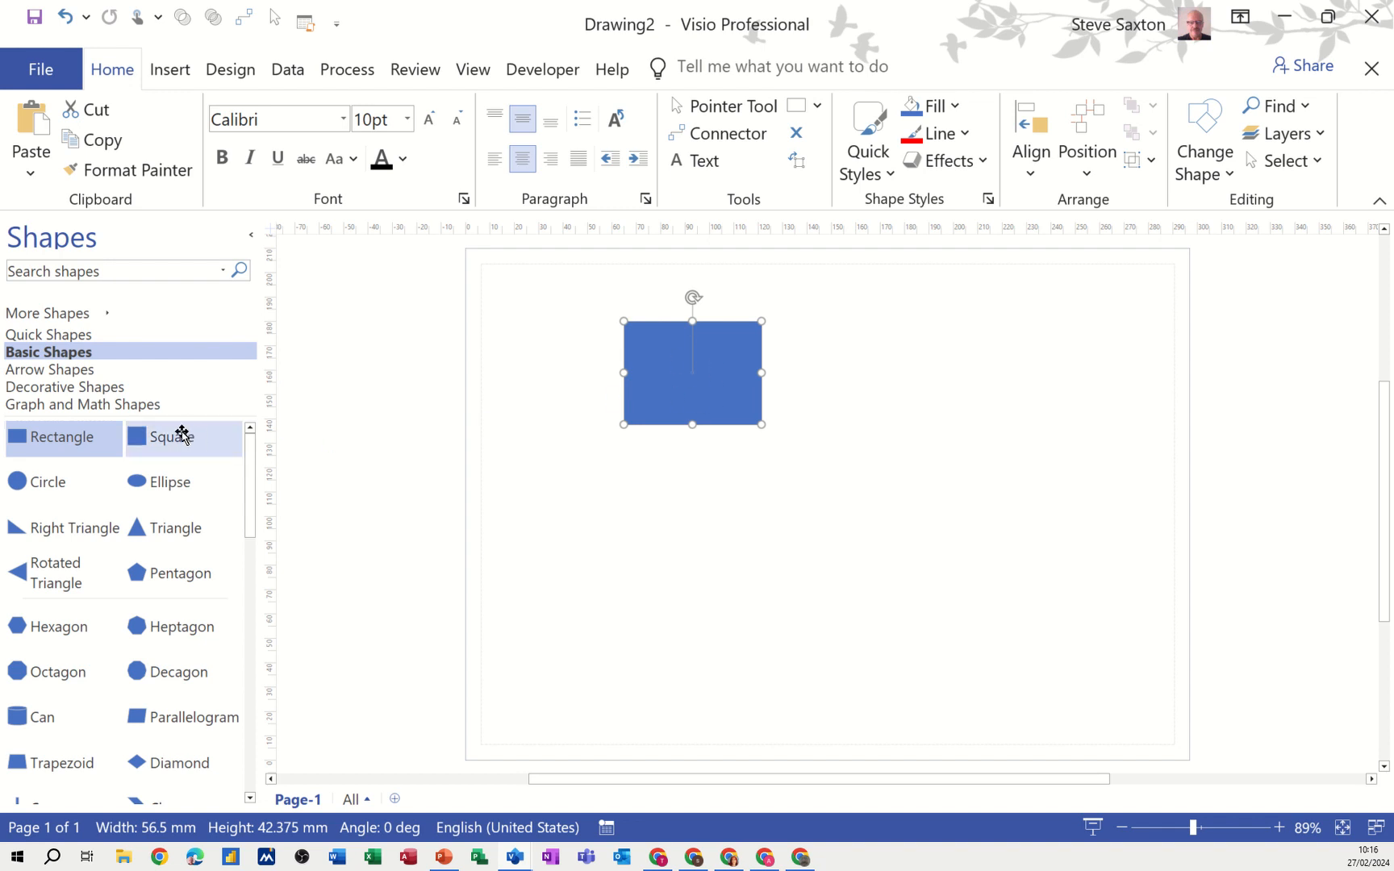
Step: Place a 40 mm square from Basic Shapes beside the rectangle, on its right
drag(179, 437, 914, 376)
mouse_move(870, 428)
mouse_down()
mouse_move(777, 507)
mouse_move(908, 413)
mouse_move(897, 426)
mouse_up()
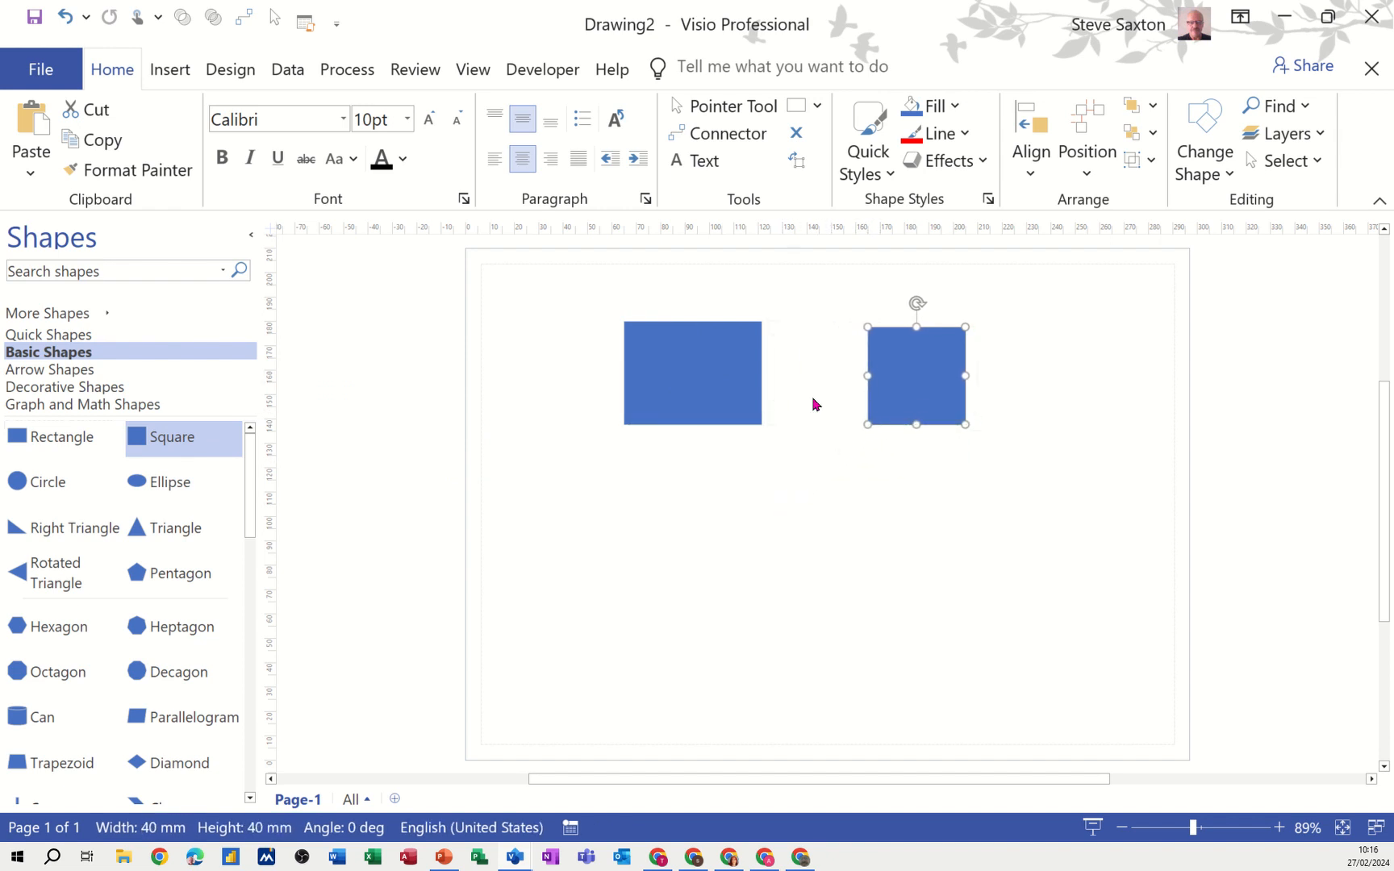
Step: Label both the rectangle and the square with the person's first name
click(670, 352)
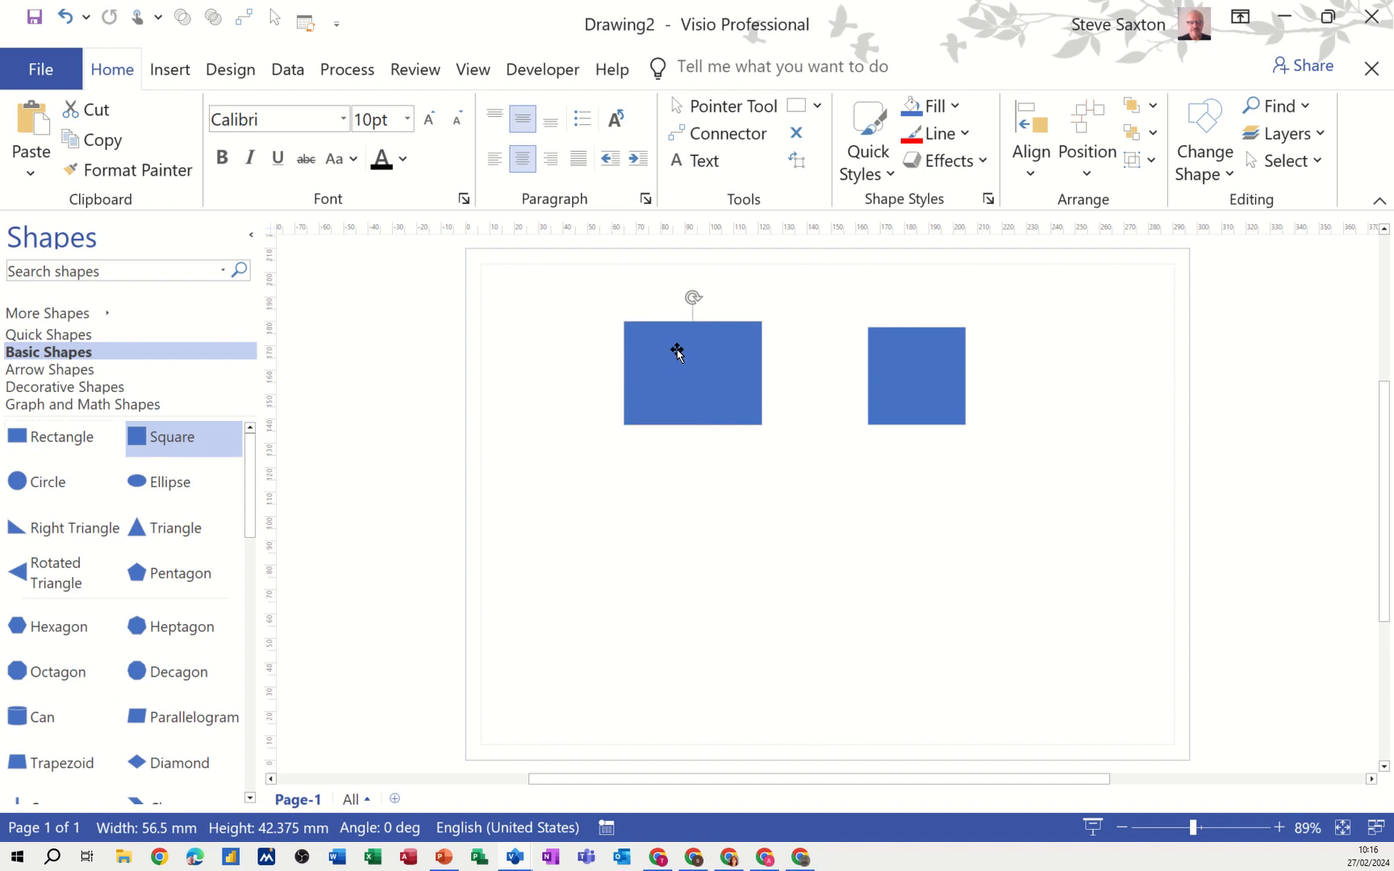
text(Steve)
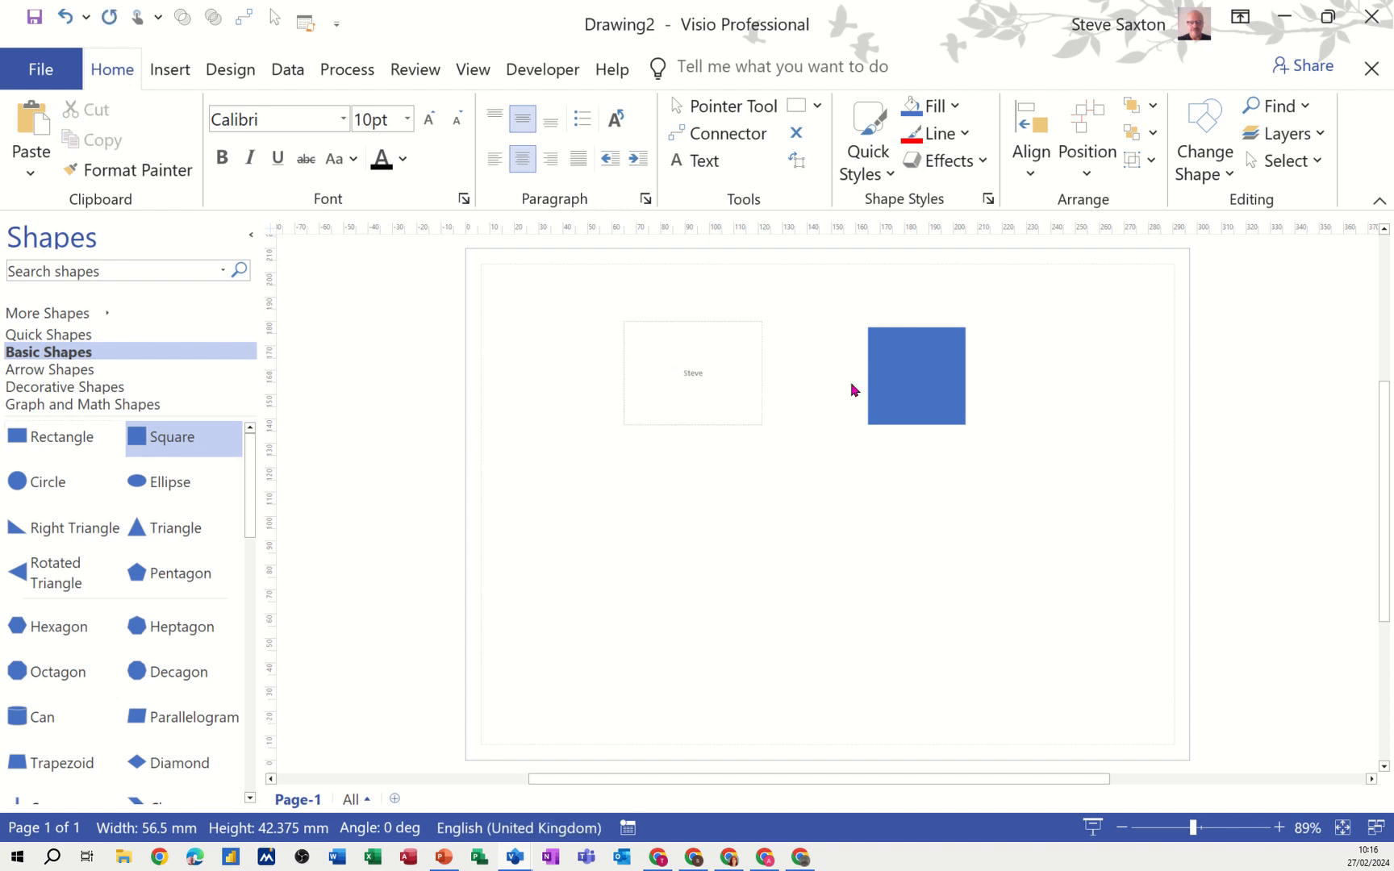
click(924, 369)
double_click(920, 381)
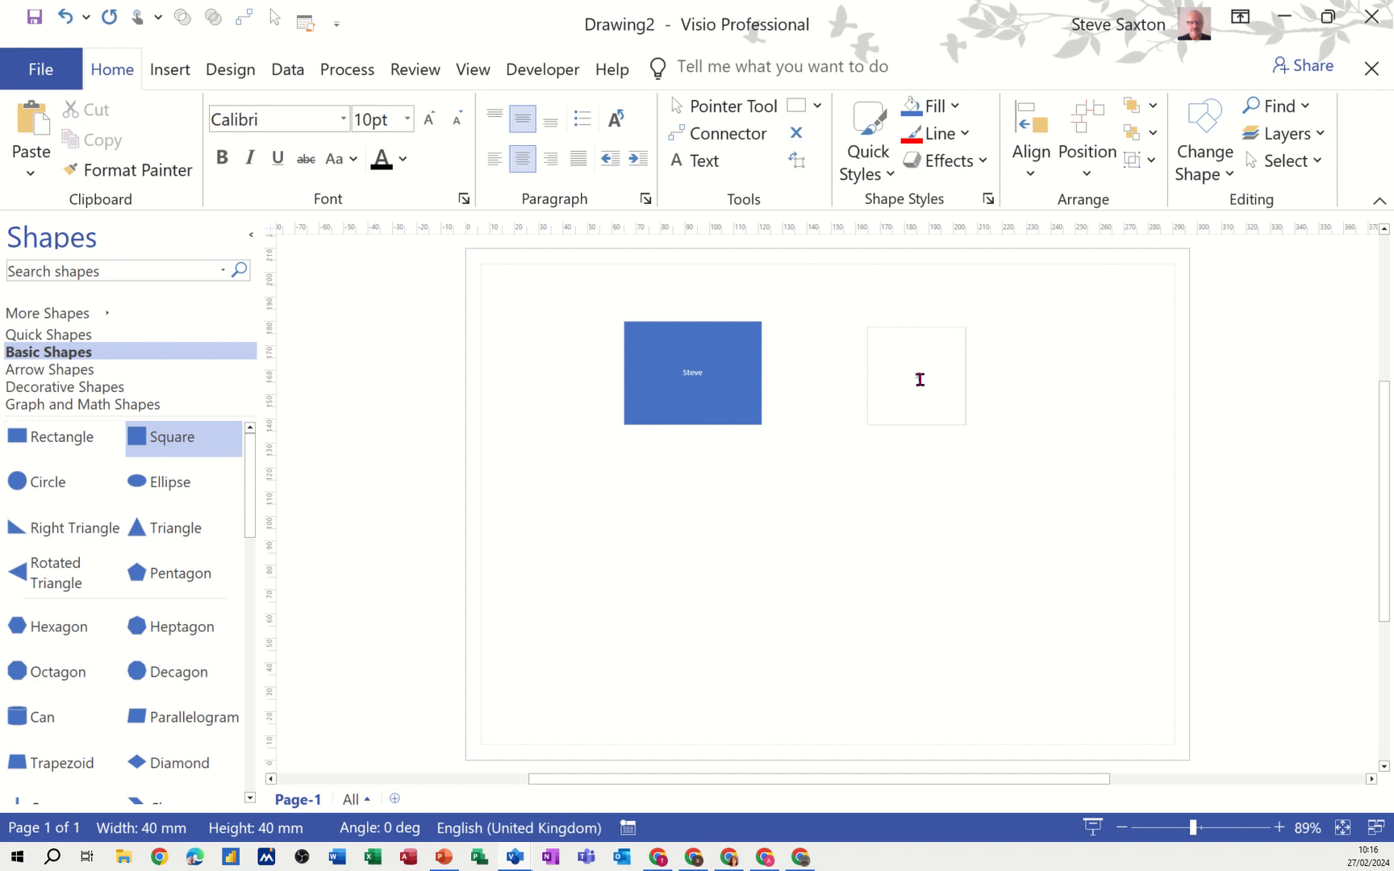
click(909, 461)
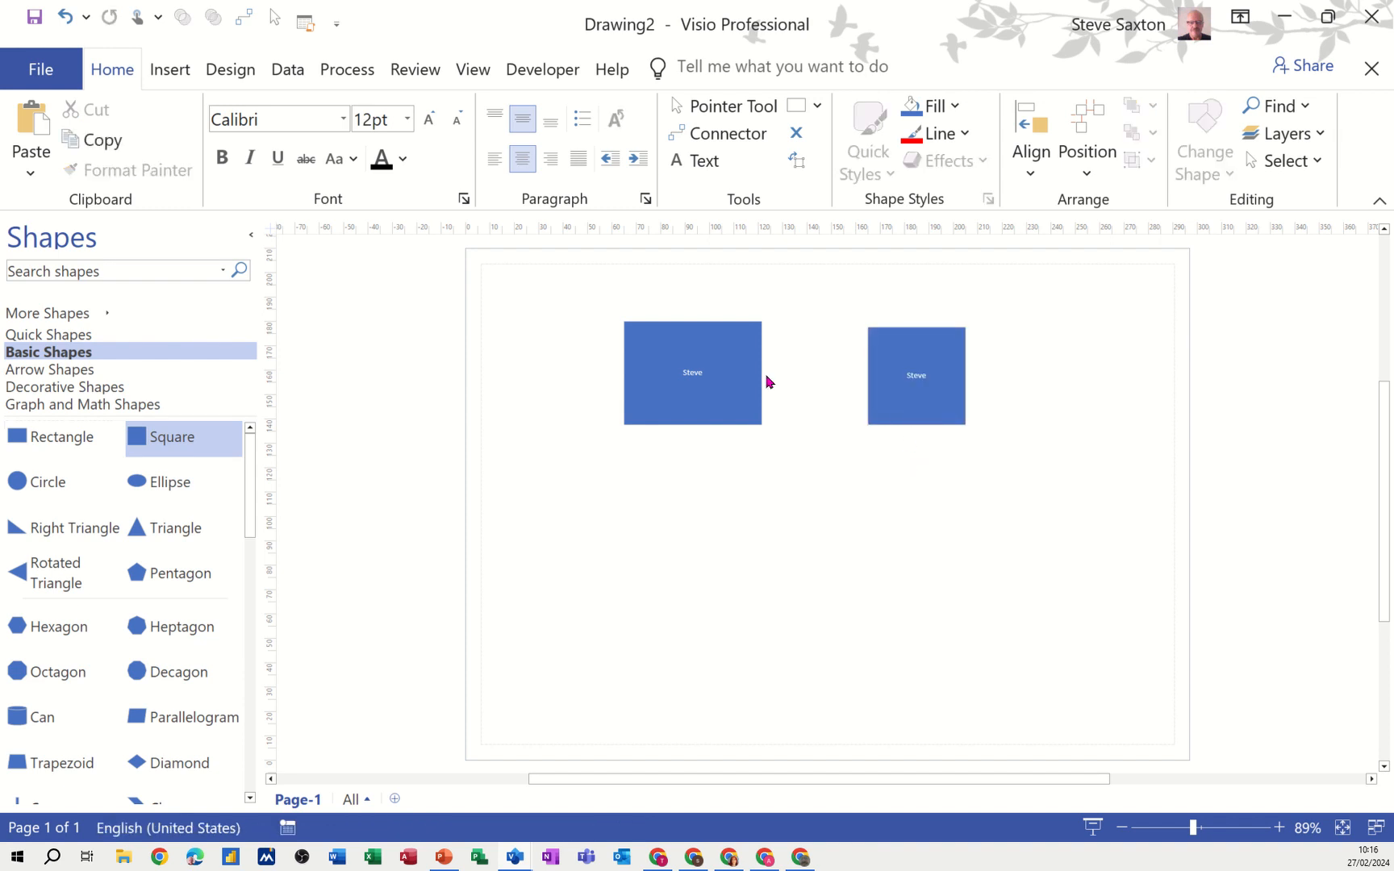
Step: Align the rectangle's text to the top of the shape
click(696, 375)
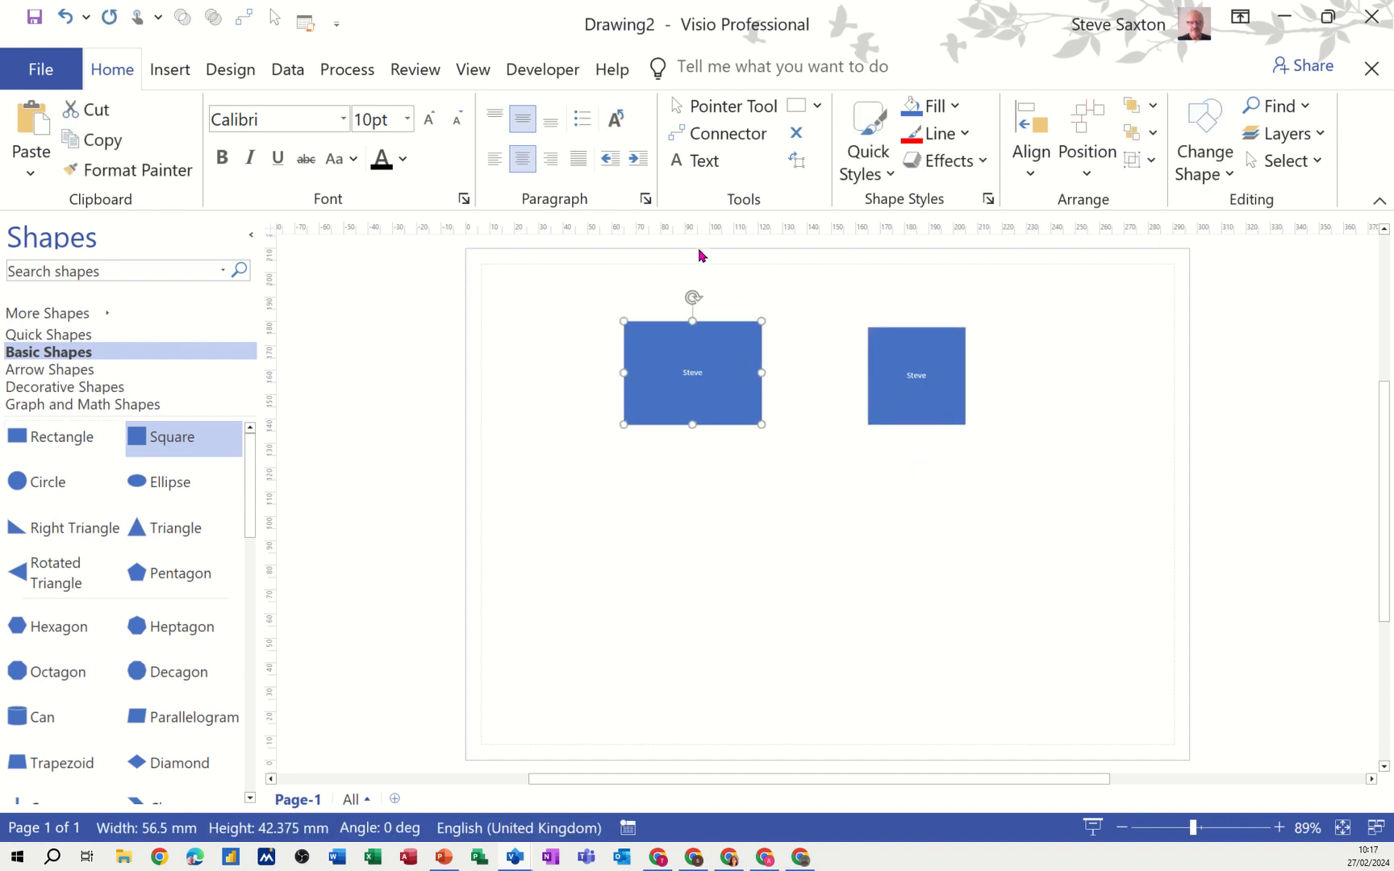
click(495, 121)
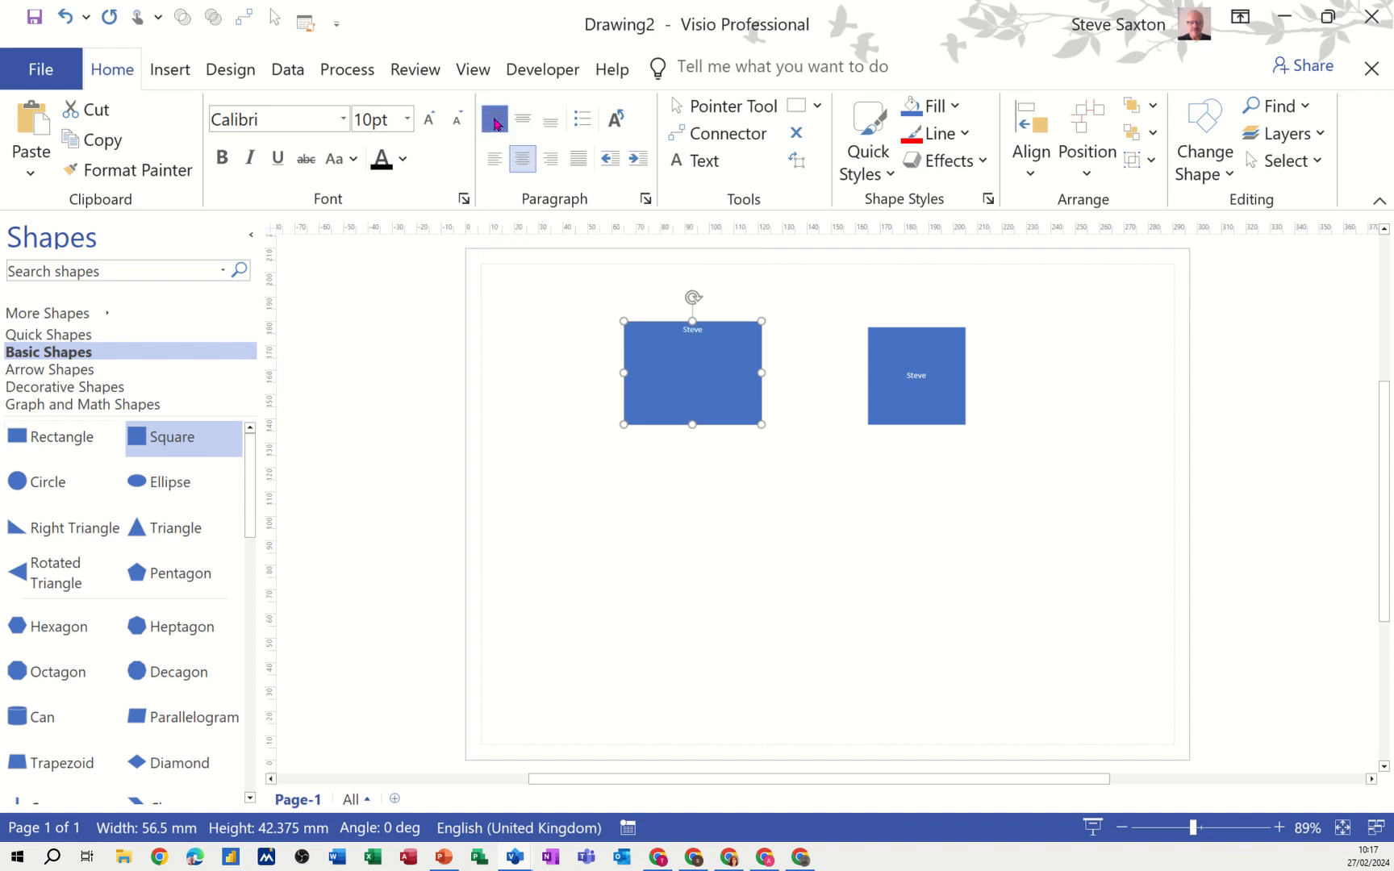
Step: Left-align the rectangle's text and move the rectangle directly below the square
click(495, 159)
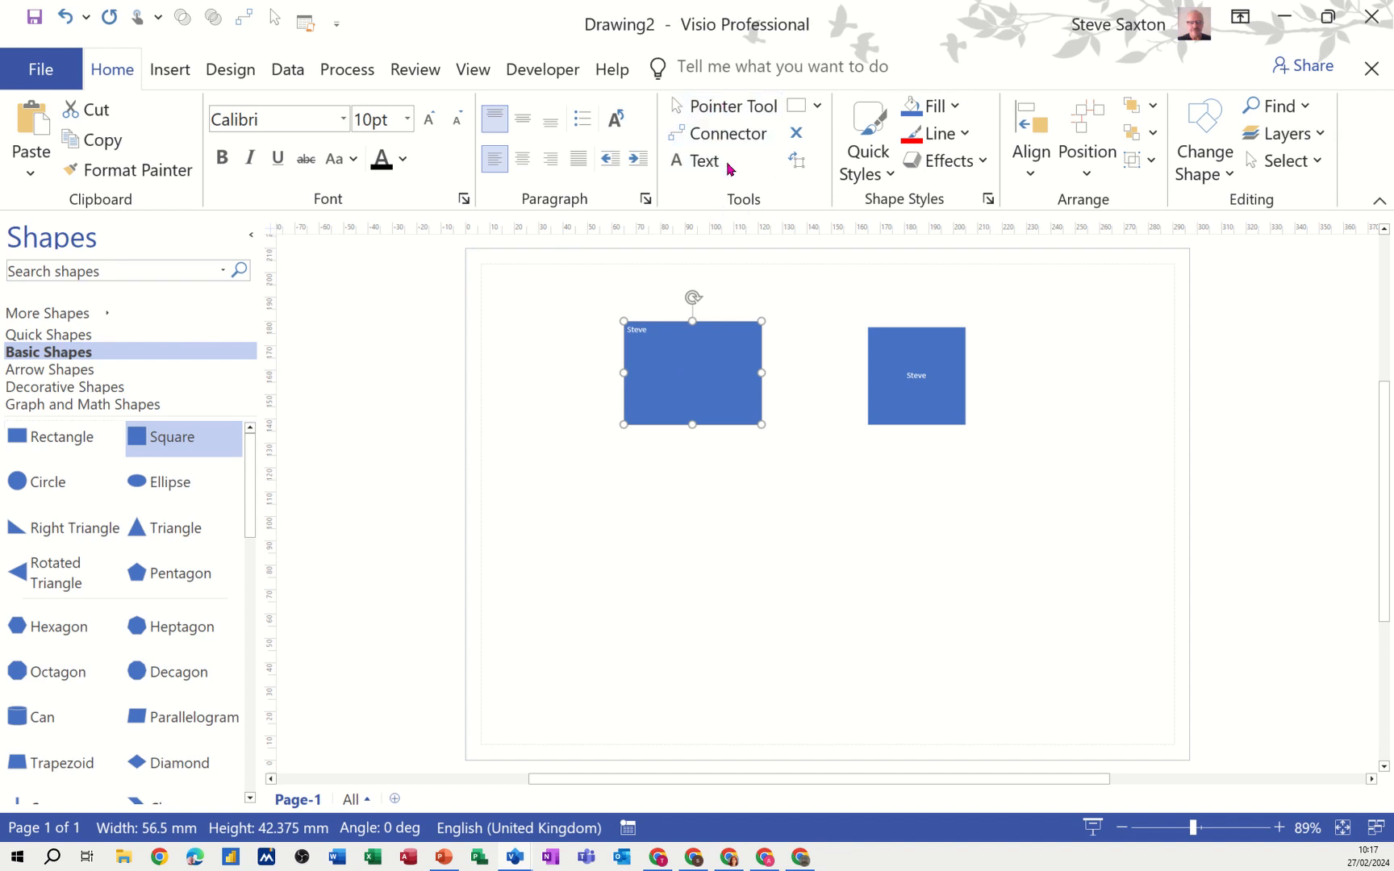
click(695, 110)
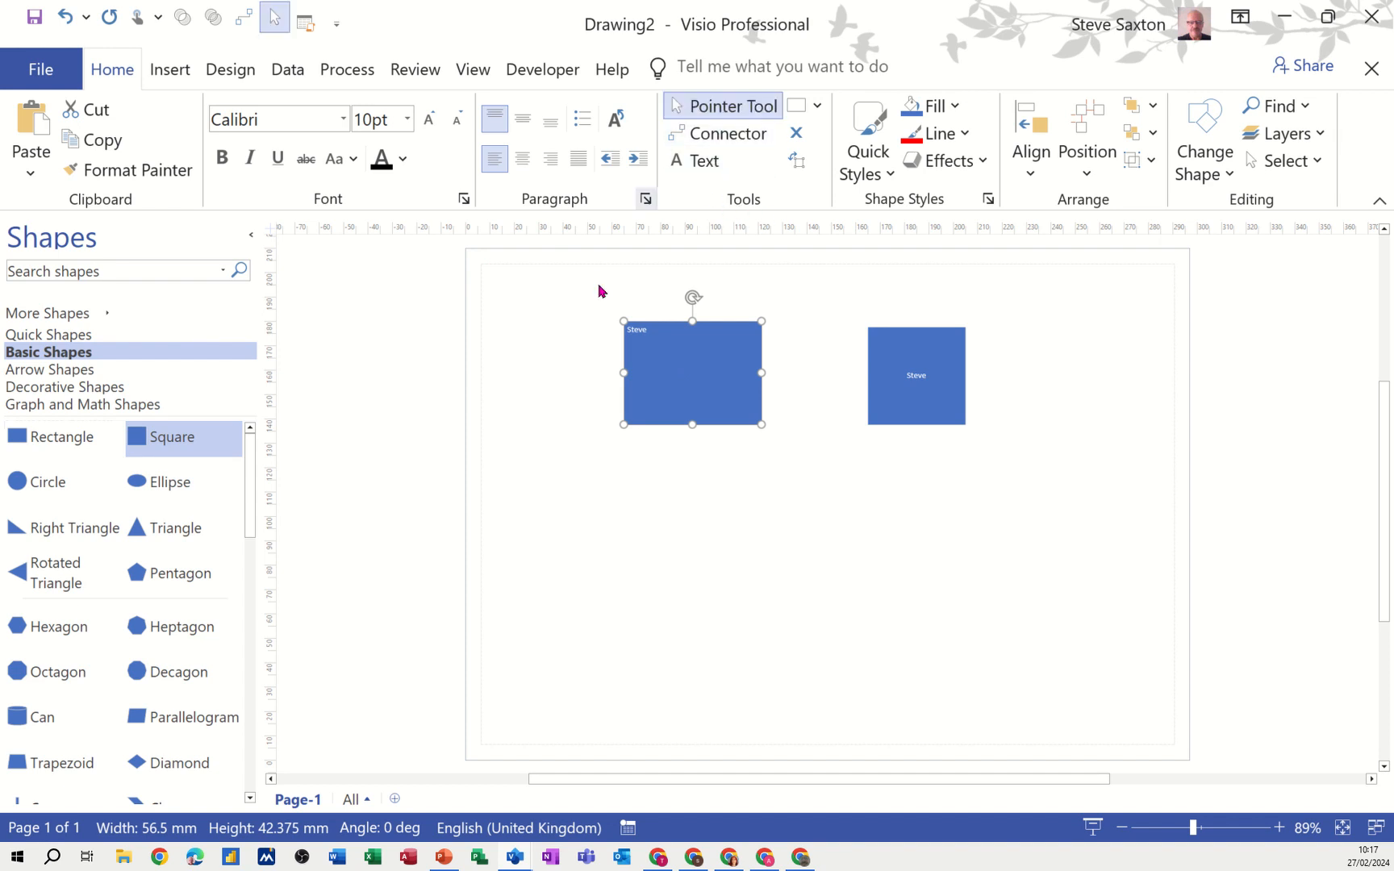
drag(670, 367, 888, 548)
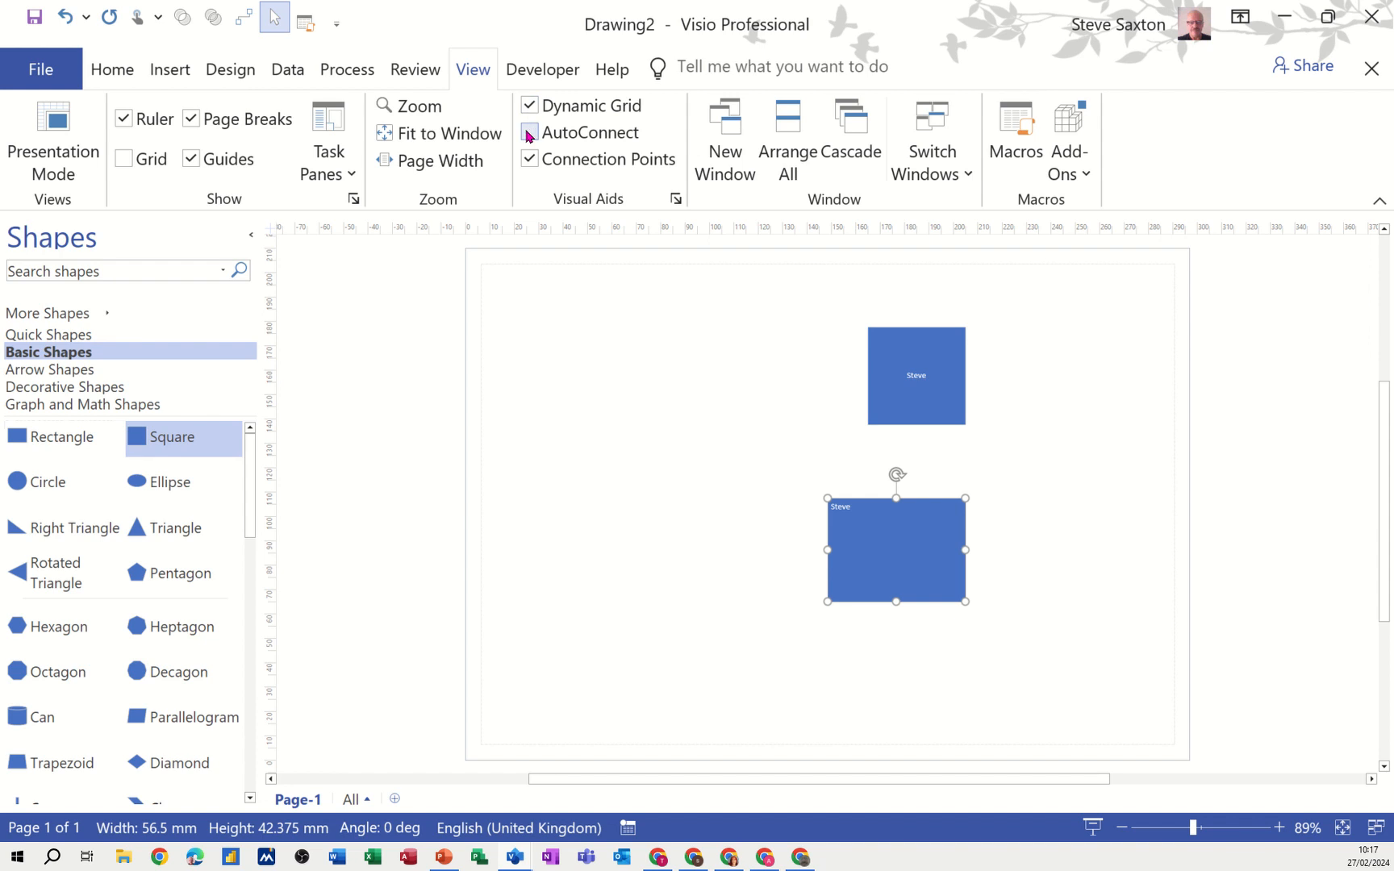
Step: Show the grid and shift the square and rectangle towards the page centre, lining up their left edges
click(123, 160)
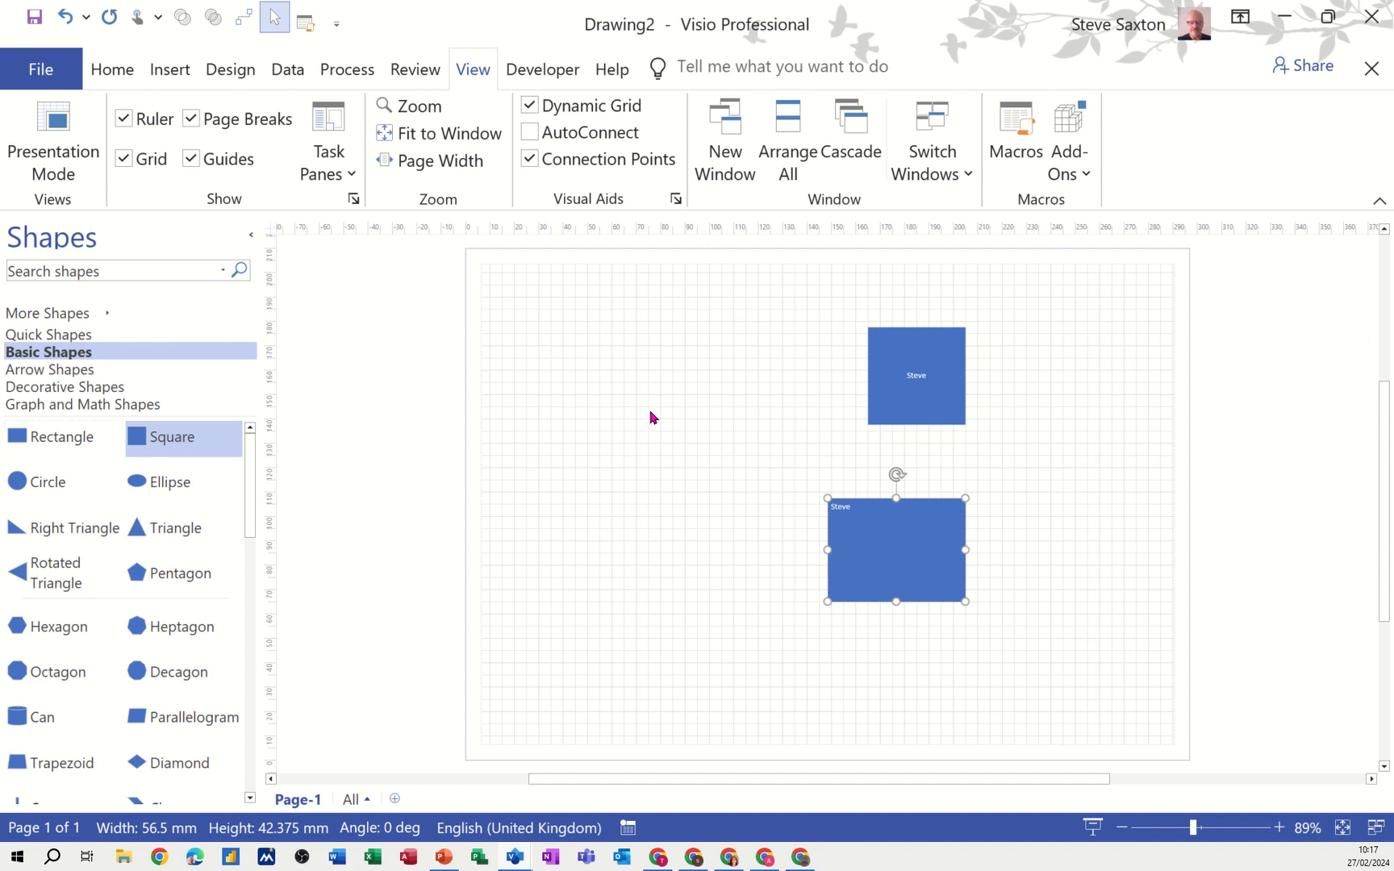
drag(883, 375, 748, 391)
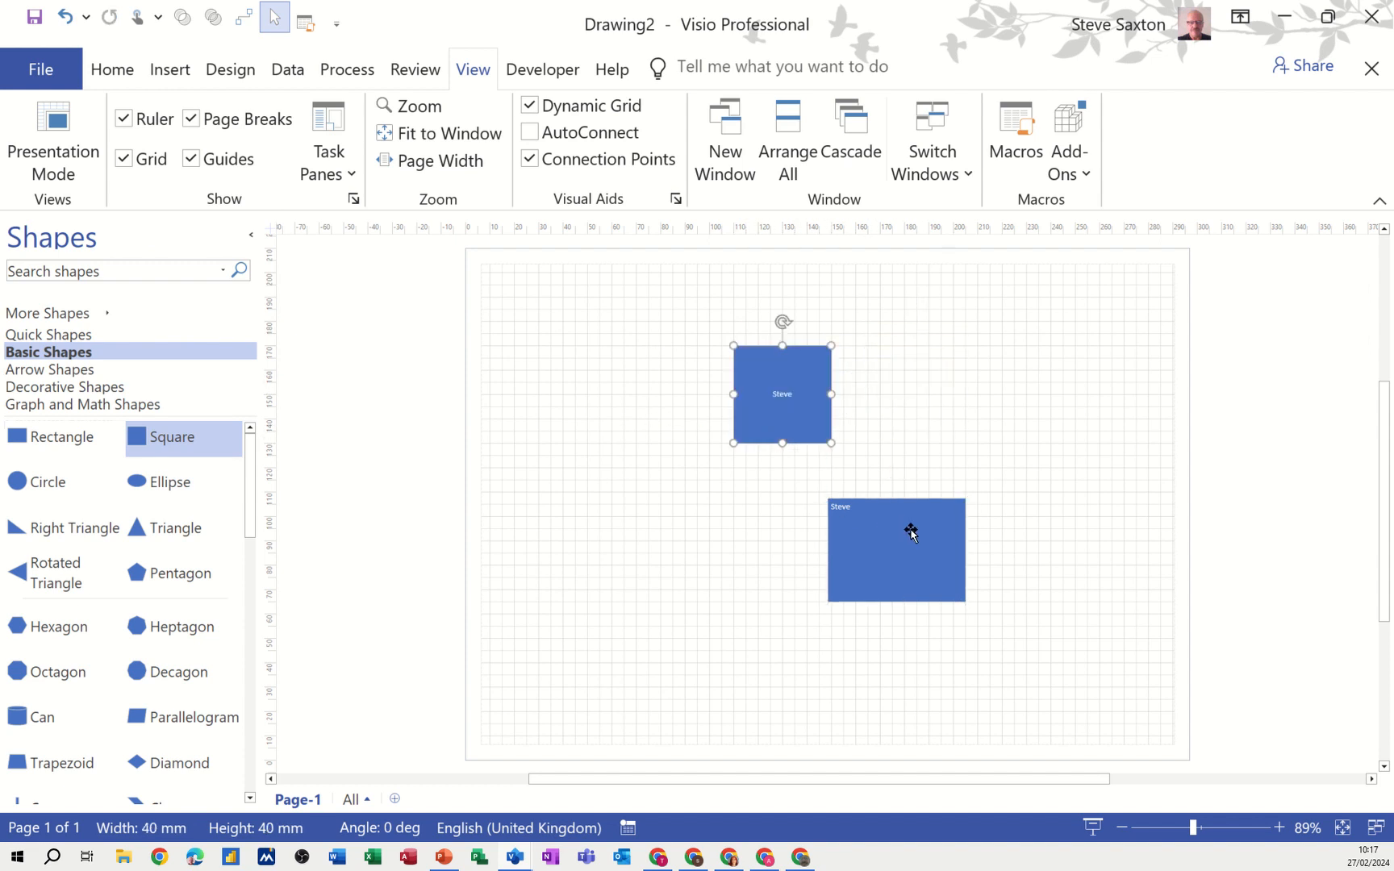
drag(909, 529, 821, 529)
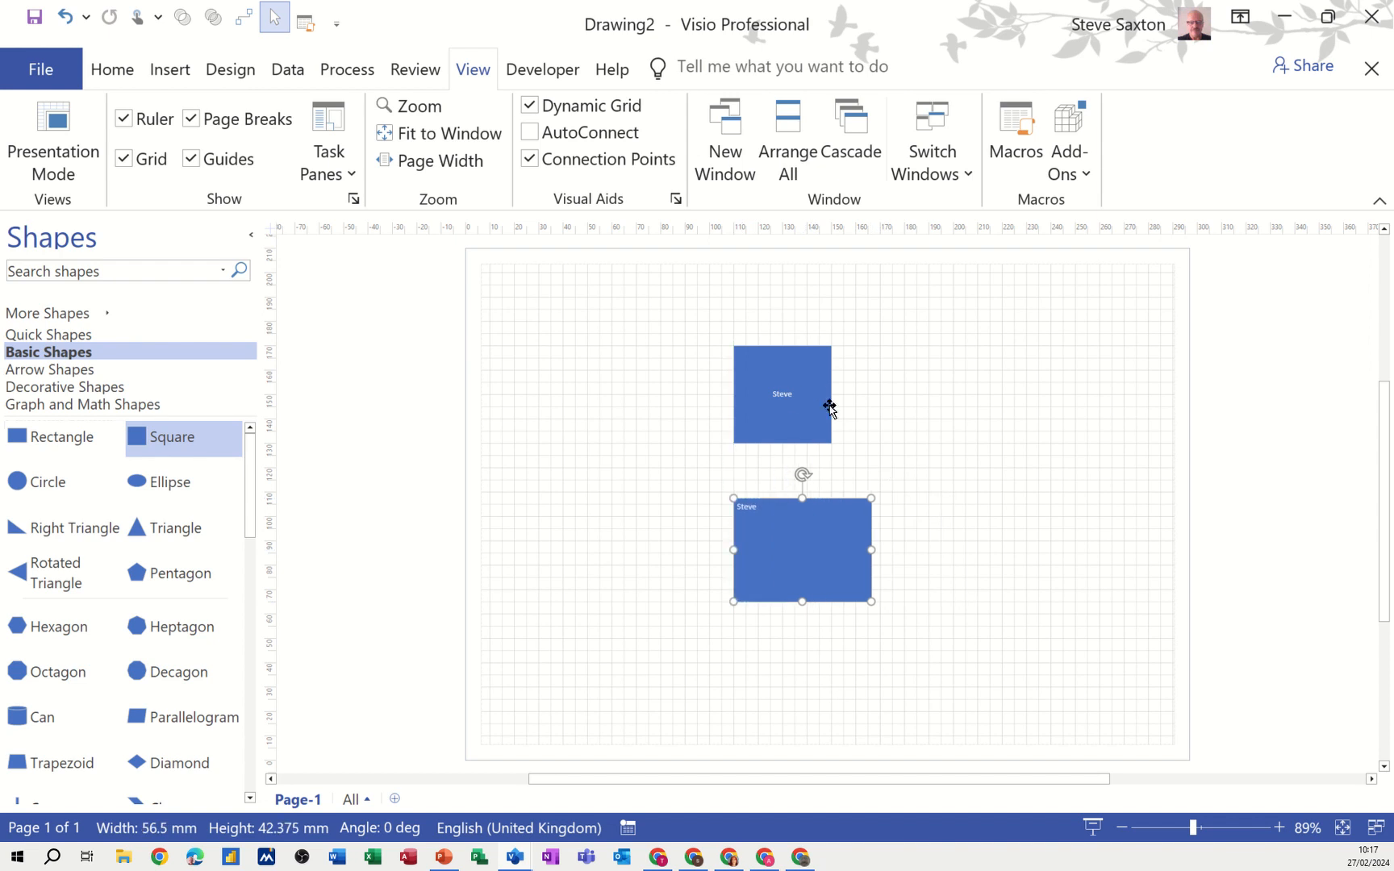
Step: Draw a connector from the square's right-side connection point to the rectangle's right-side connection point
click(114, 69)
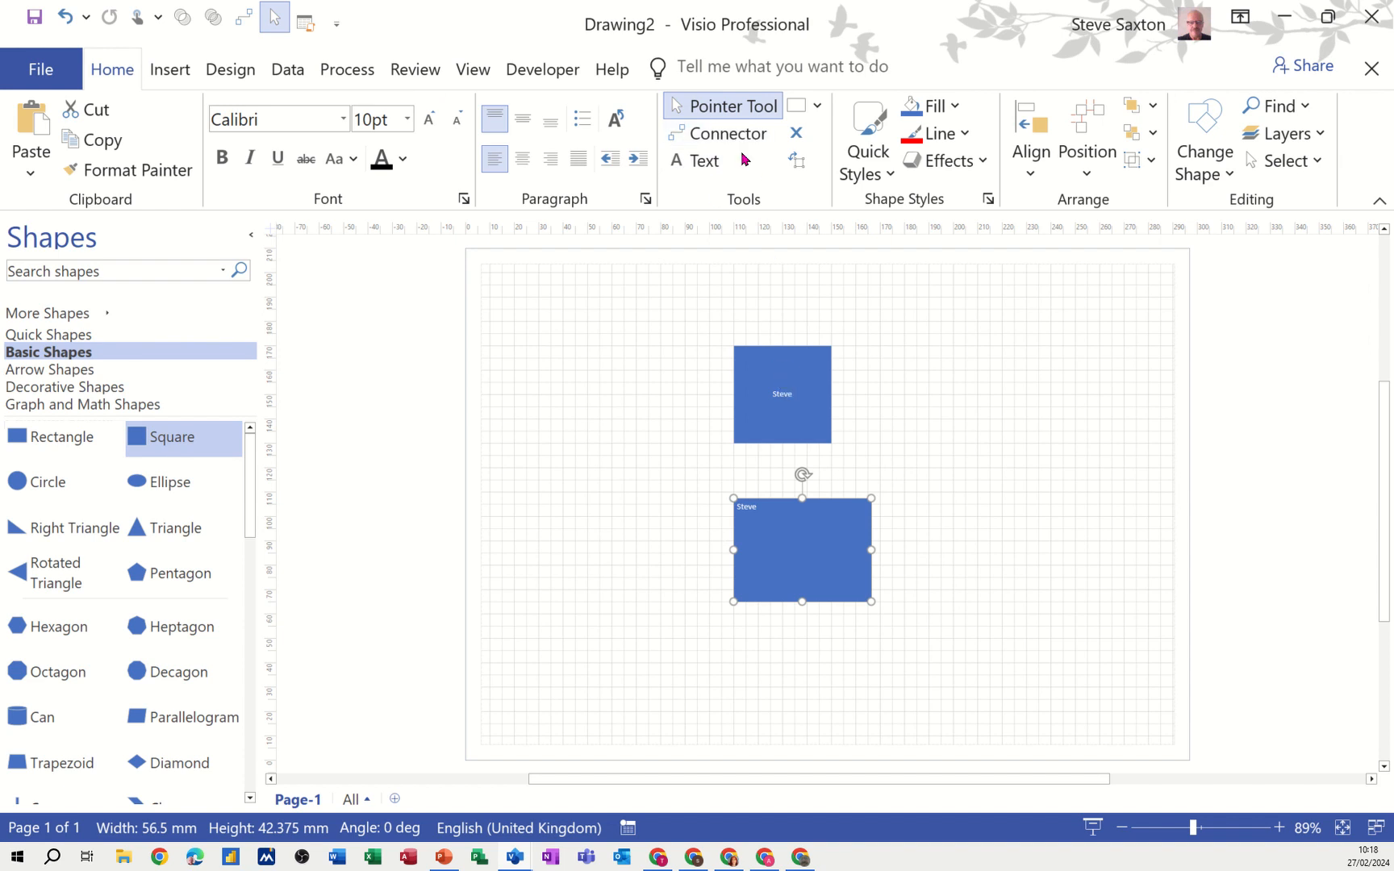
click(726, 136)
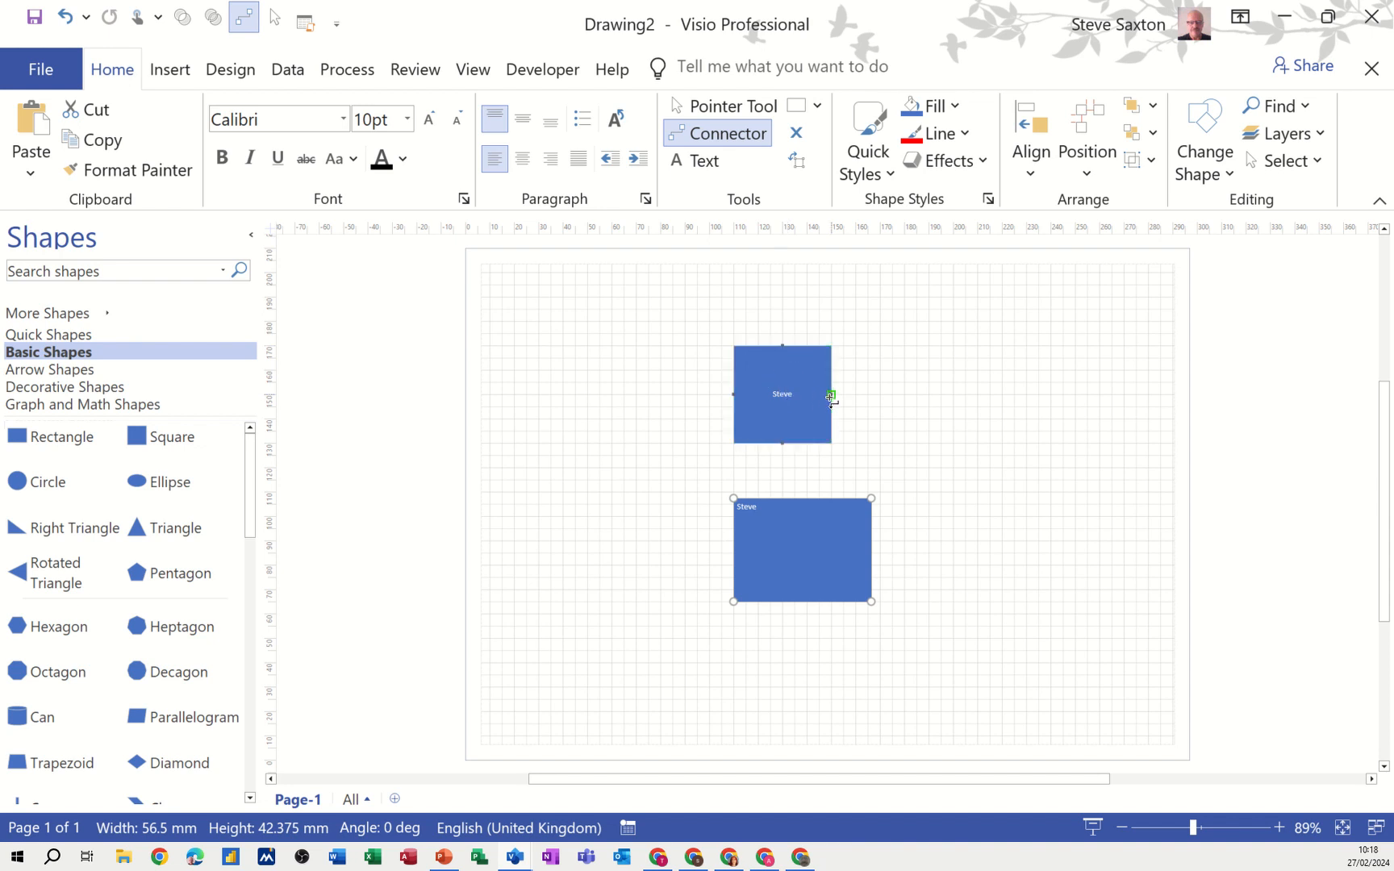
drag(833, 401, 871, 550)
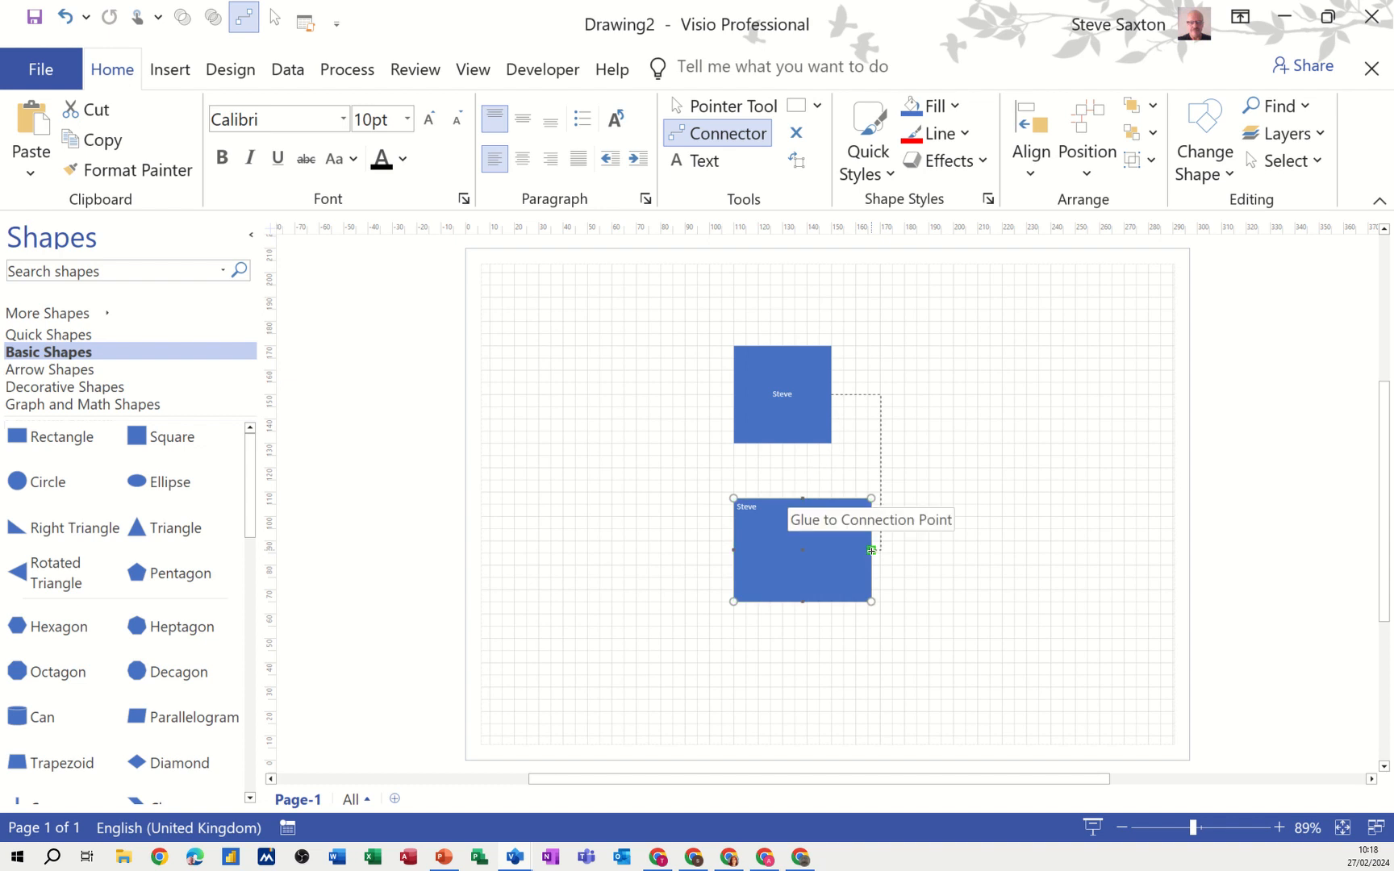
click(871, 550)
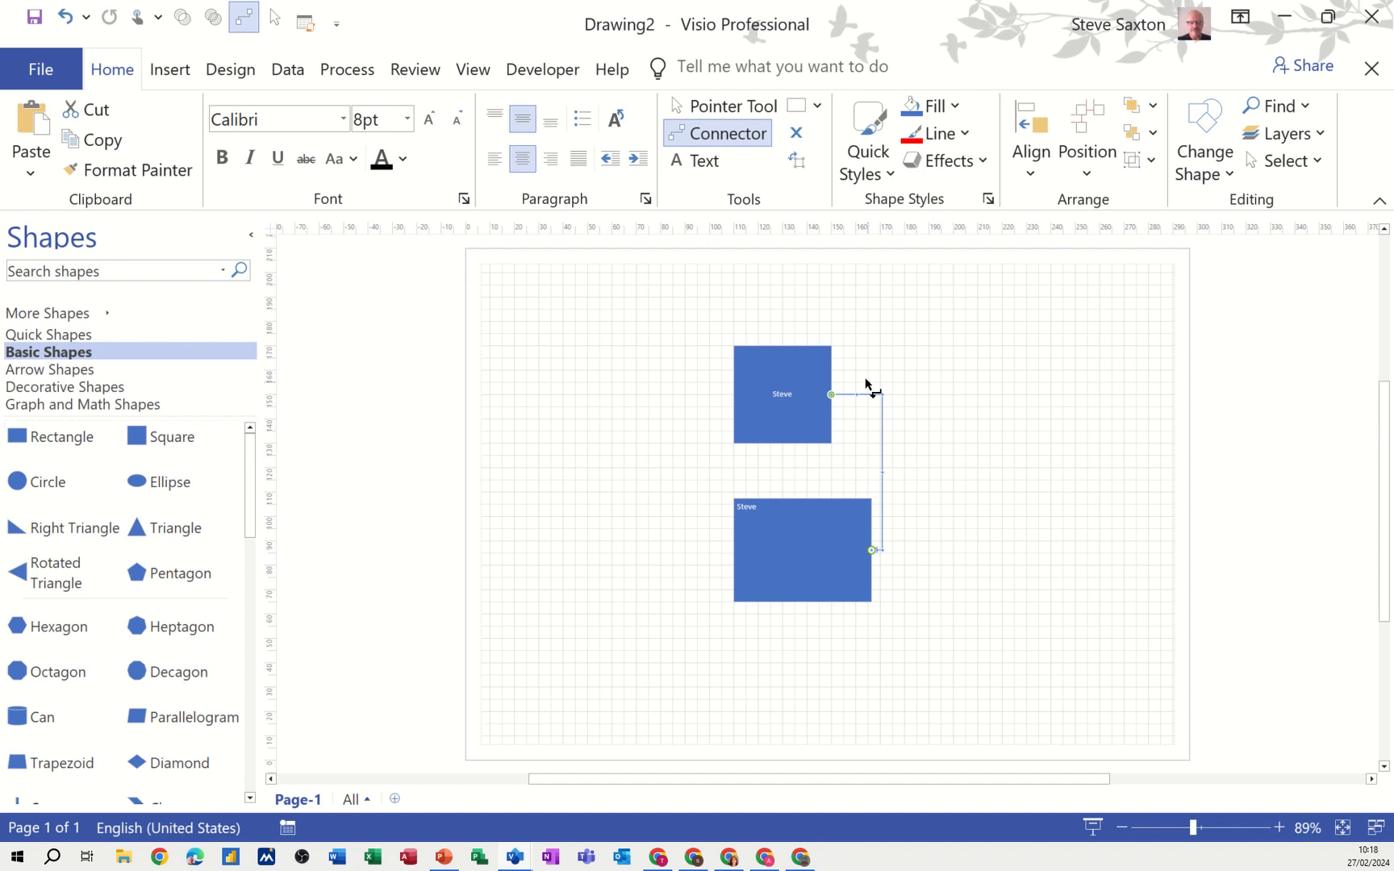
drag(1014, 401, 1050, 486)
key(Delete)
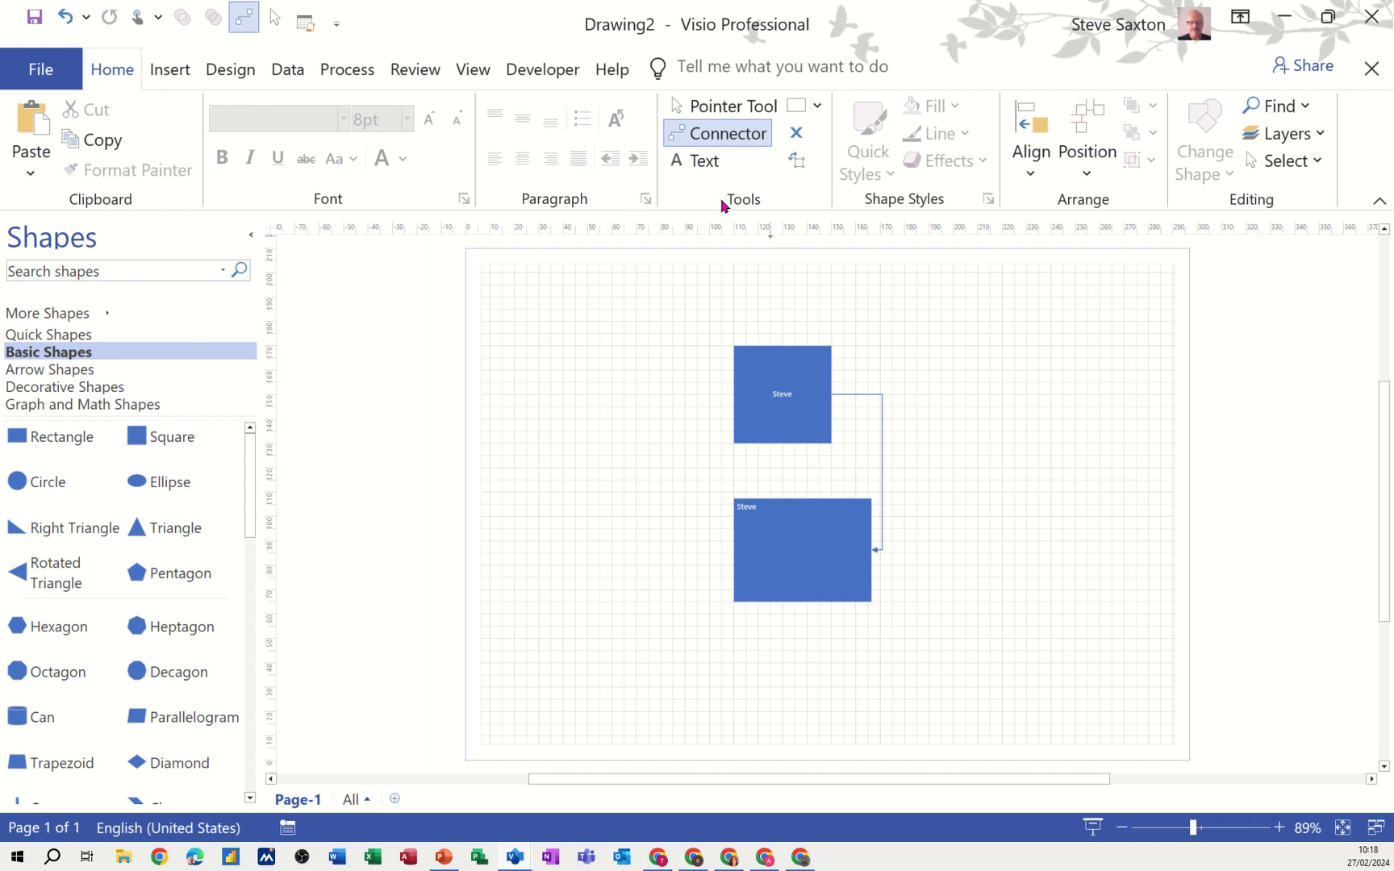
Step: Reposition the connected rectangle and square so the square sits to the upper left of the rectangle
click(725, 107)
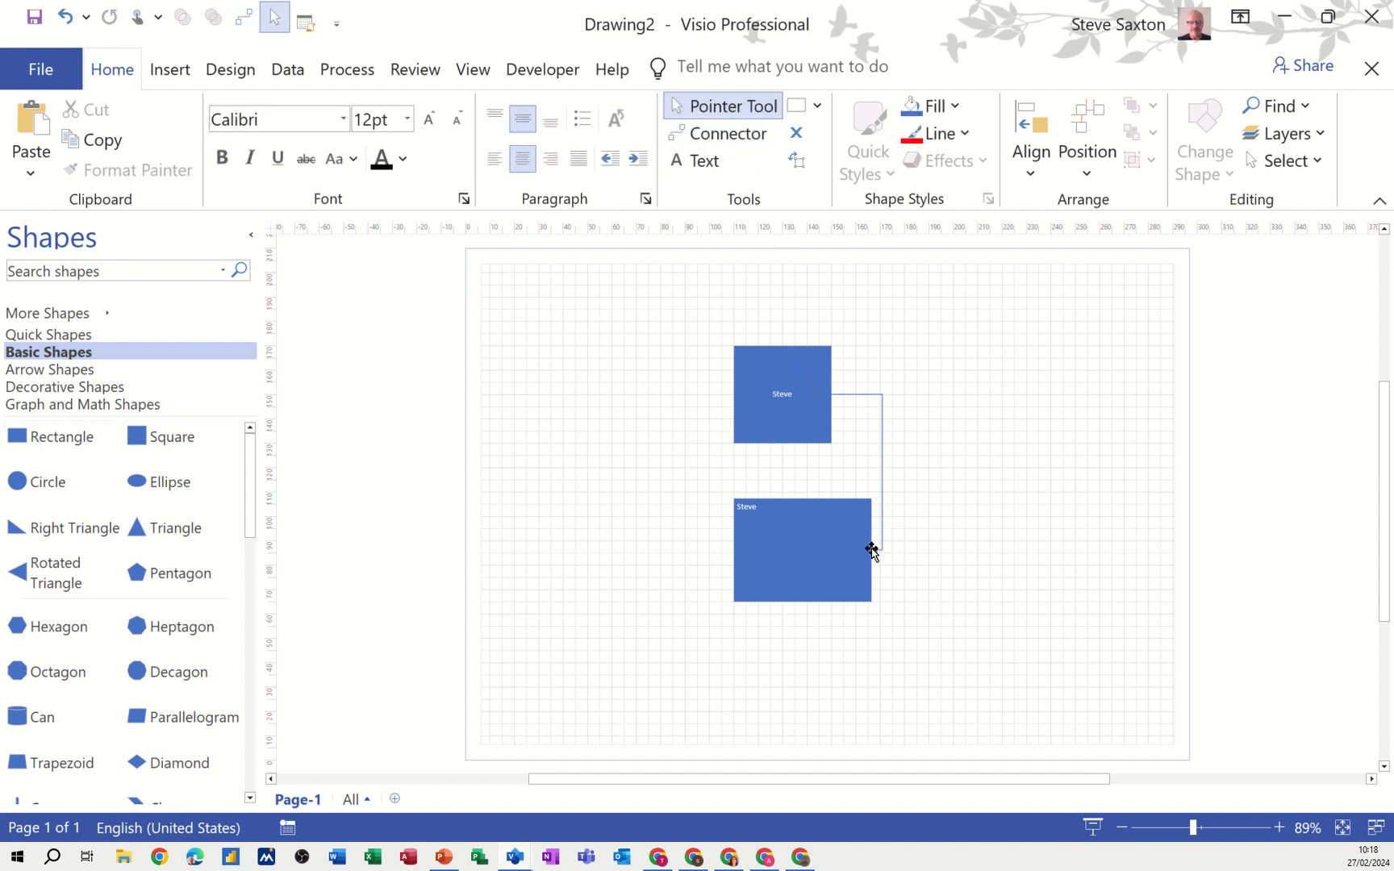
drag(836, 525, 1048, 512)
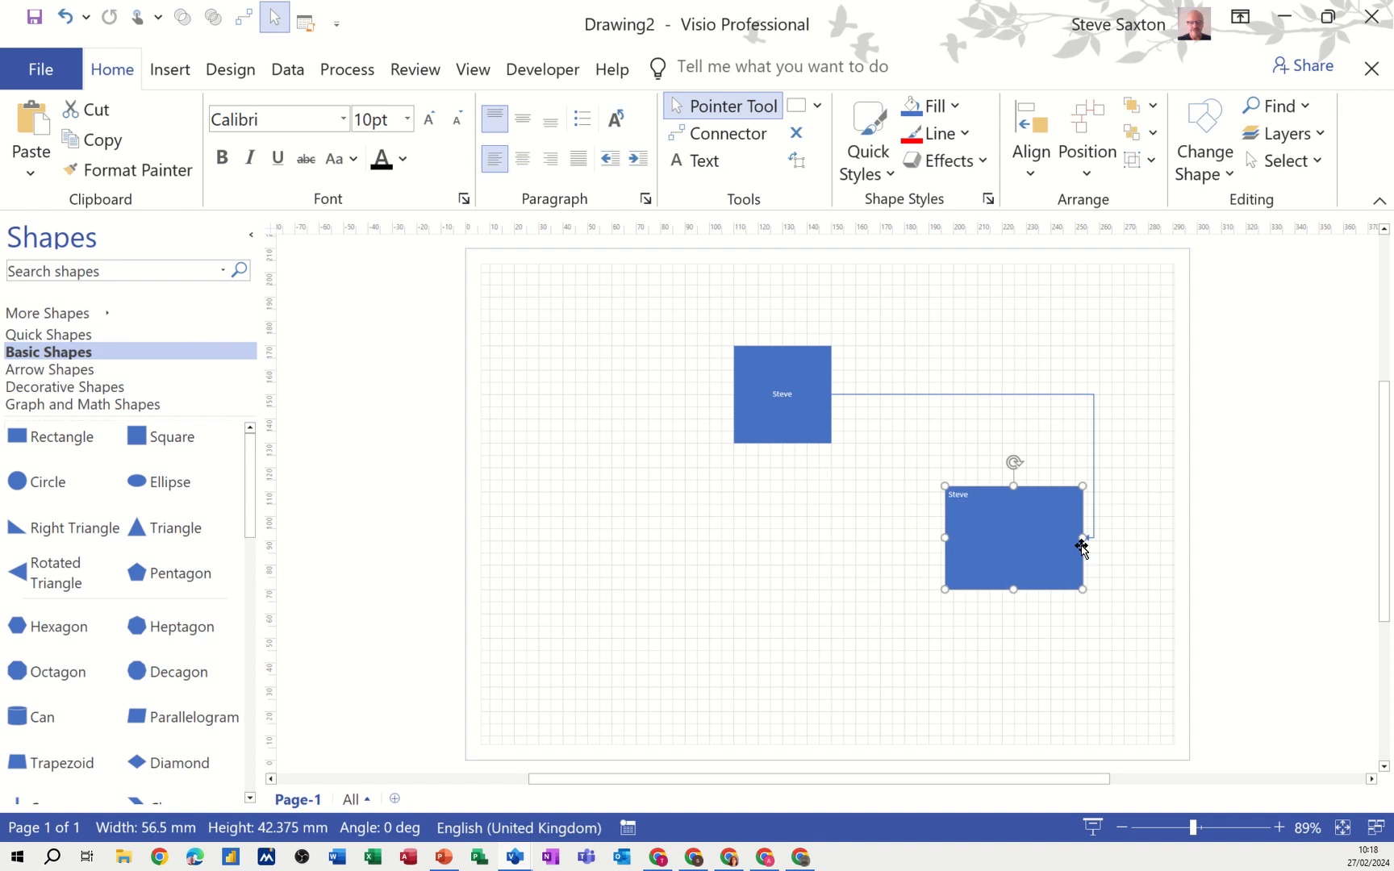
drag(1030, 551, 1032, 495)
drag(800, 424, 774, 475)
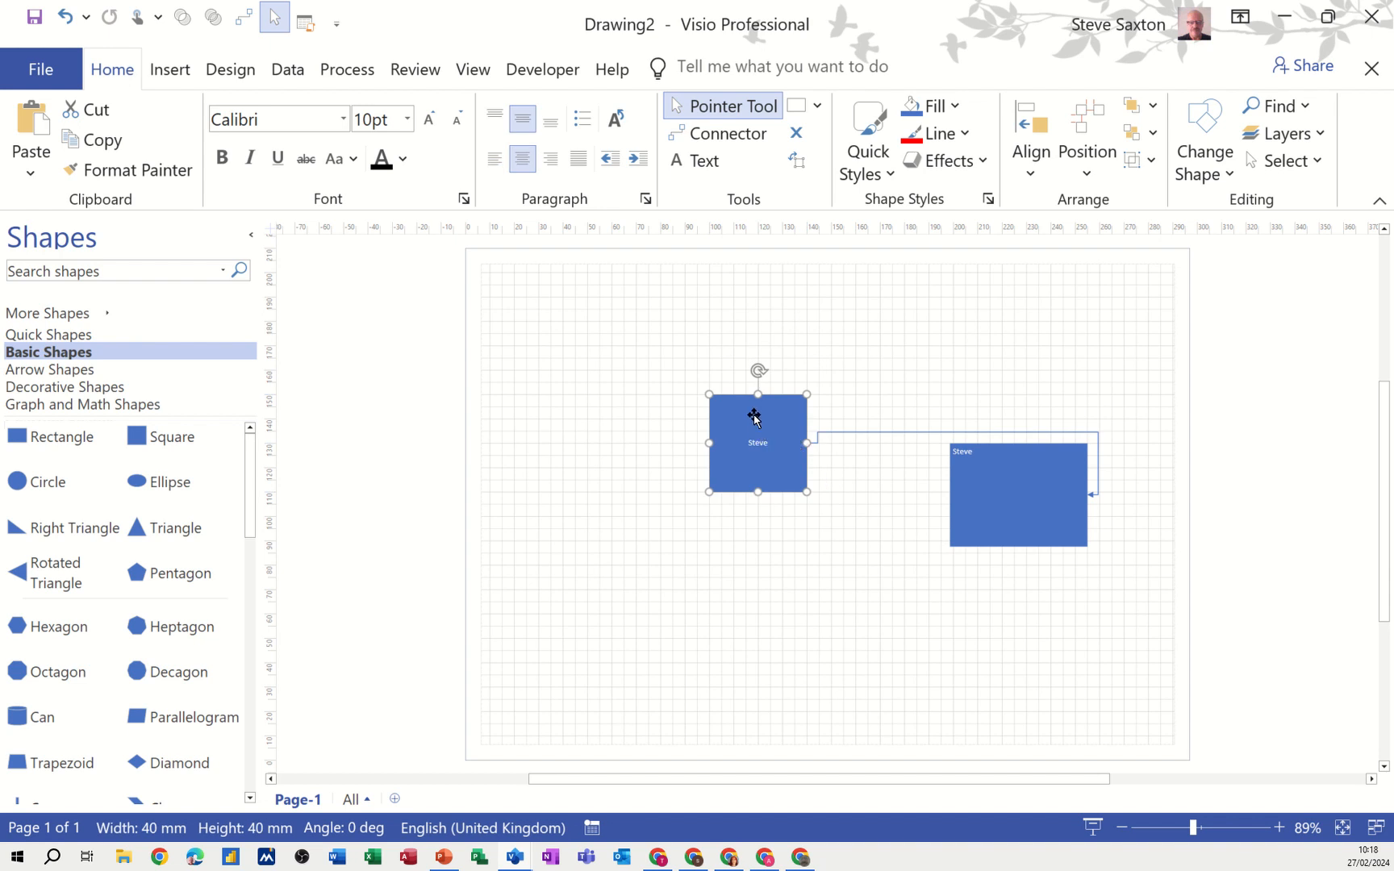
drag(753, 408, 823, 326)
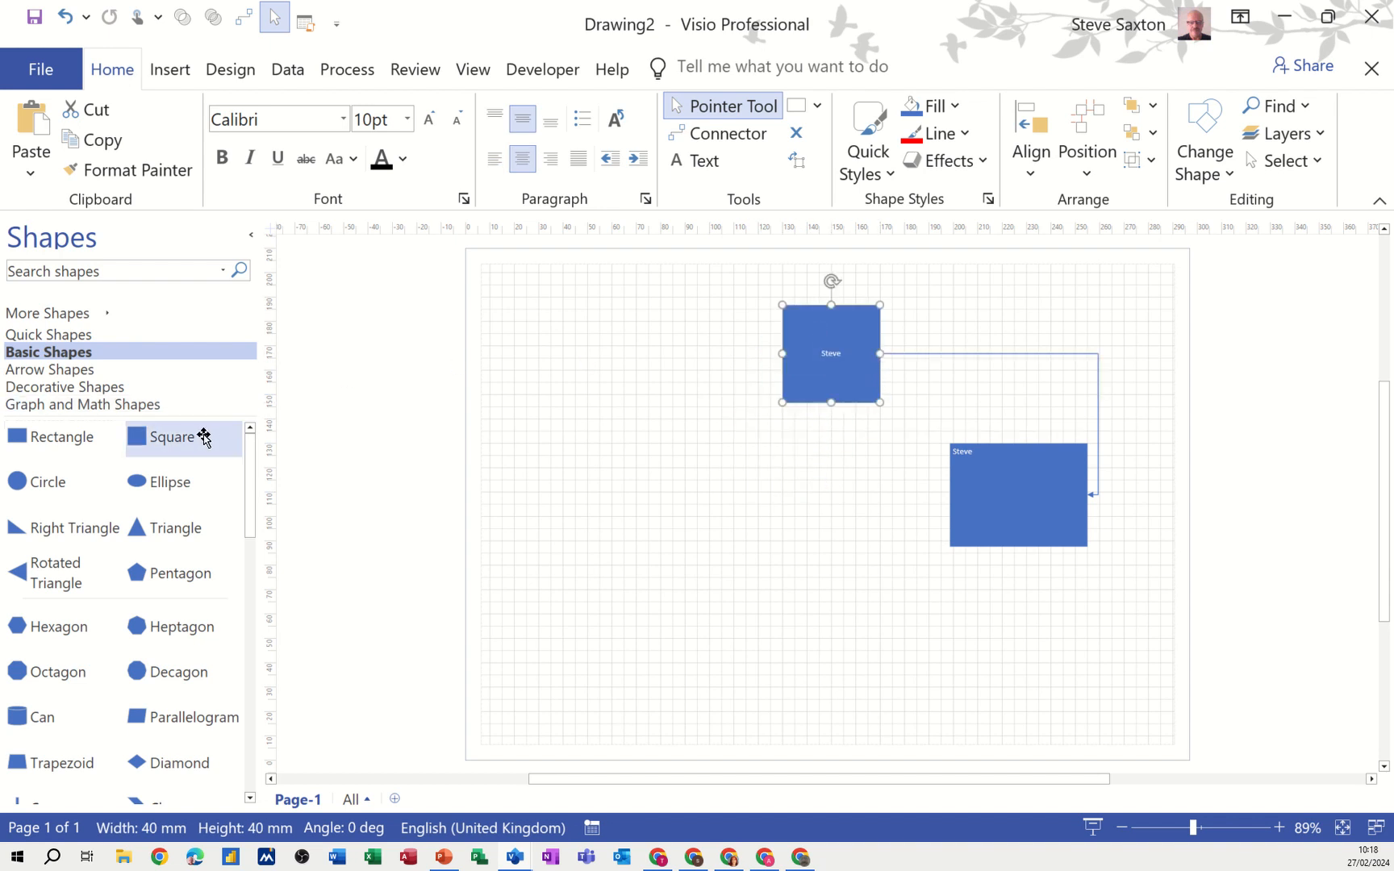
Step: Place two blank 40 mm squares in the page's left half and glue a connector from the lower one to the upper one
drag(202, 437, 590, 455)
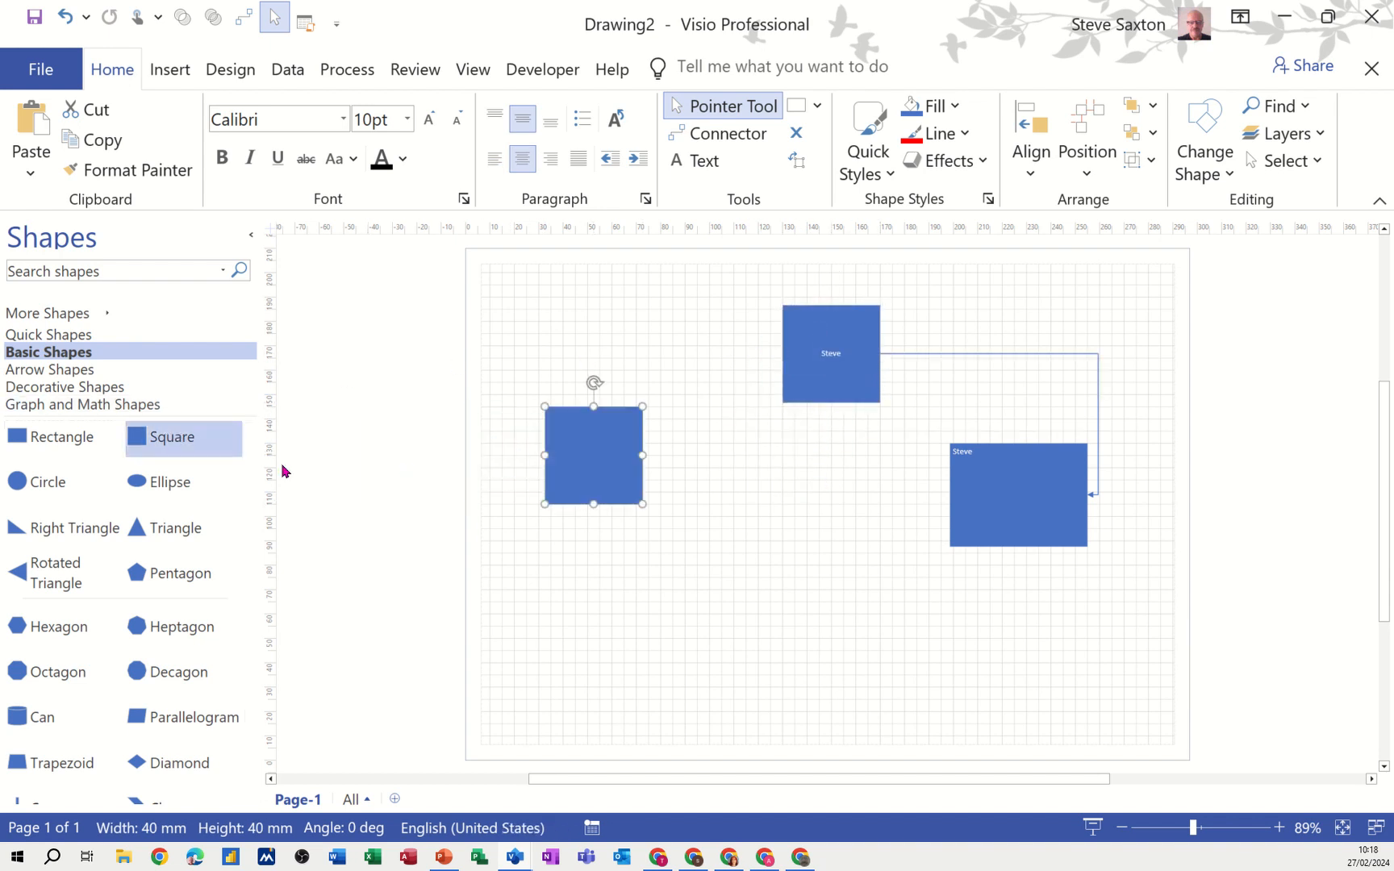
drag(162, 439, 743, 624)
click(704, 136)
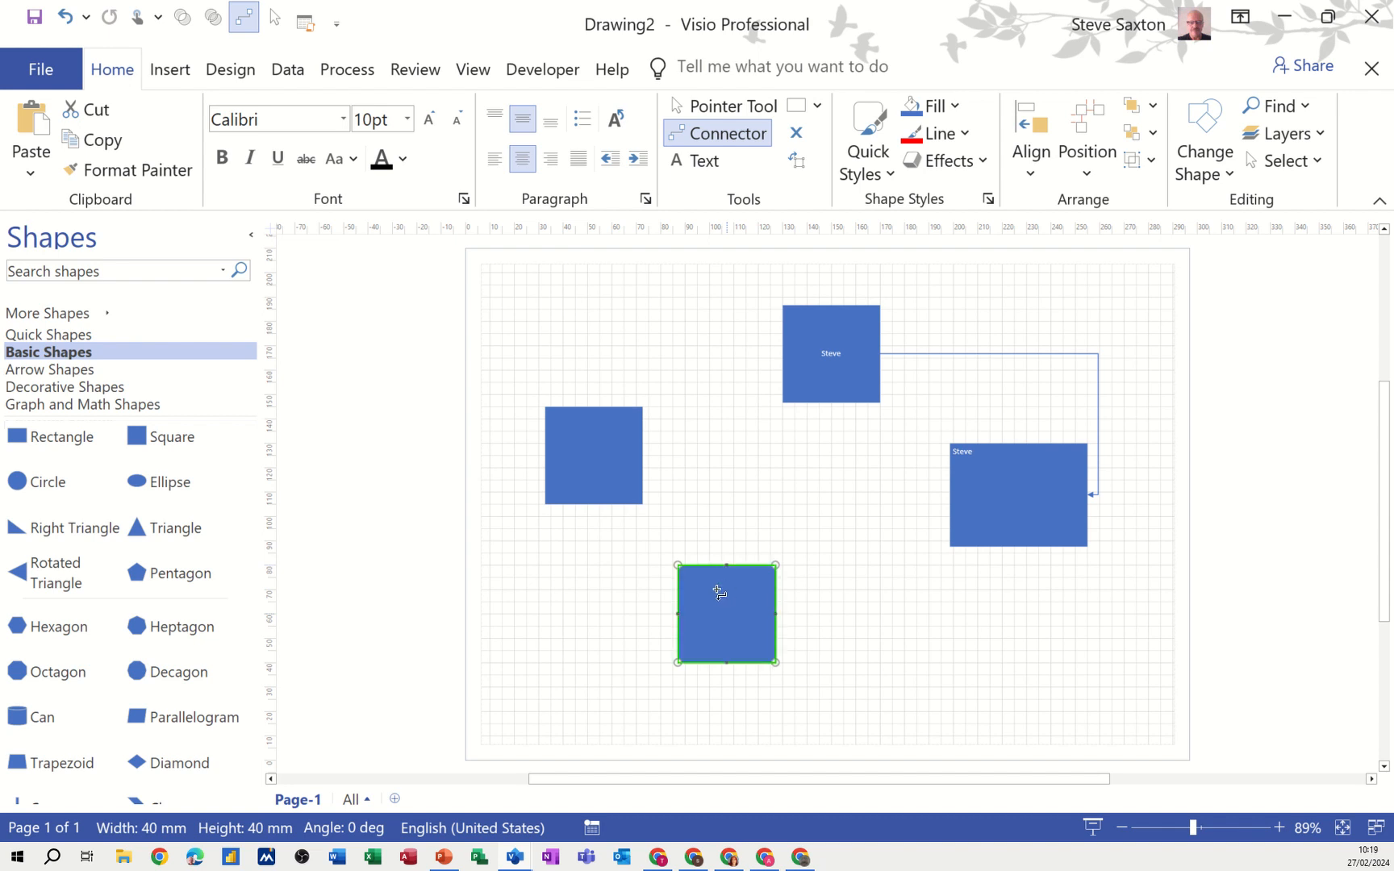
drag(719, 593, 726, 537)
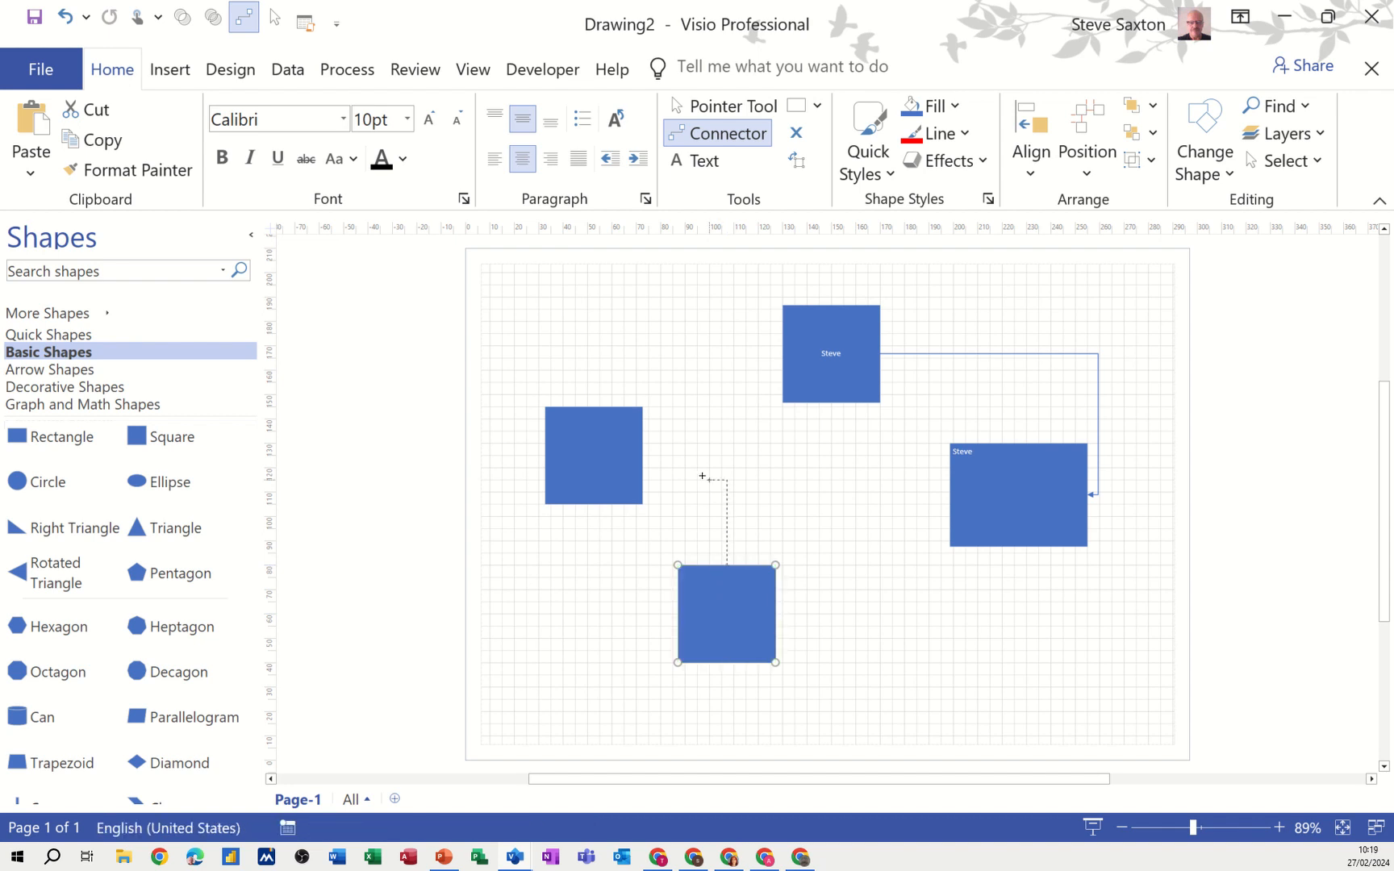
drag(702, 476, 609, 448)
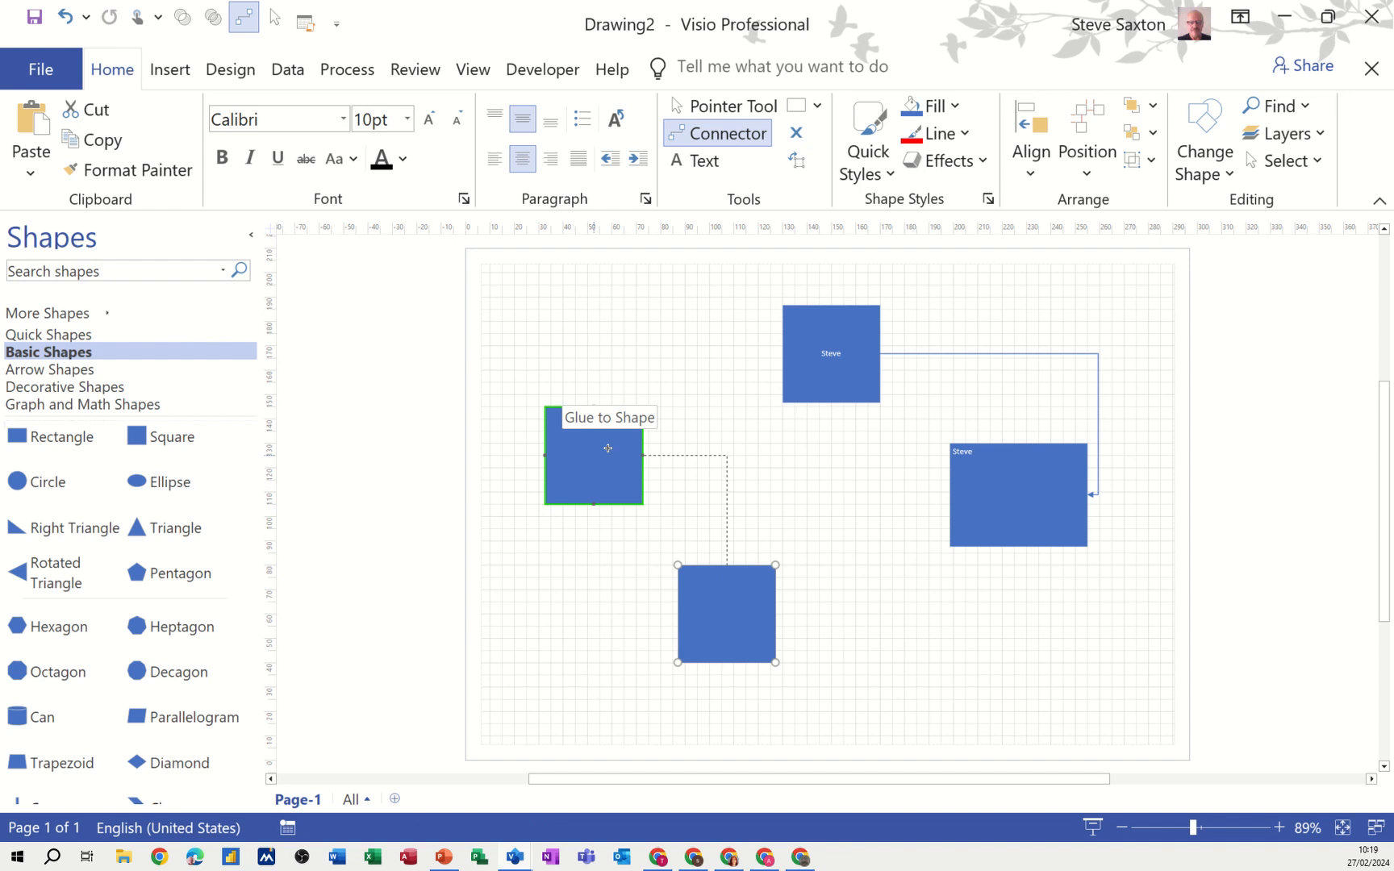
drag(608, 448, 608, 448)
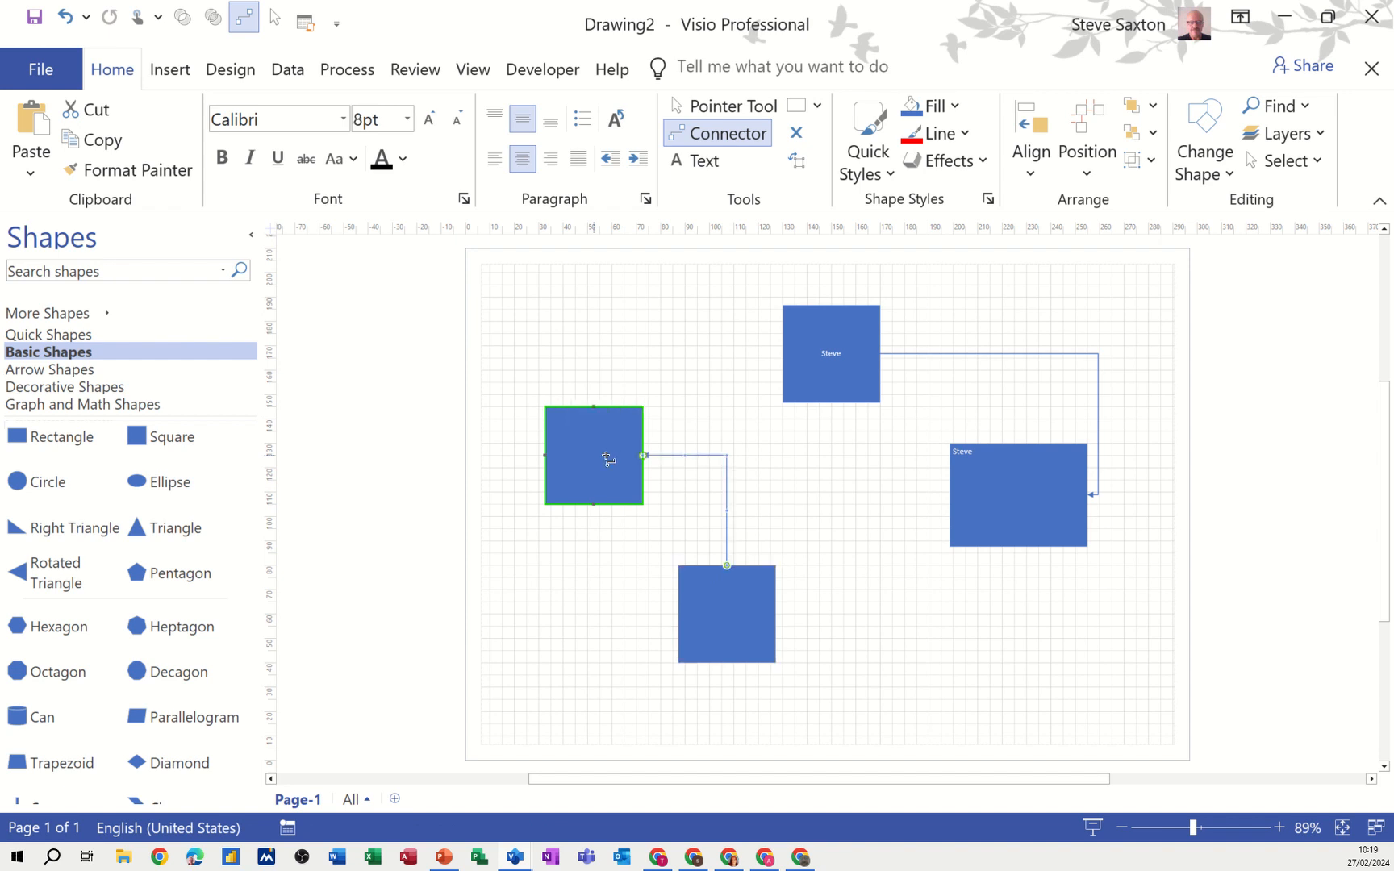
Step: Move the two blank connected squares around each other, ending one above the other in the page's lower-left area
click(710, 107)
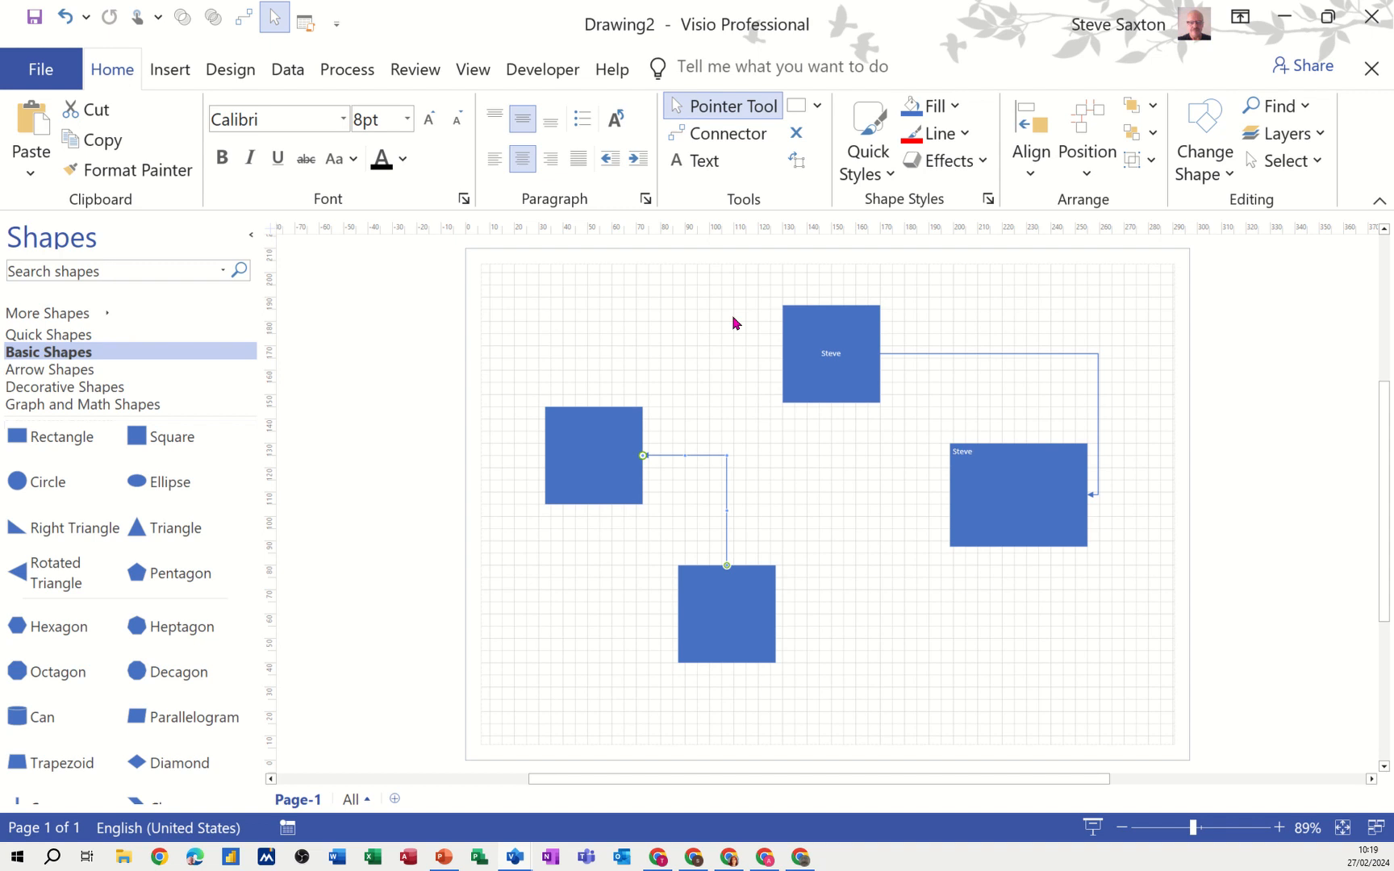
drag(719, 600, 447, 482)
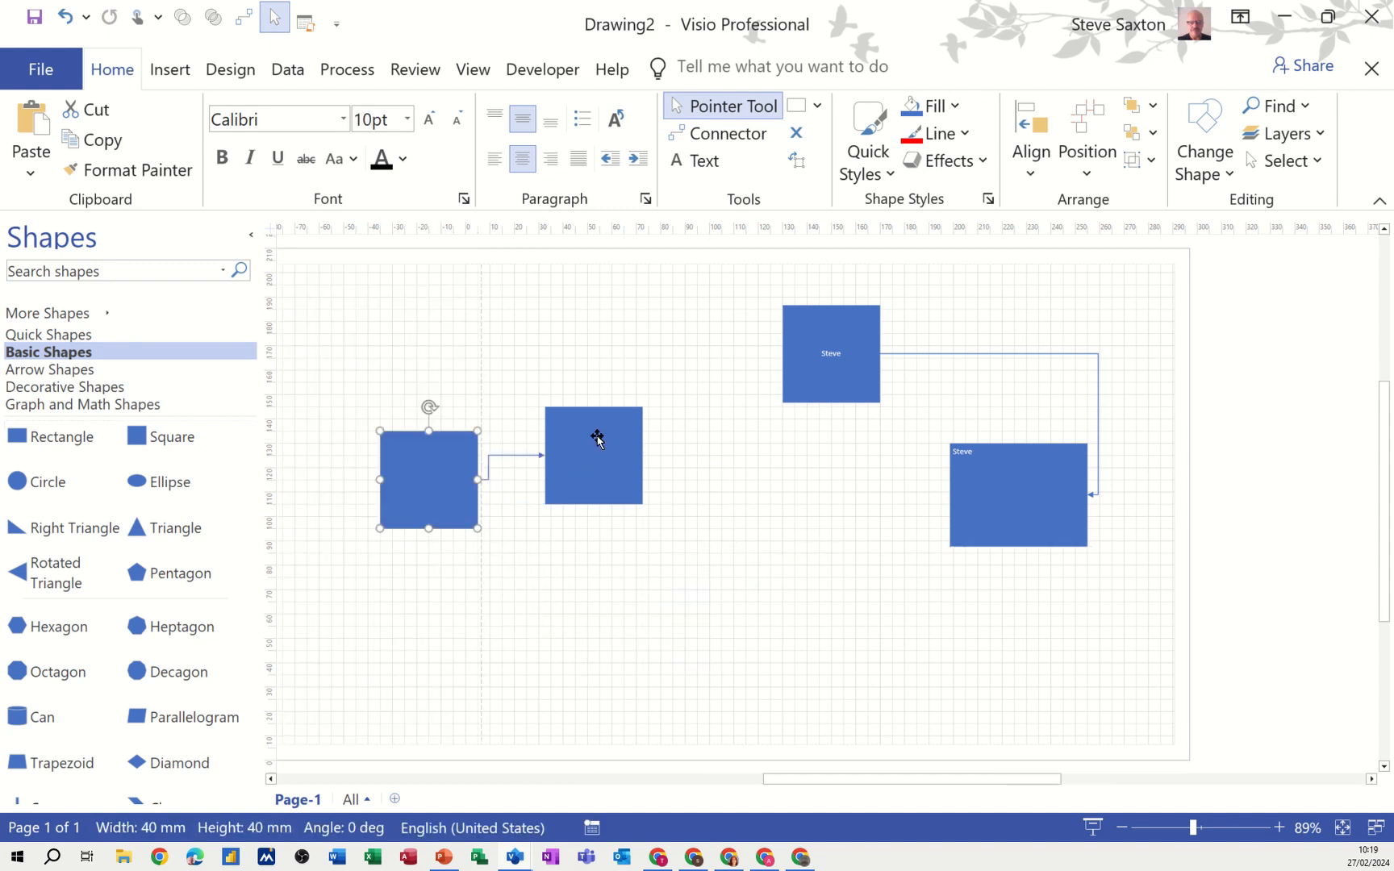
drag(621, 482, 401, 635)
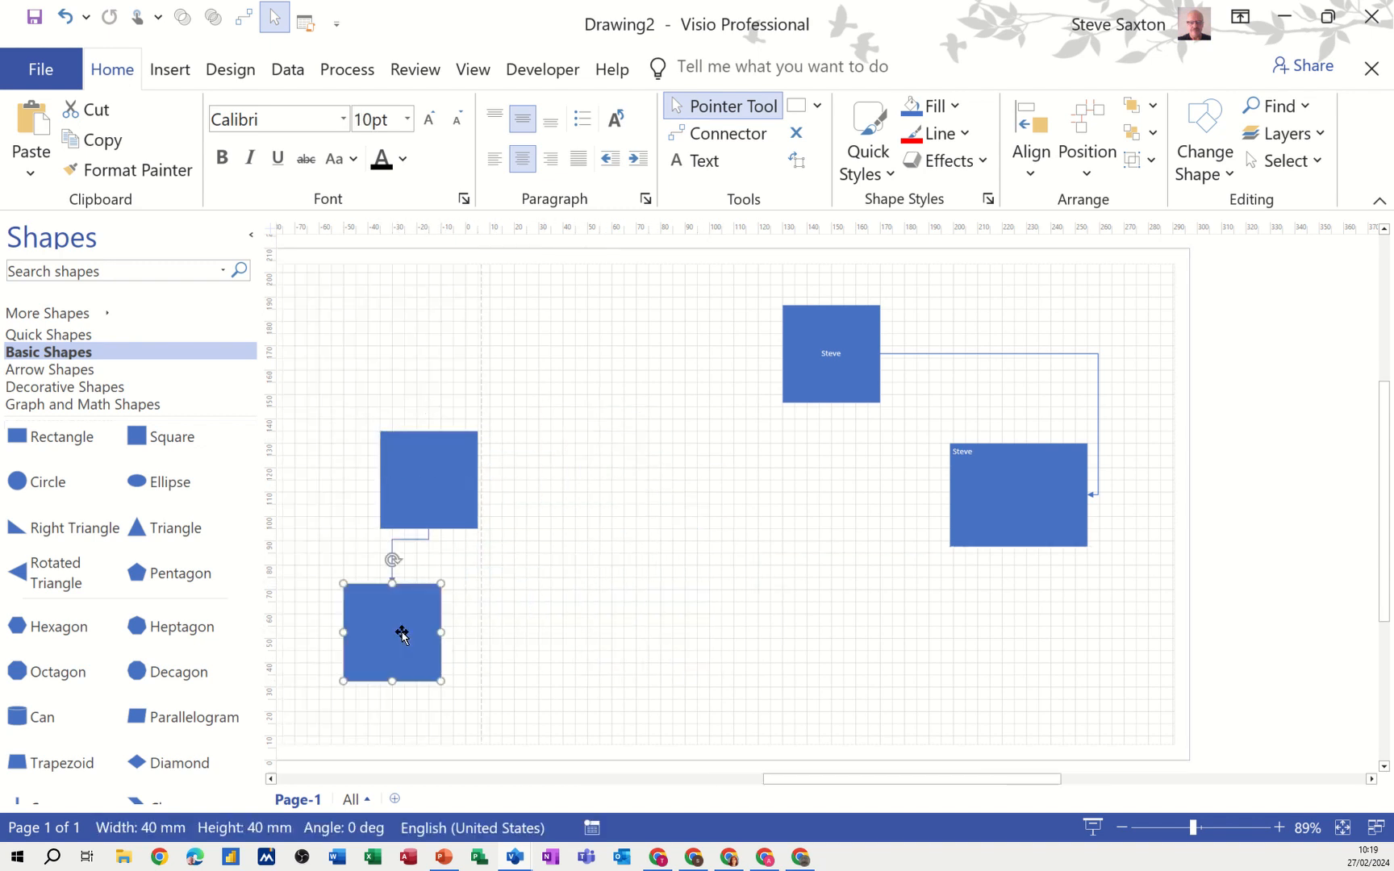
drag(442, 501, 795, 563)
drag(379, 665, 597, 541)
drag(719, 556, 580, 672)
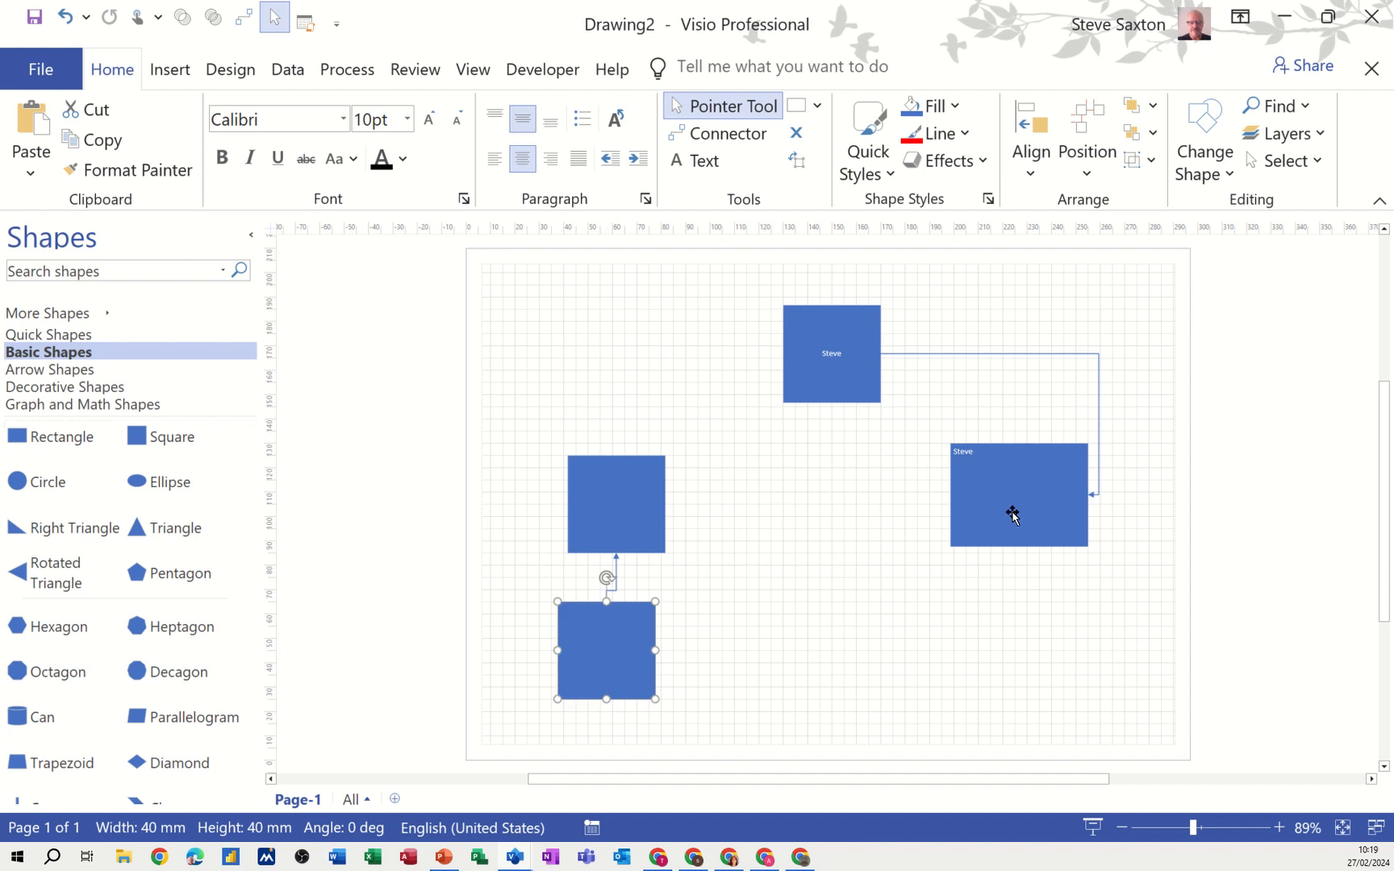
Step: Move the labelled square below the rectangle and set the two blank squares side by side
drag(842, 387, 943, 704)
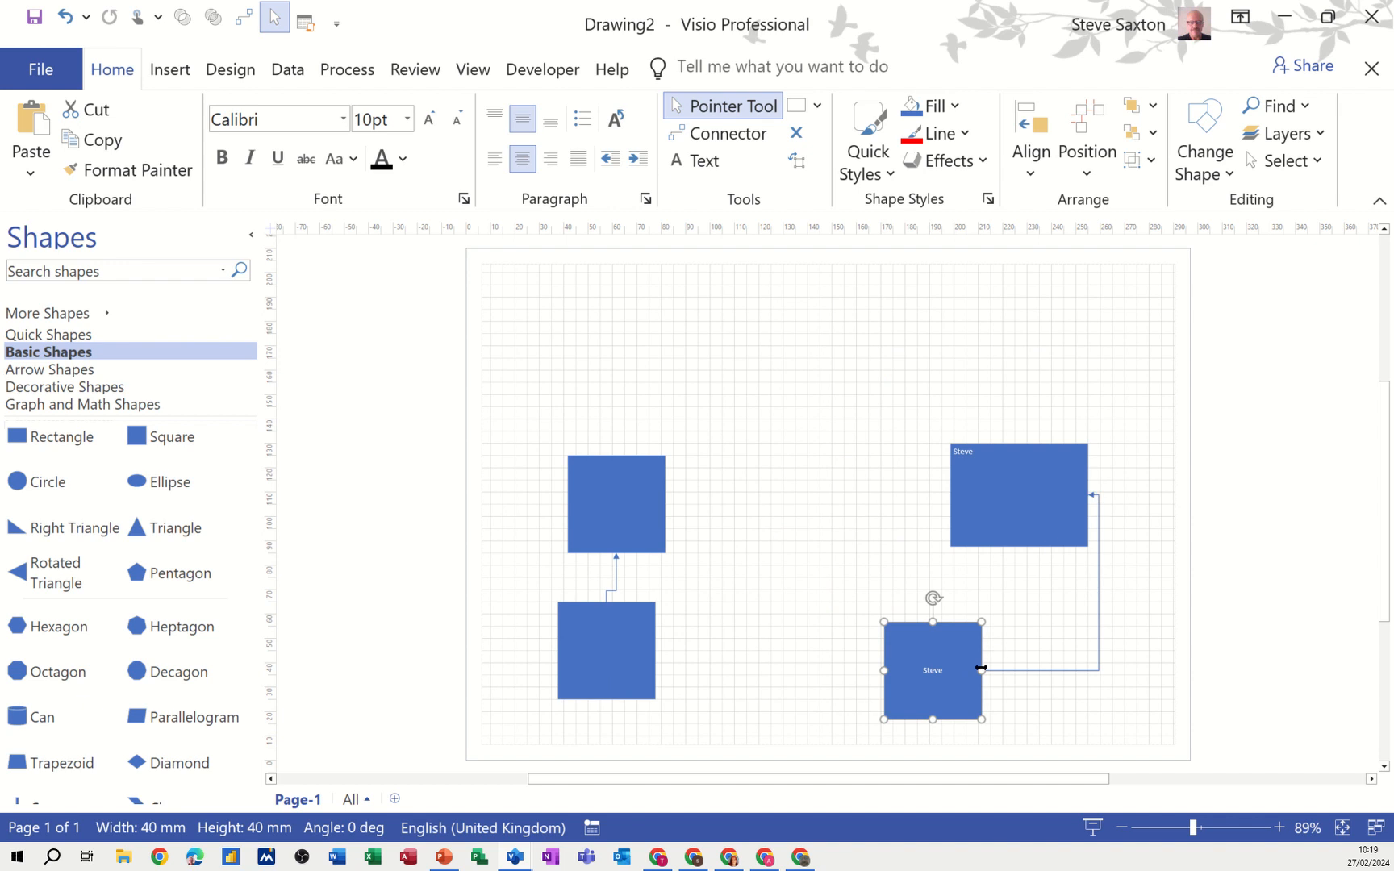
drag(958, 659, 1052, 640)
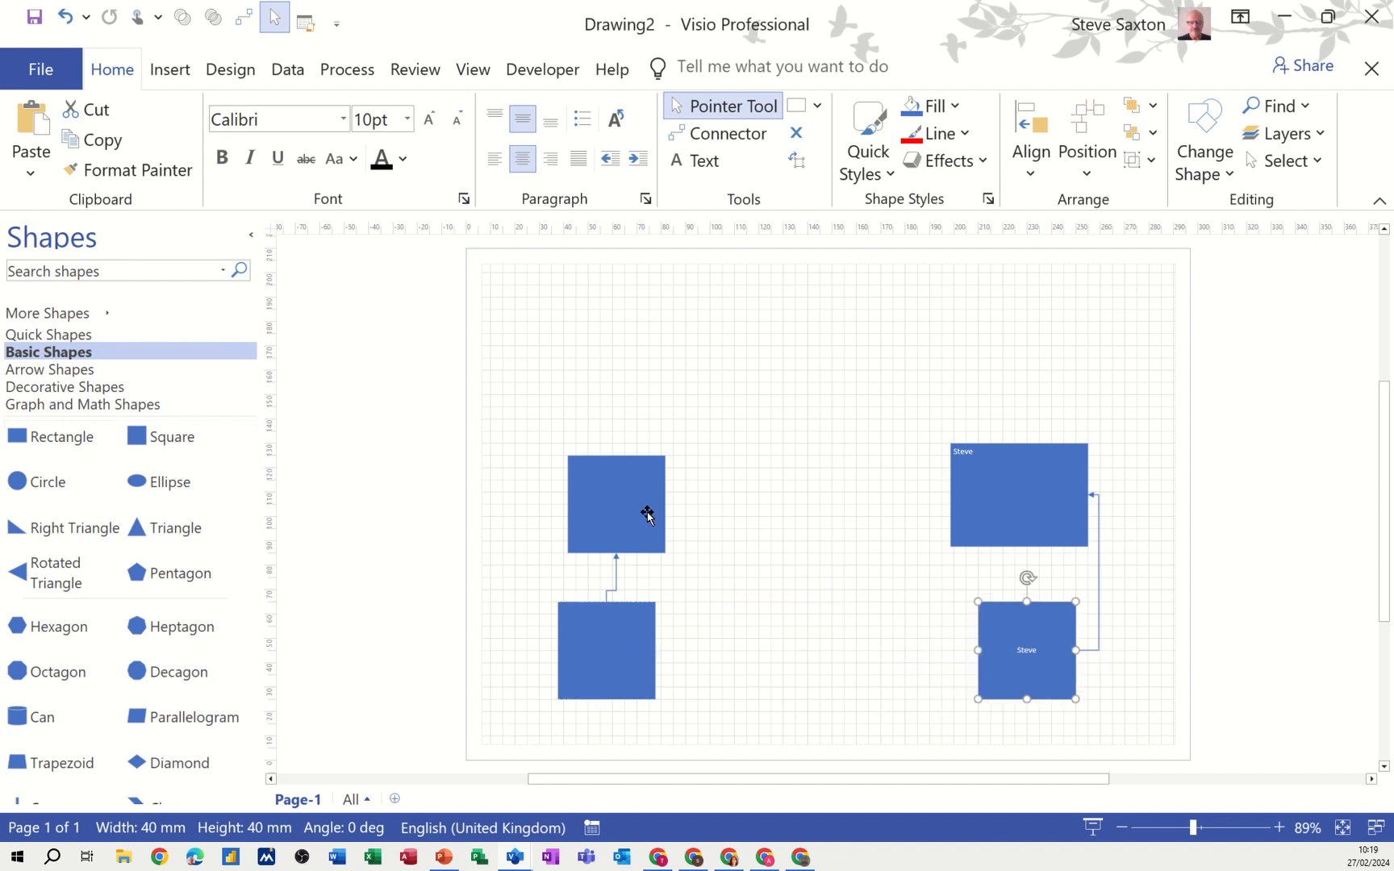
drag(631, 487, 770, 637)
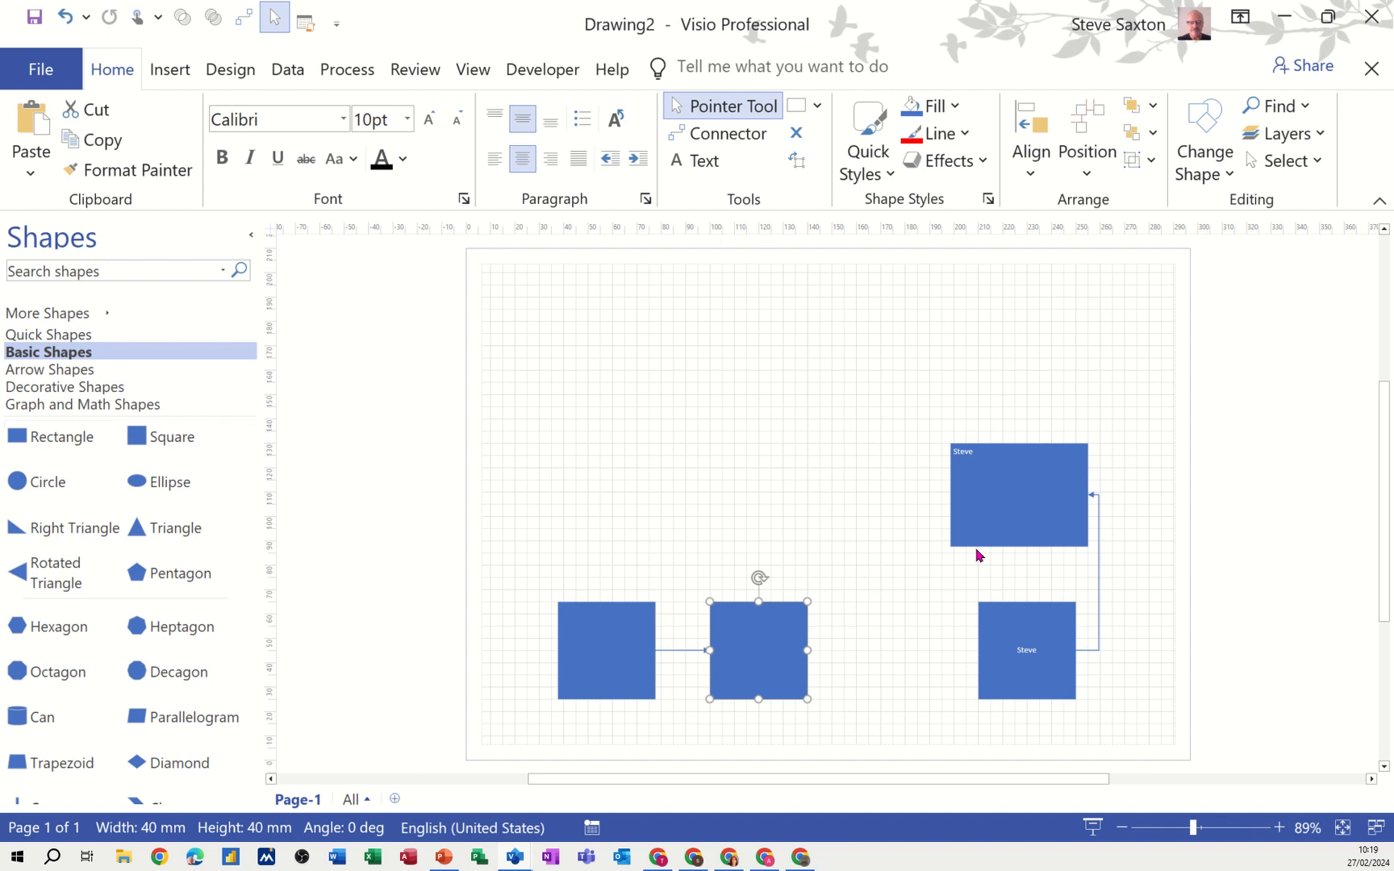
Step: Delete the two blank squares with their connector and stack the rectangle above the labelled square near the page centre
drag(526, 556, 845, 741)
key(Delete)
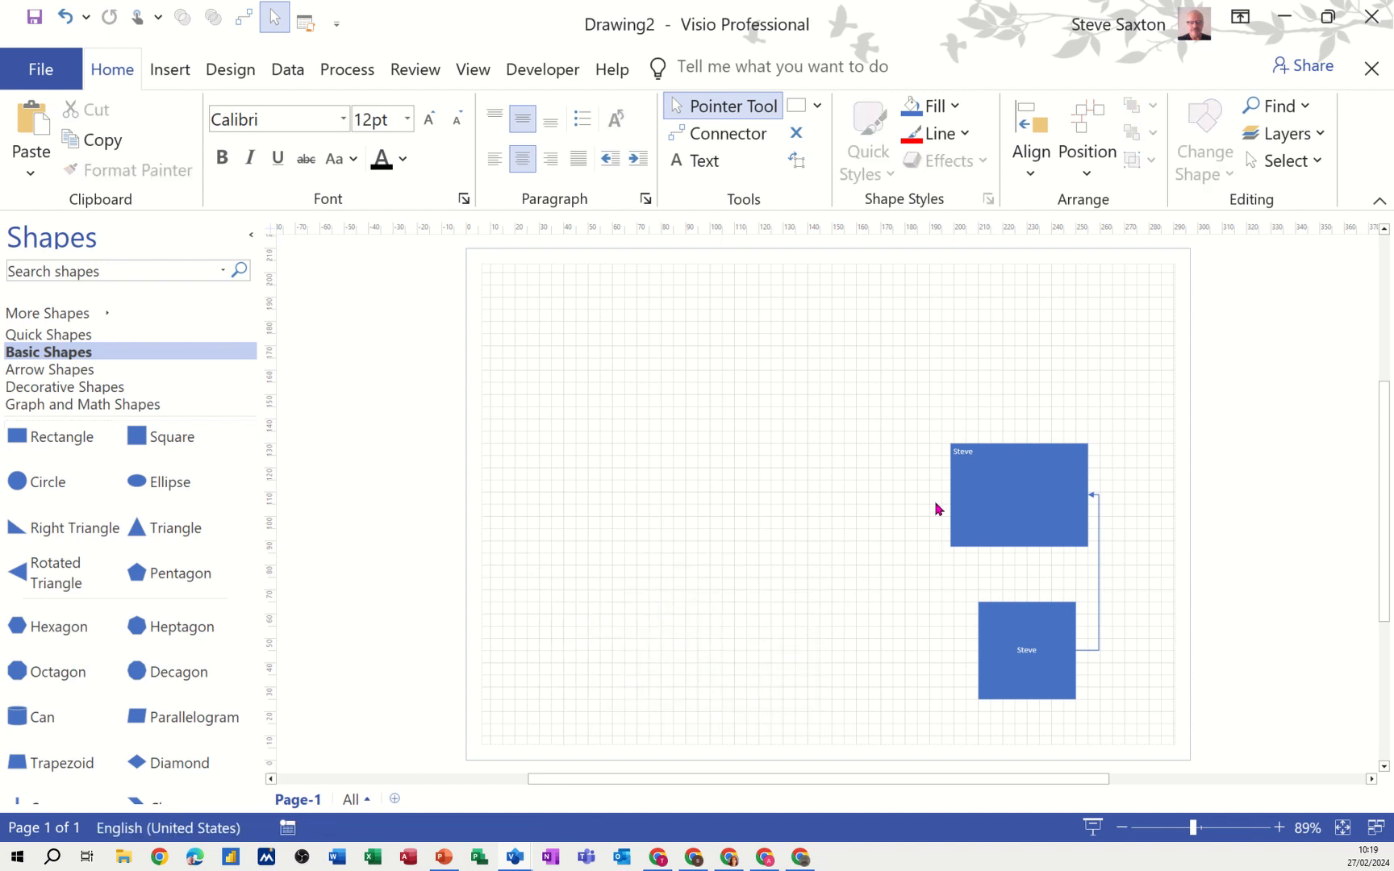
drag(955, 493, 684, 407)
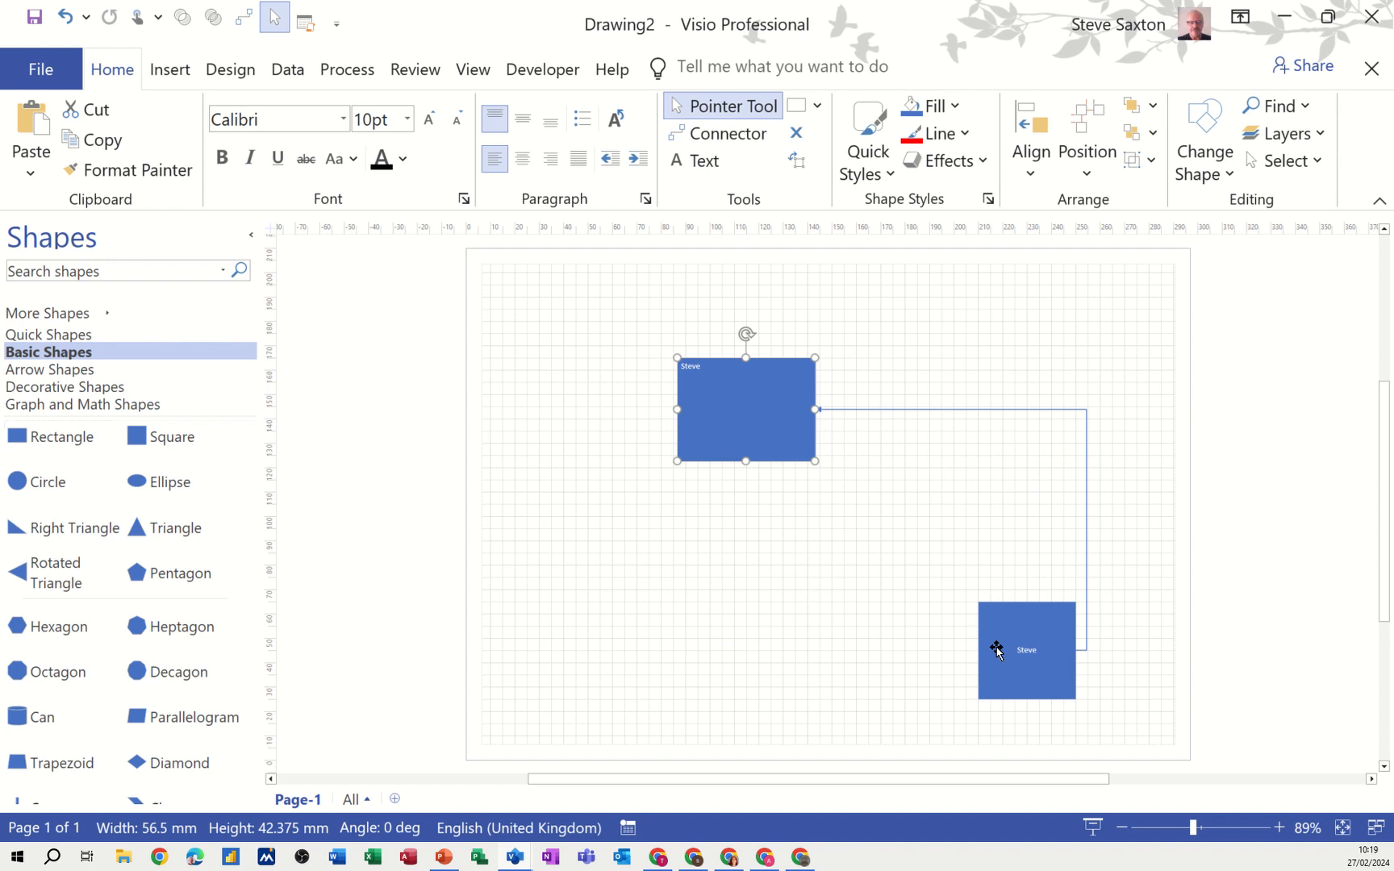
drag(994, 647, 711, 556)
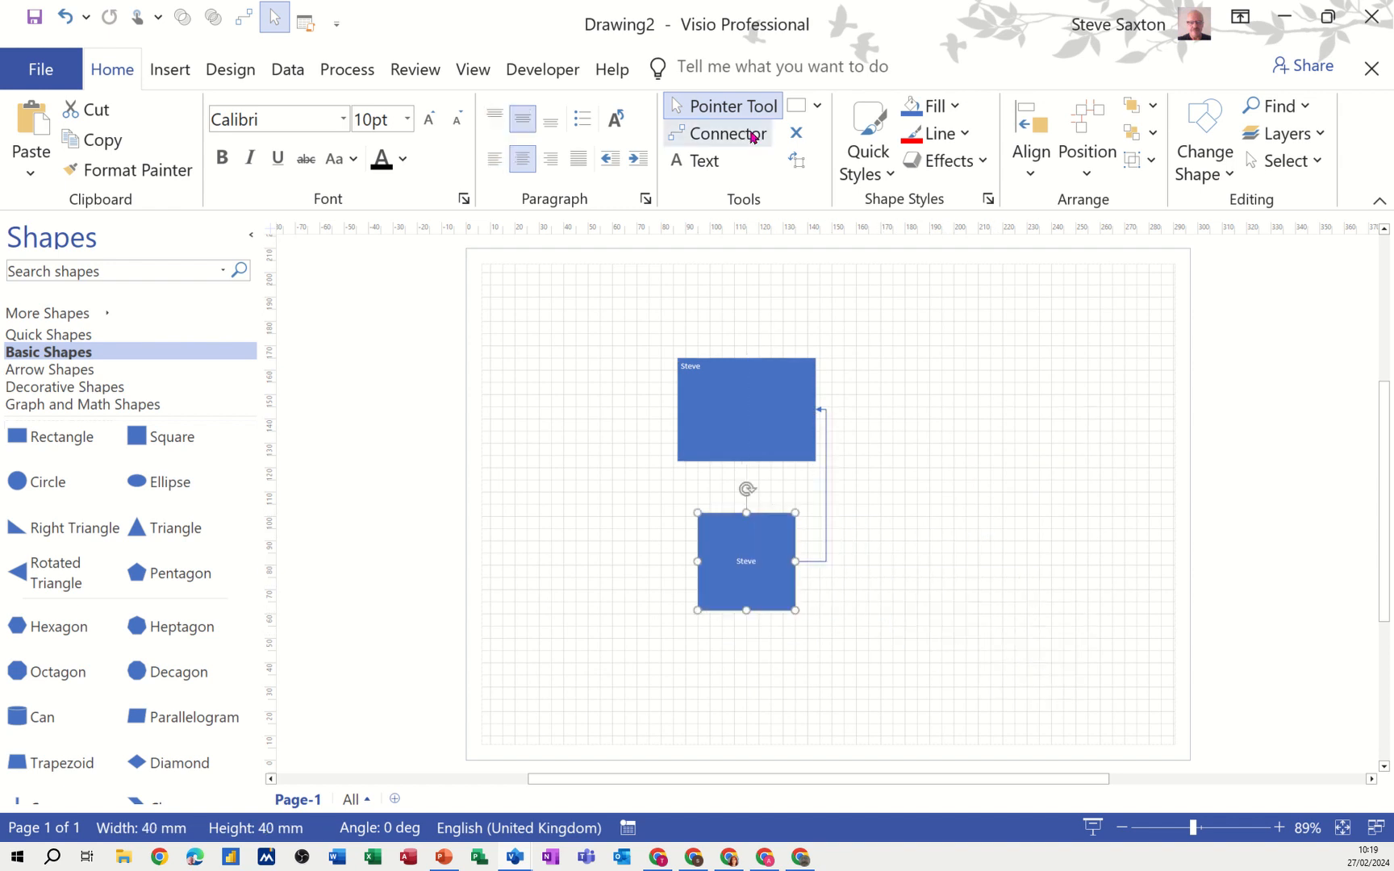
Step: Add a text box about 48 mm by 20 mm to the right of the shapes, containing the person's first name
click(695, 164)
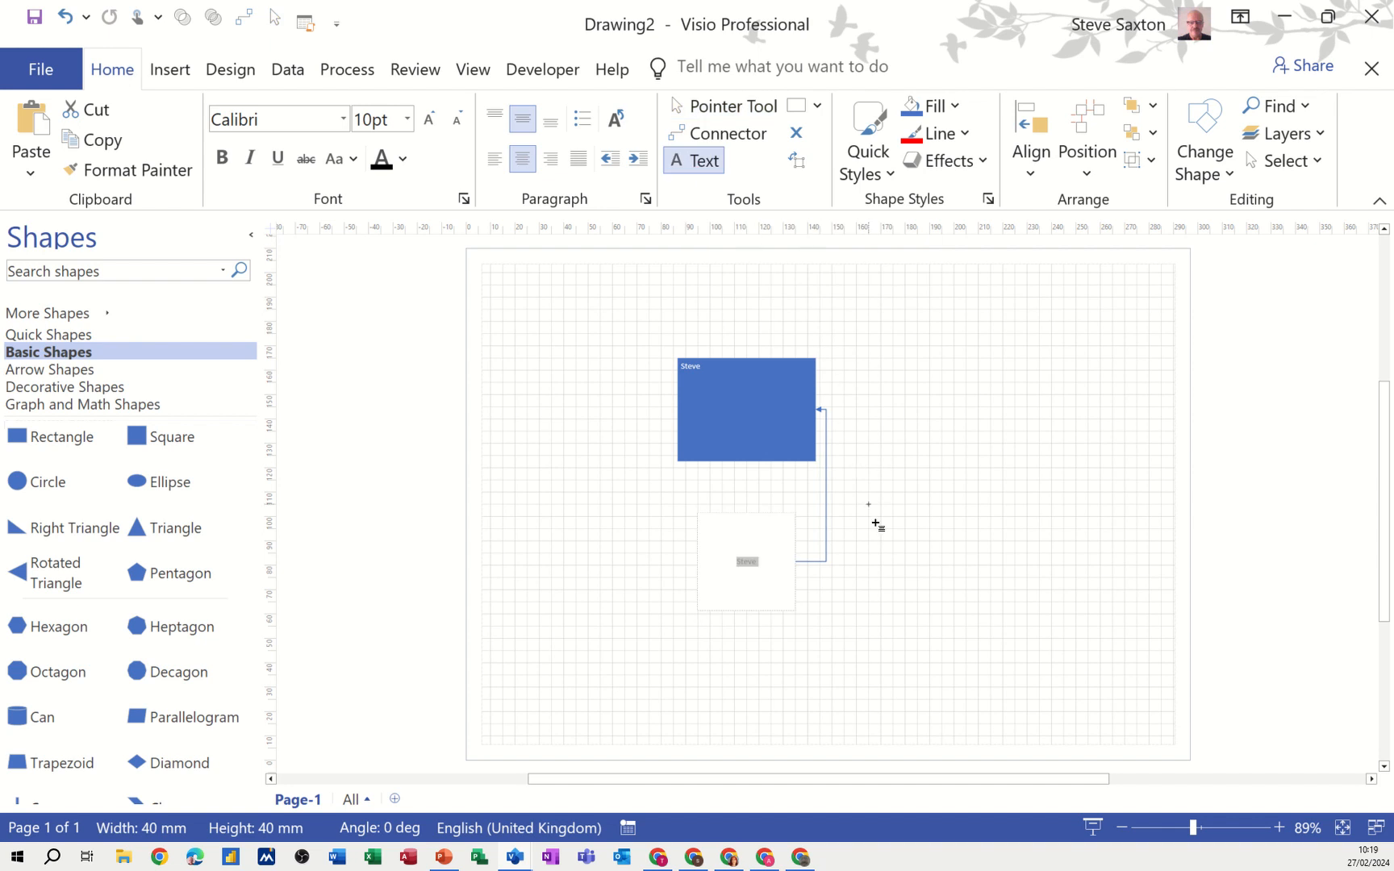
drag(909, 431, 1027, 480)
text(steve)
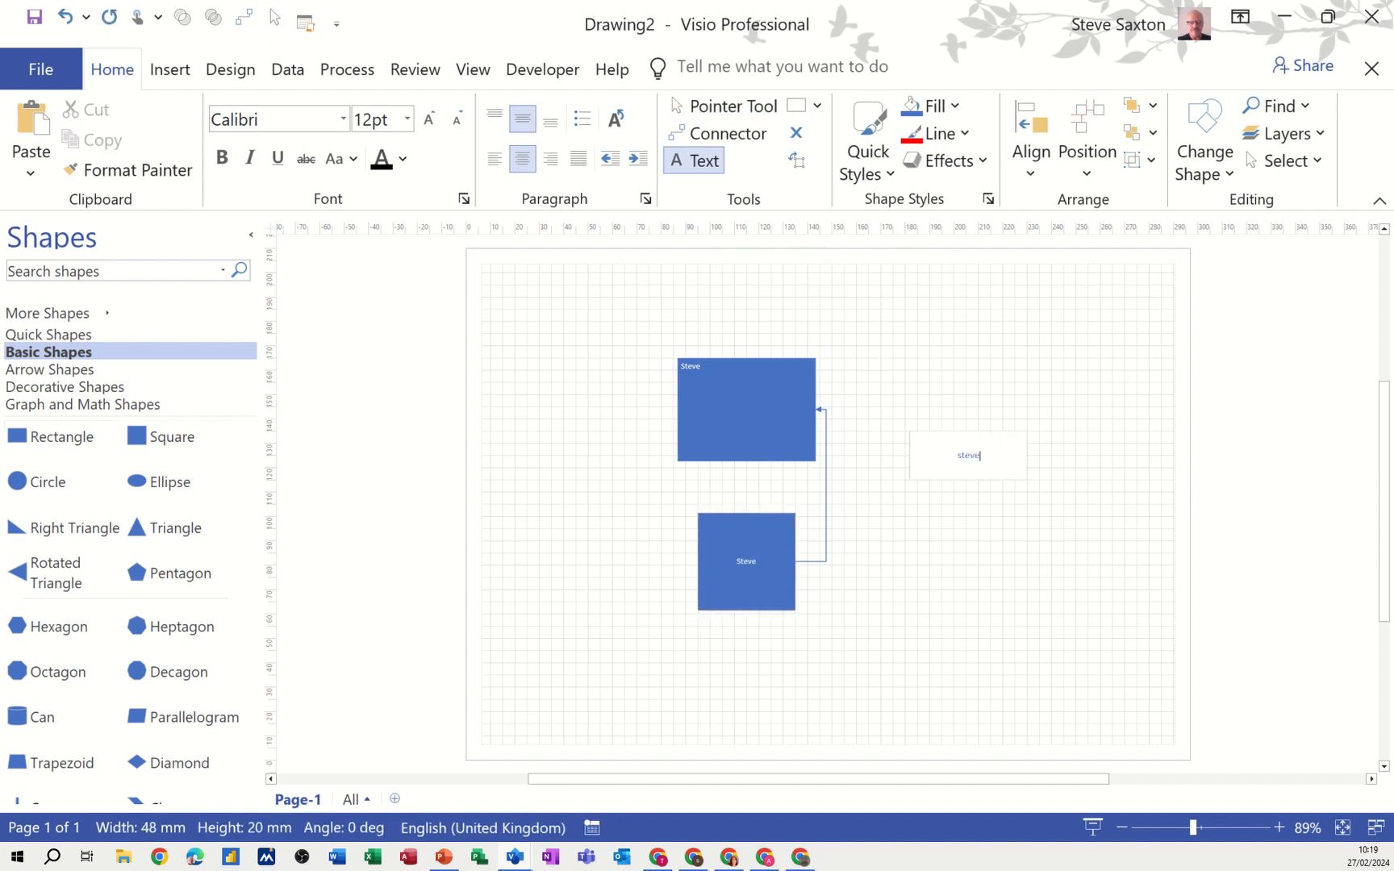
Step: Fill the new text box with the standard orange colour
click(934, 105)
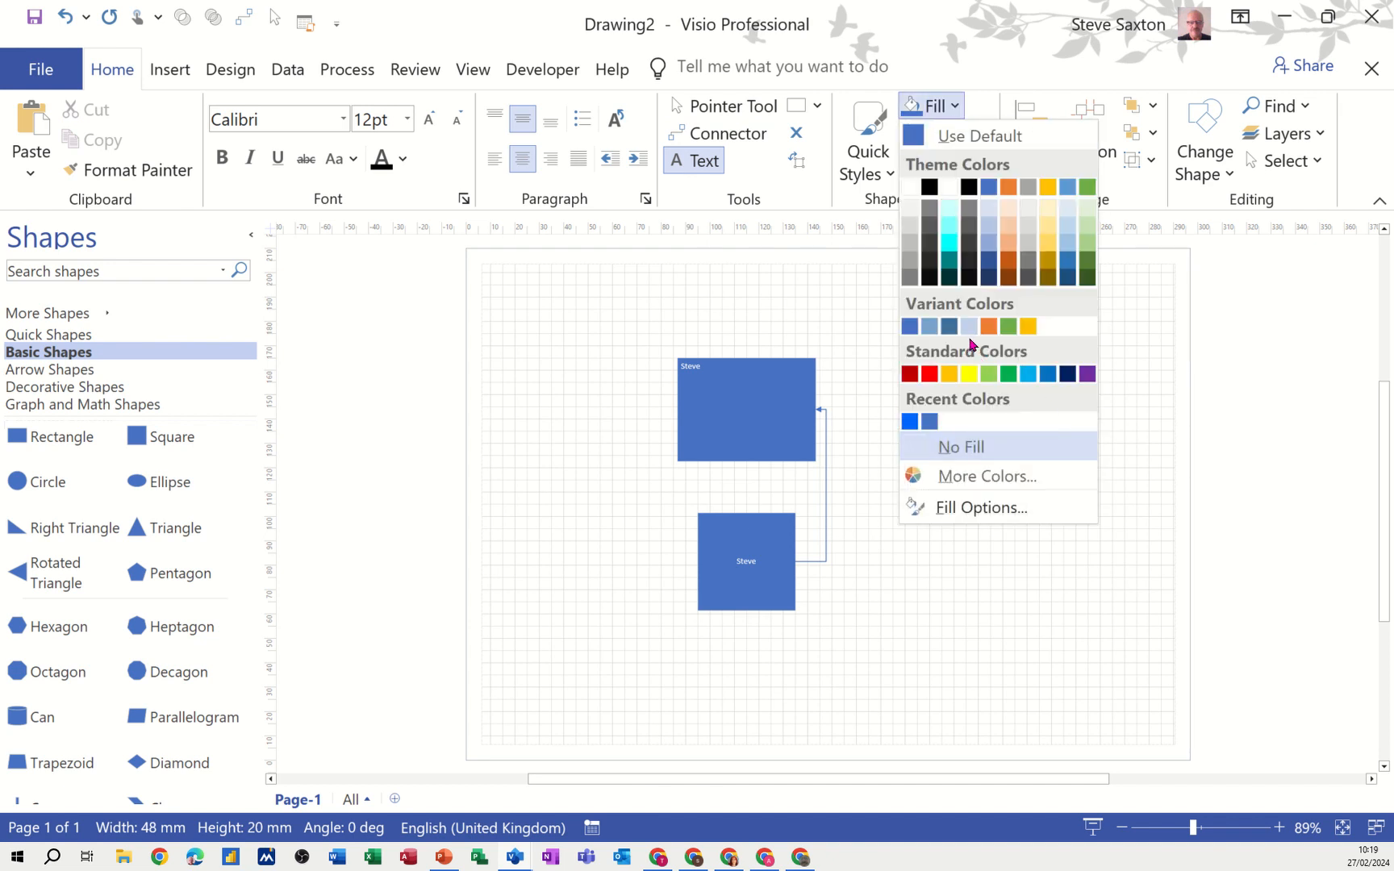
click(949, 373)
click(1048, 466)
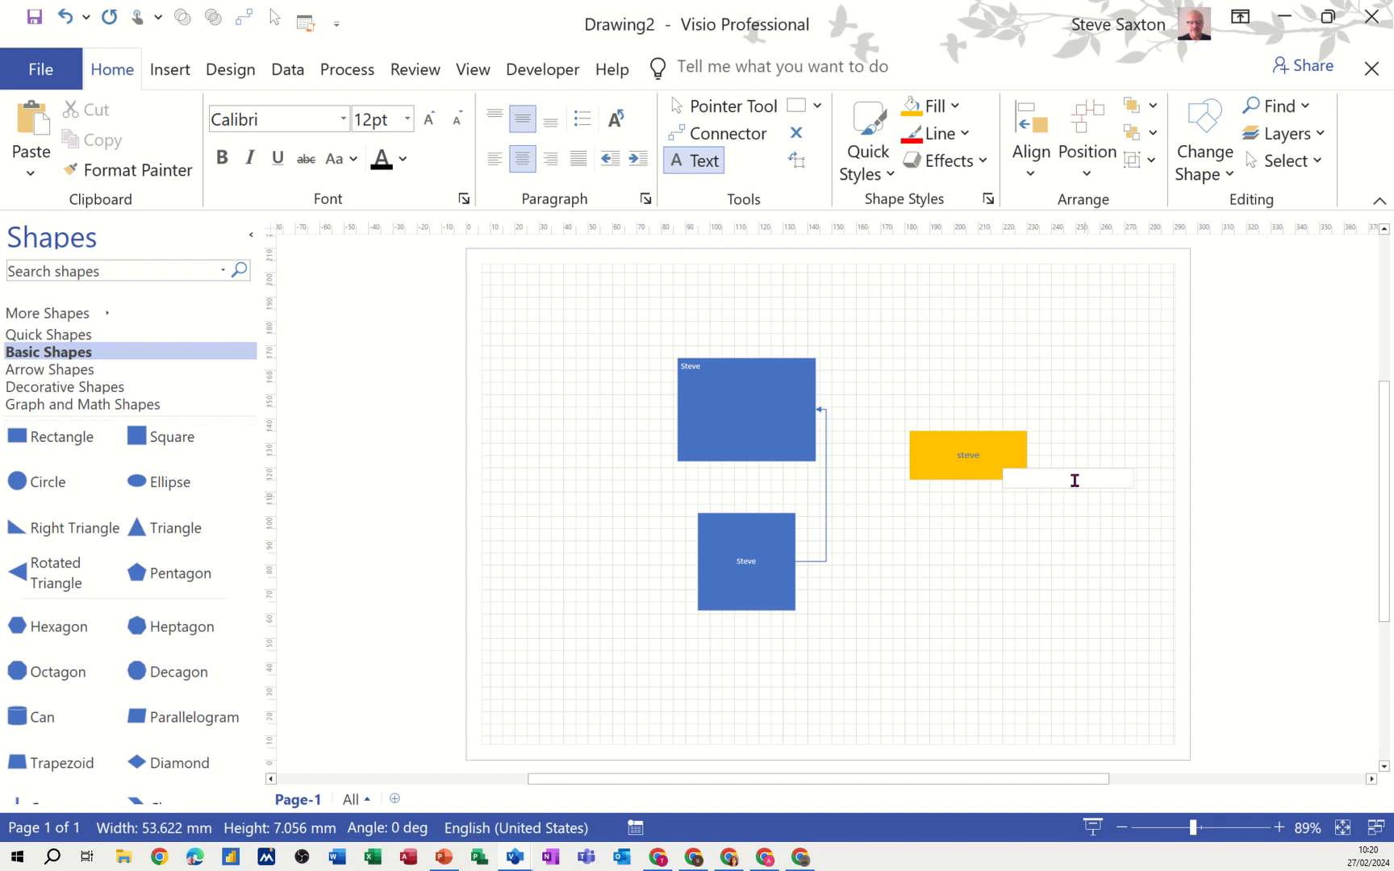
key(Escape)
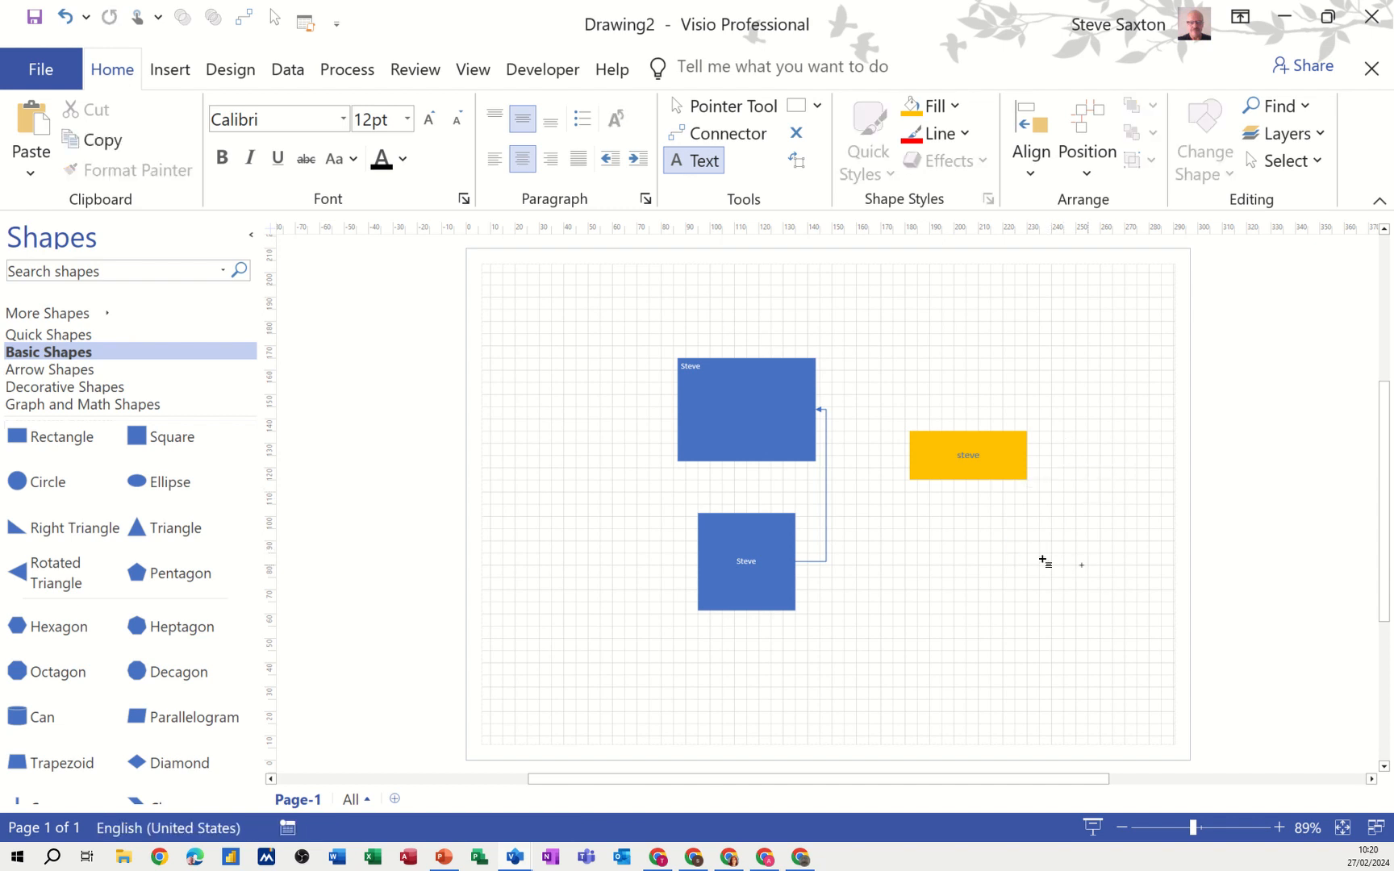
Step: Move the orange text box slightly up and left so it is level with the large rectangle
click(728, 110)
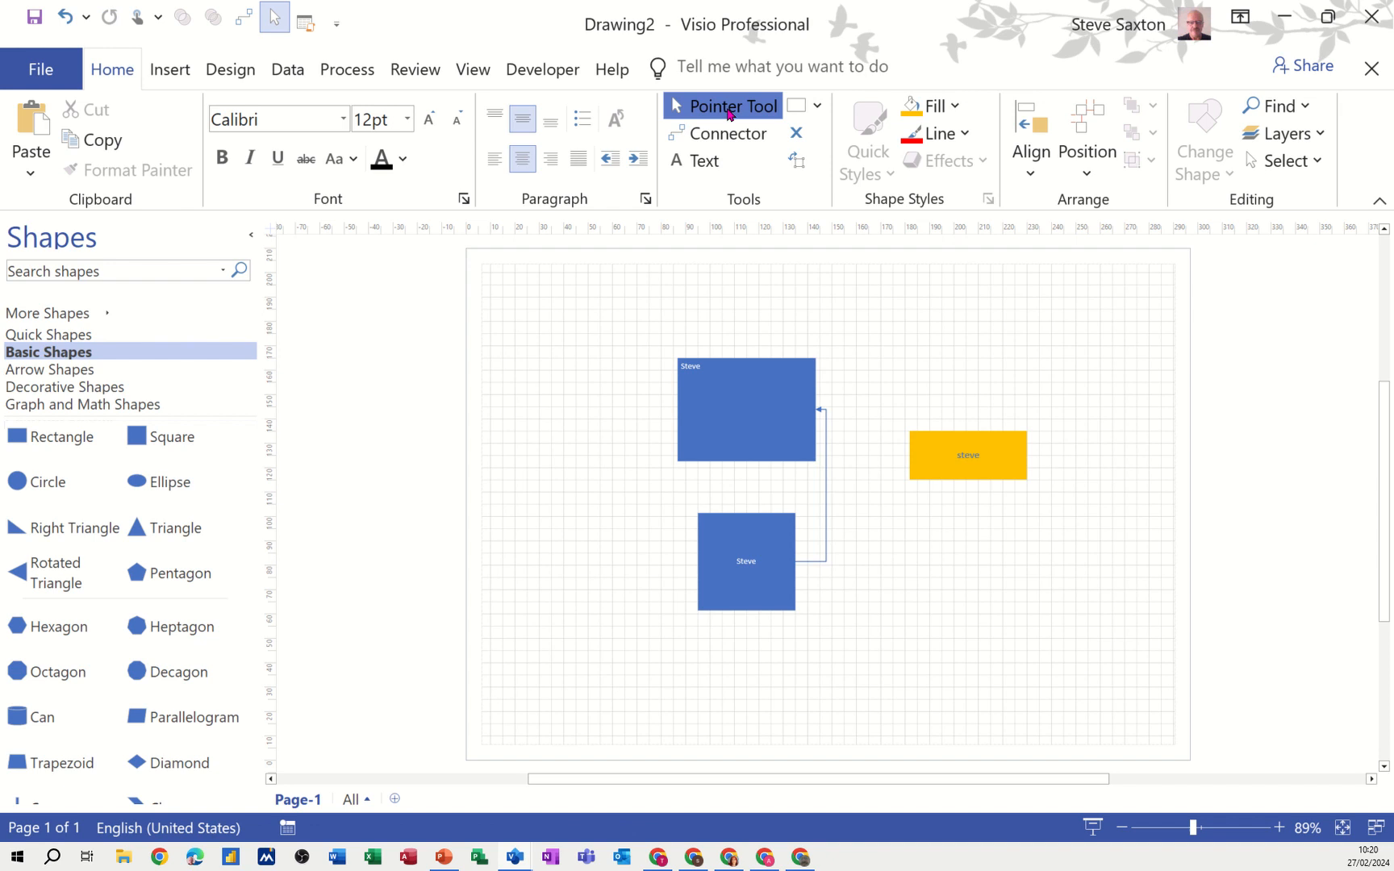
click(941, 464)
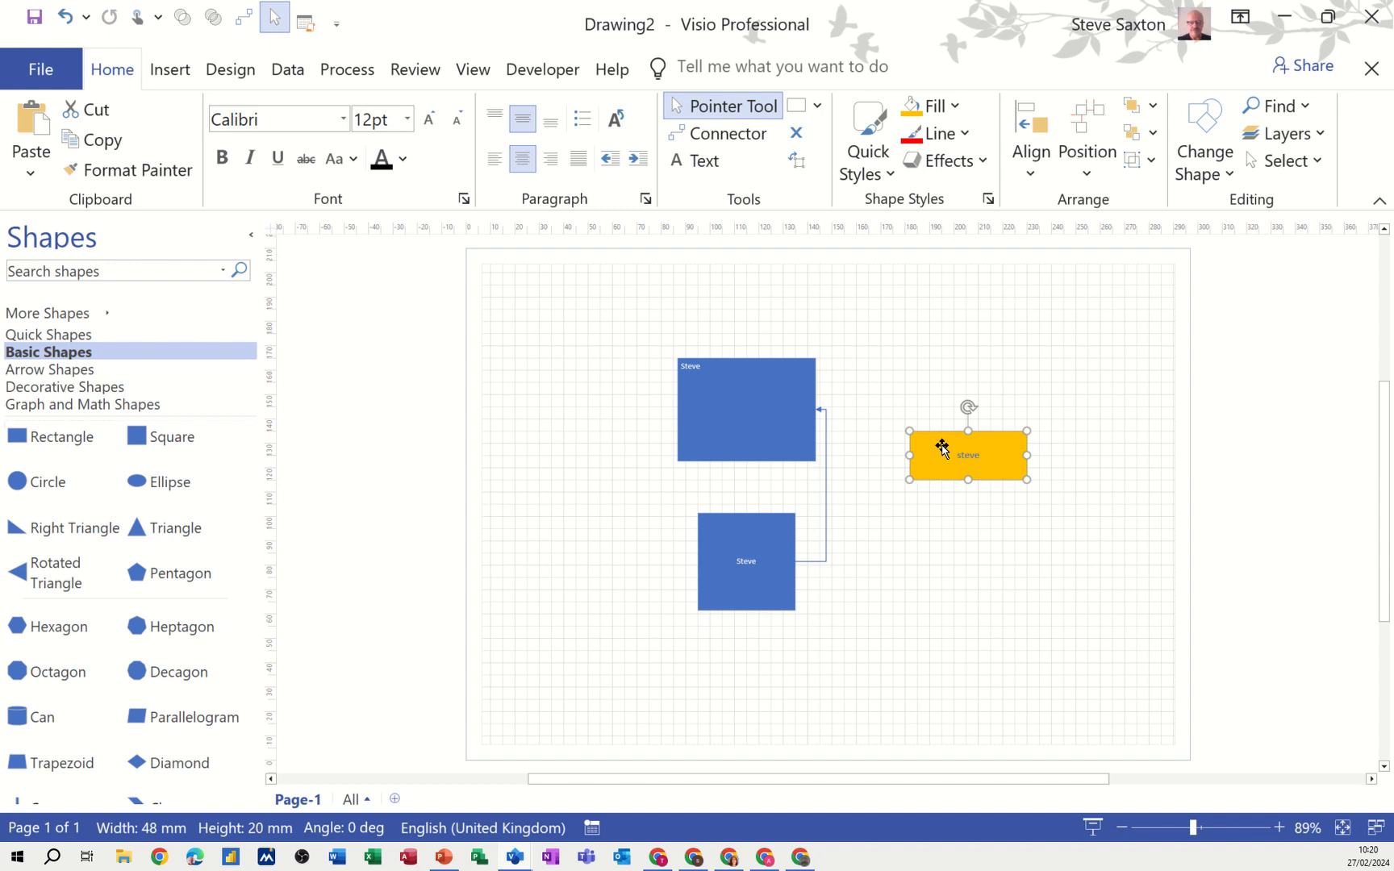
drag(939, 442, 915, 395)
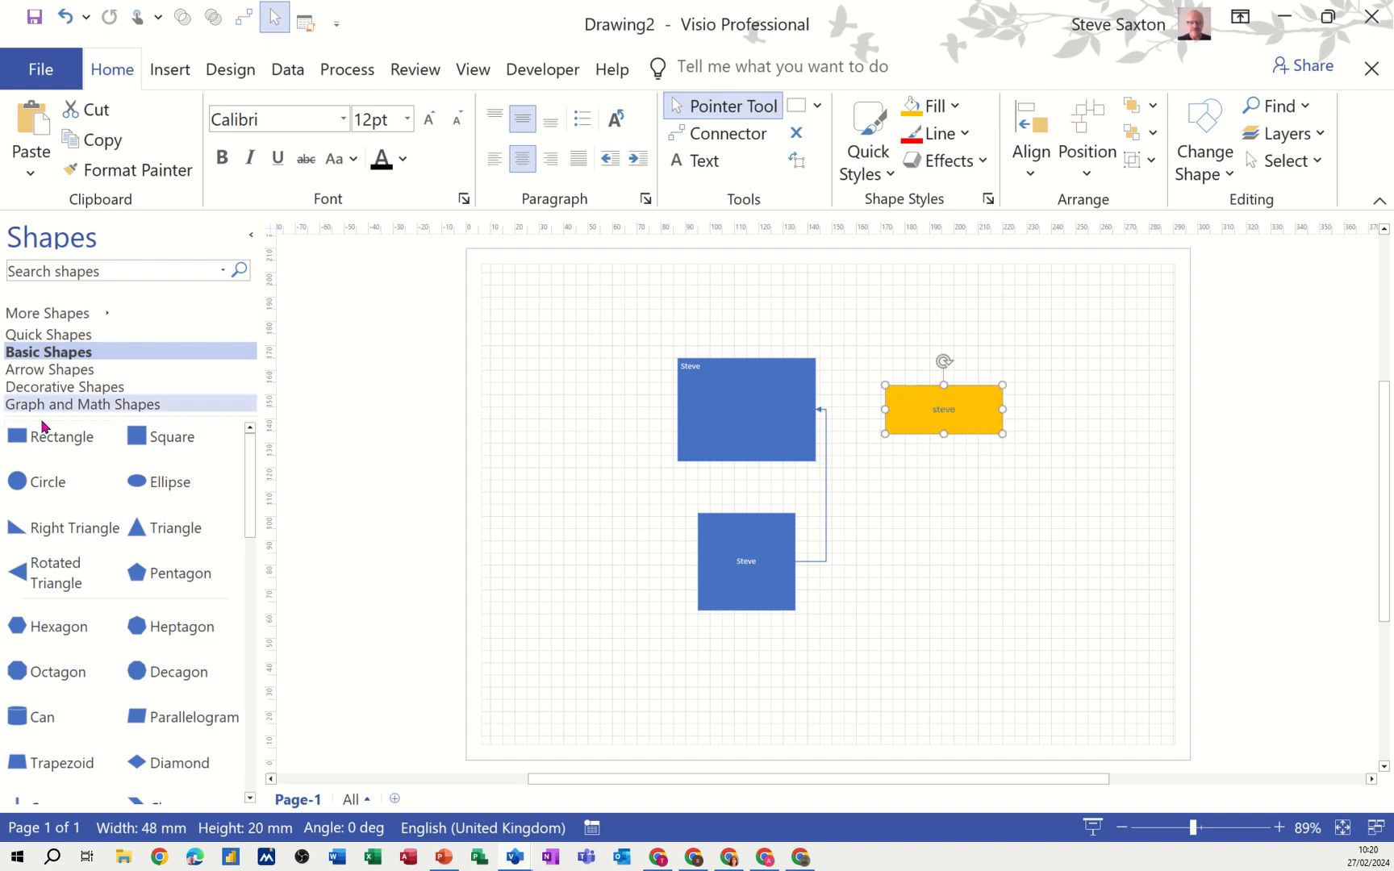
Step: Give the orange text box a blue outline from the recent colors with a weight of 2¼ pt
click(965, 135)
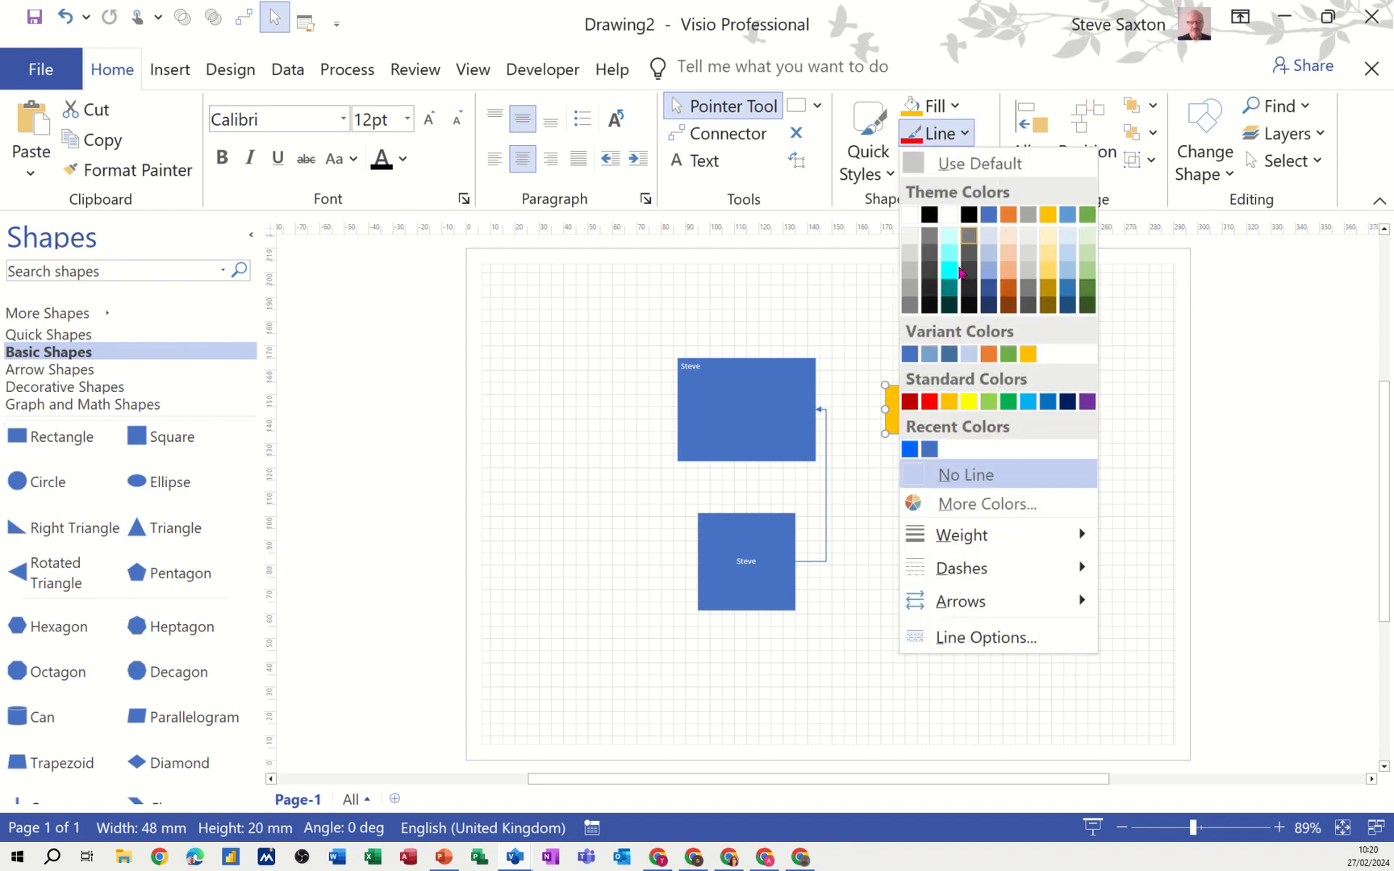
click(931, 449)
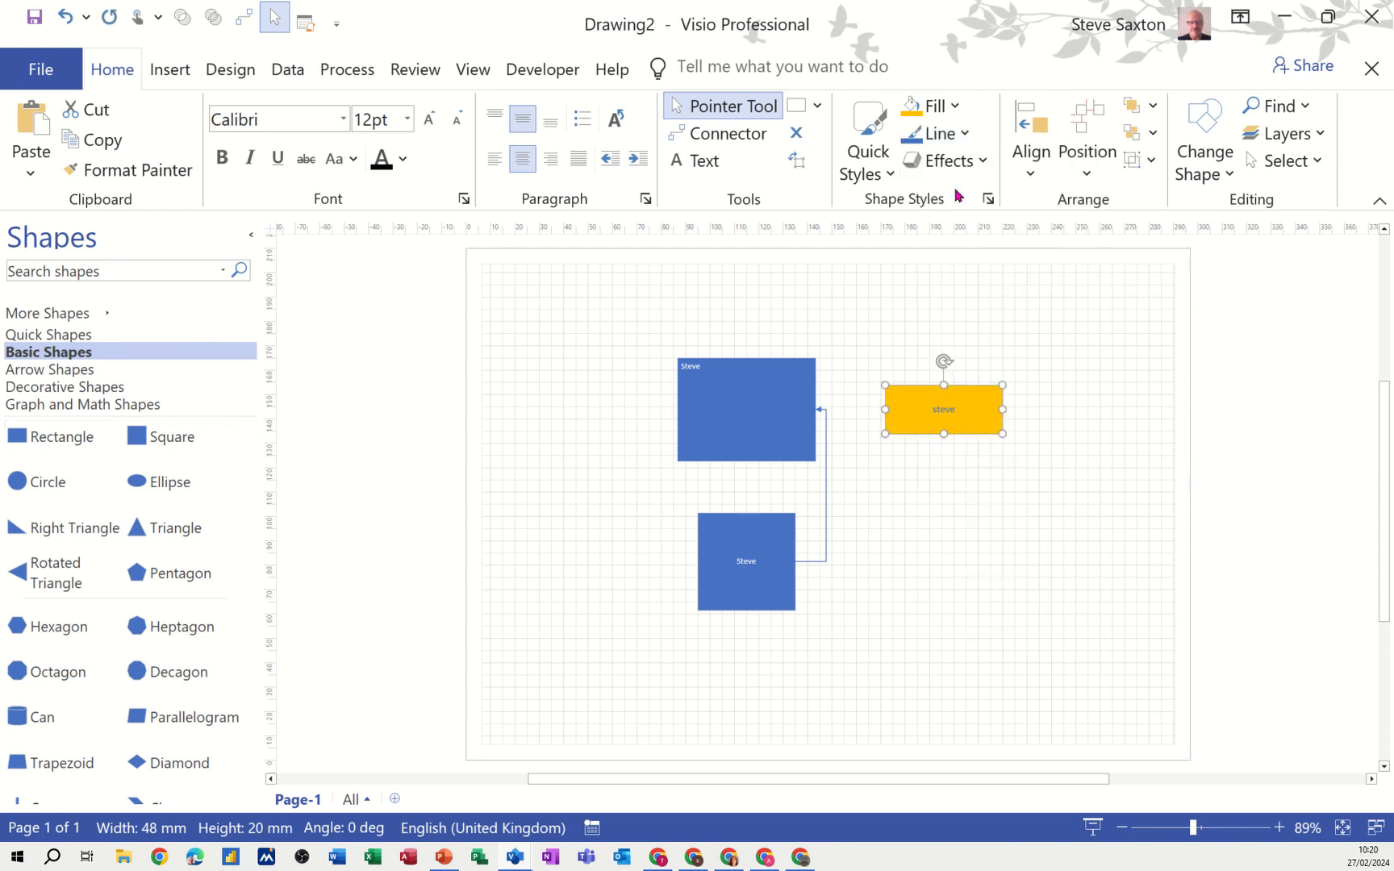
click(956, 138)
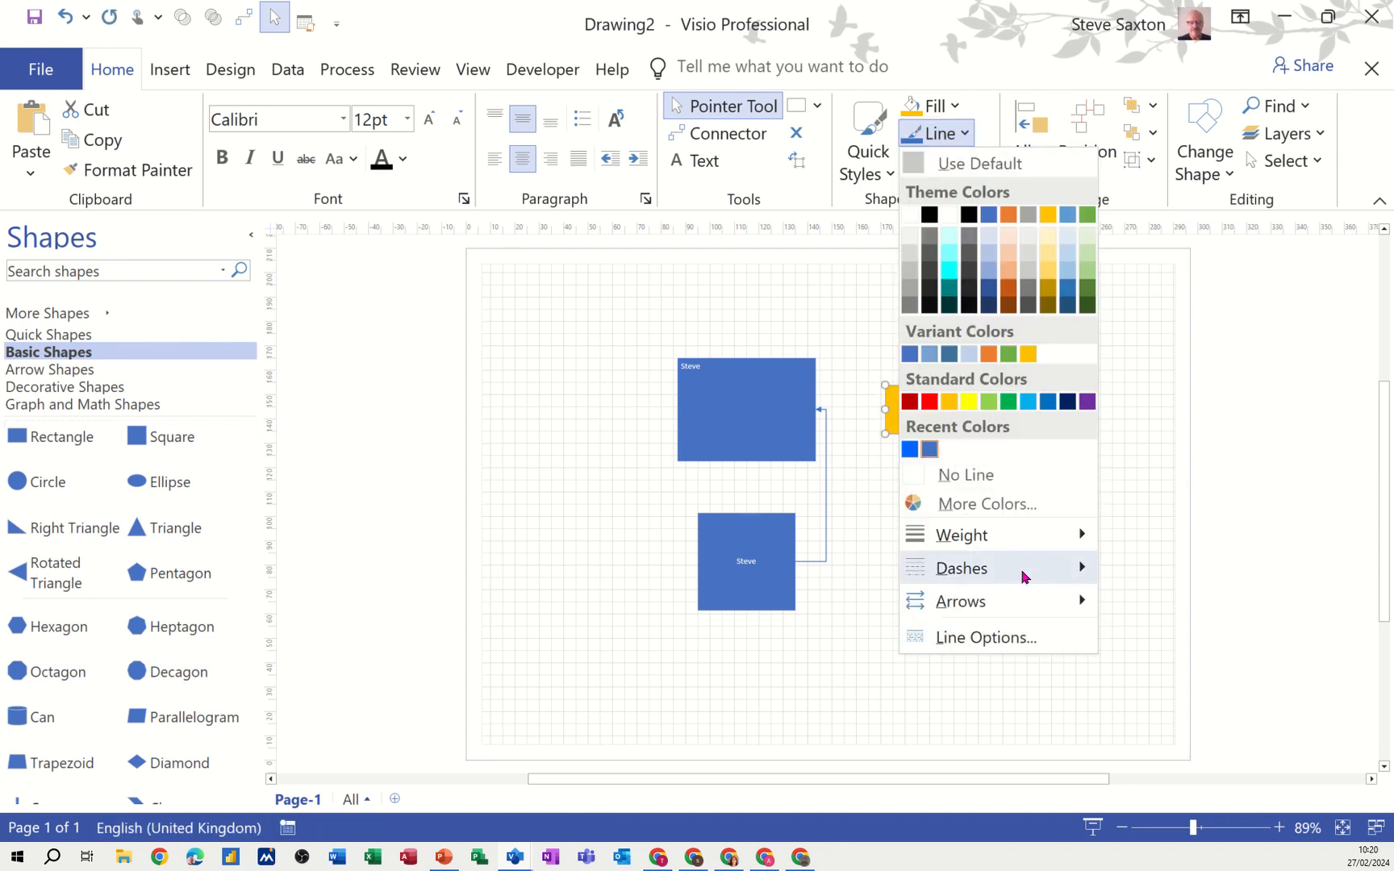
mouse_move(1030, 539)
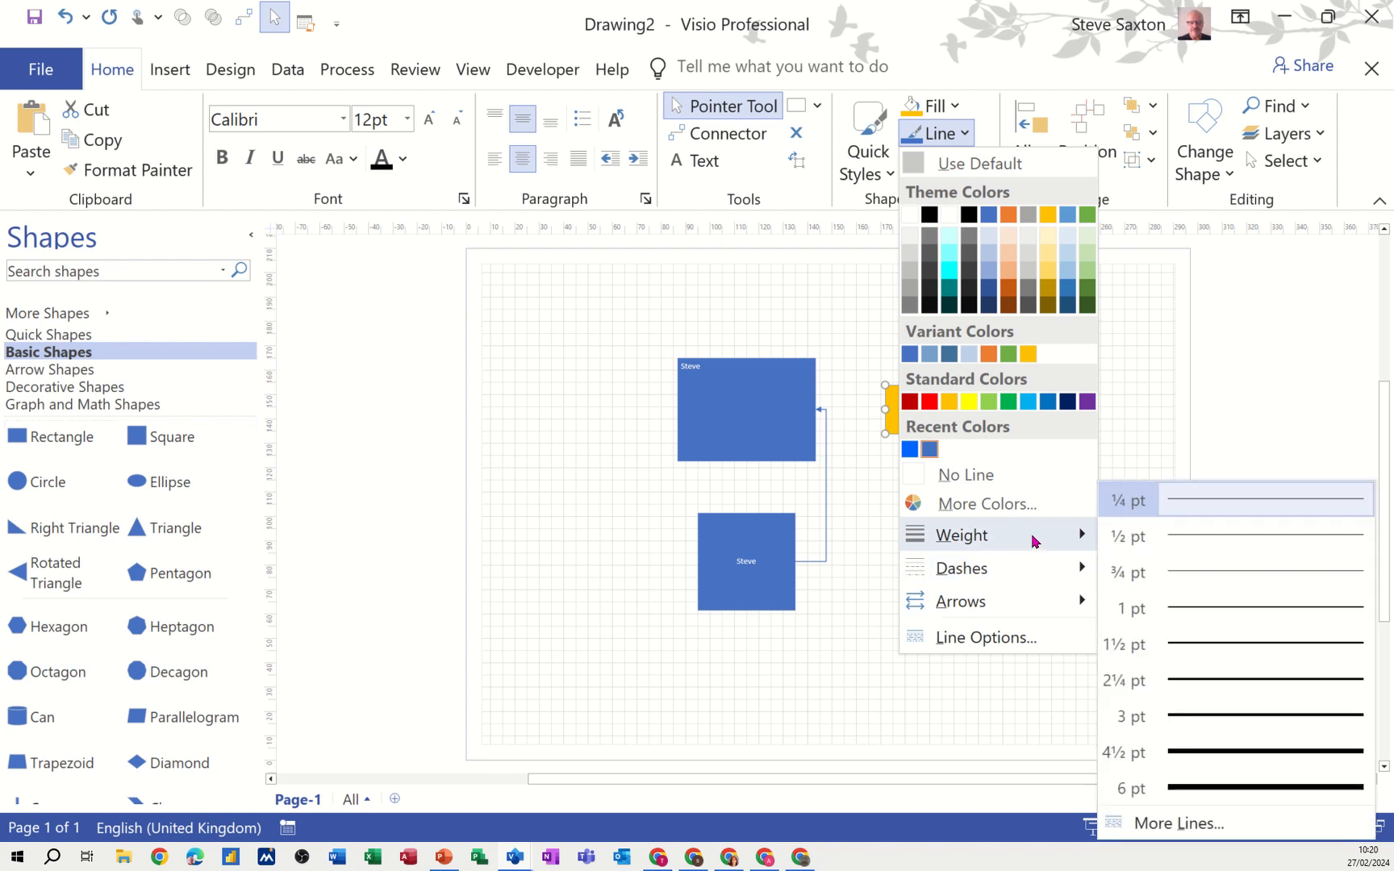
click(1192, 680)
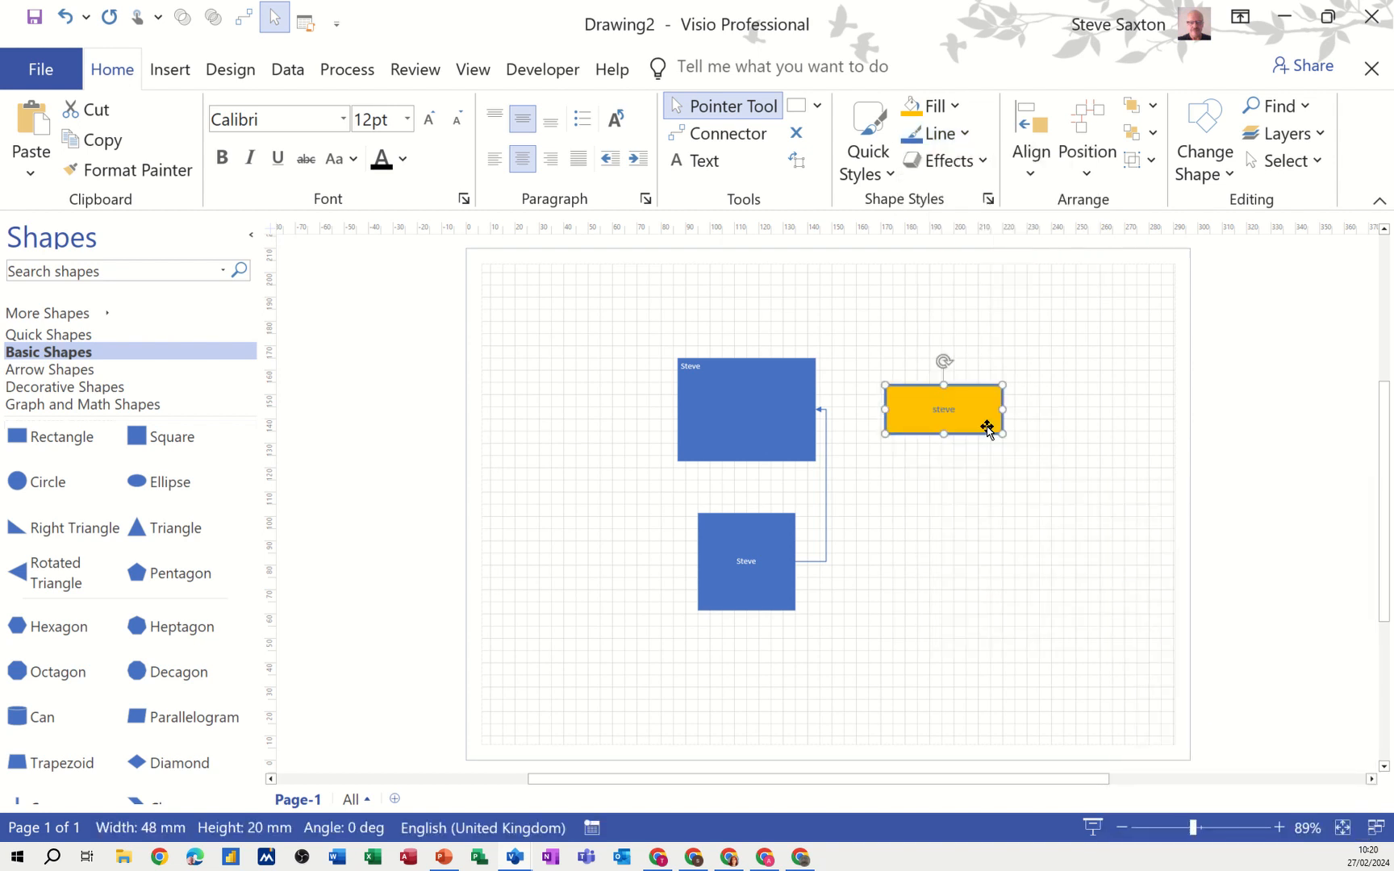
Step: Fill the large rectangle with orange and give it a blue outline with a weight of 2¼ pt
click(748, 386)
click(912, 105)
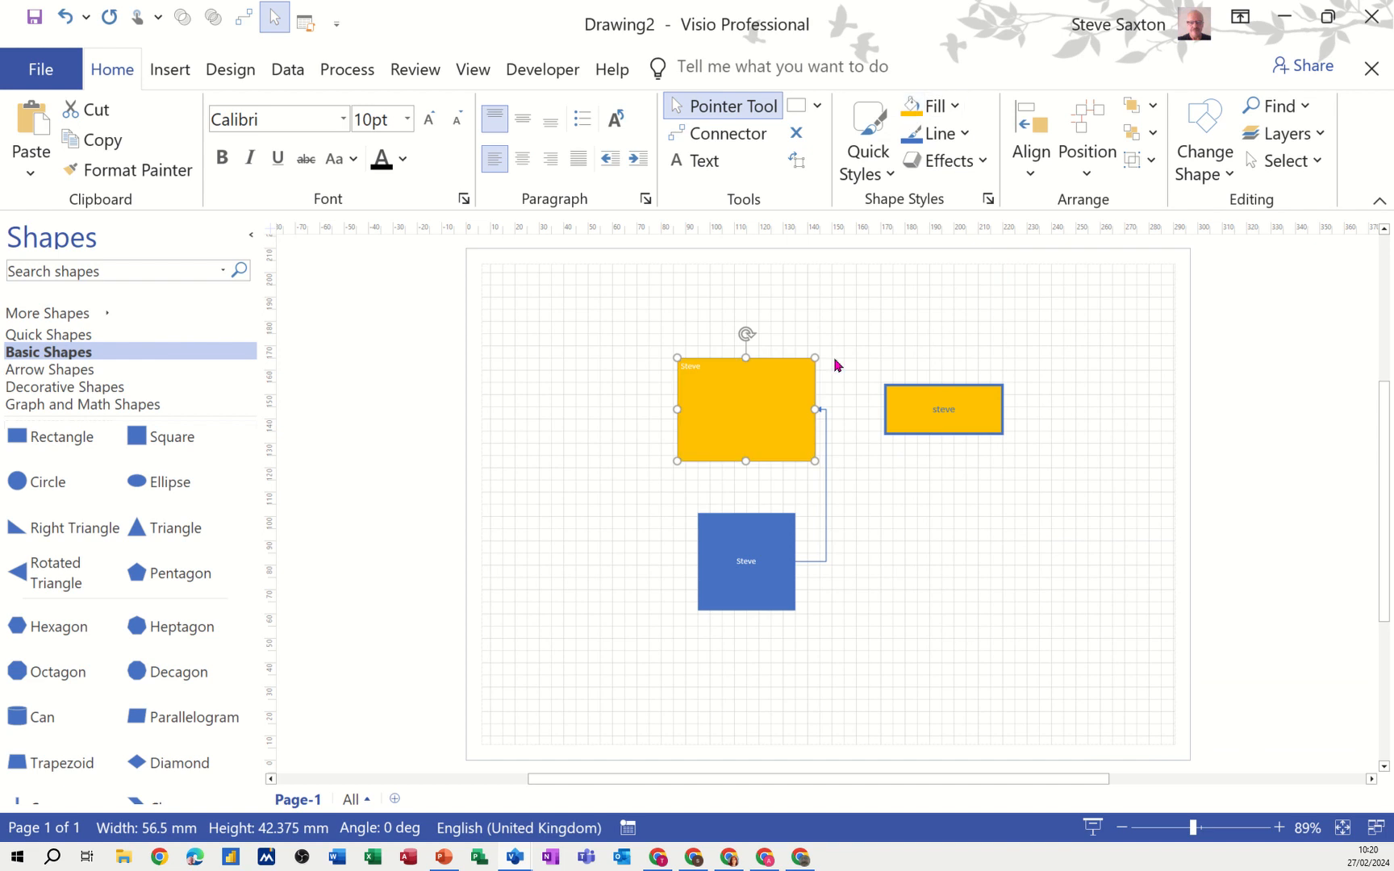
click(940, 136)
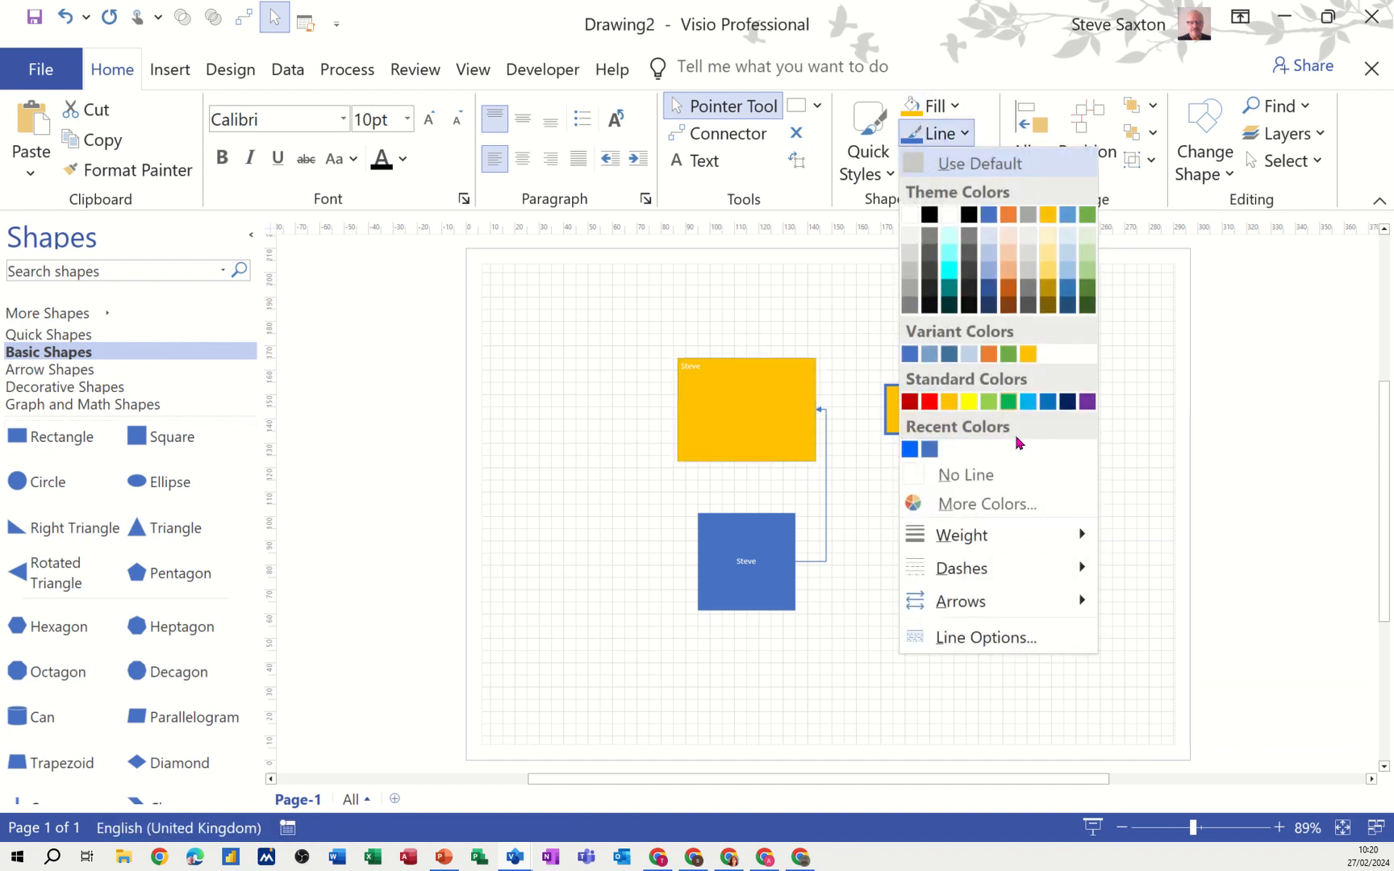
mouse_move(1025, 532)
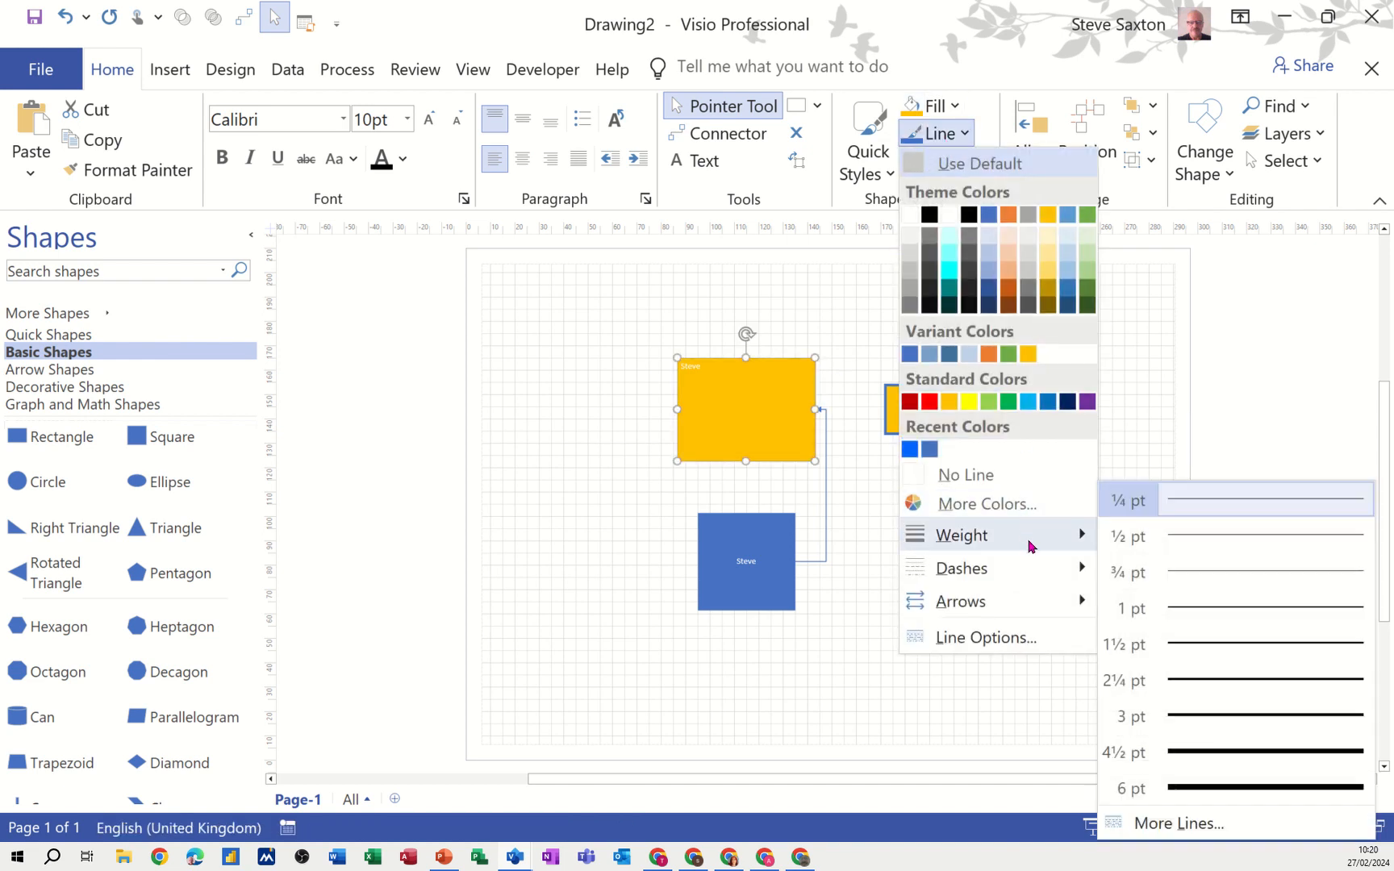
click(1190, 681)
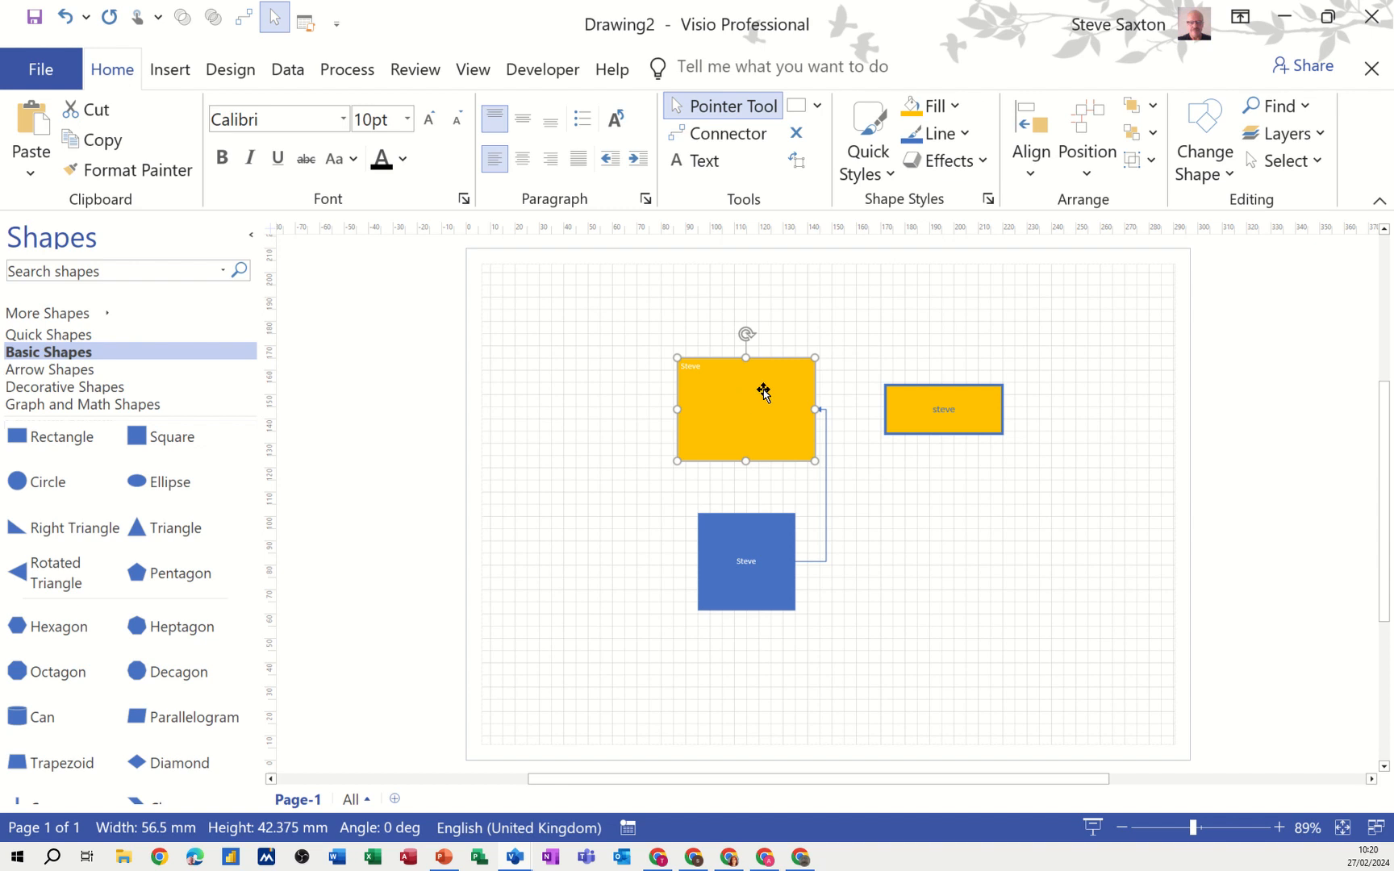
click(938, 133)
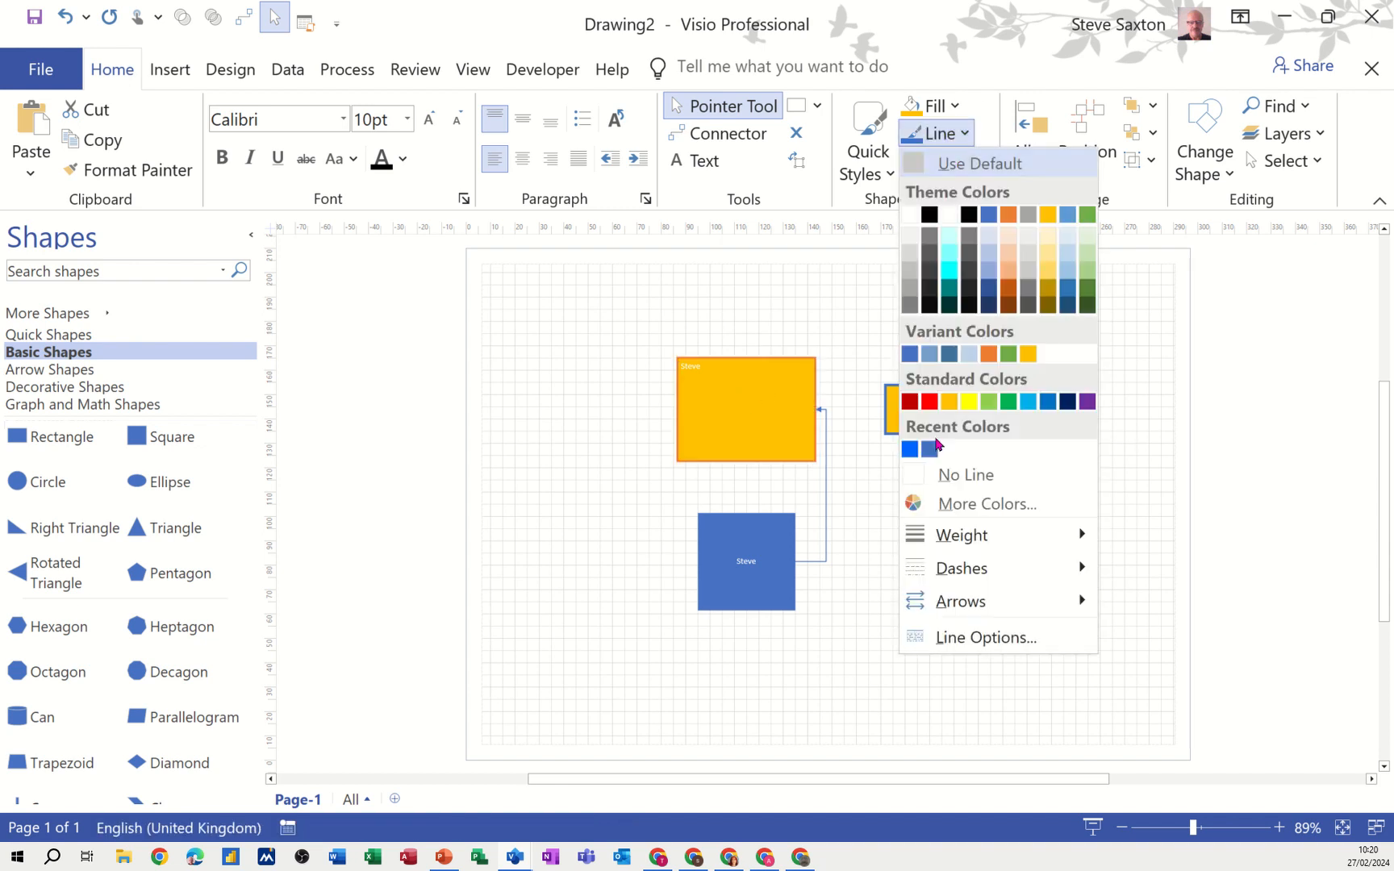
click(909, 449)
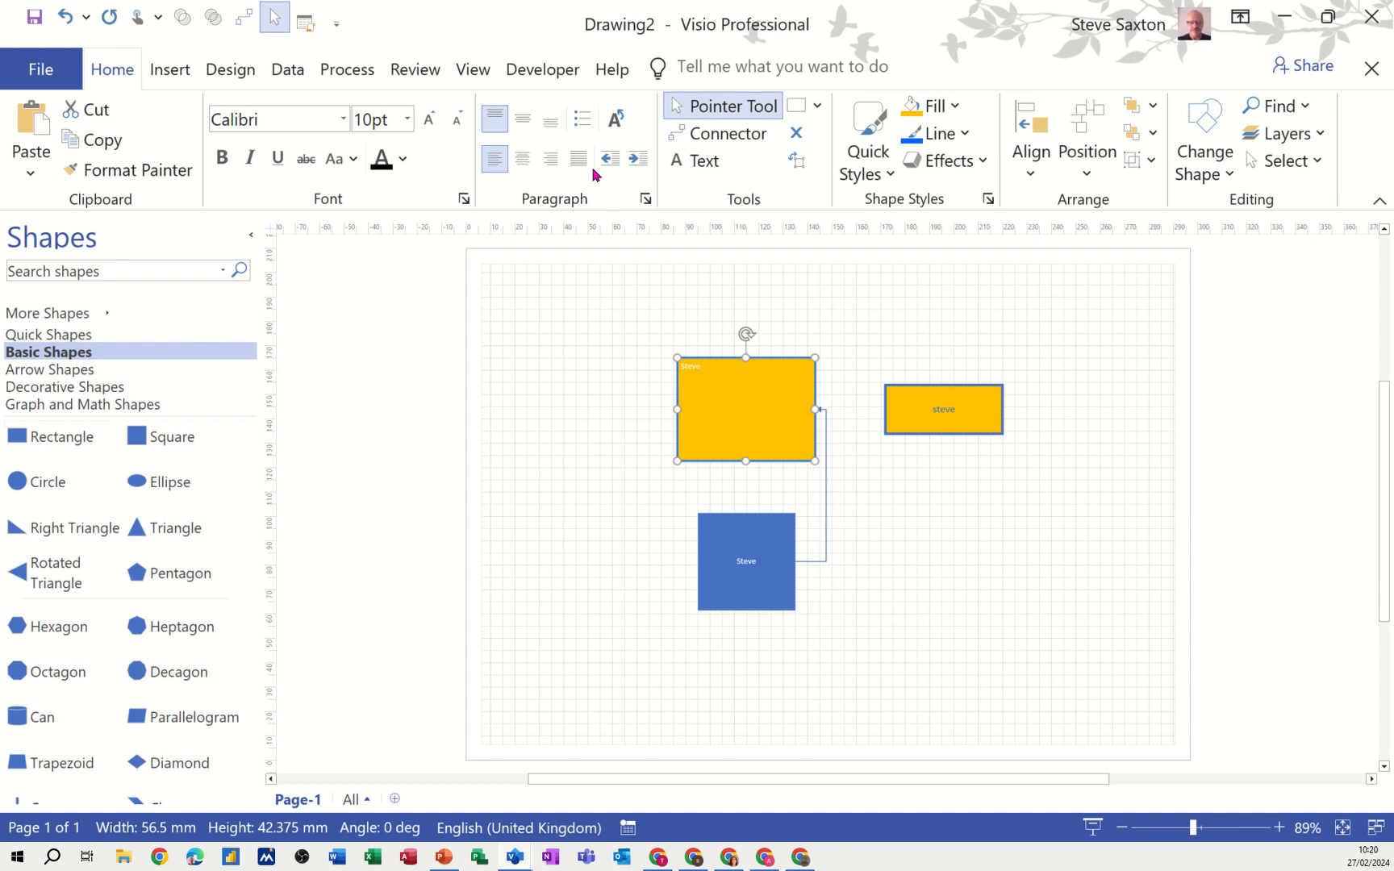
Step: Shift the square's label into its upper-left corner with the Text Block tool and move the square down and to the left
click(794, 162)
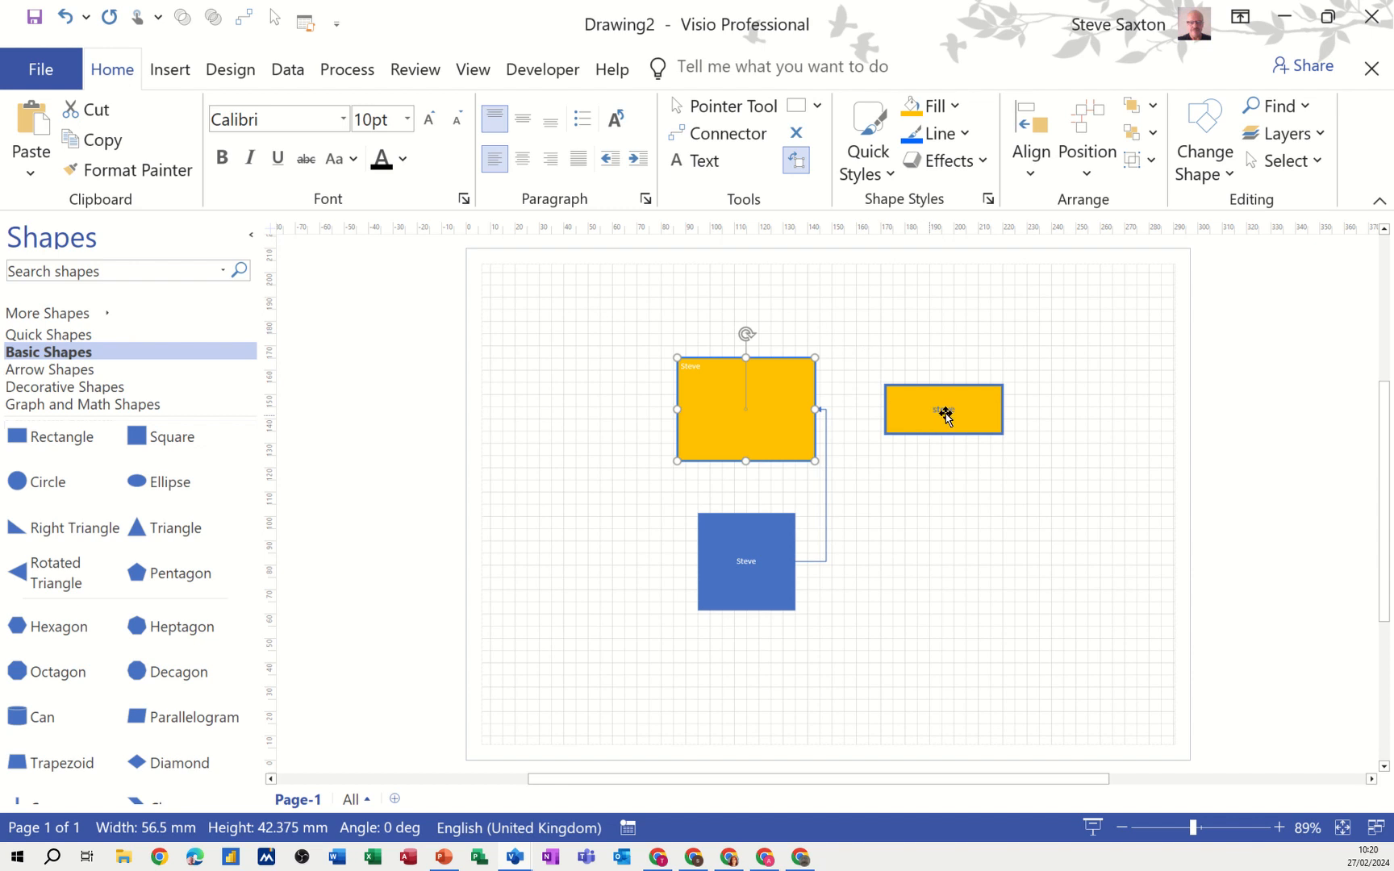
click(746, 567)
drag(744, 558, 713, 523)
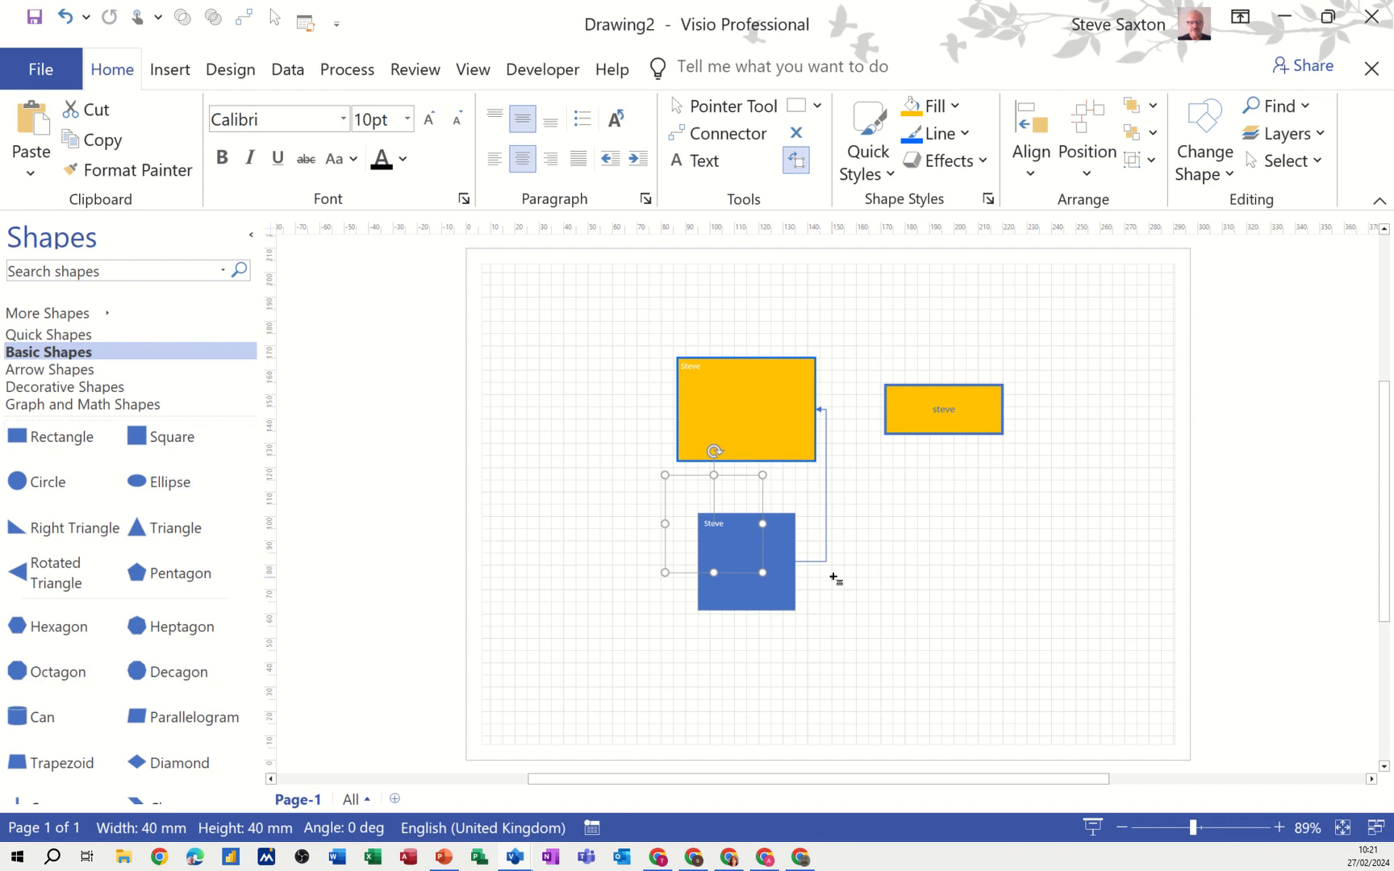
click(702, 108)
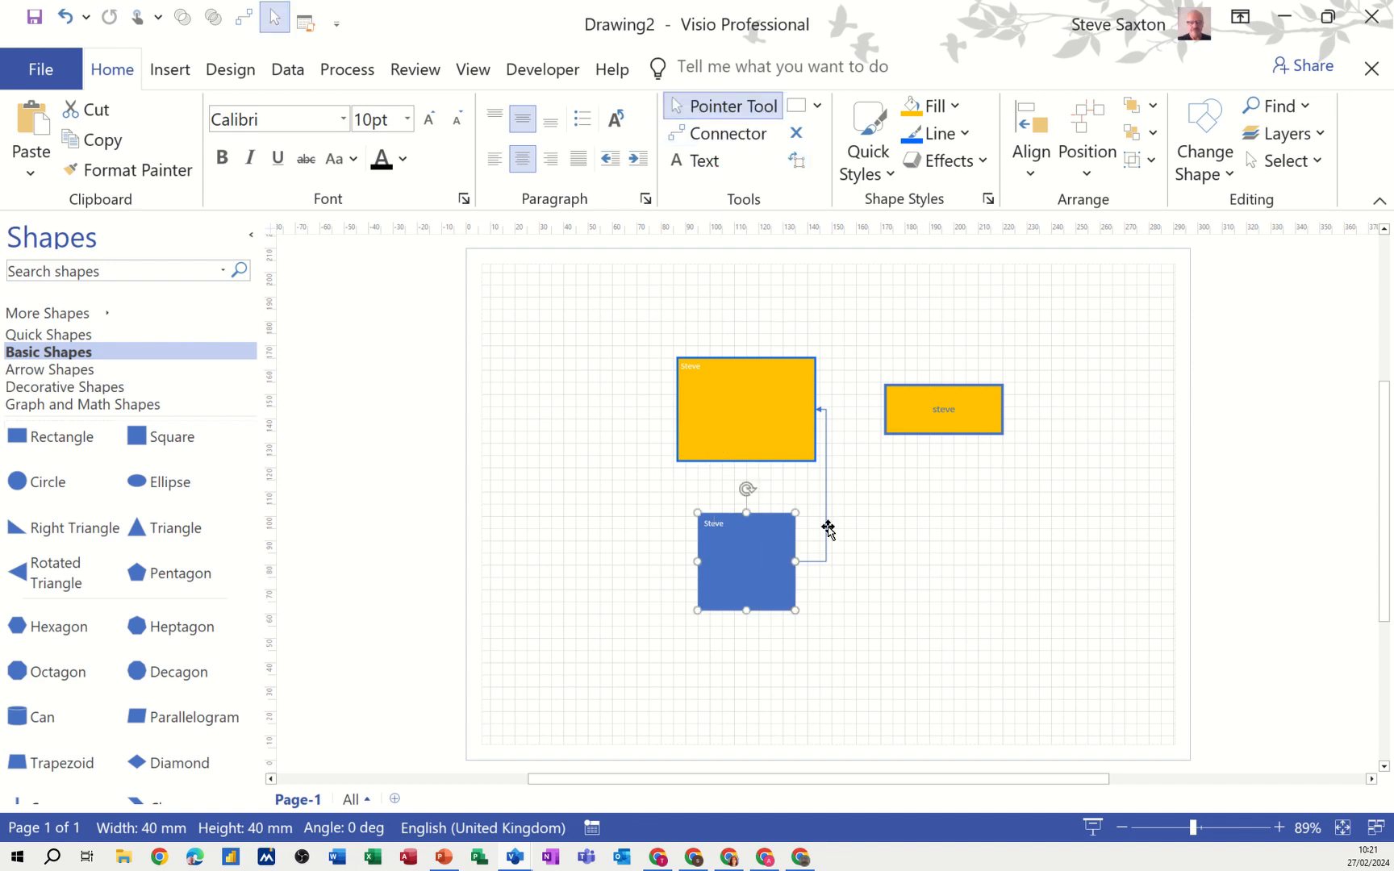
drag(755, 572, 649, 590)
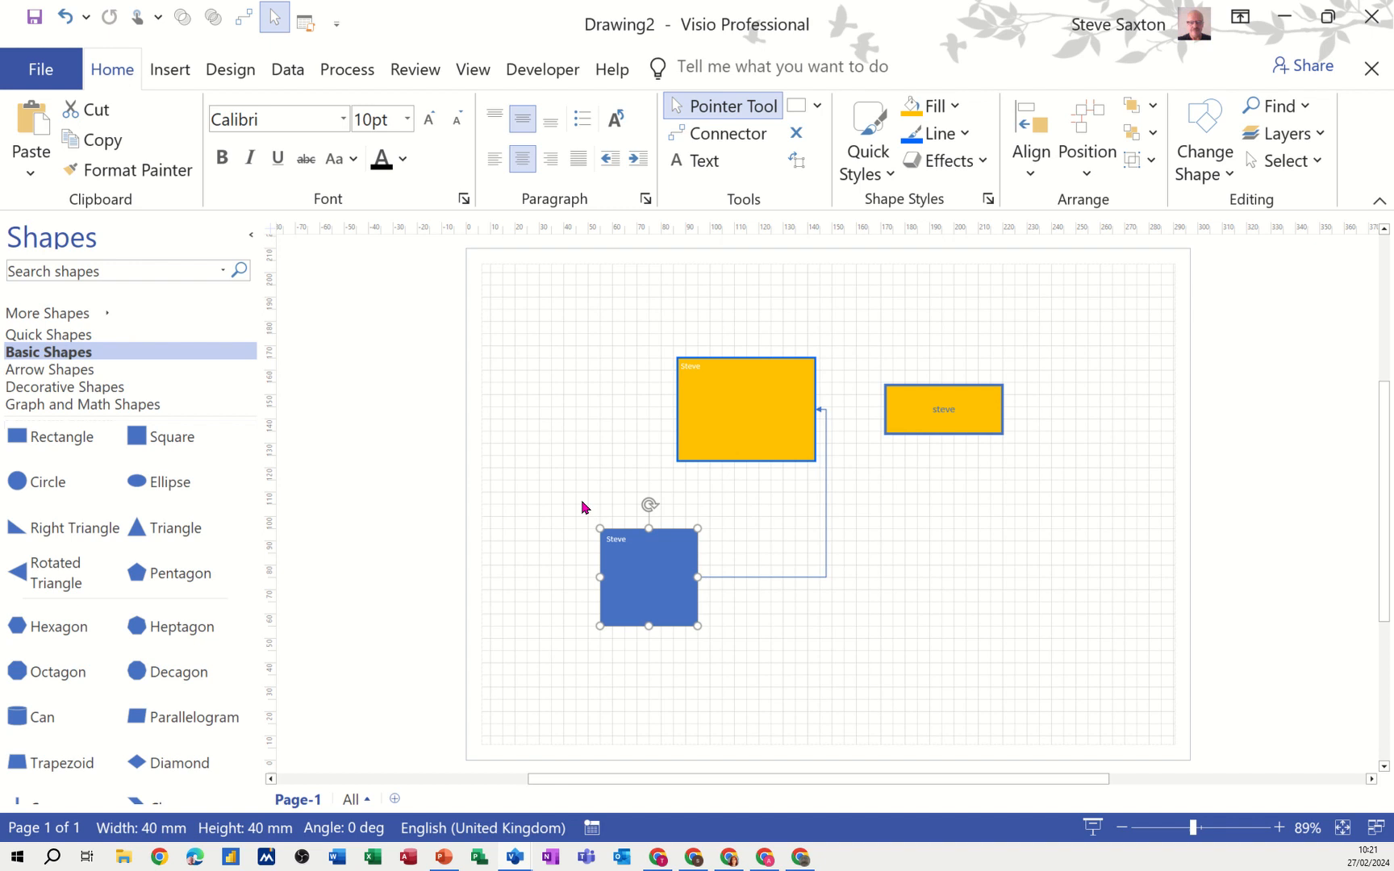
Step: Change the font color of the square's label to black
click(581, 501)
click(621, 541)
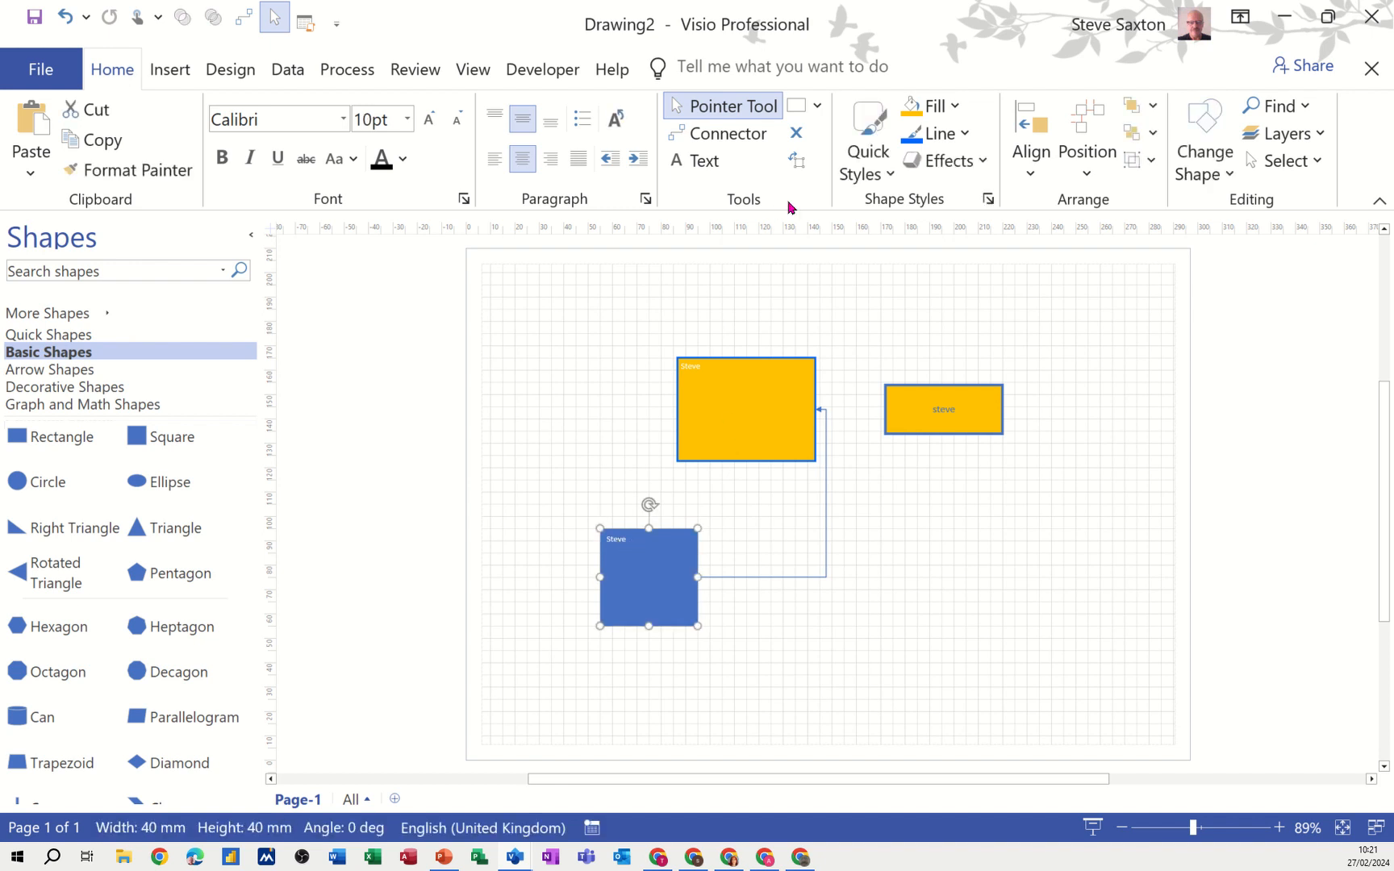
double_click(620, 540)
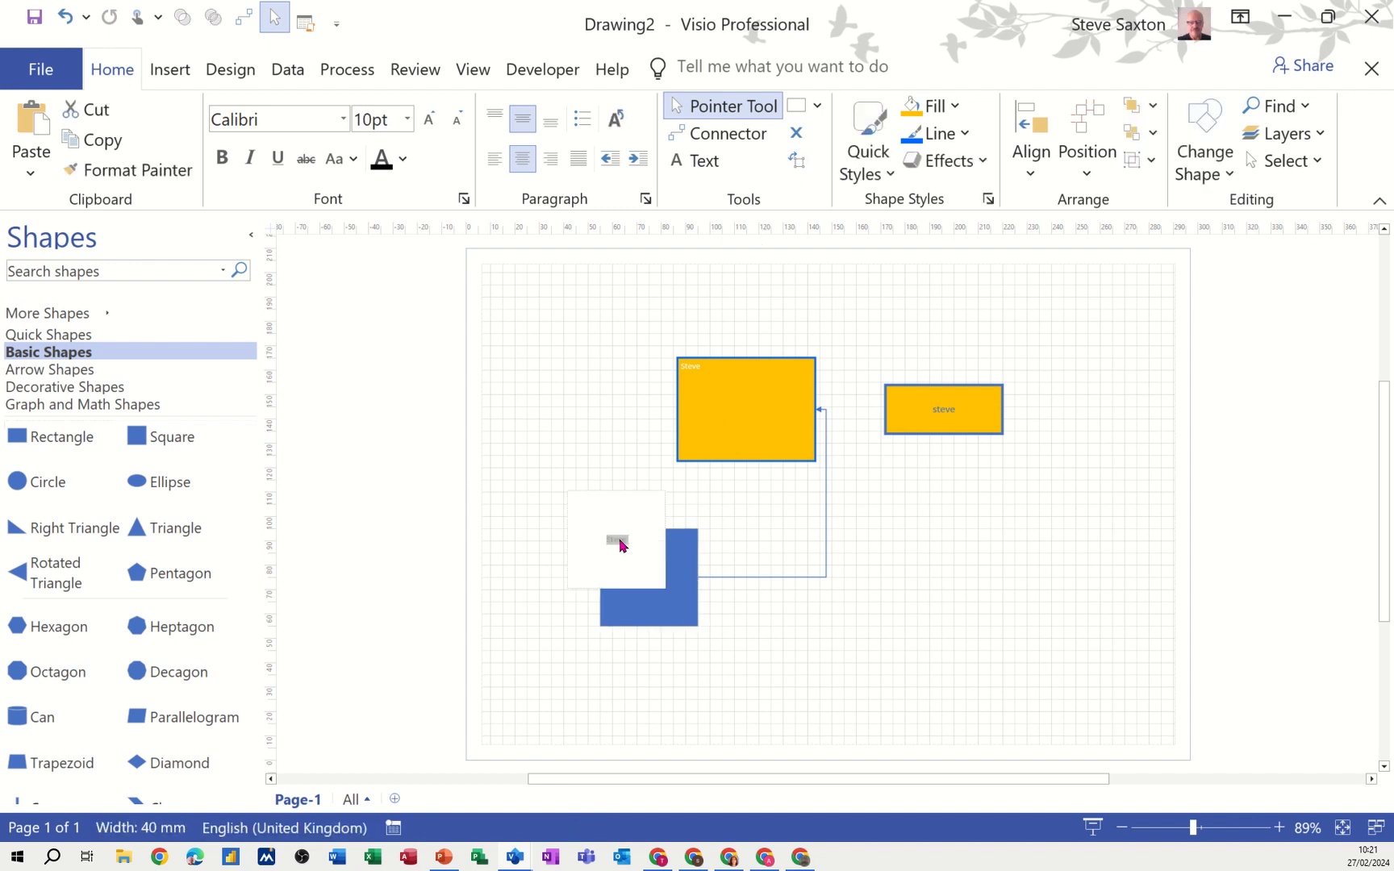
click(380, 161)
click(755, 611)
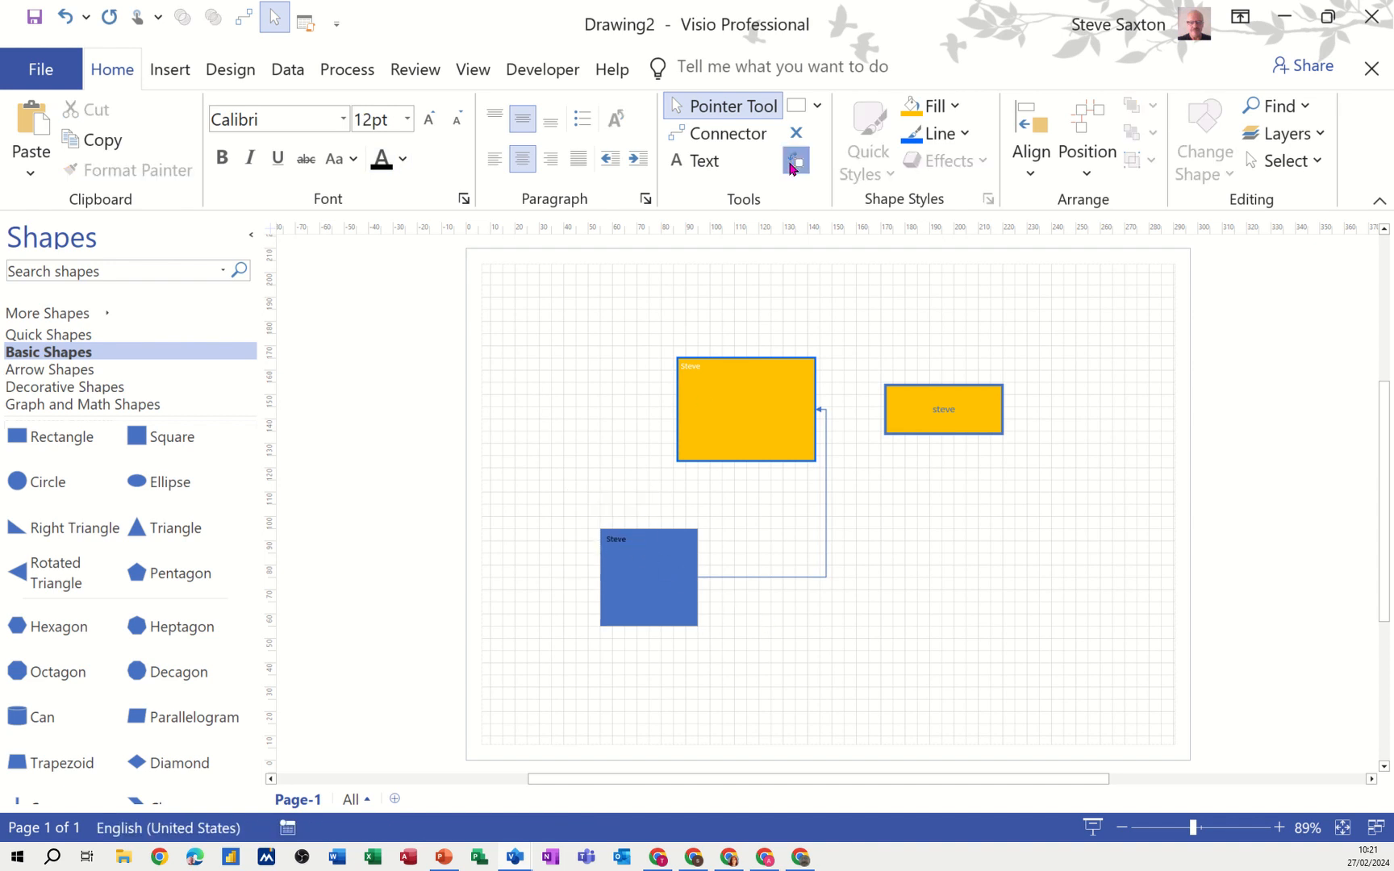
Step: Move the square's label outside the shape, above its upper-left corner, with the Text Block tool
click(793, 161)
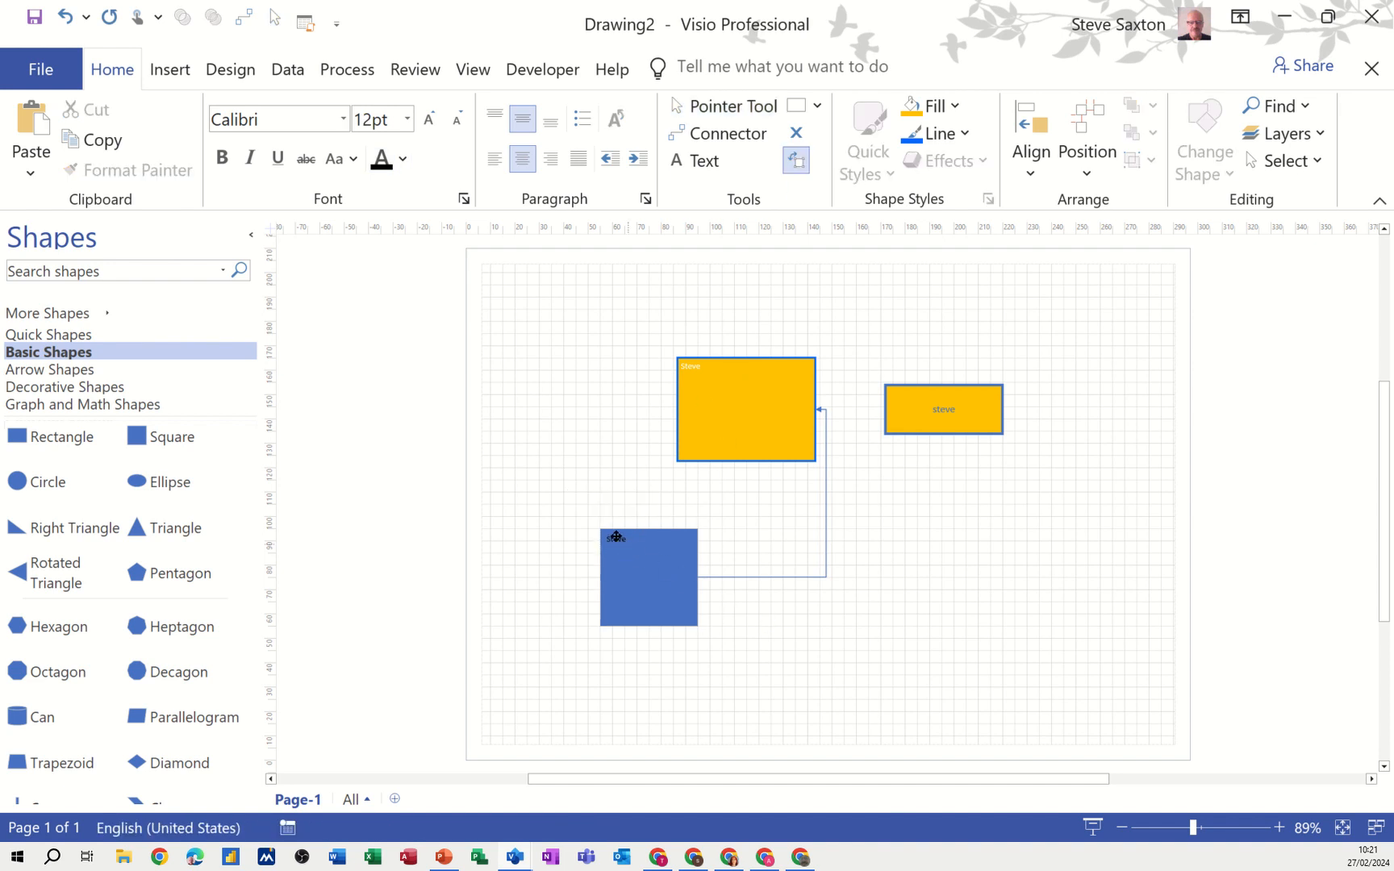
drag(619, 546, 576, 505)
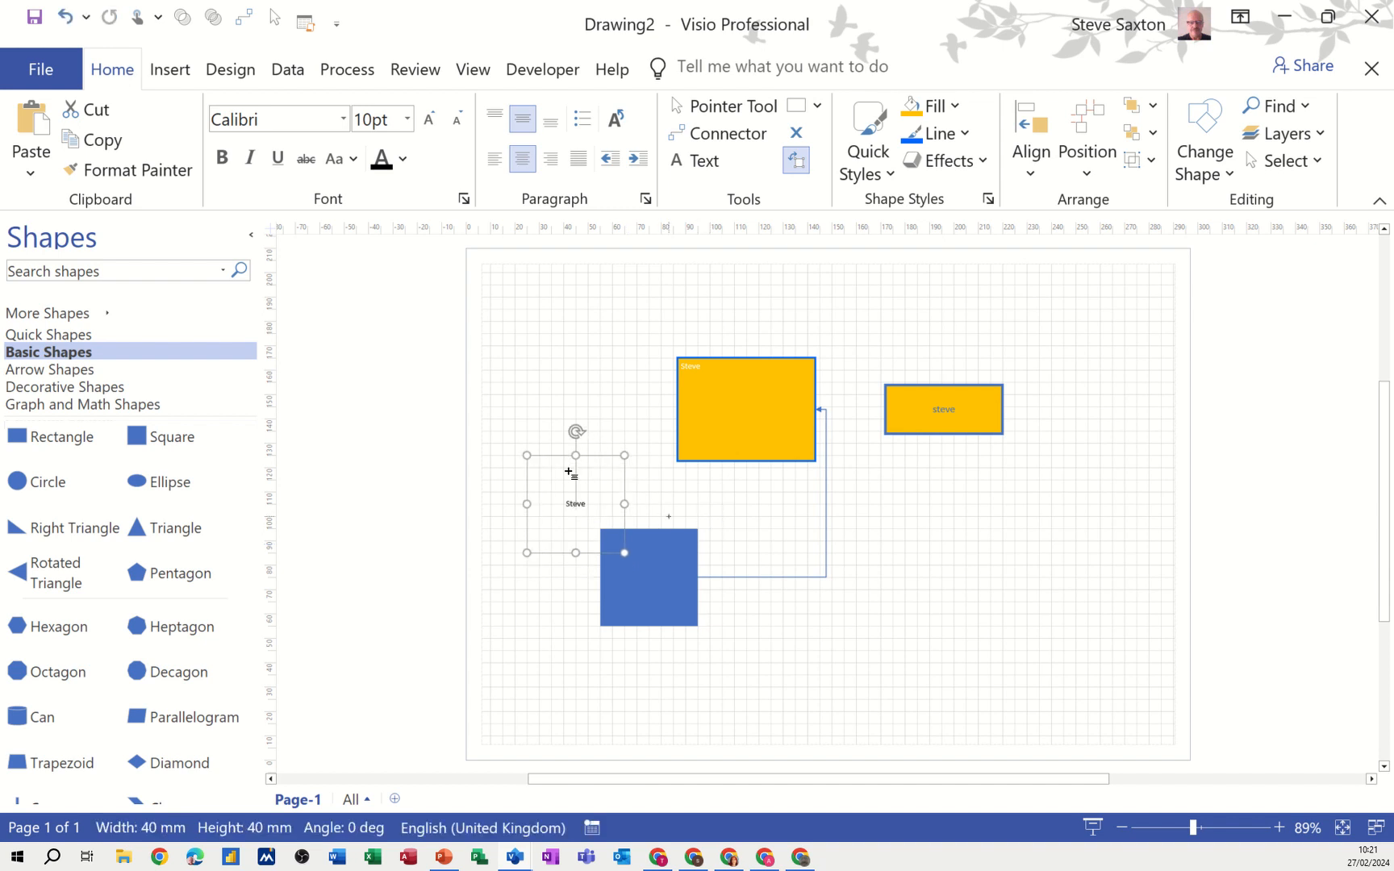
click(757, 106)
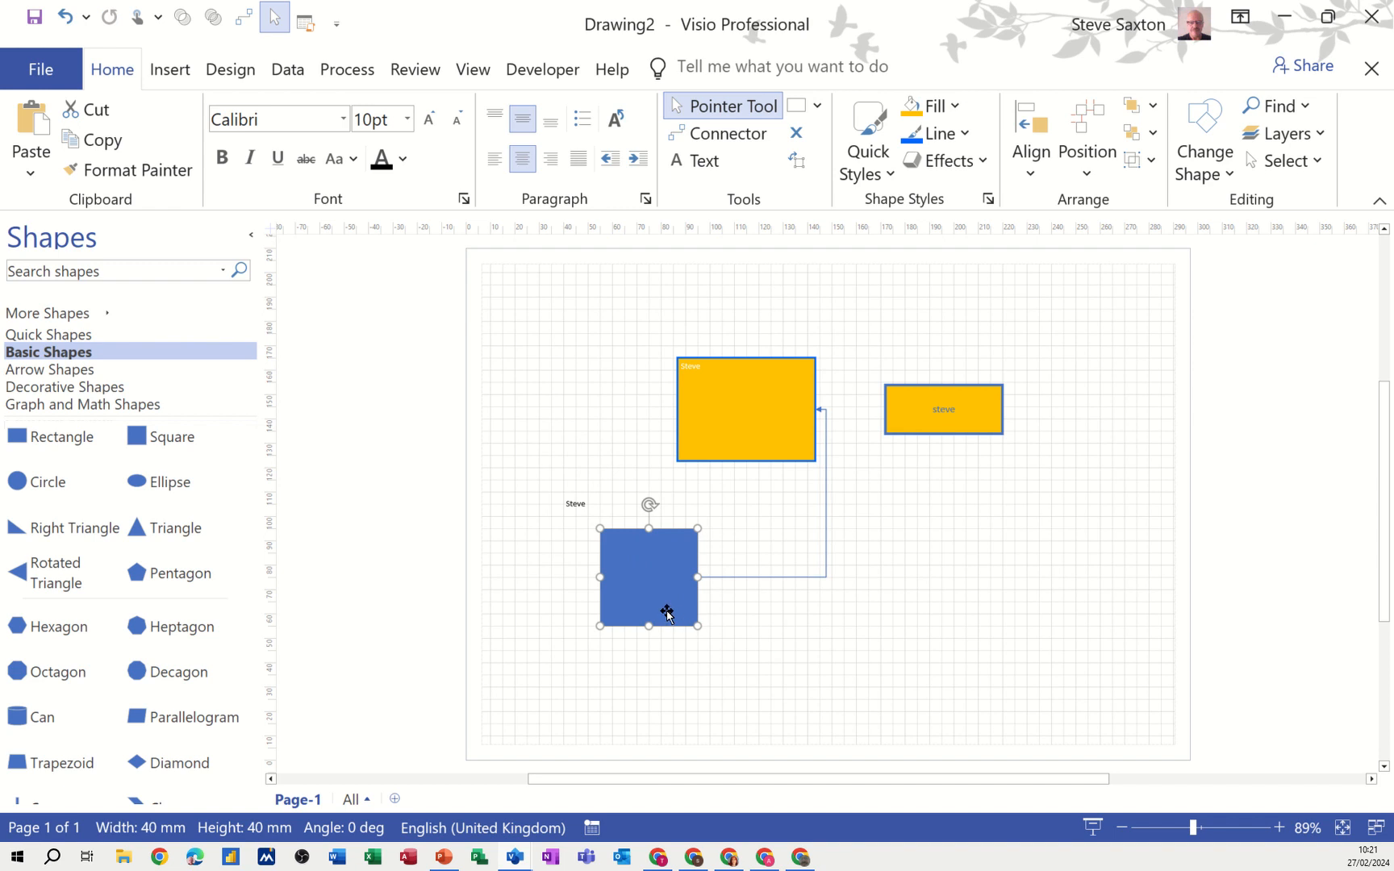
Step: Move the square with its outside label to the left of the orange rectangle, level with it
drag(659, 603, 624, 611)
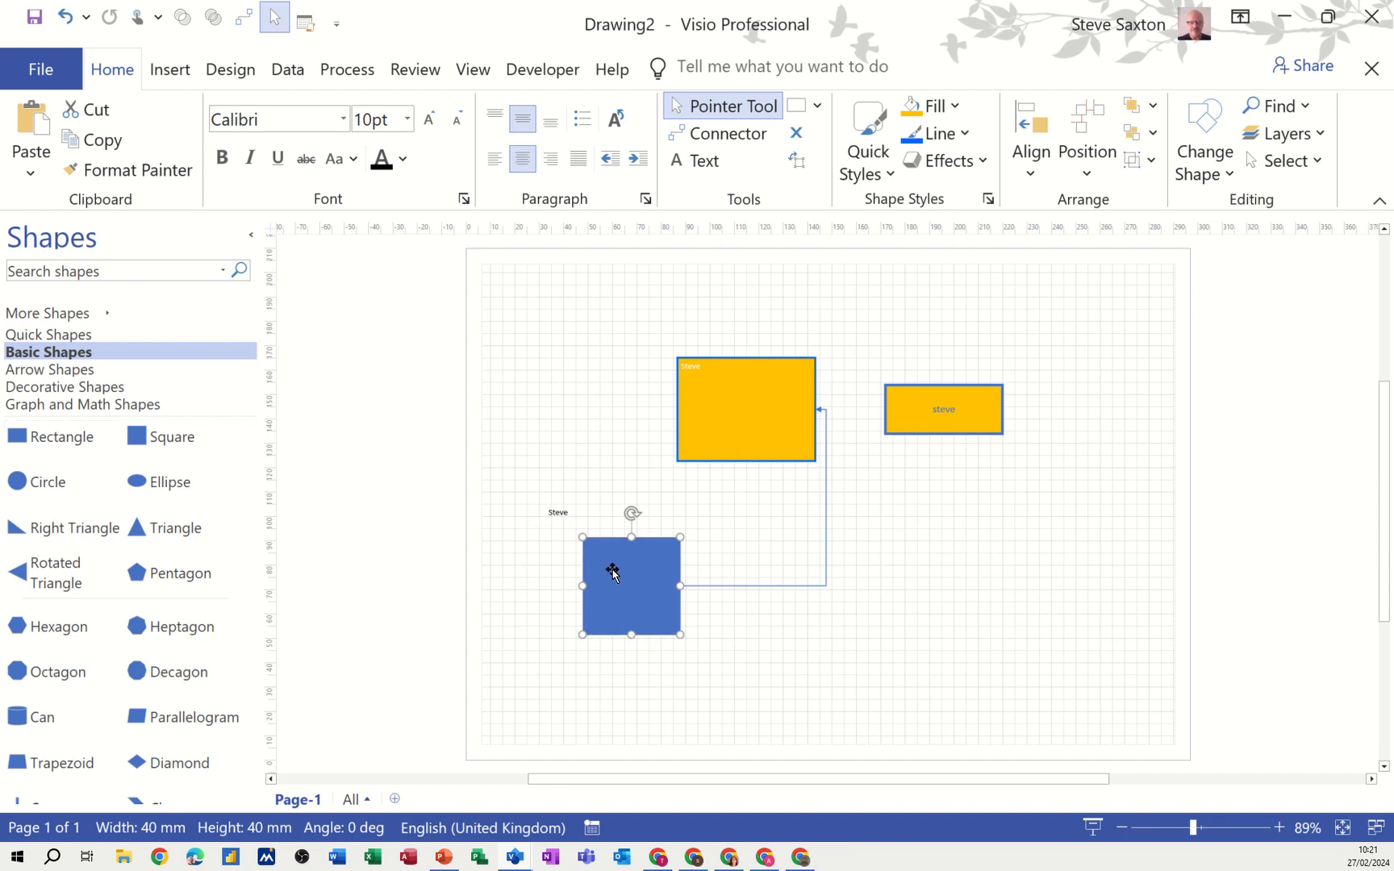
drag(650, 576, 597, 399)
drag(819, 525, 802, 482)
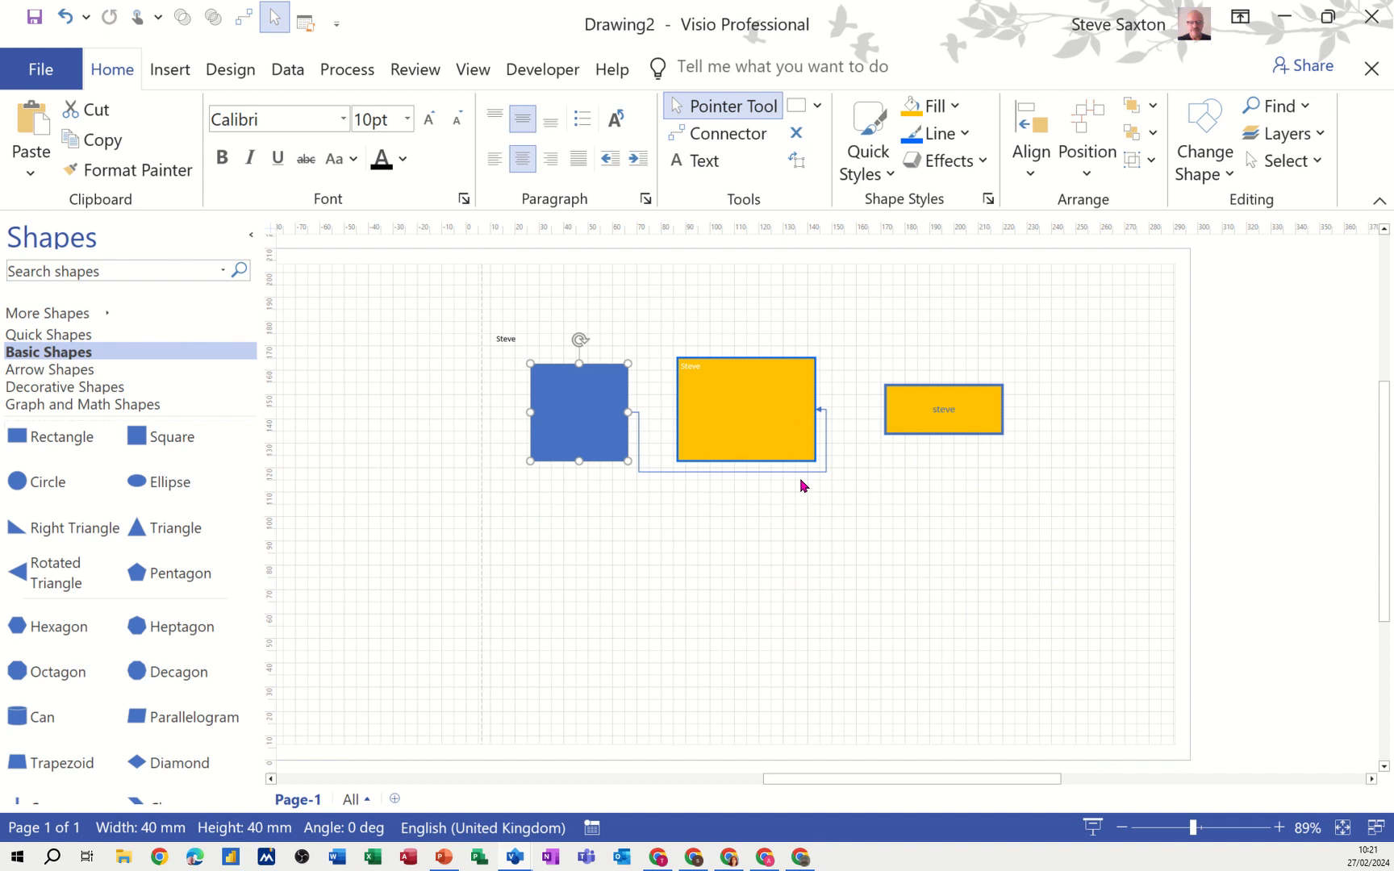
Step: Delete the connector, the blue square and the orange text box, keeping only the large orange rectangle
click(681, 472)
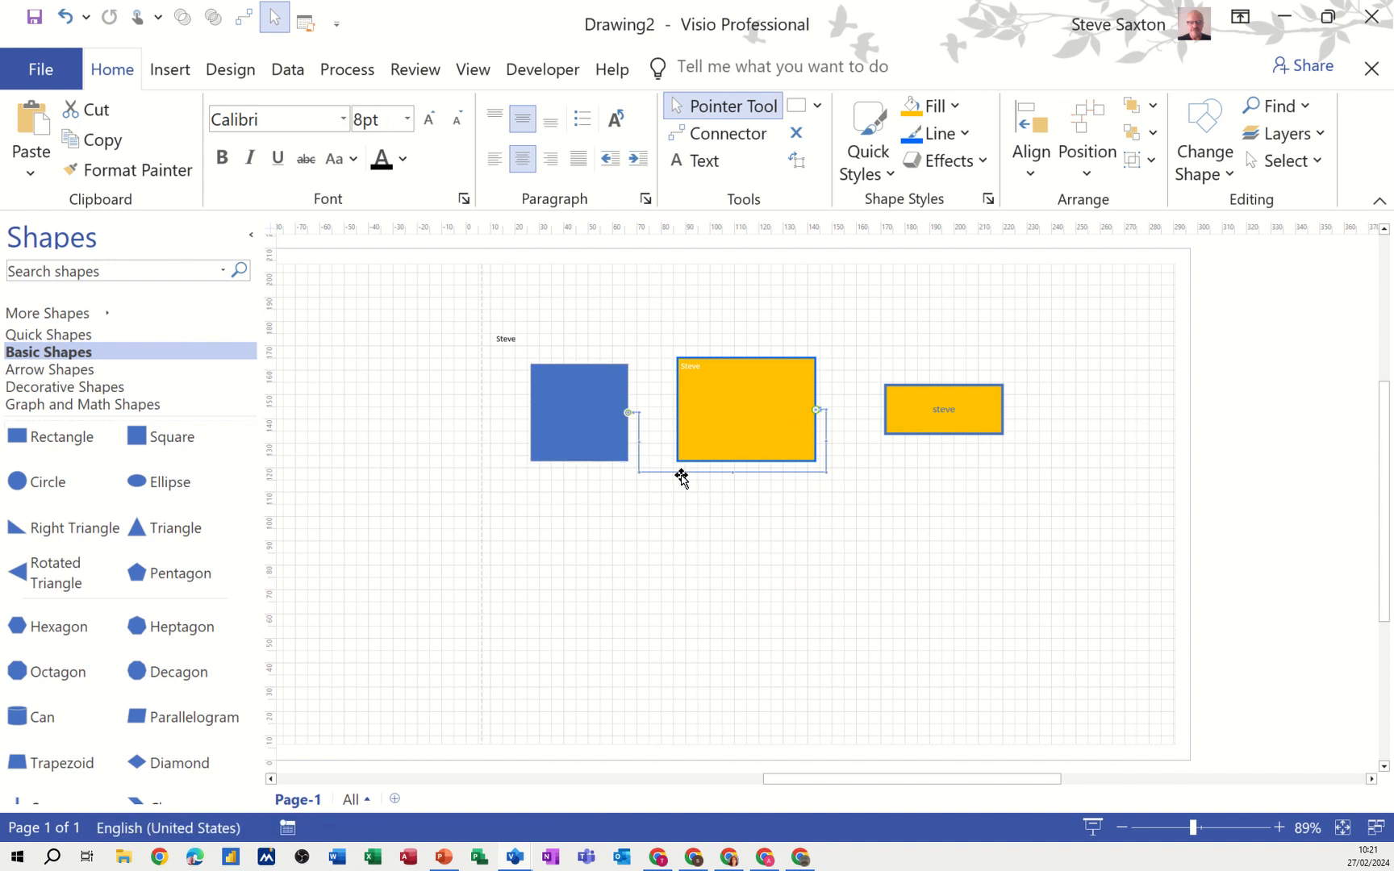
key(Delete)
click(613, 436)
key(Delete)
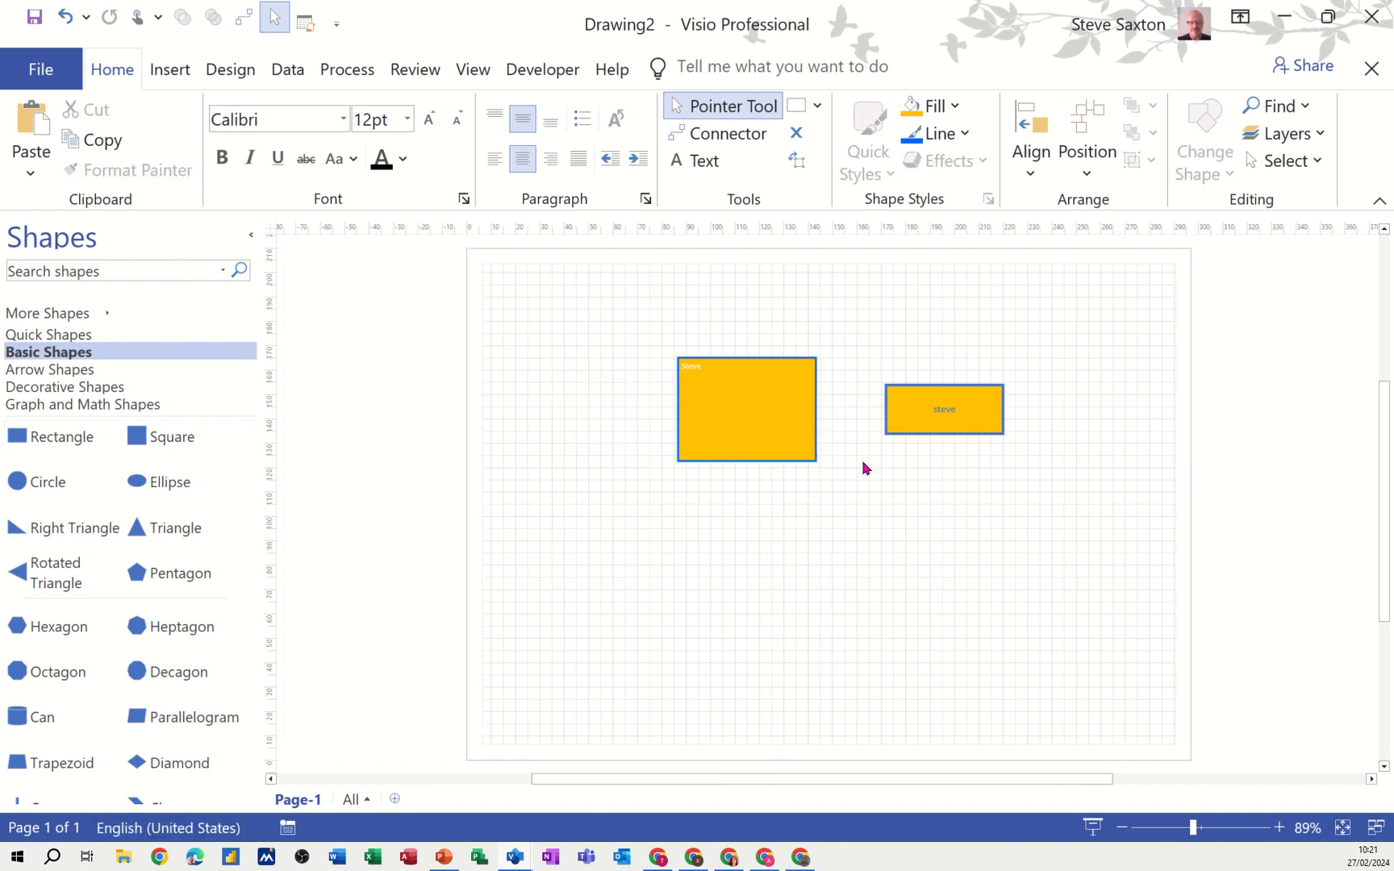
click(940, 428)
key(Delete)
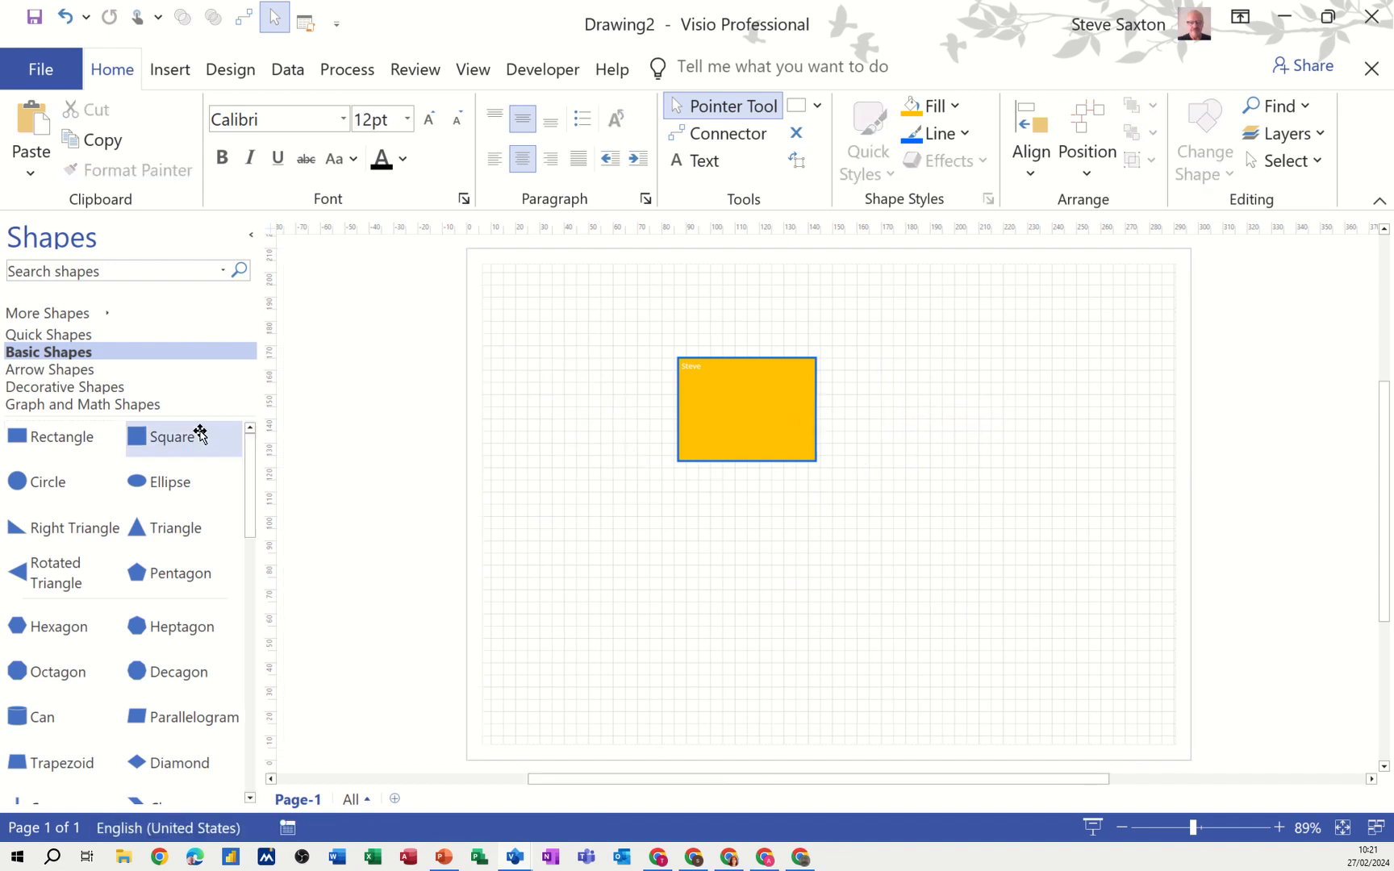
Step: Place a square to the right of the orange rectangle and draw a rectangle about 175 mm by 23 mm below both shapes
drag(192, 436, 974, 408)
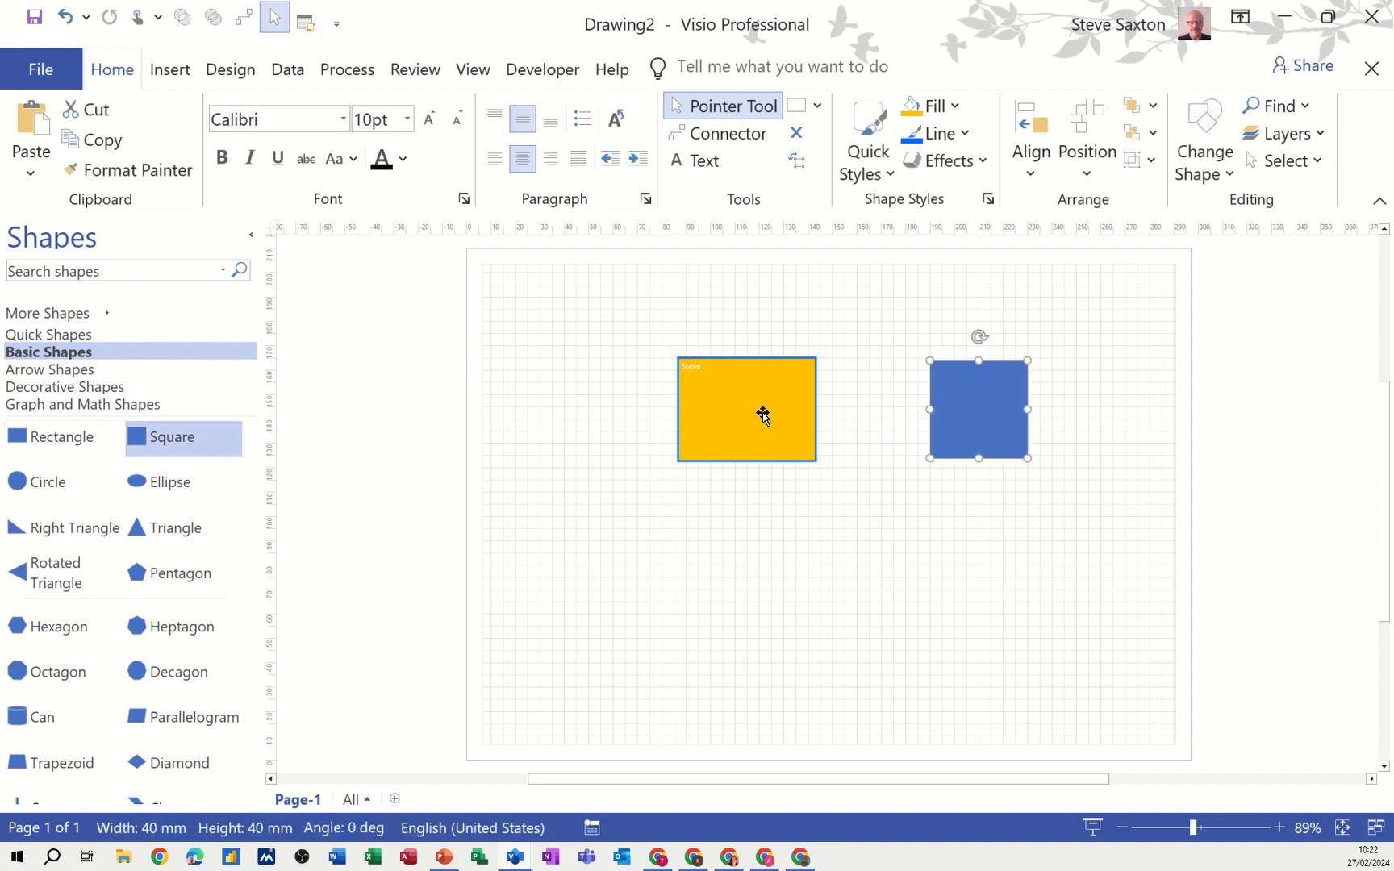
click(815, 107)
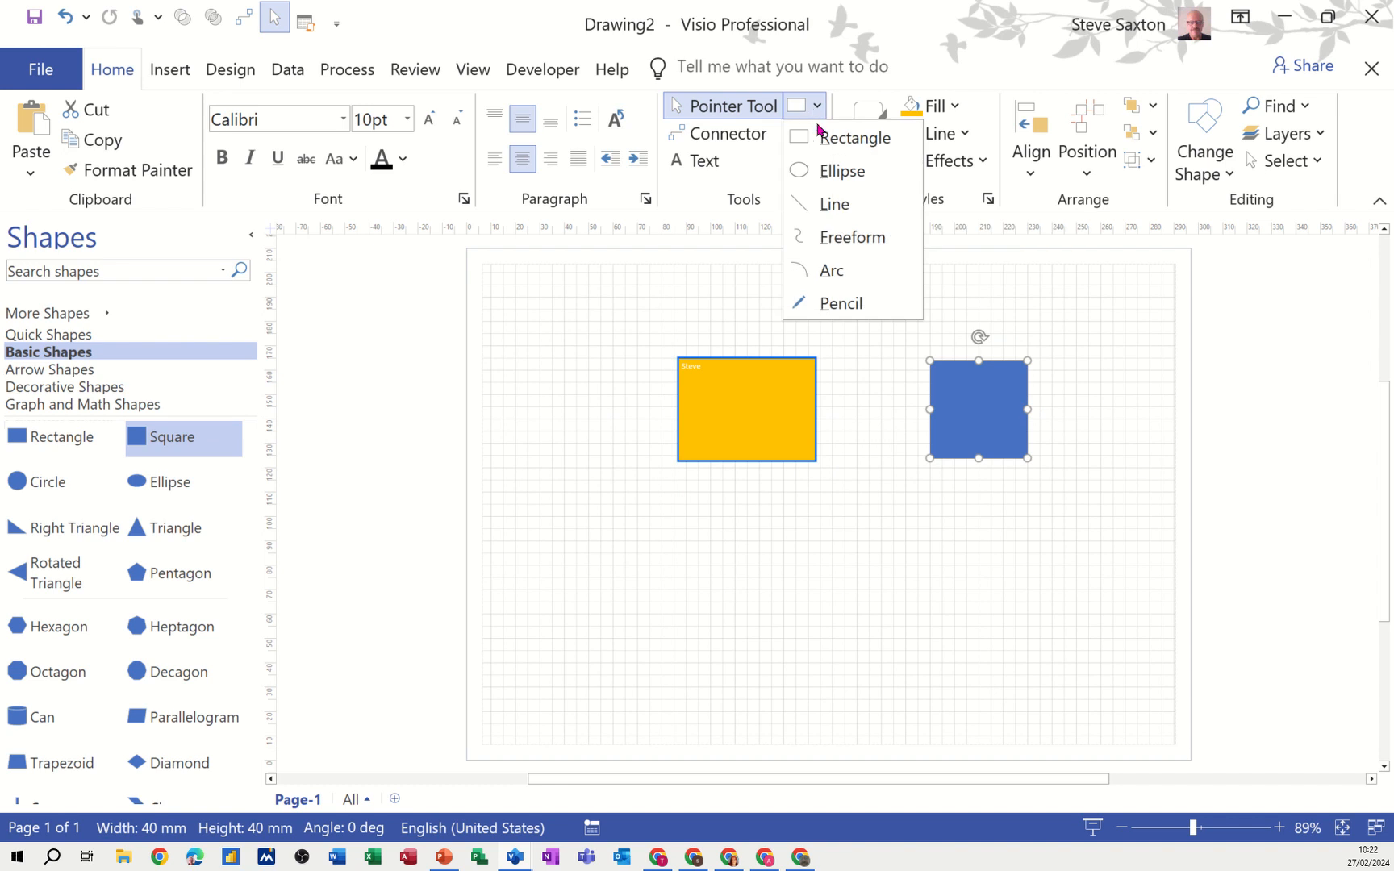
click(862, 142)
drag(613, 517, 1041, 572)
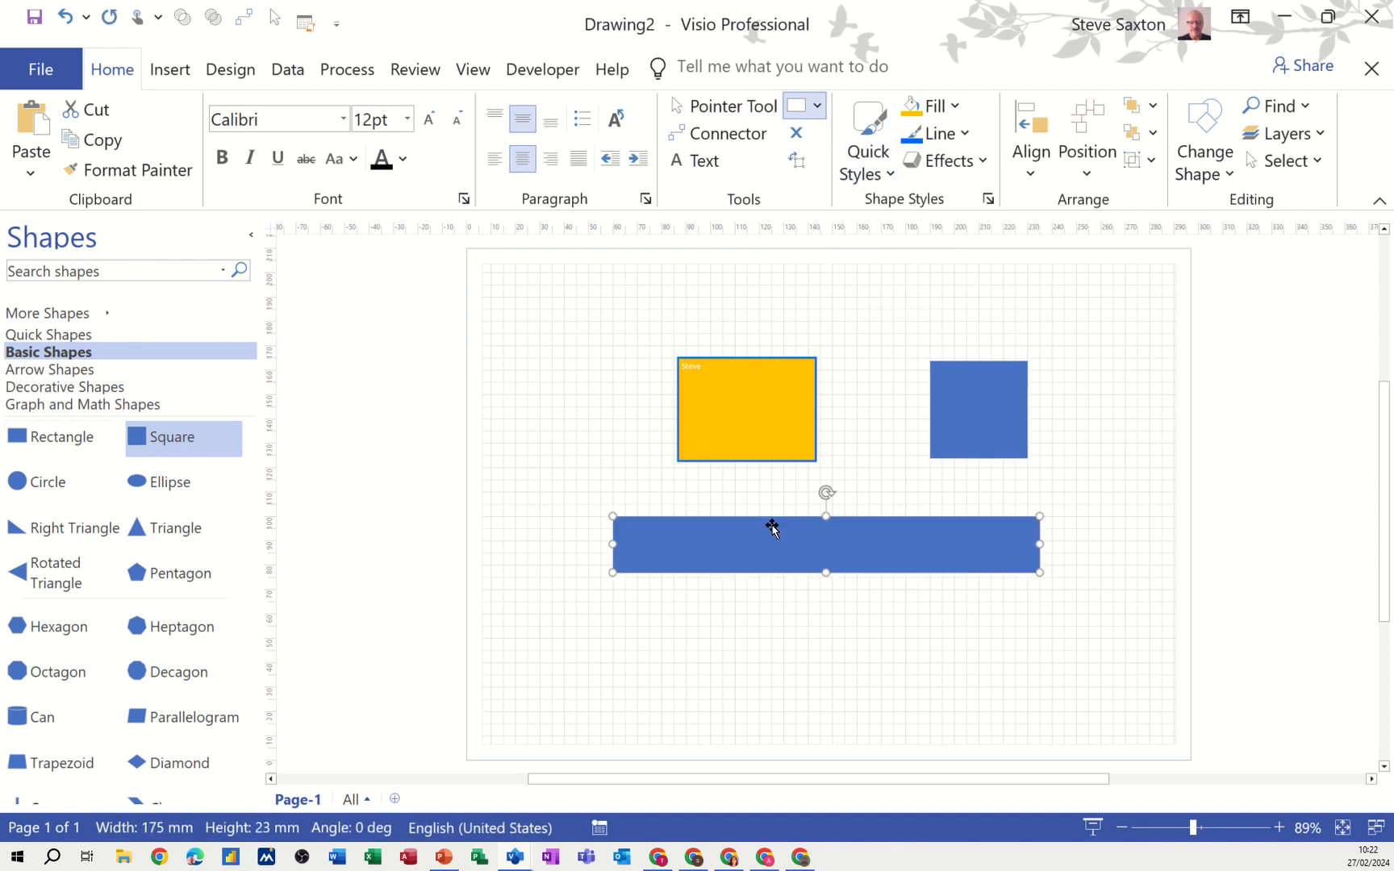
click(815, 114)
click(761, 536)
Step: Add two connection points along the upper edge of the wide blue rectangle and move the rectangle lower on the page
click(717, 139)
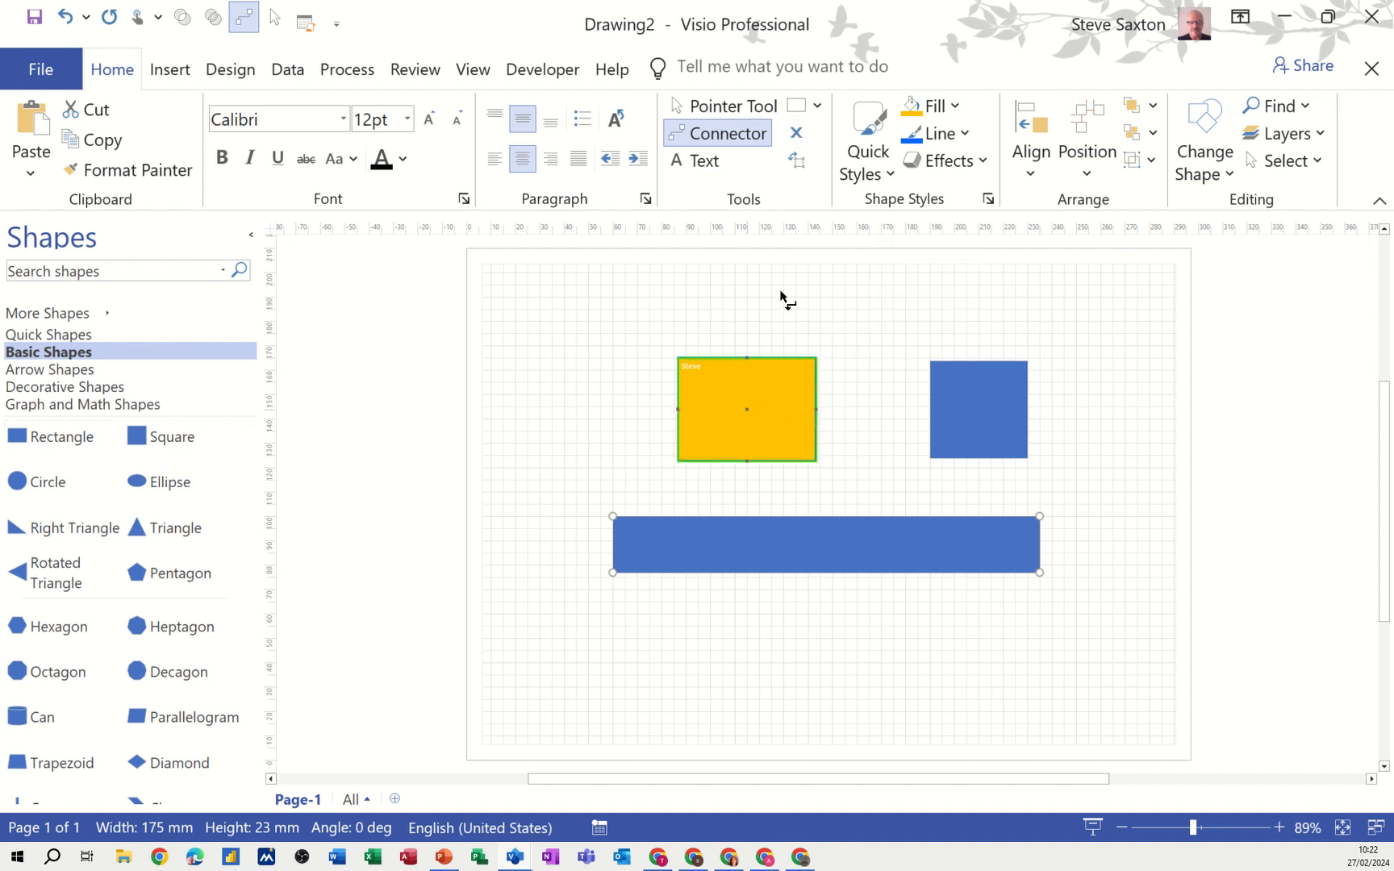
click(716, 106)
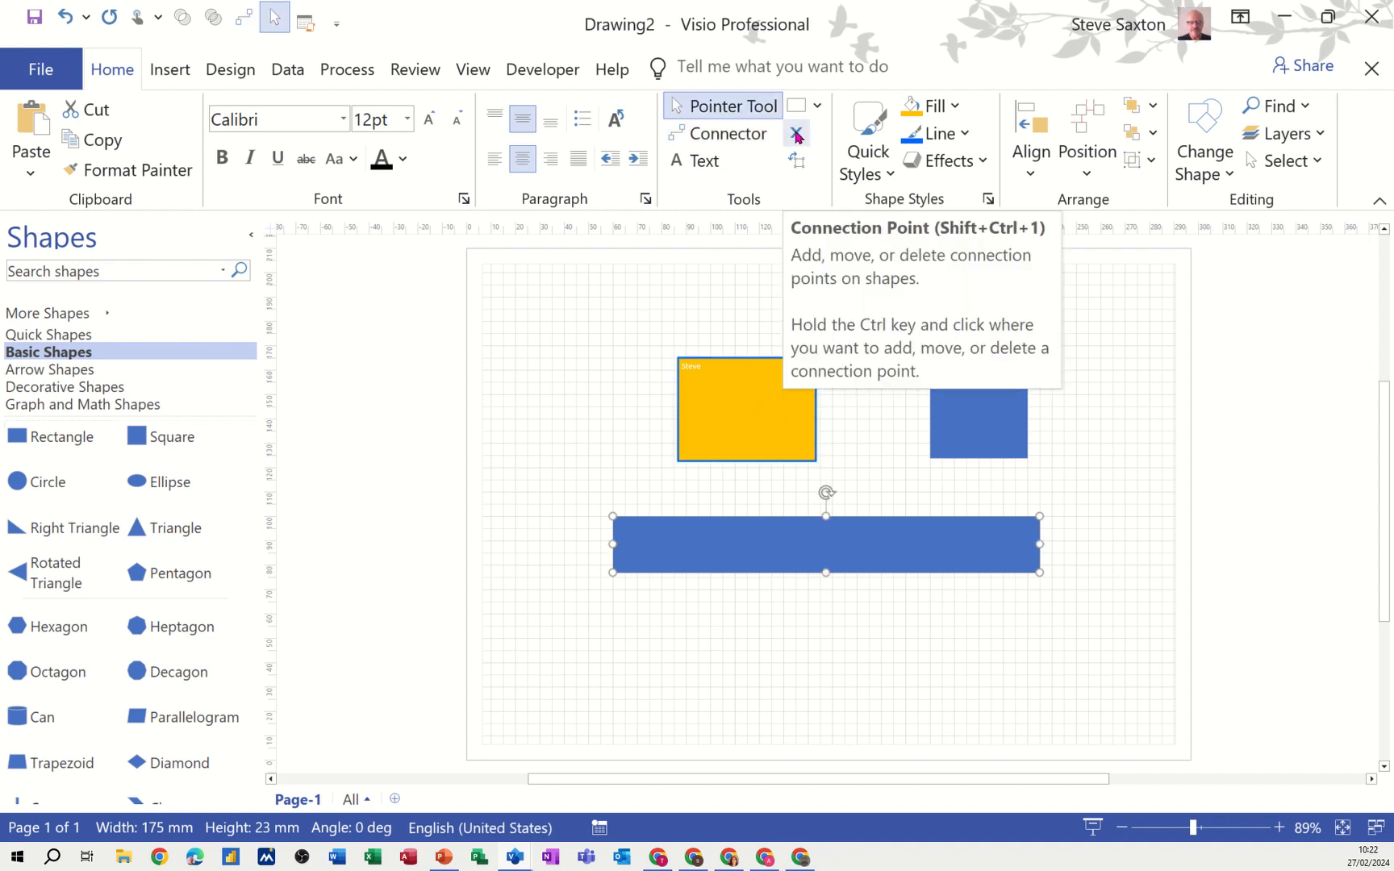
click(796, 136)
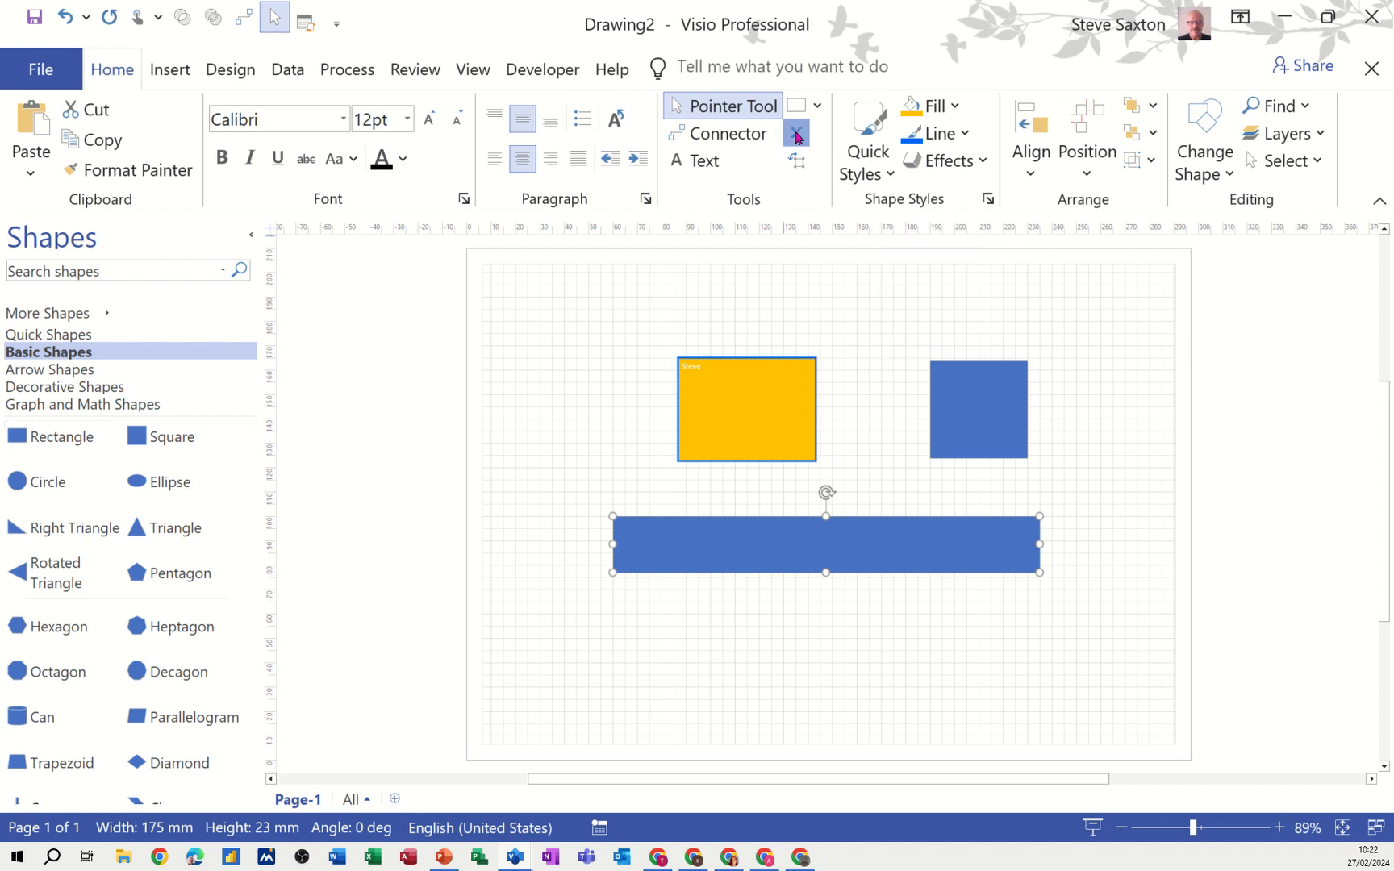
ctrl+click(756, 517)
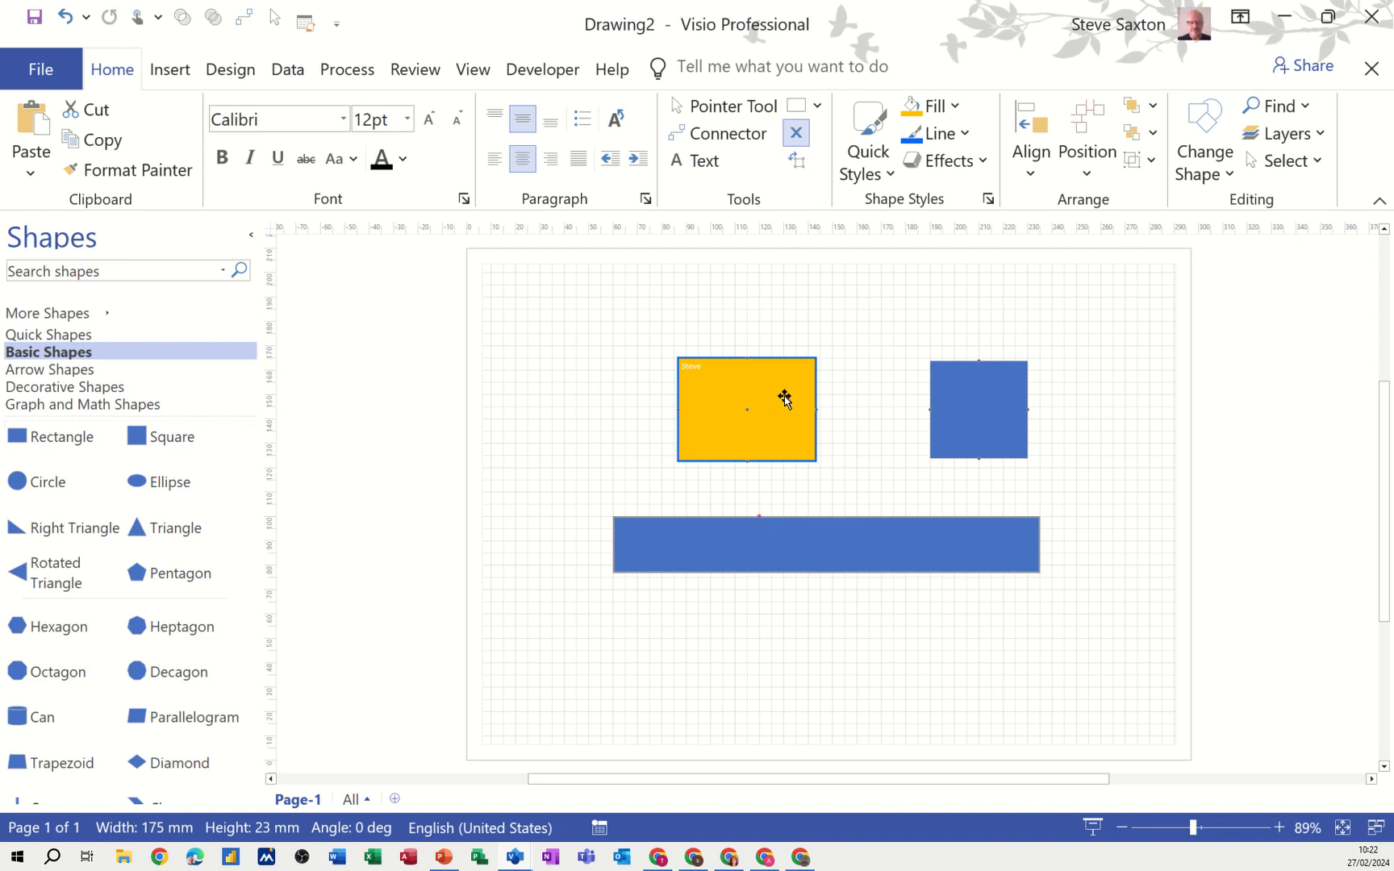
drag(818, 544, 818, 563)
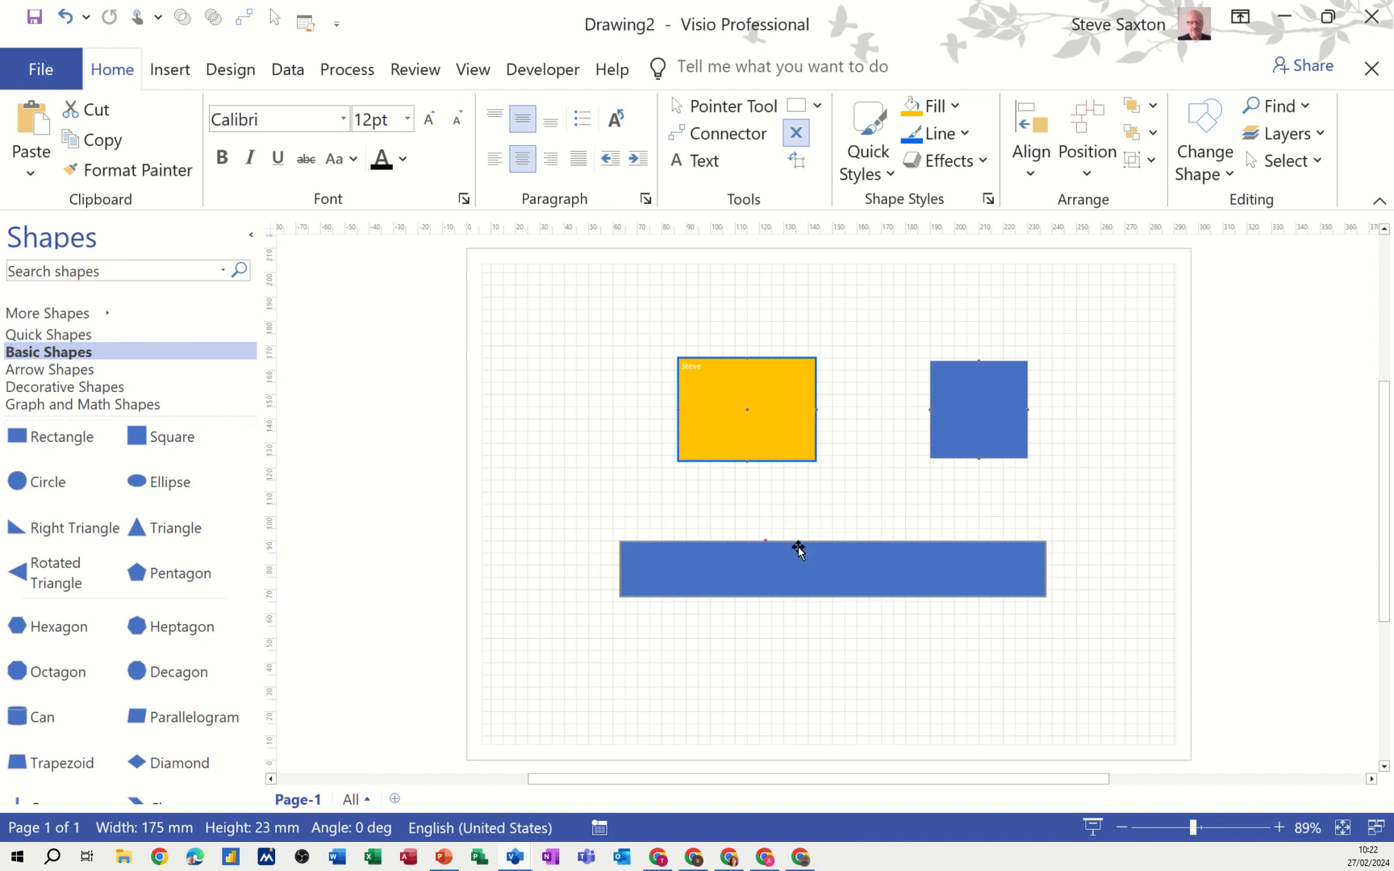
ctrl+click(857, 542)
drag(834, 576, 835, 597)
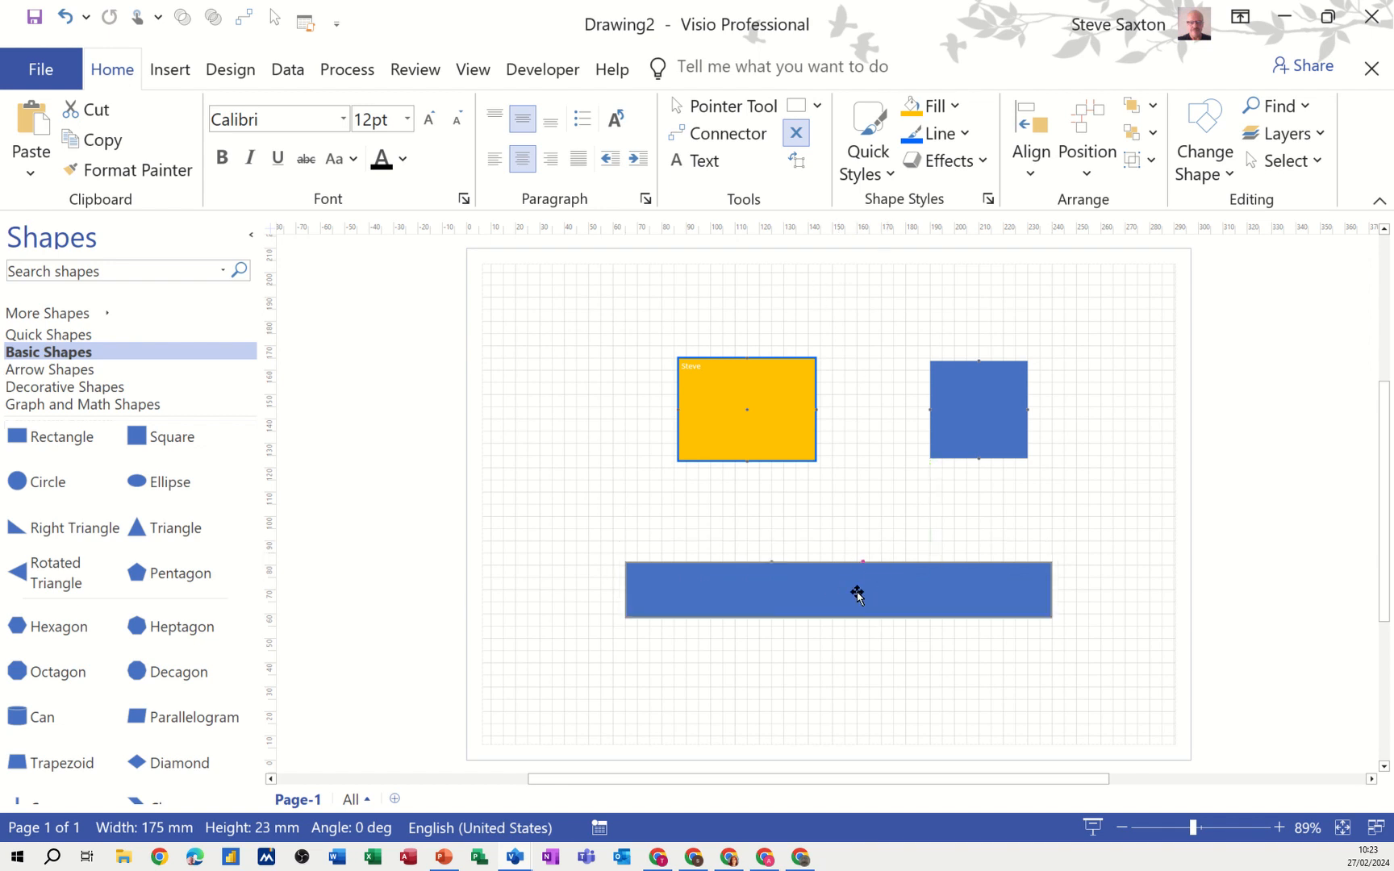
Step: Connect the orange rectangle's bottom and the square's left side to the two added connection points on the wide rectangle
click(719, 134)
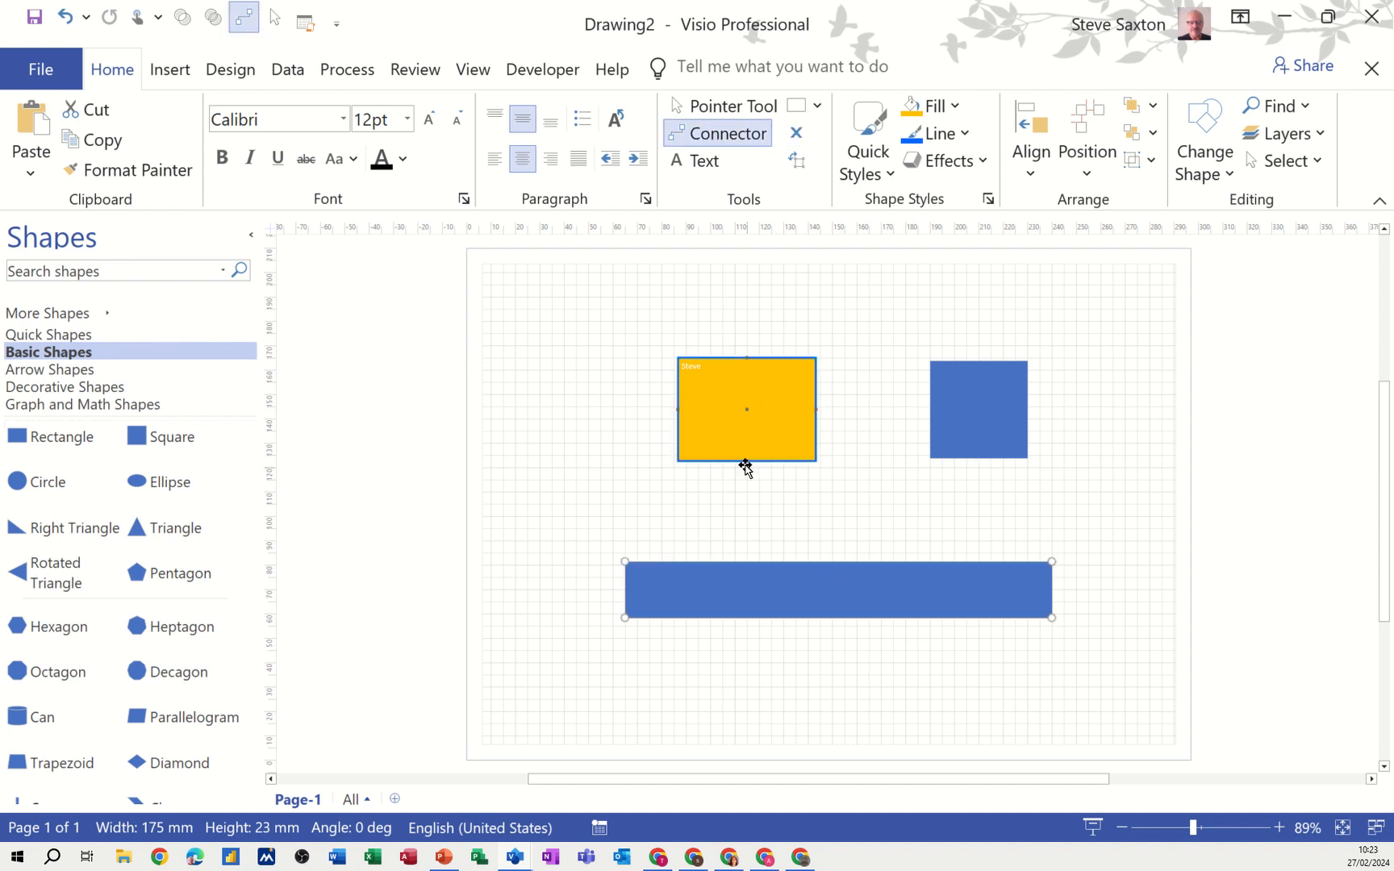
drag(750, 469, 771, 562)
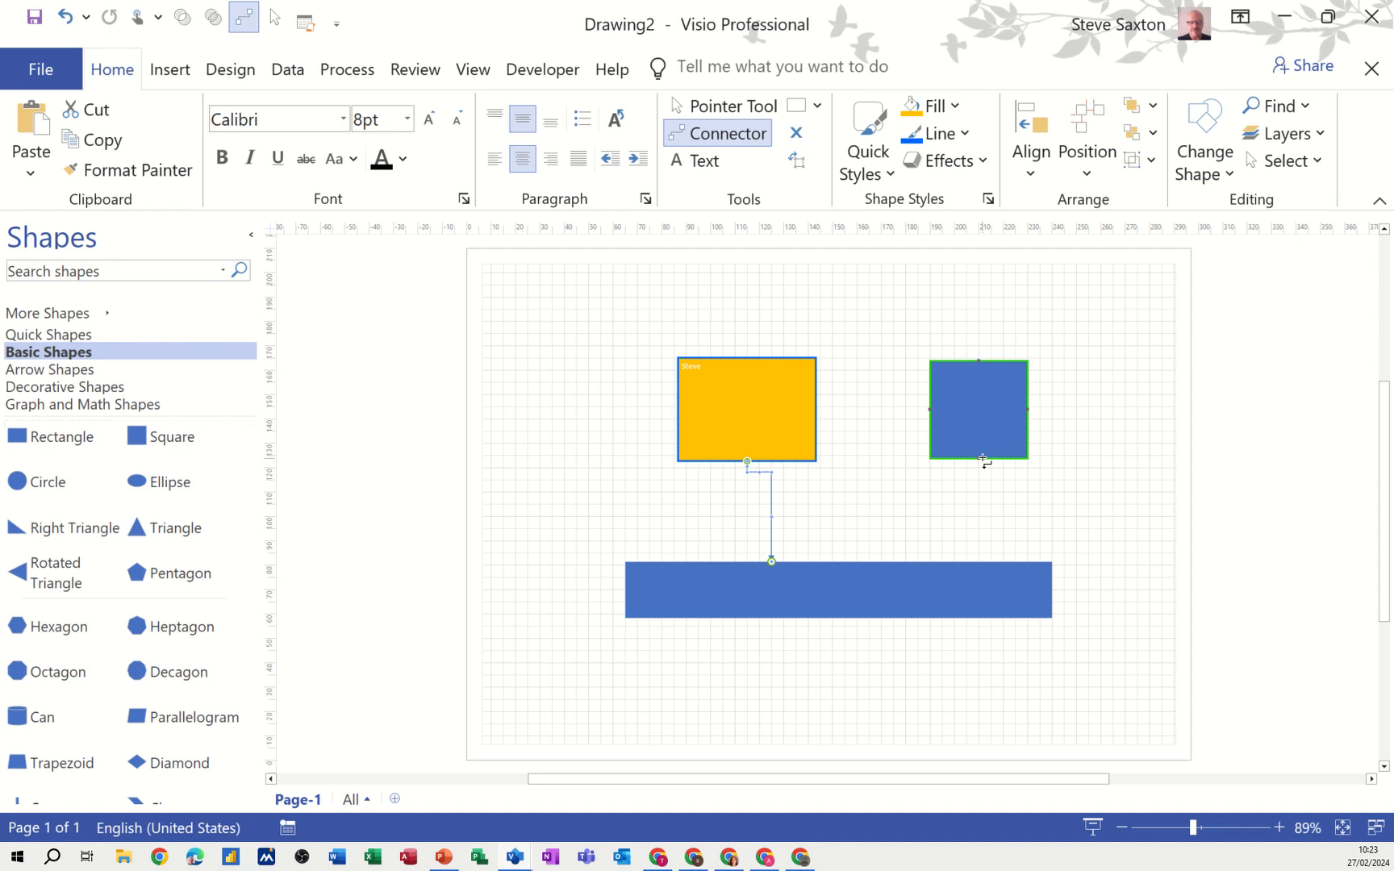
mouse_move(942, 495)
mouse_down()
mouse_move(847, 555)
mouse_move(864, 561)
mouse_up()
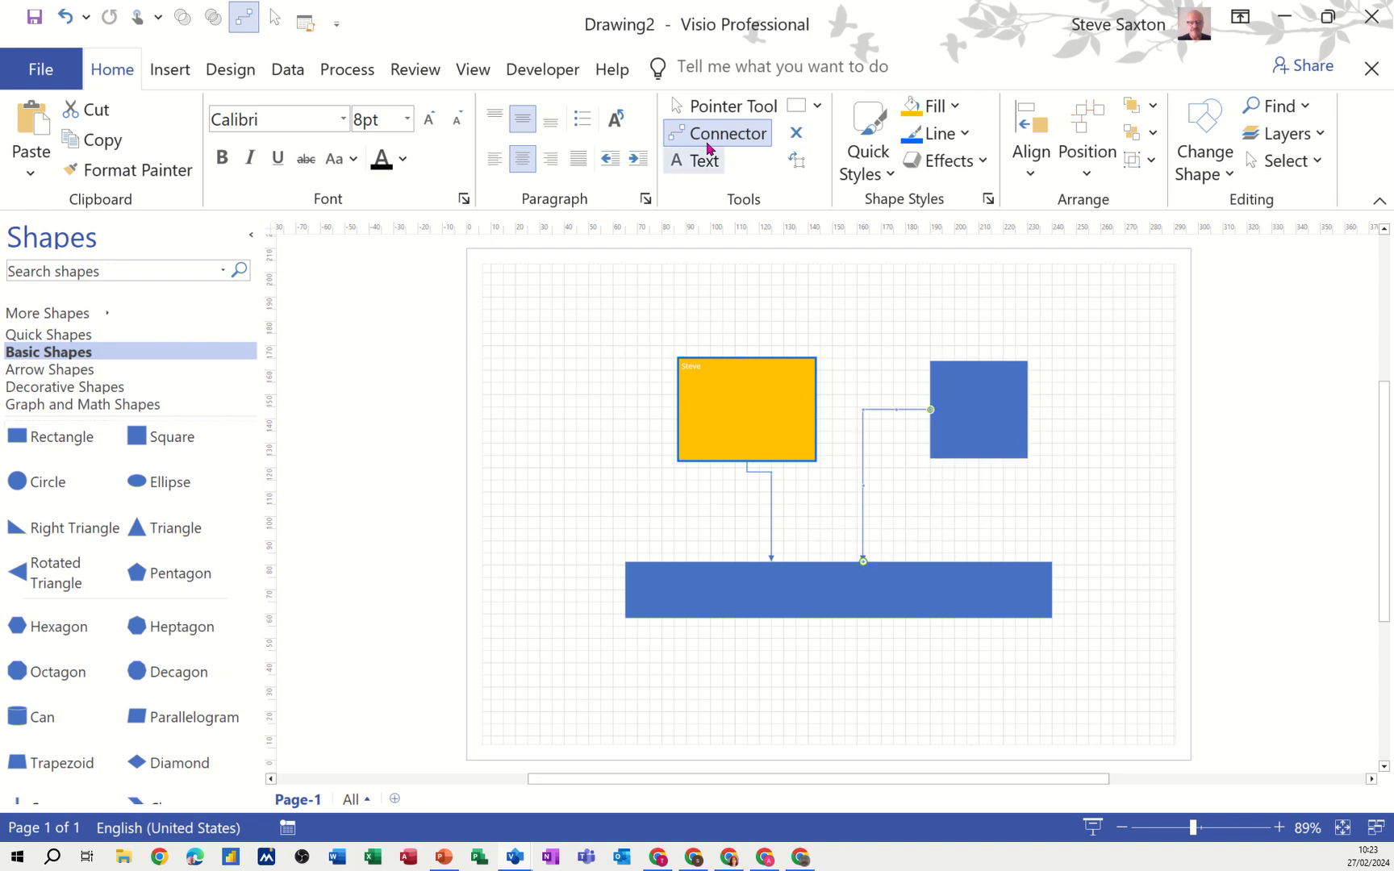
Step: Move the blue square and the orange rectangle sideways with their connectors attached, spacing them further apart above the wide rectangle
click(711, 106)
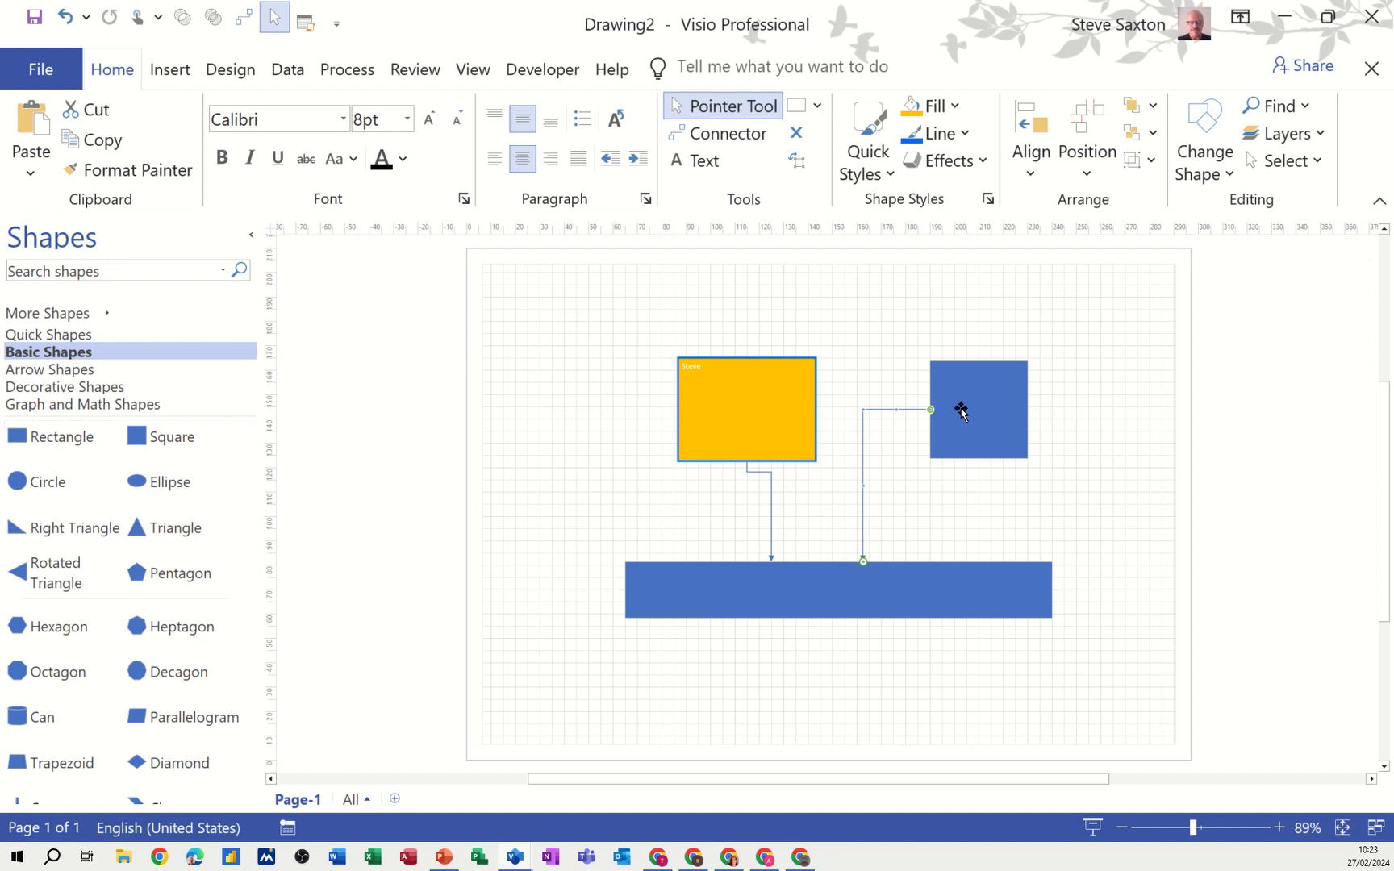
drag(980, 412, 1021, 403)
drag(772, 393, 709, 396)
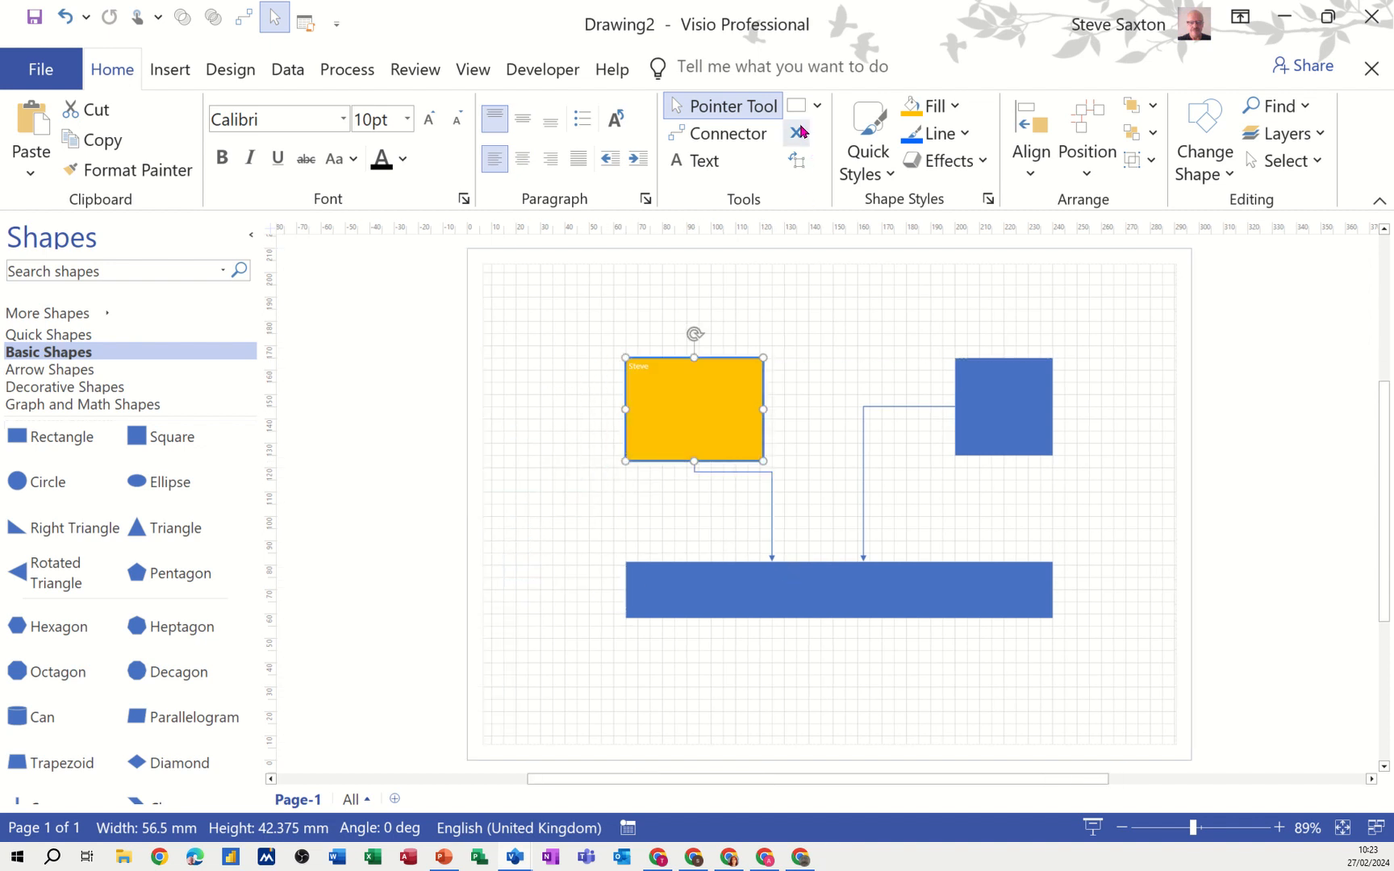
drag(722, 405, 749, 404)
click(1029, 408)
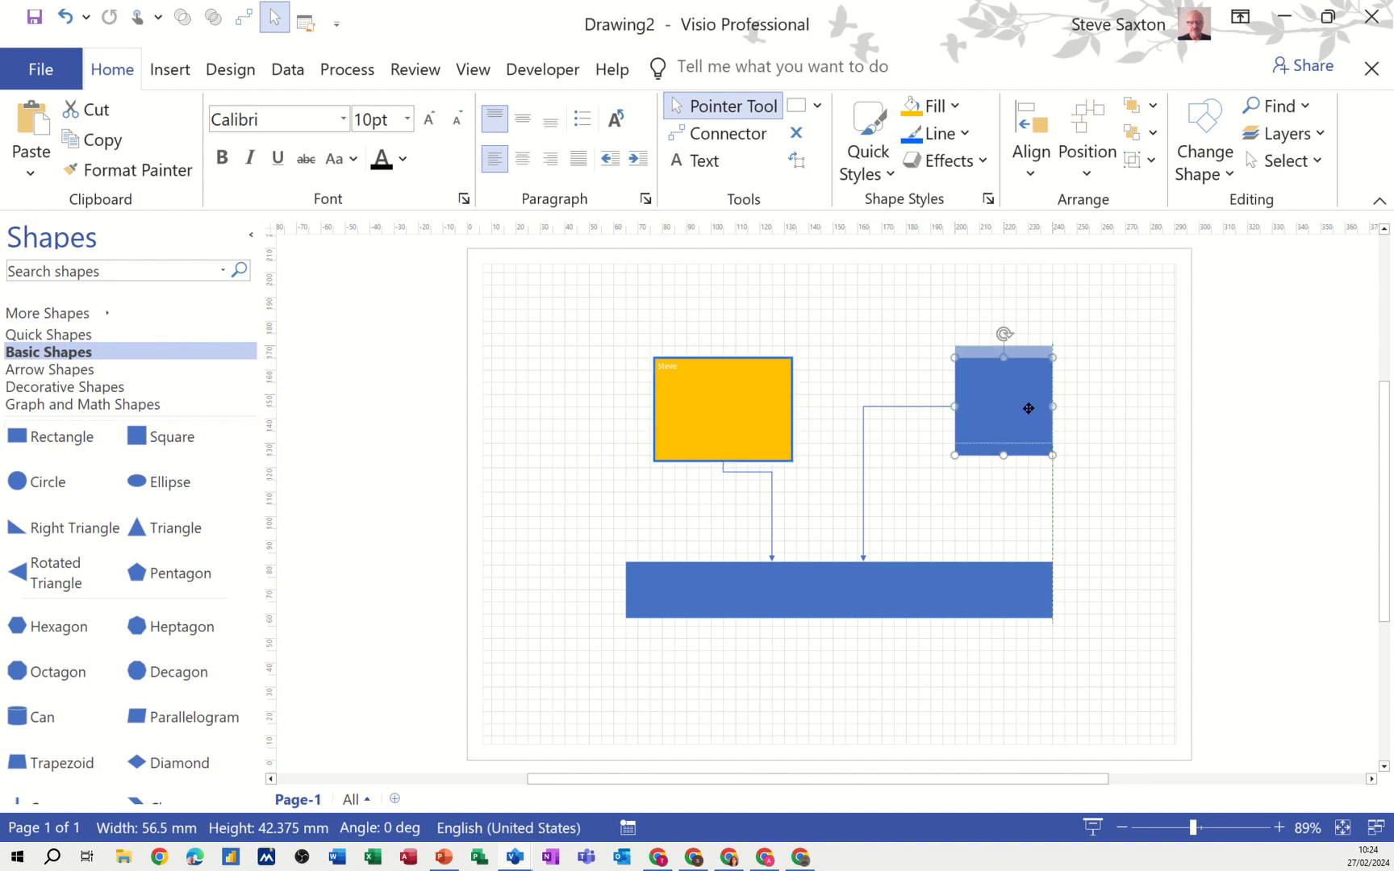
Step: Clear the page and stack an overlapping square, an orange-filled circle and a triangle in one vertical column
drag(597, 305, 1095, 697)
key(Delete)
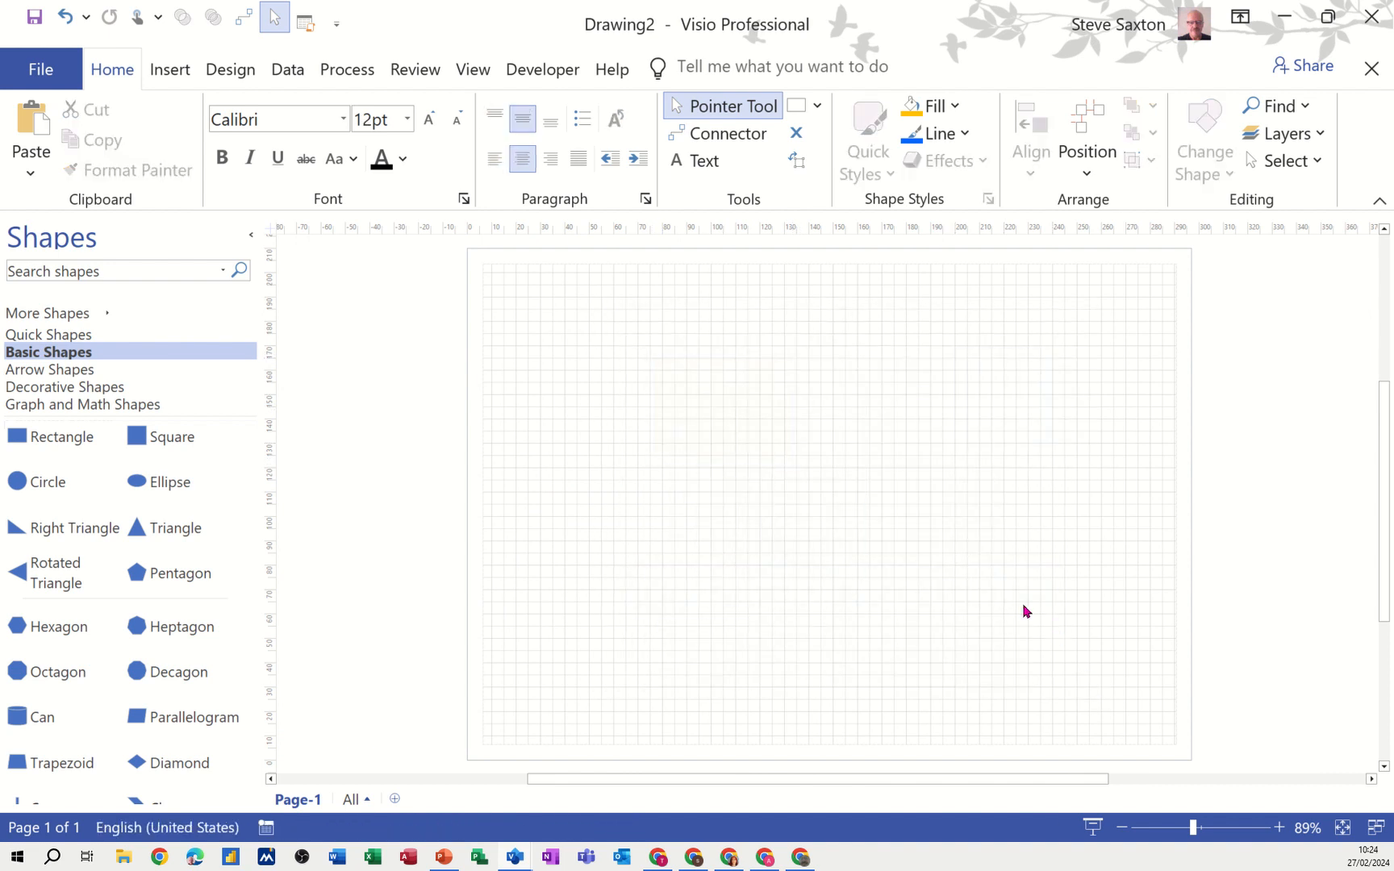
drag(171, 436, 780, 435)
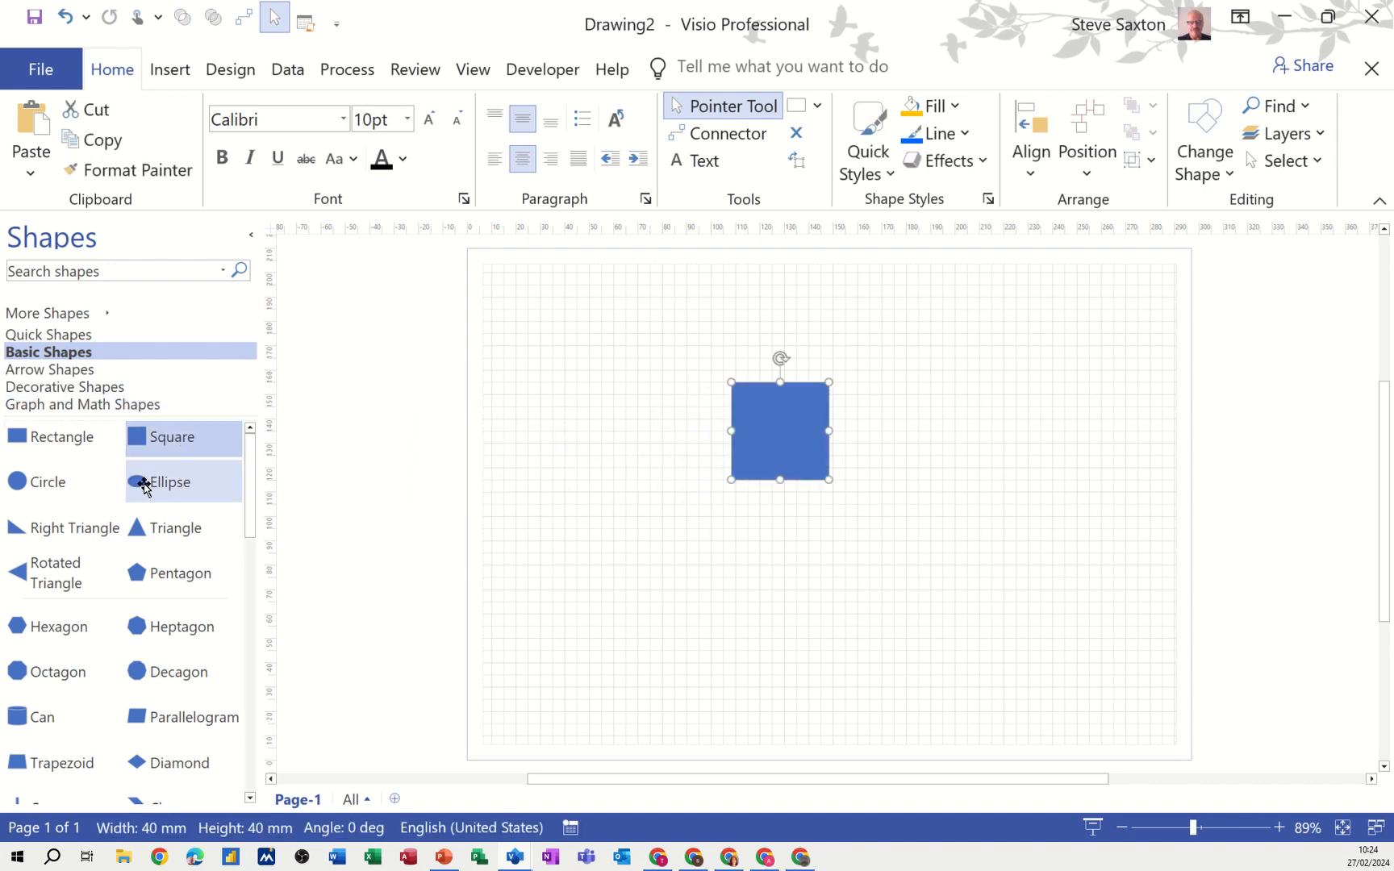
drag(60, 484, 787, 495)
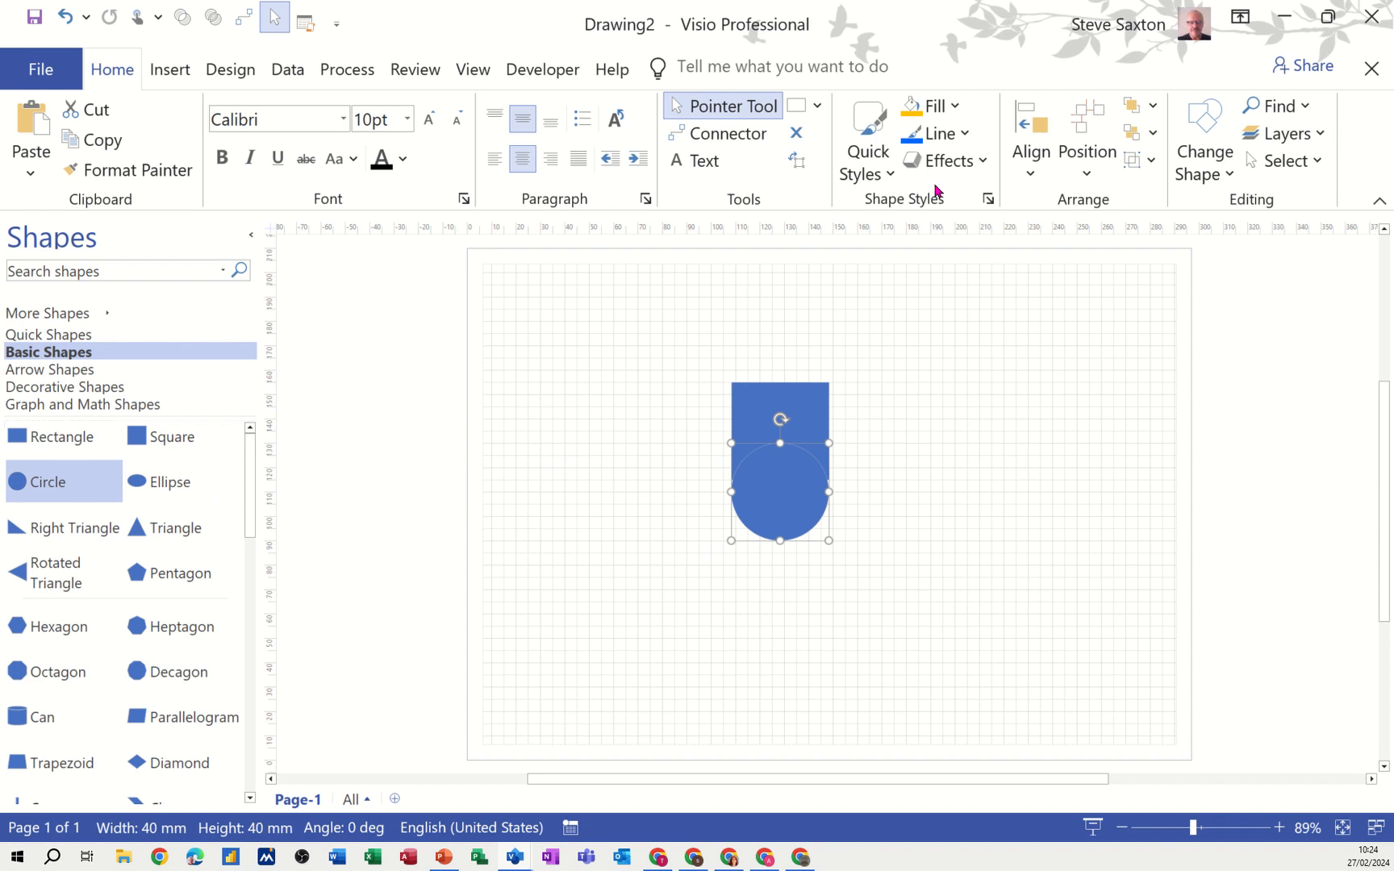
click(920, 105)
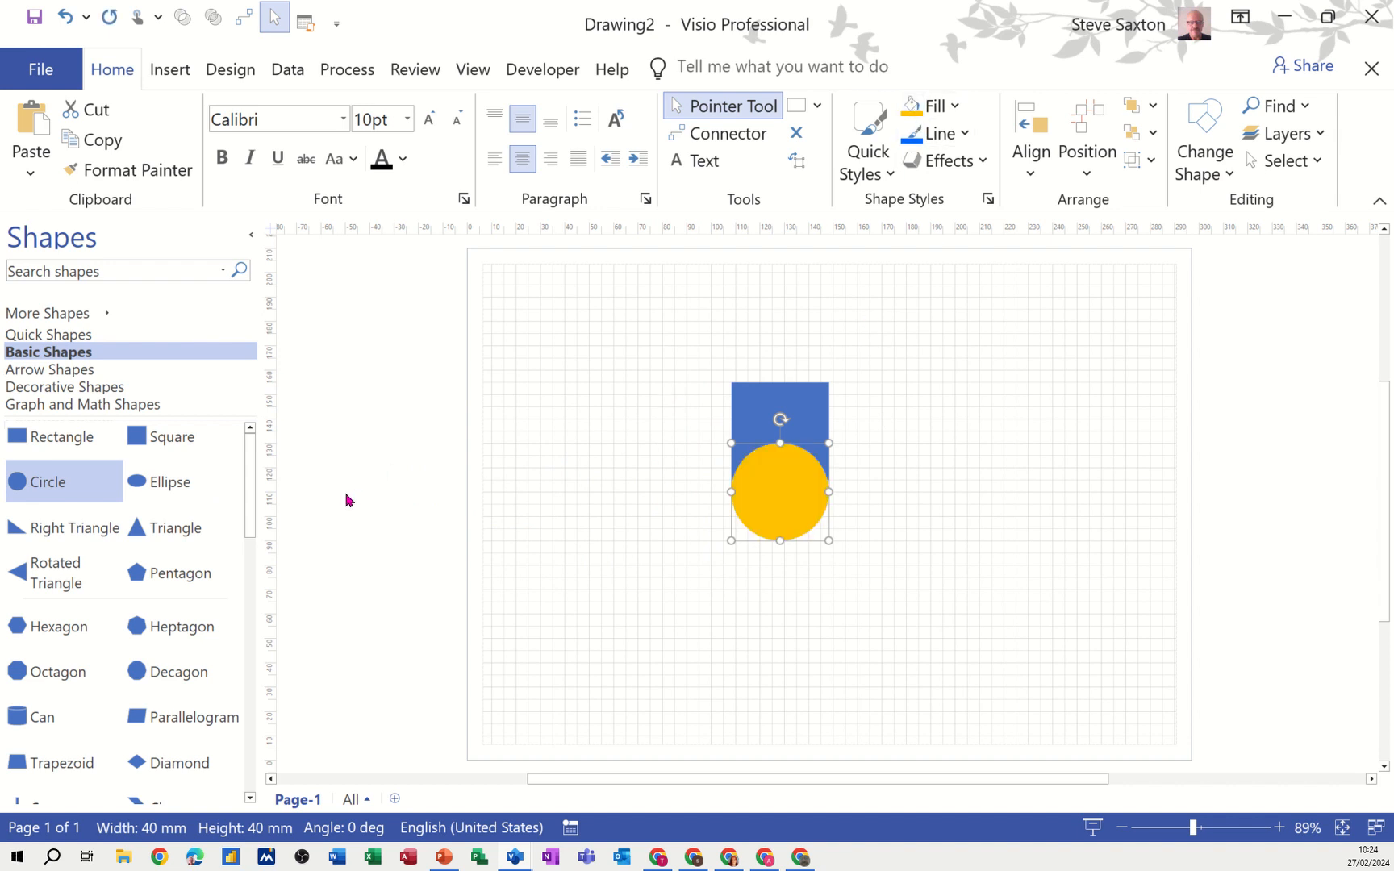
drag(163, 530, 805, 555)
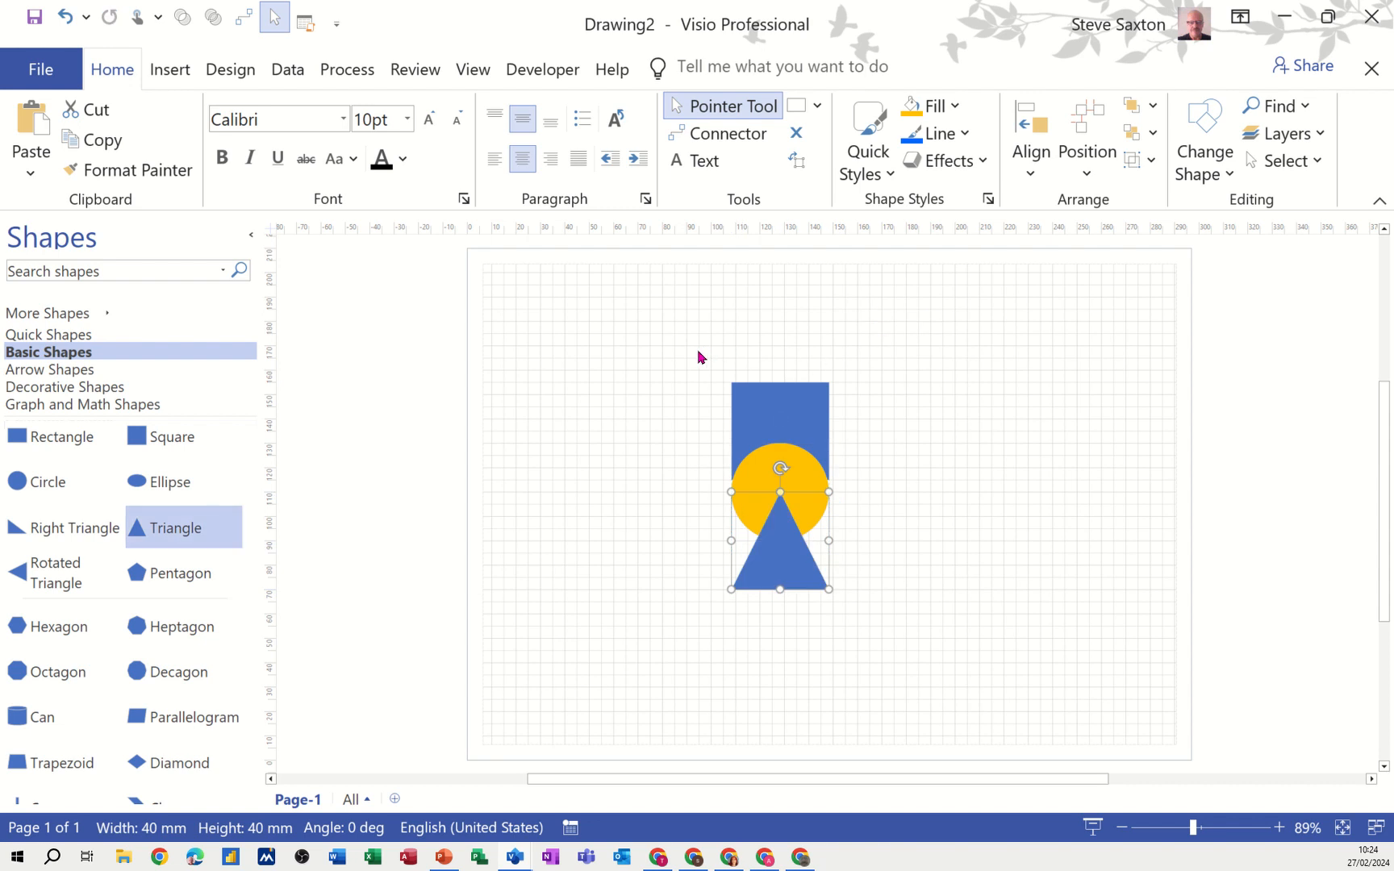
Step: Group the square, circle and triangle, and move the group to the upper-left part of the page
drag(697, 351, 864, 615)
right_click(795, 423)
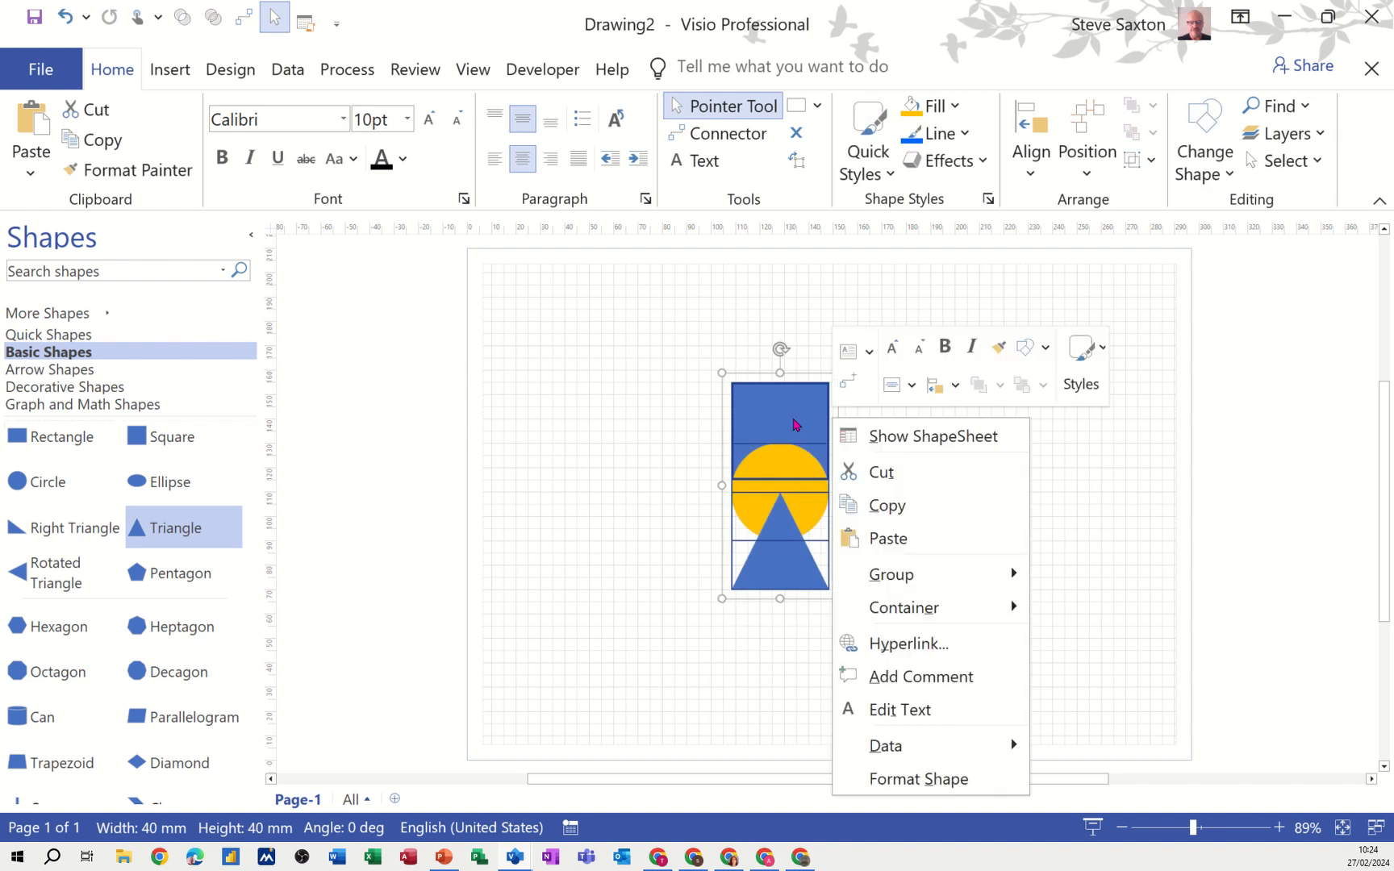
mouse_move(877, 581)
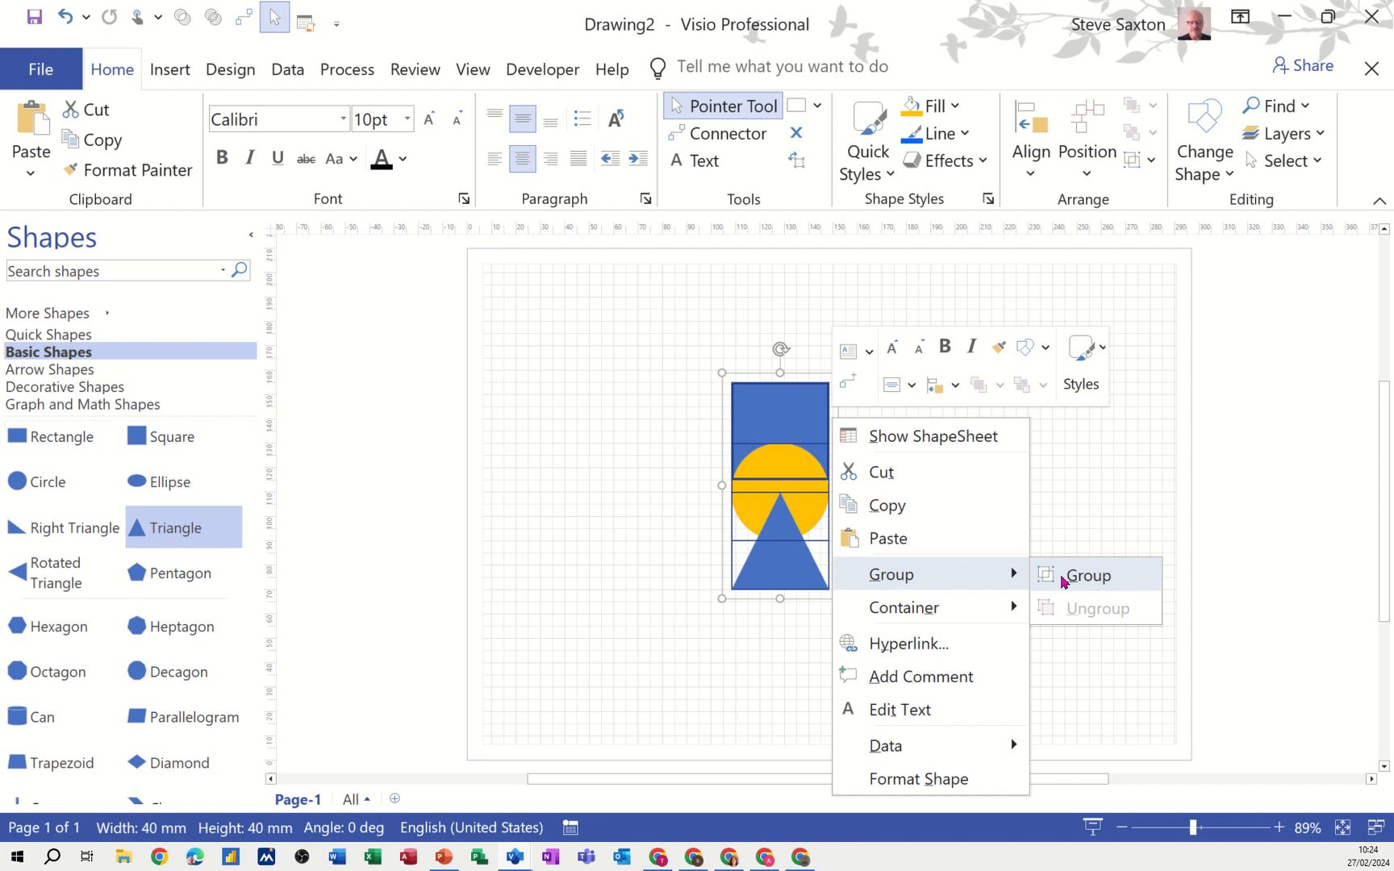
click(1085, 576)
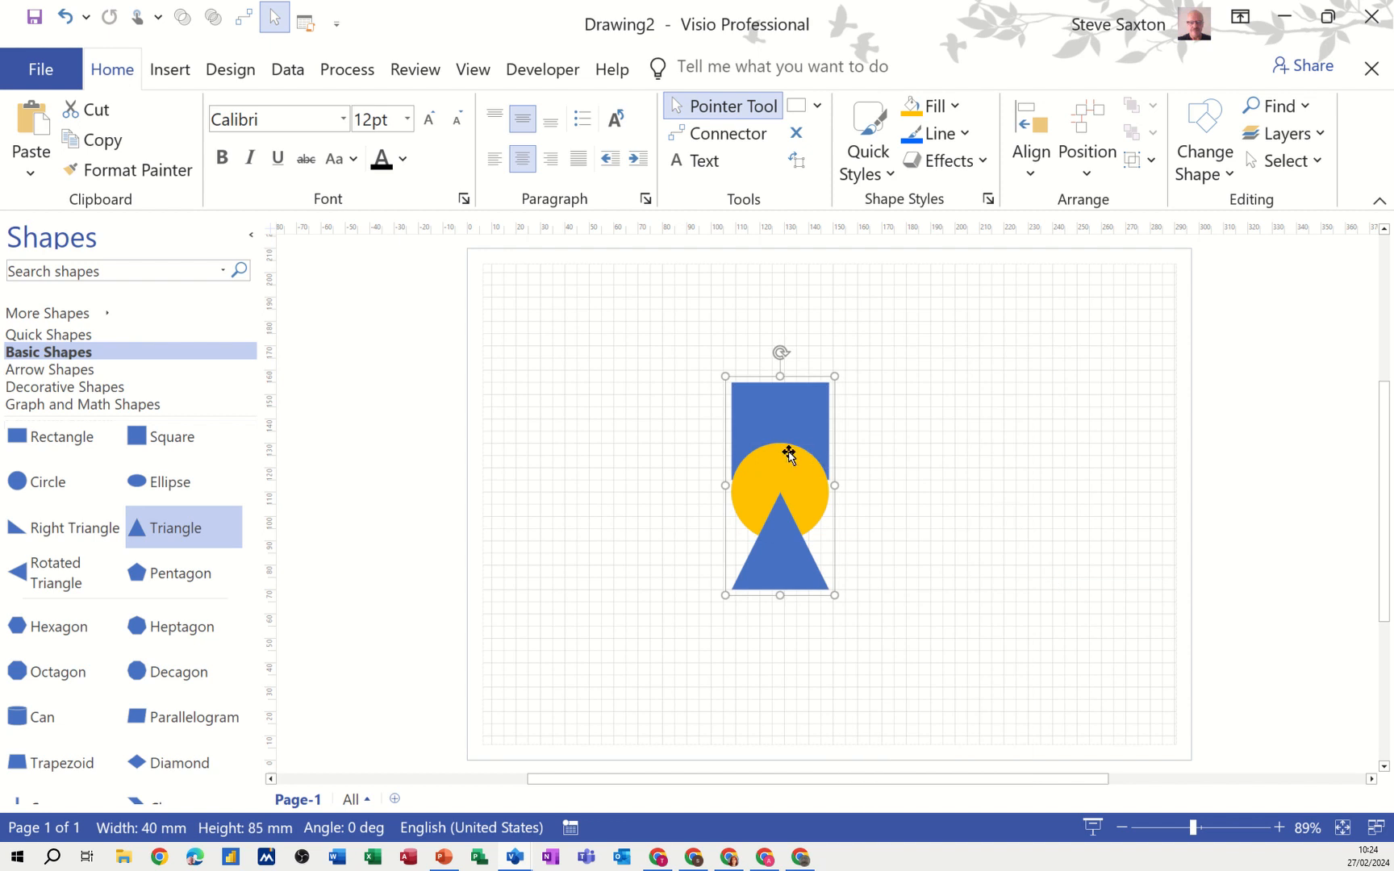
drag(785, 452, 730, 391)
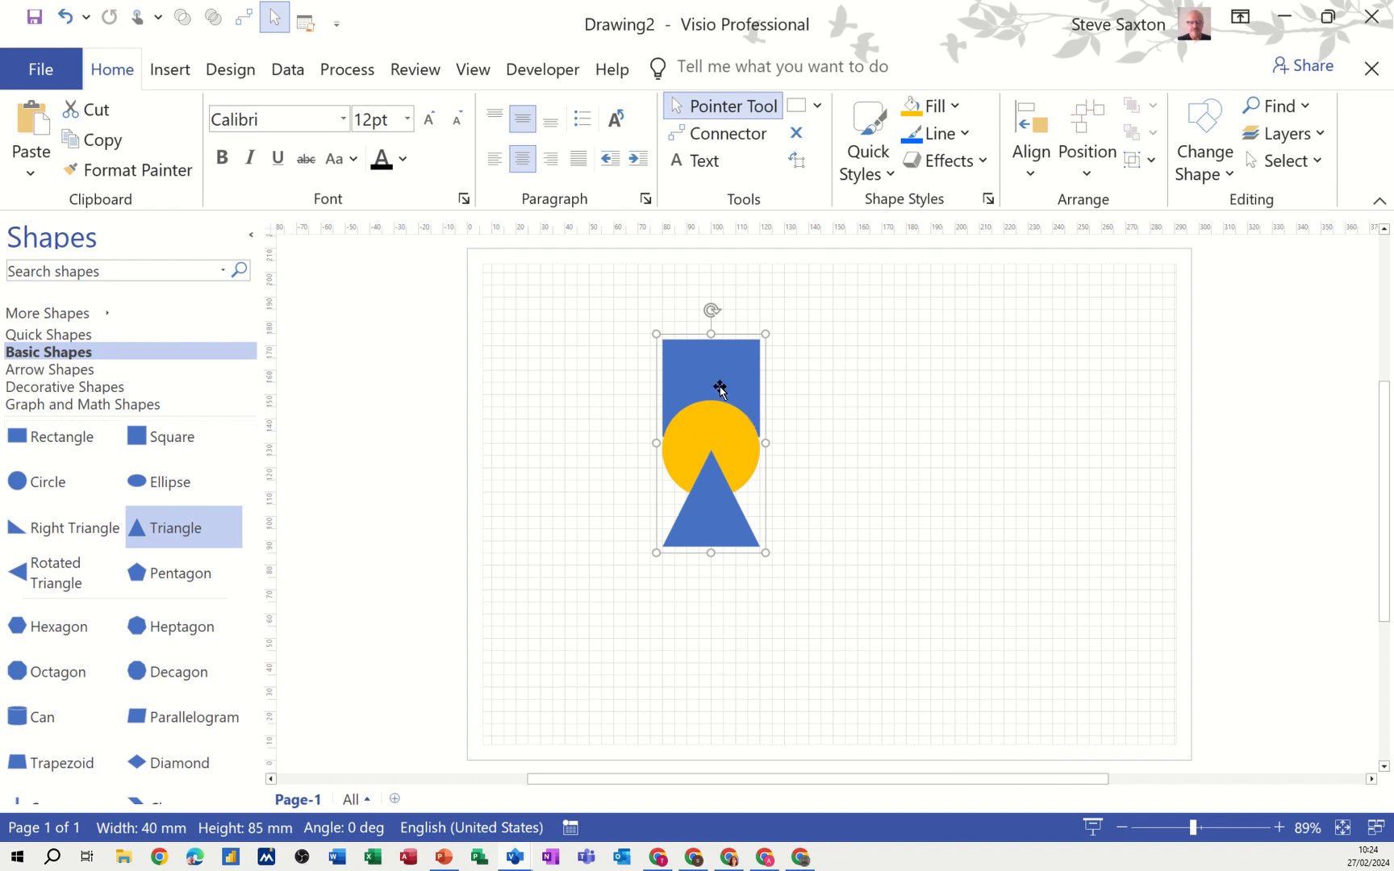
drag(716, 389, 626, 353)
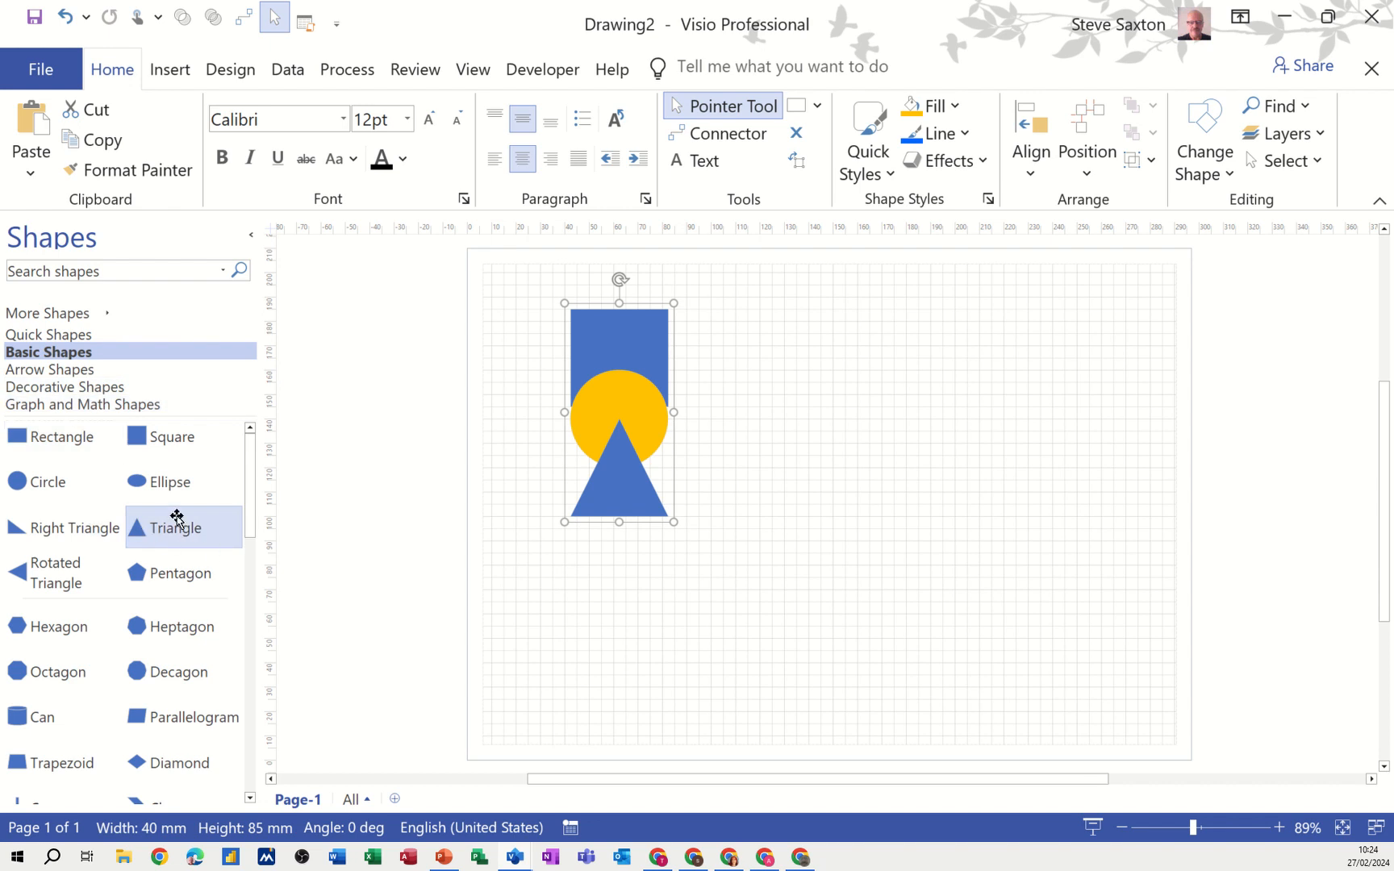
Step: Create a new metric stencil and move the grouped shape from the page into it as a master
click(104, 317)
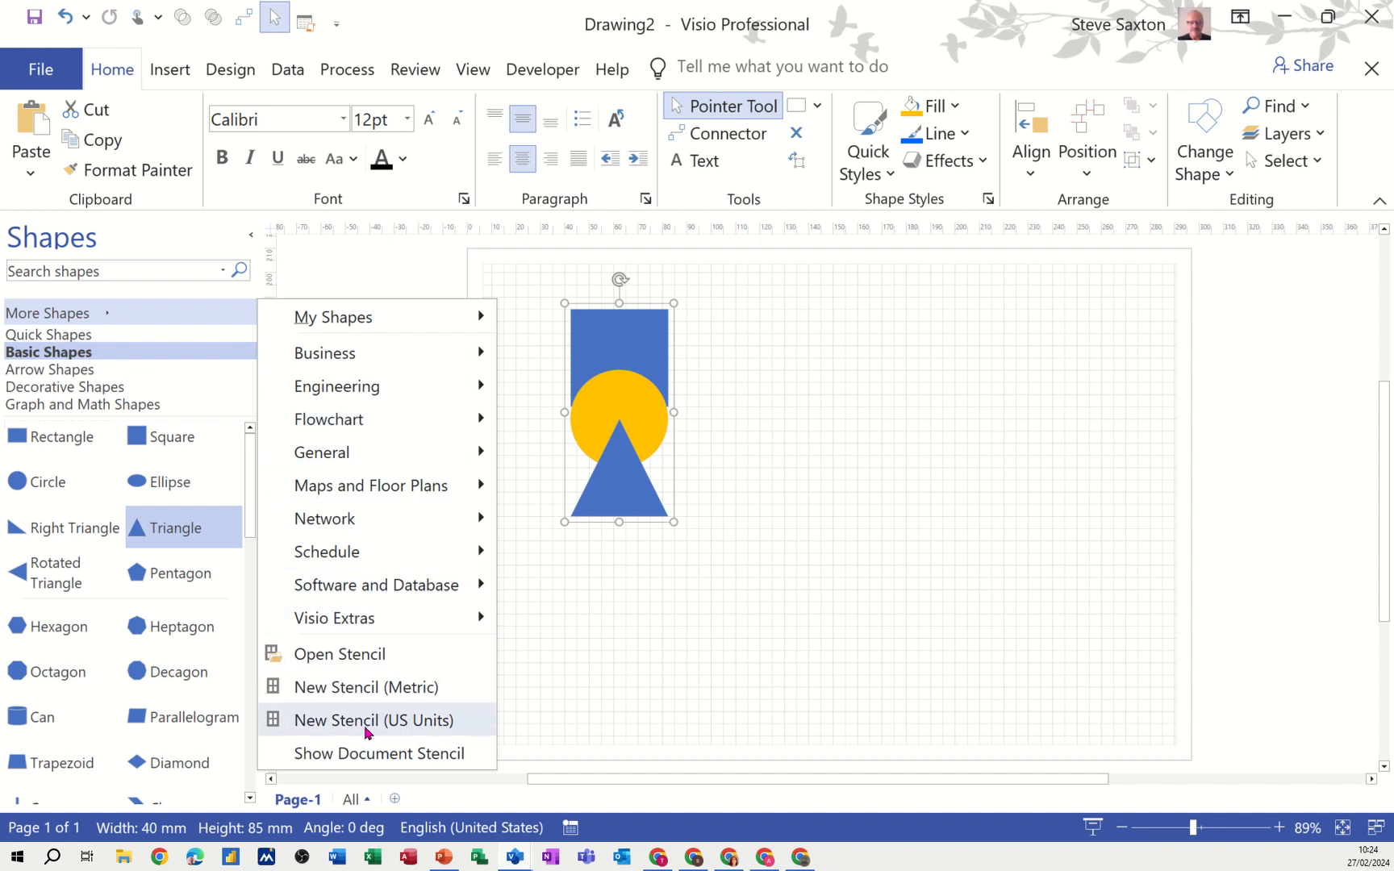
click(342, 689)
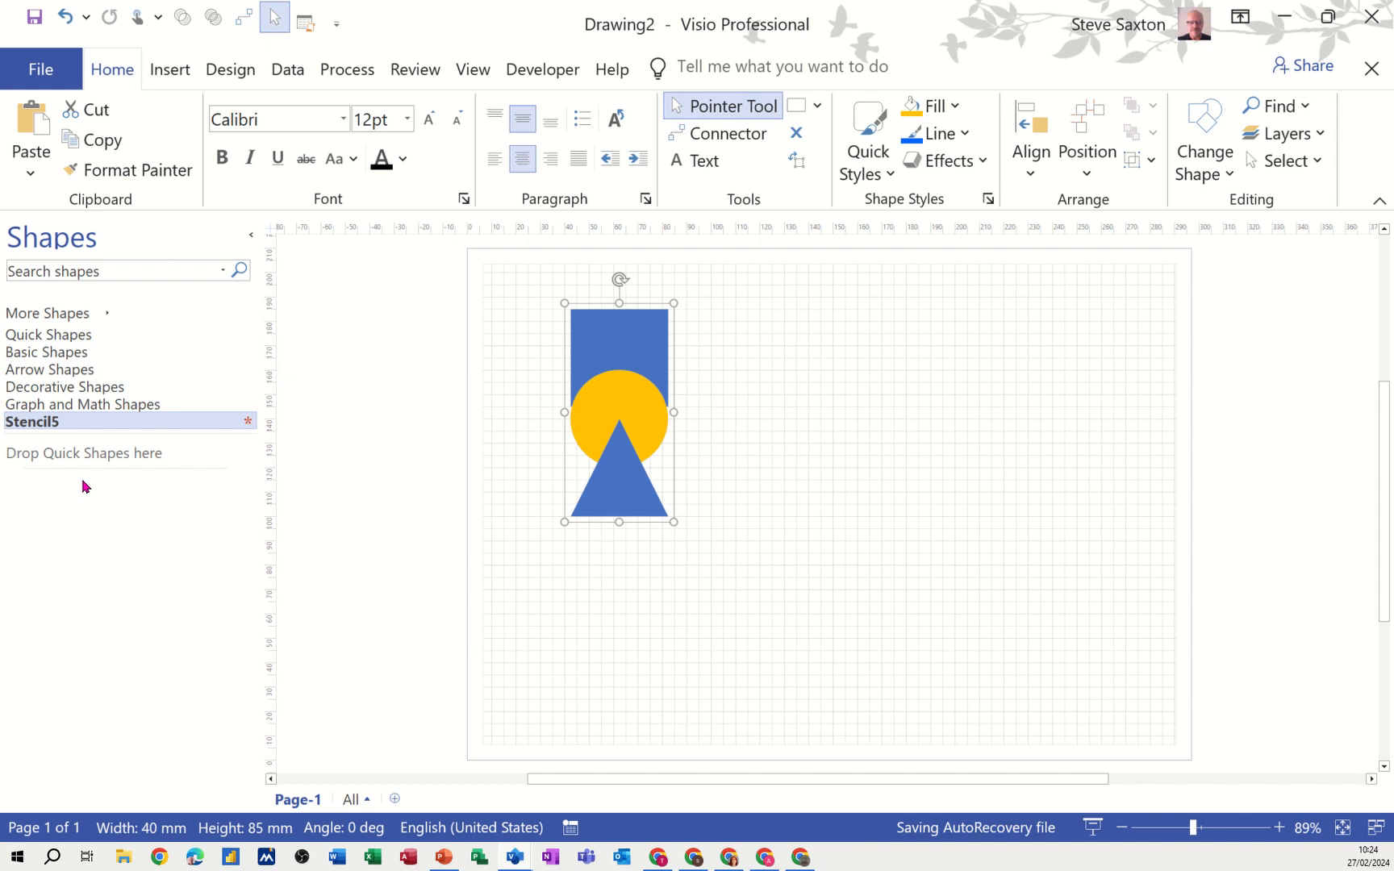
drag(591, 404, 118, 538)
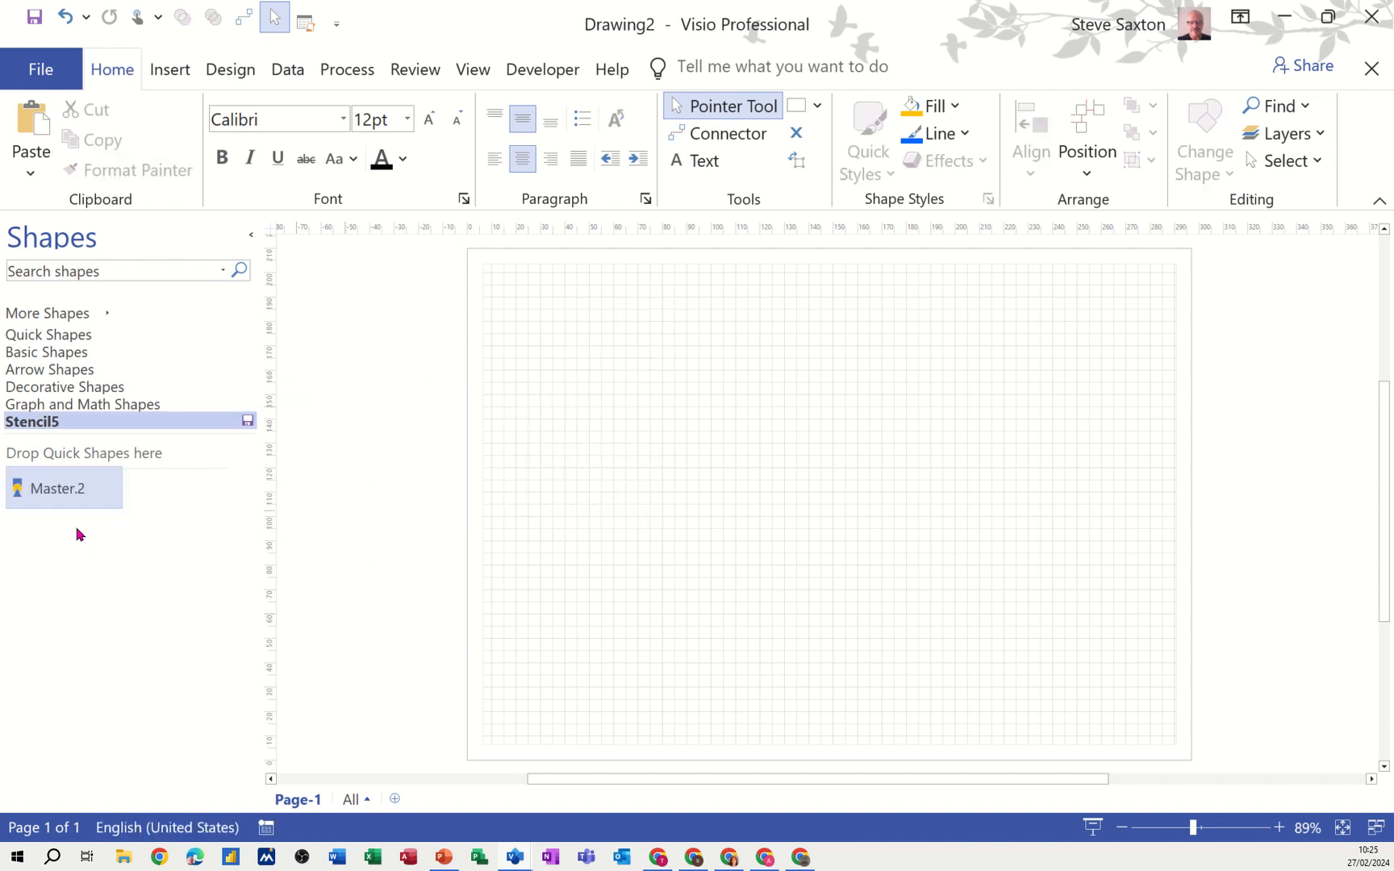
Step: Rename the stencil's new master shape as "my shape"
click(50, 489)
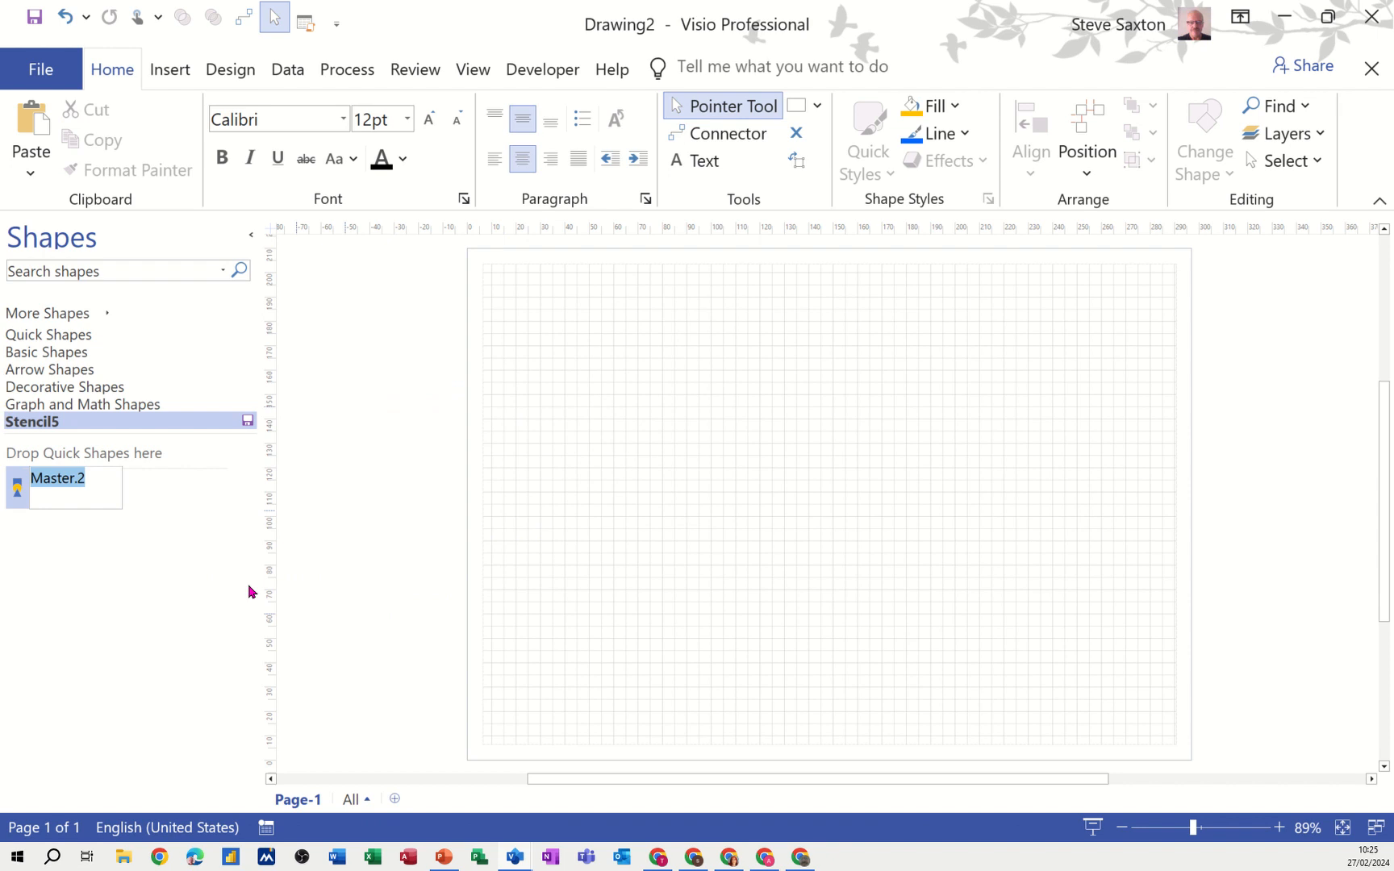
text(my shape)
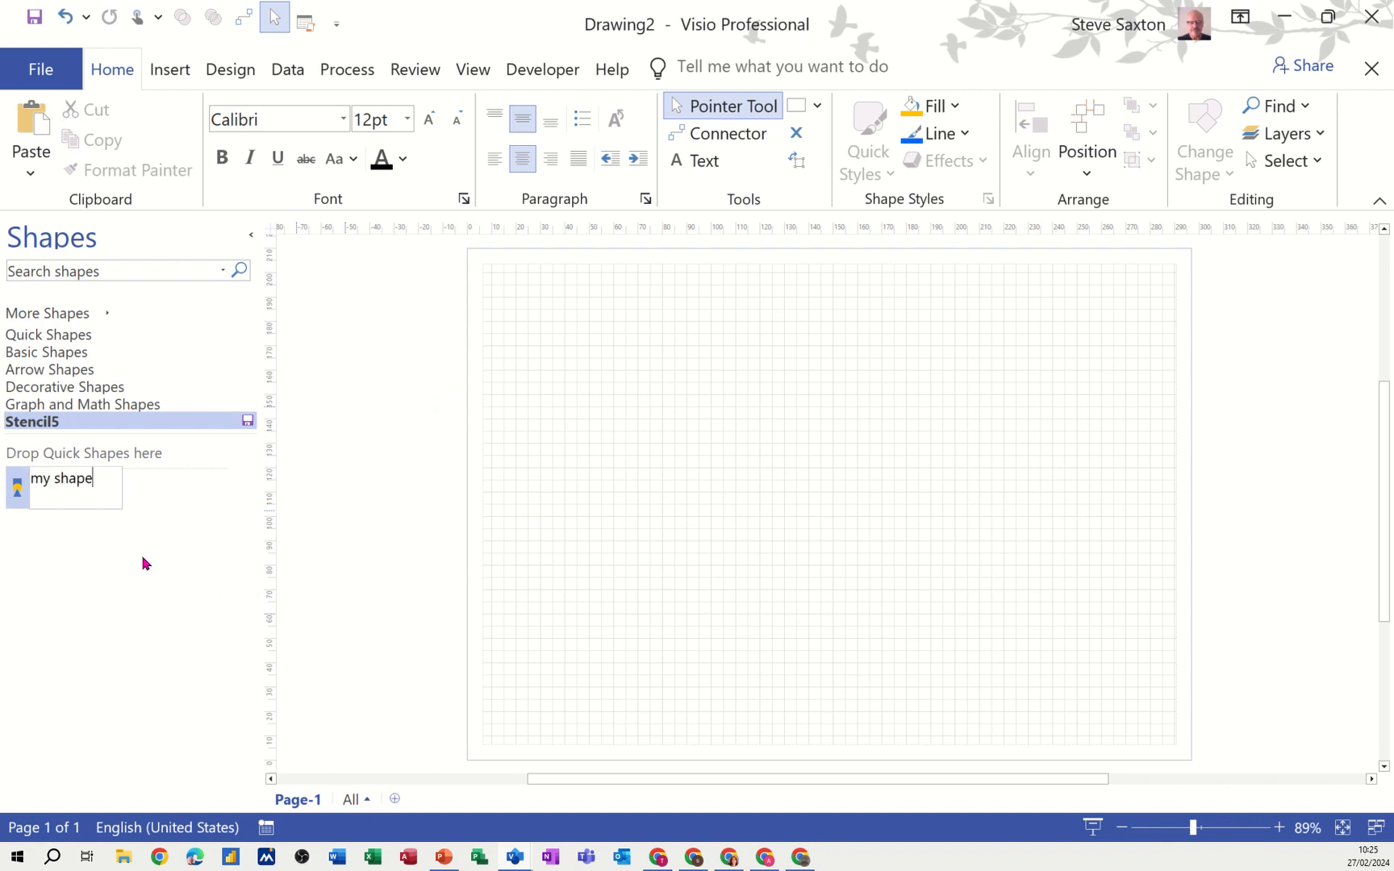
key(Return)
Step: Place three copies of "my shape" in an evenly spaced horizontal row across the page
drag(37, 488, 593, 468)
drag(37, 488, 773, 461)
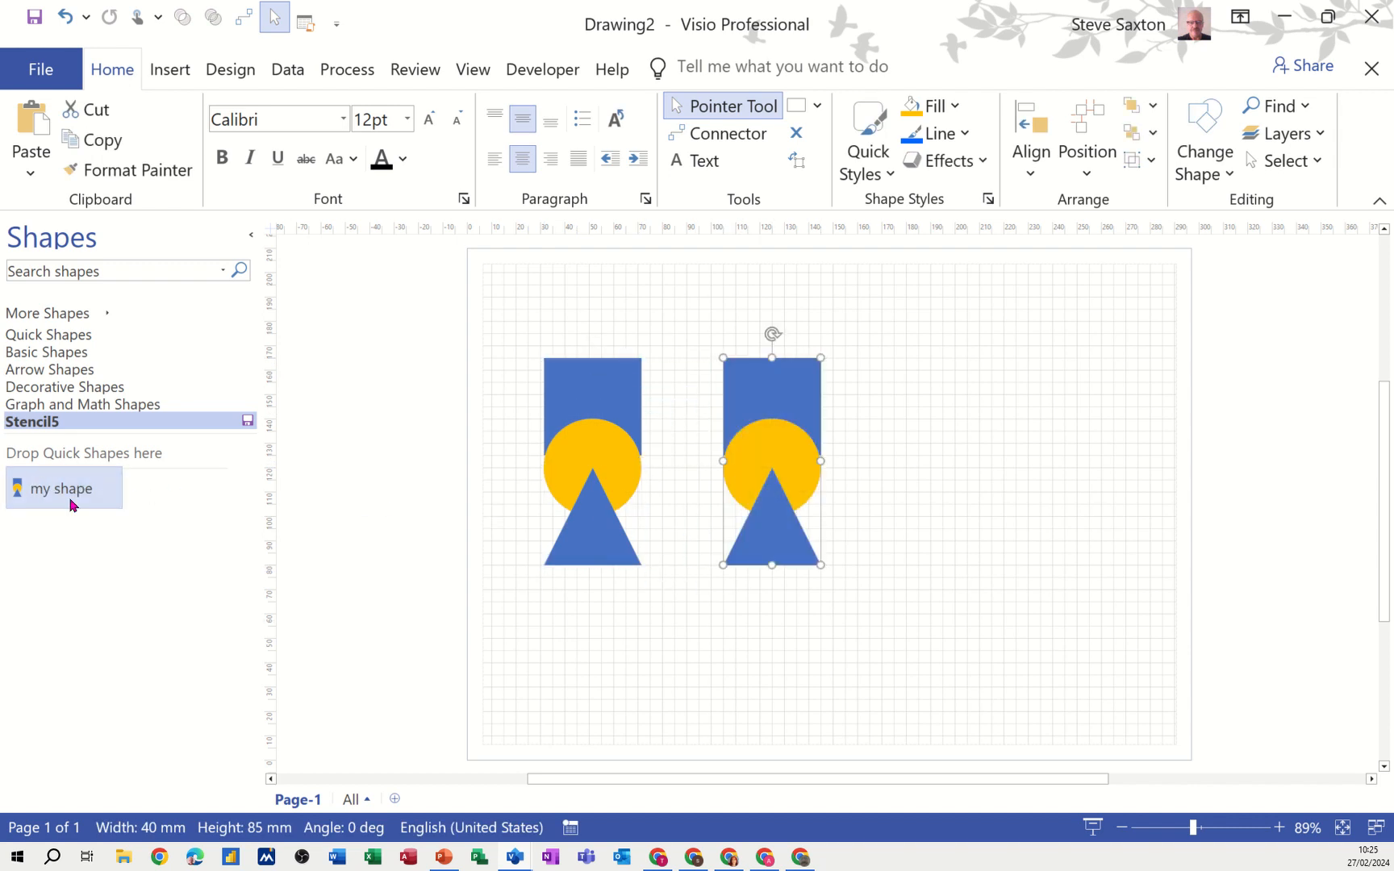
drag(71, 505, 952, 465)
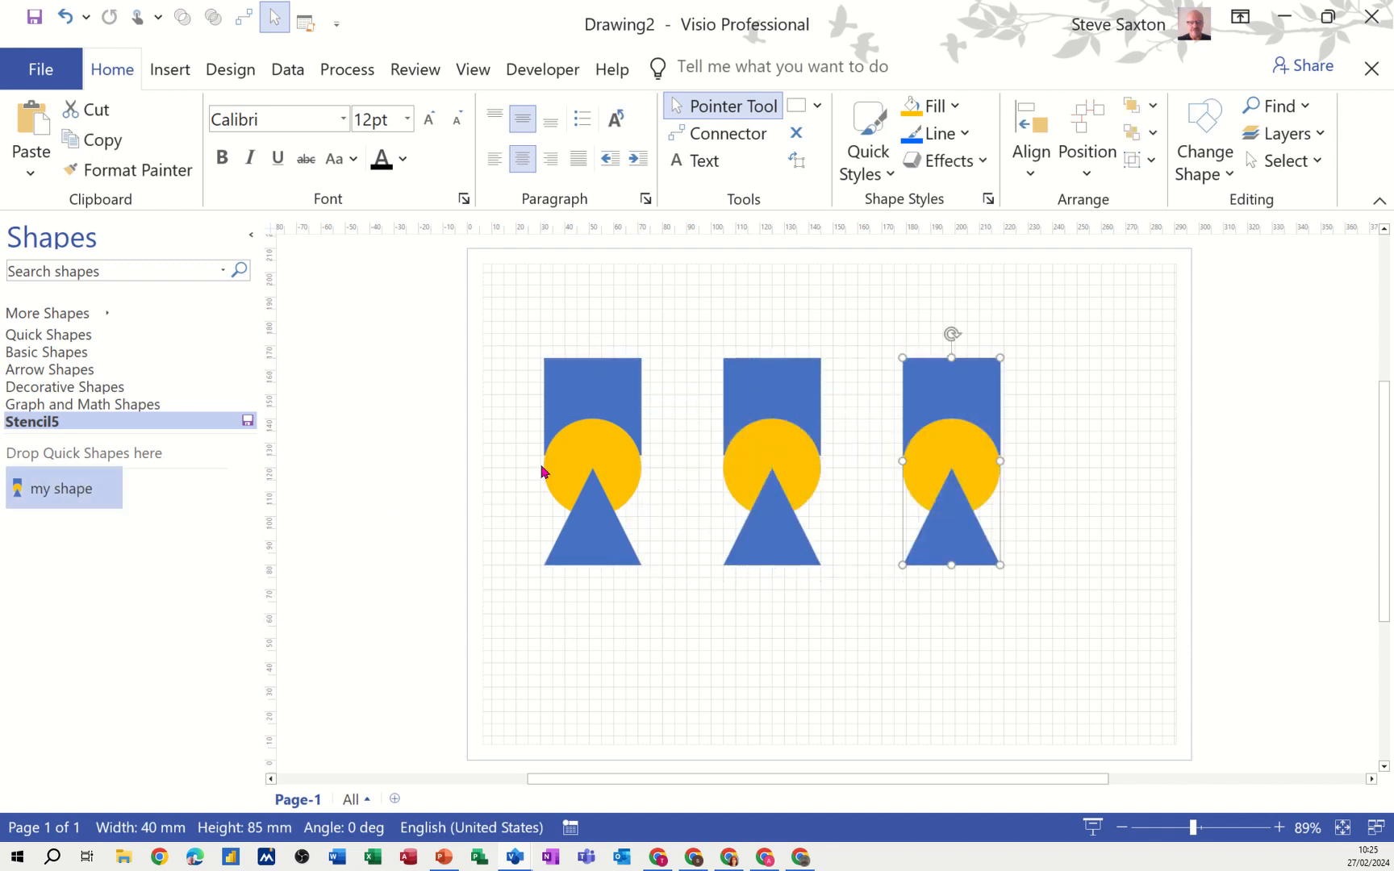
Step: Add the Square from Basic Shapes and the Neutral Face from Decorative Shapes to the custom stencil
click(247, 421)
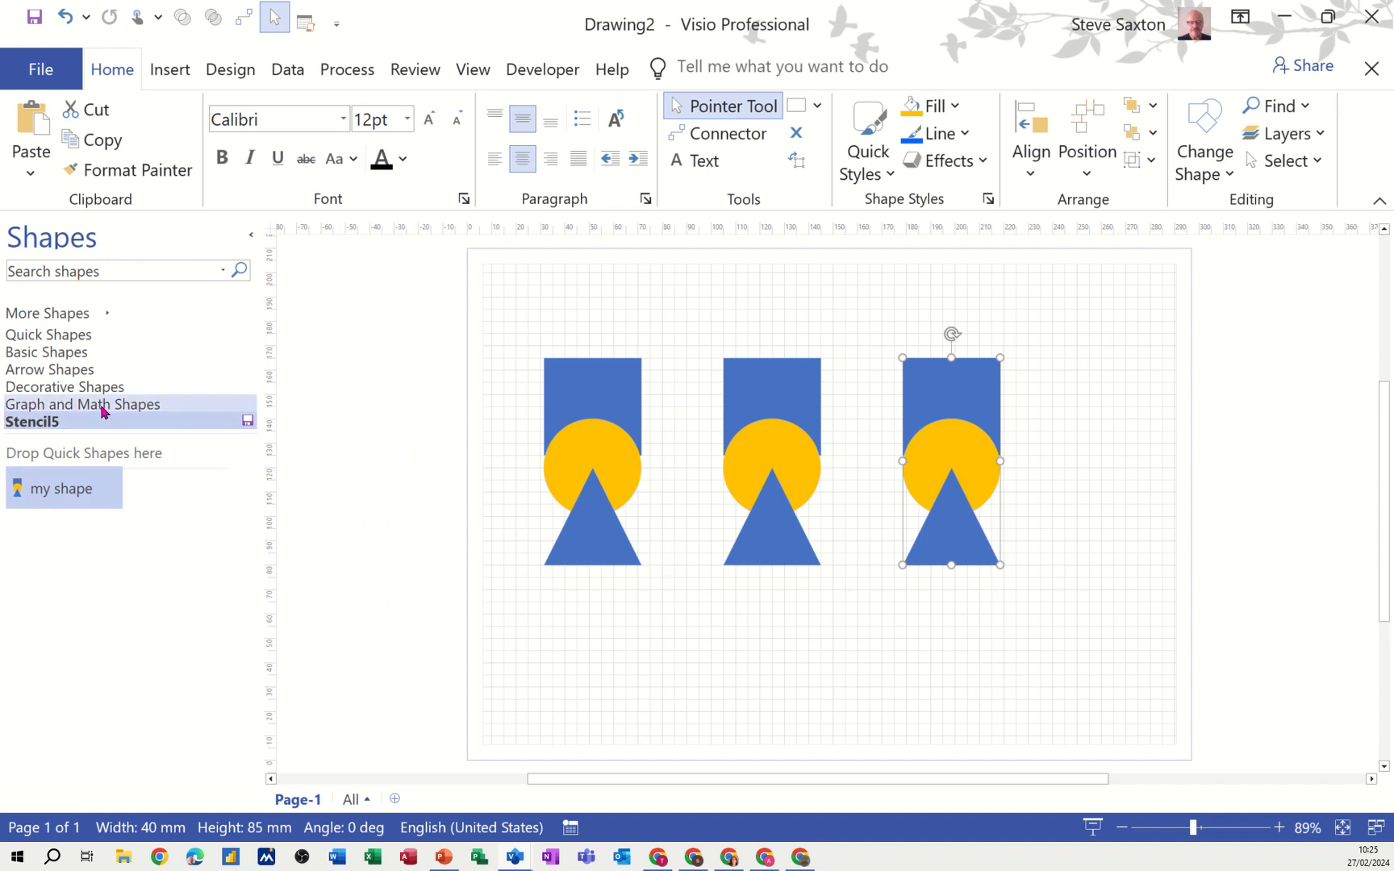
click(93, 357)
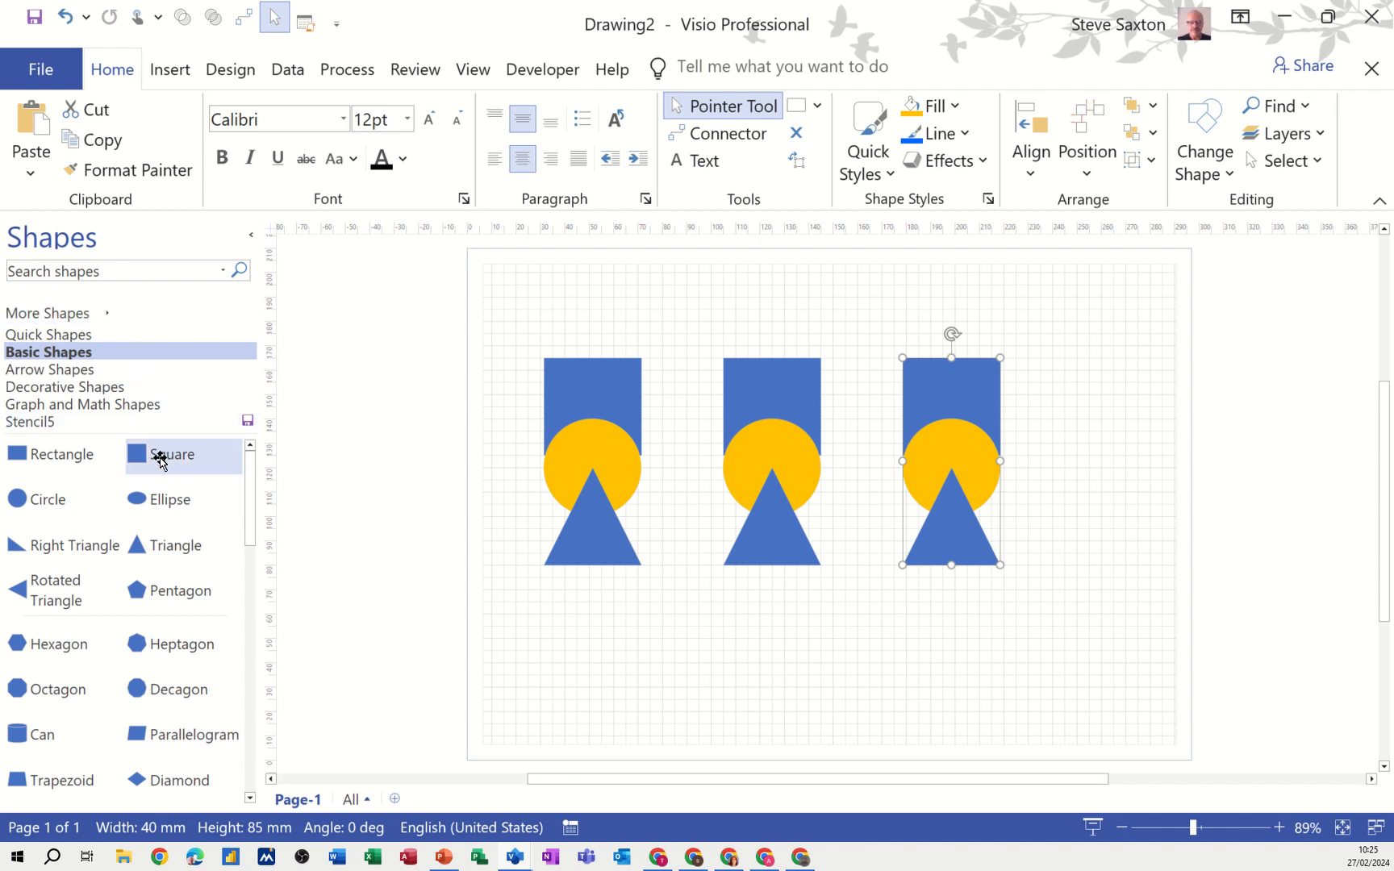
drag(160, 460, 125, 539)
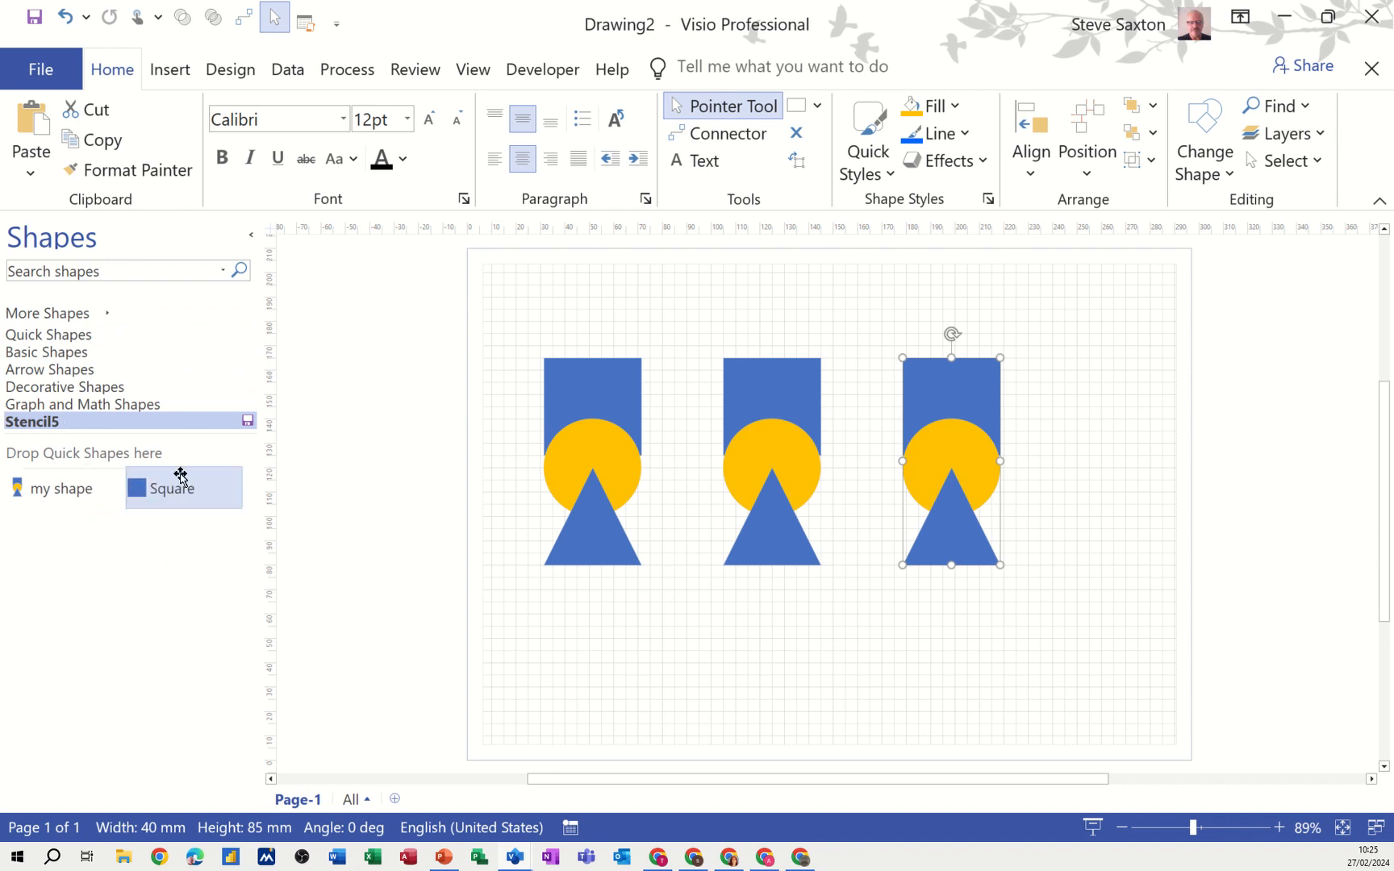
click(70, 389)
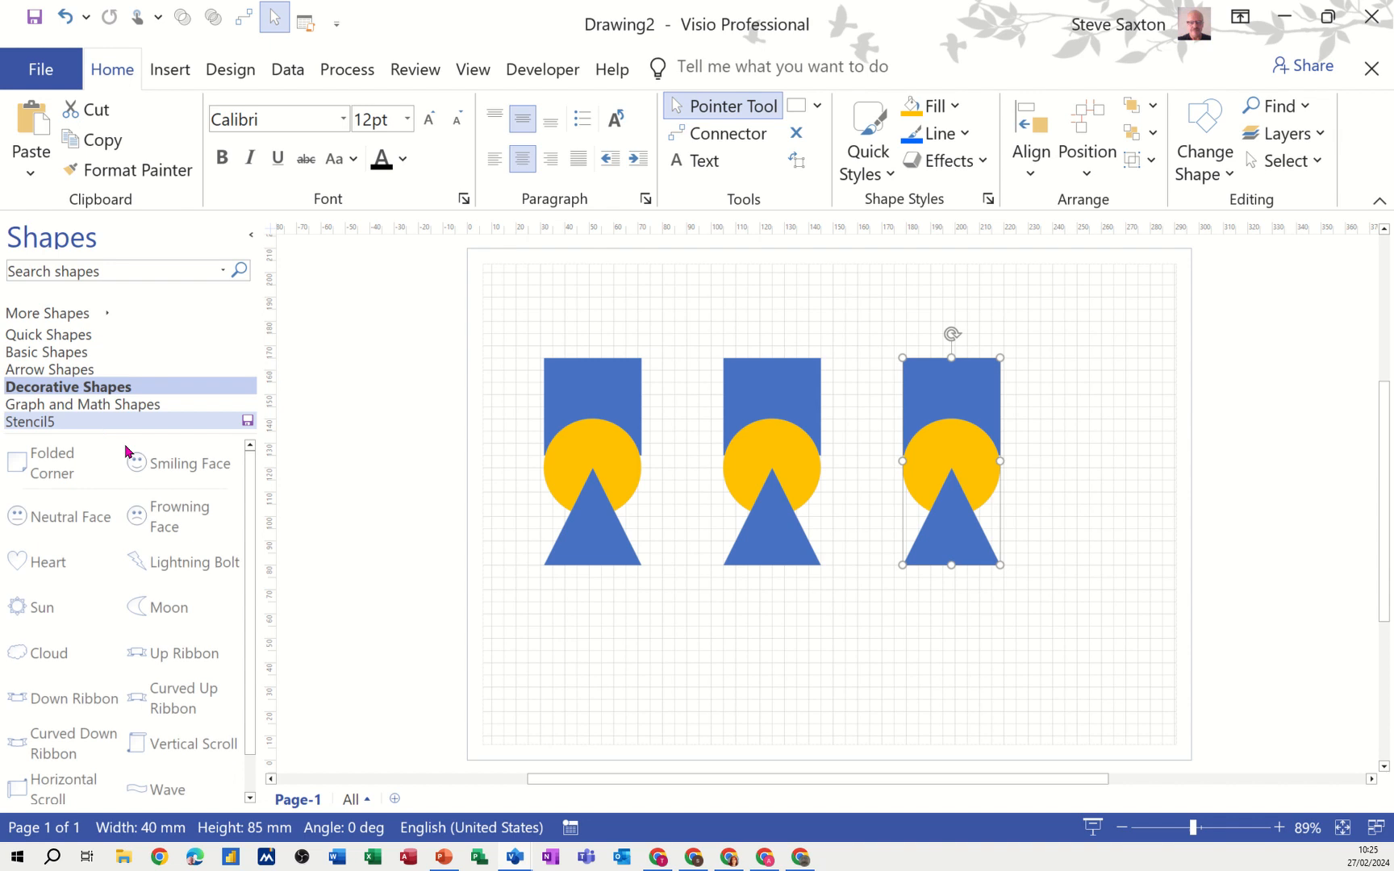
click(56, 423)
drag(58, 423, 117, 548)
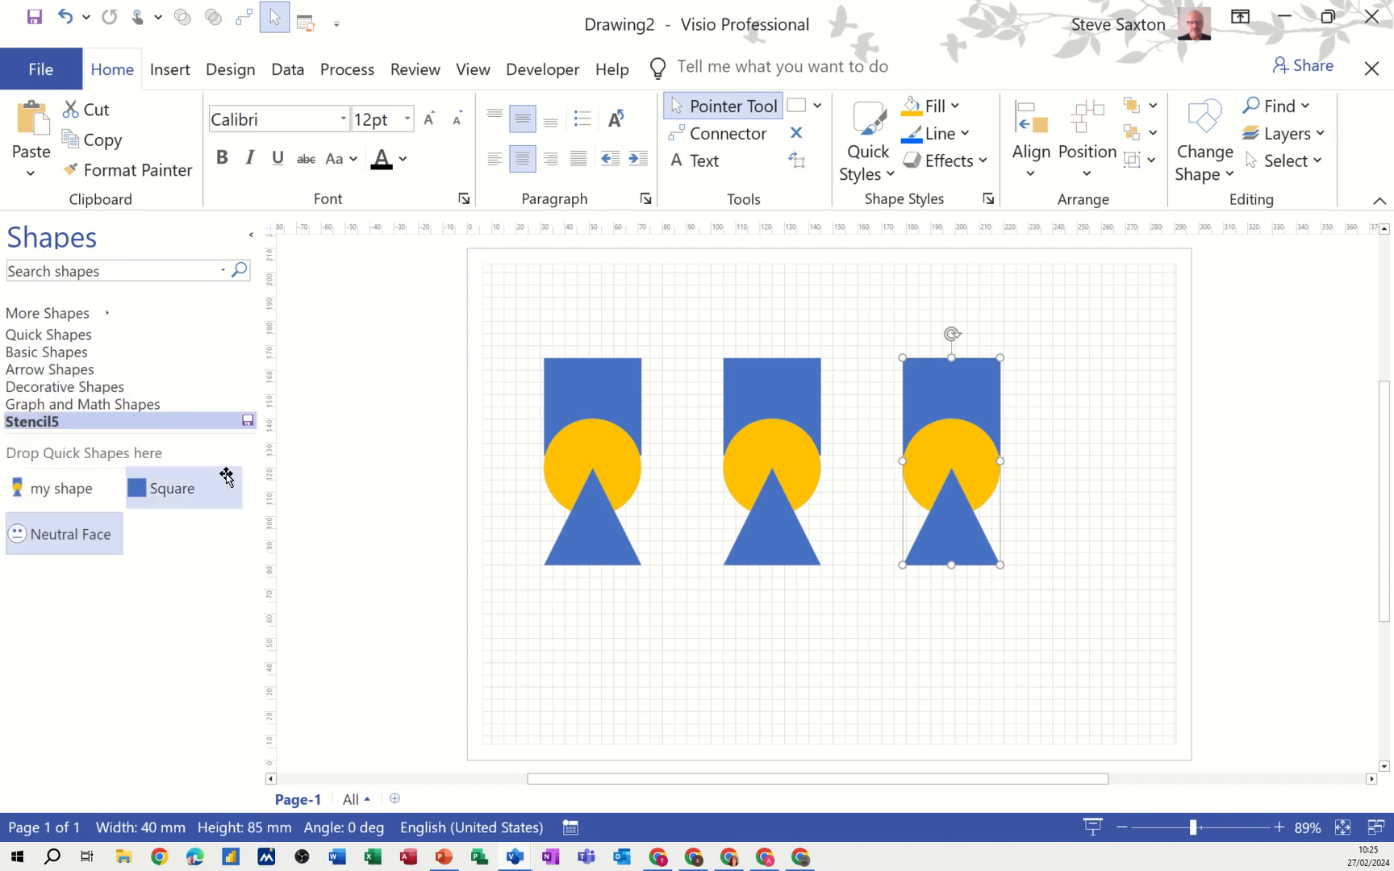
Step: Save the custom stencil as "myshapes 2" in the My Shapes folder and close it
click(246, 423)
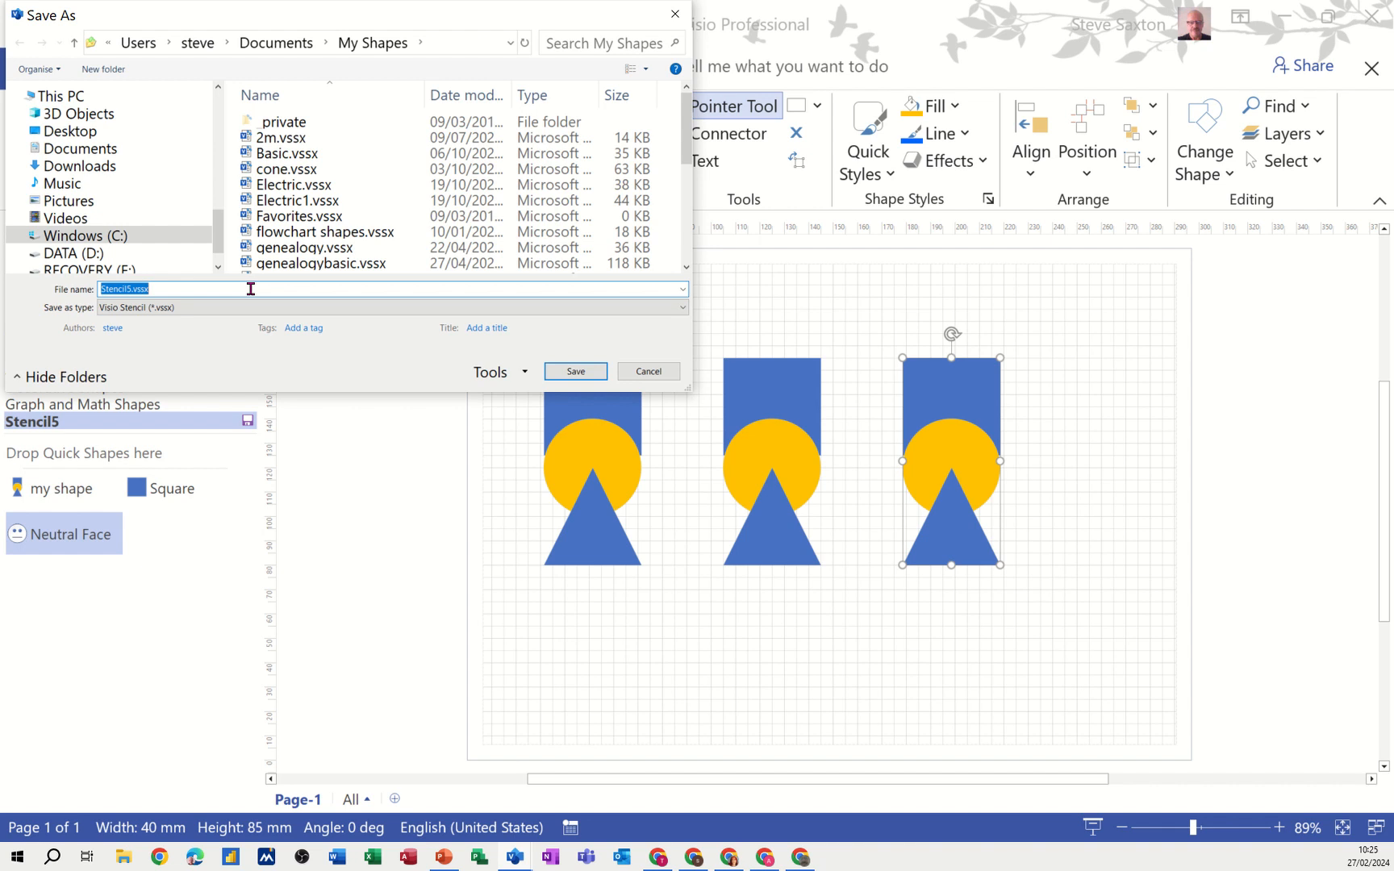
text(myshapes 2)
key(Return)
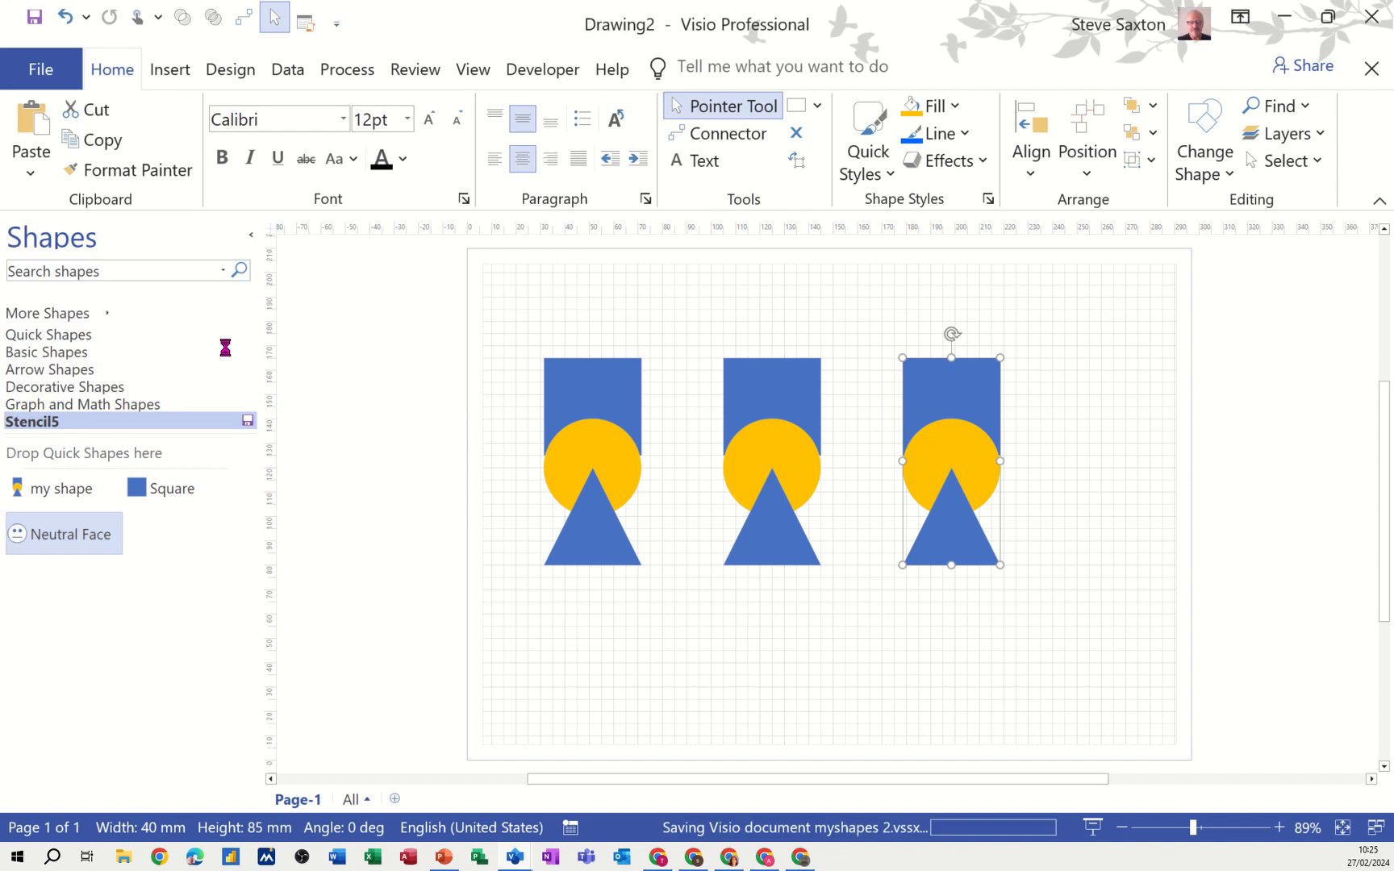
right_click(97, 425)
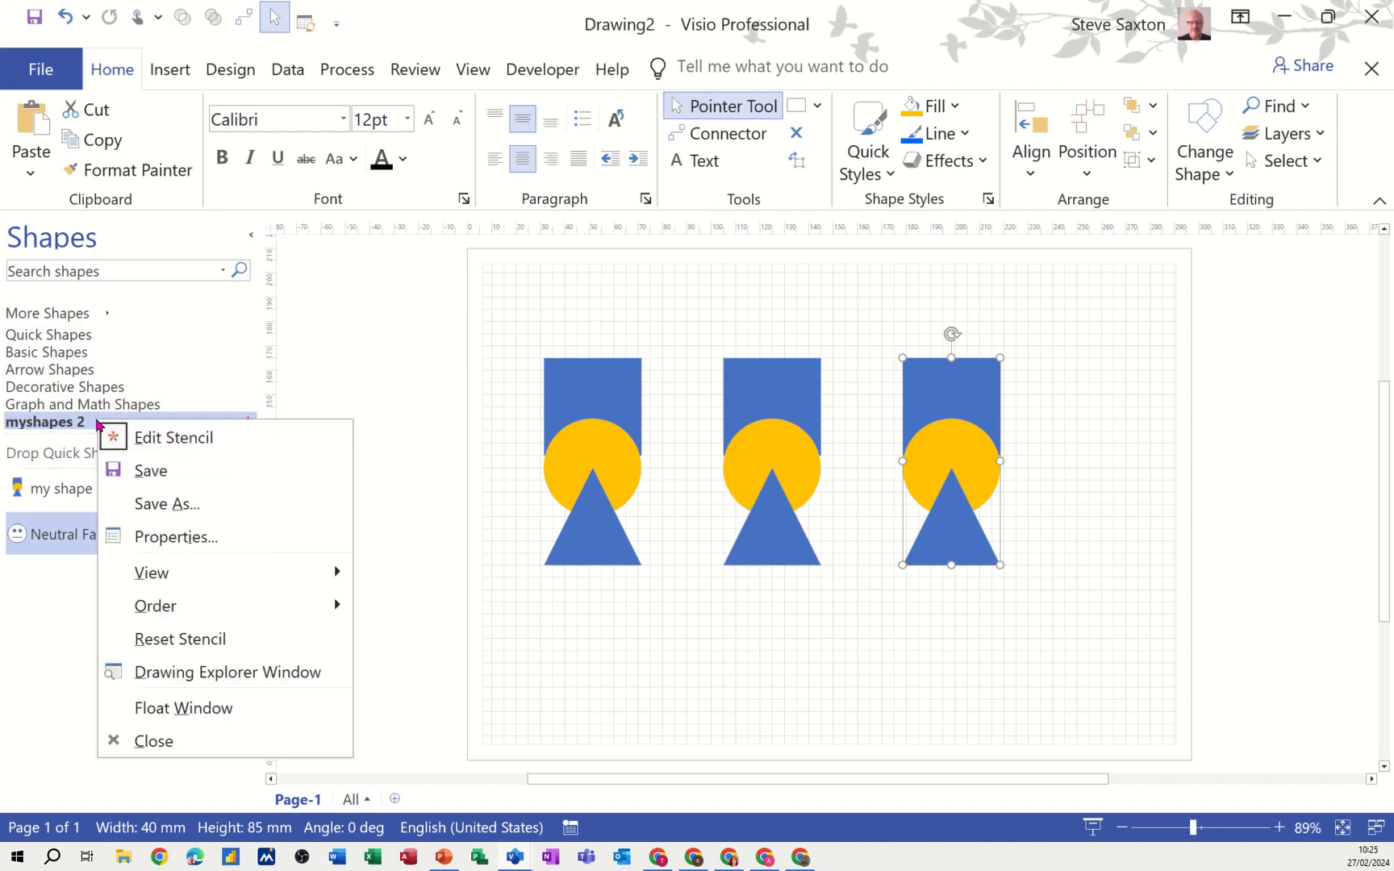
click(149, 741)
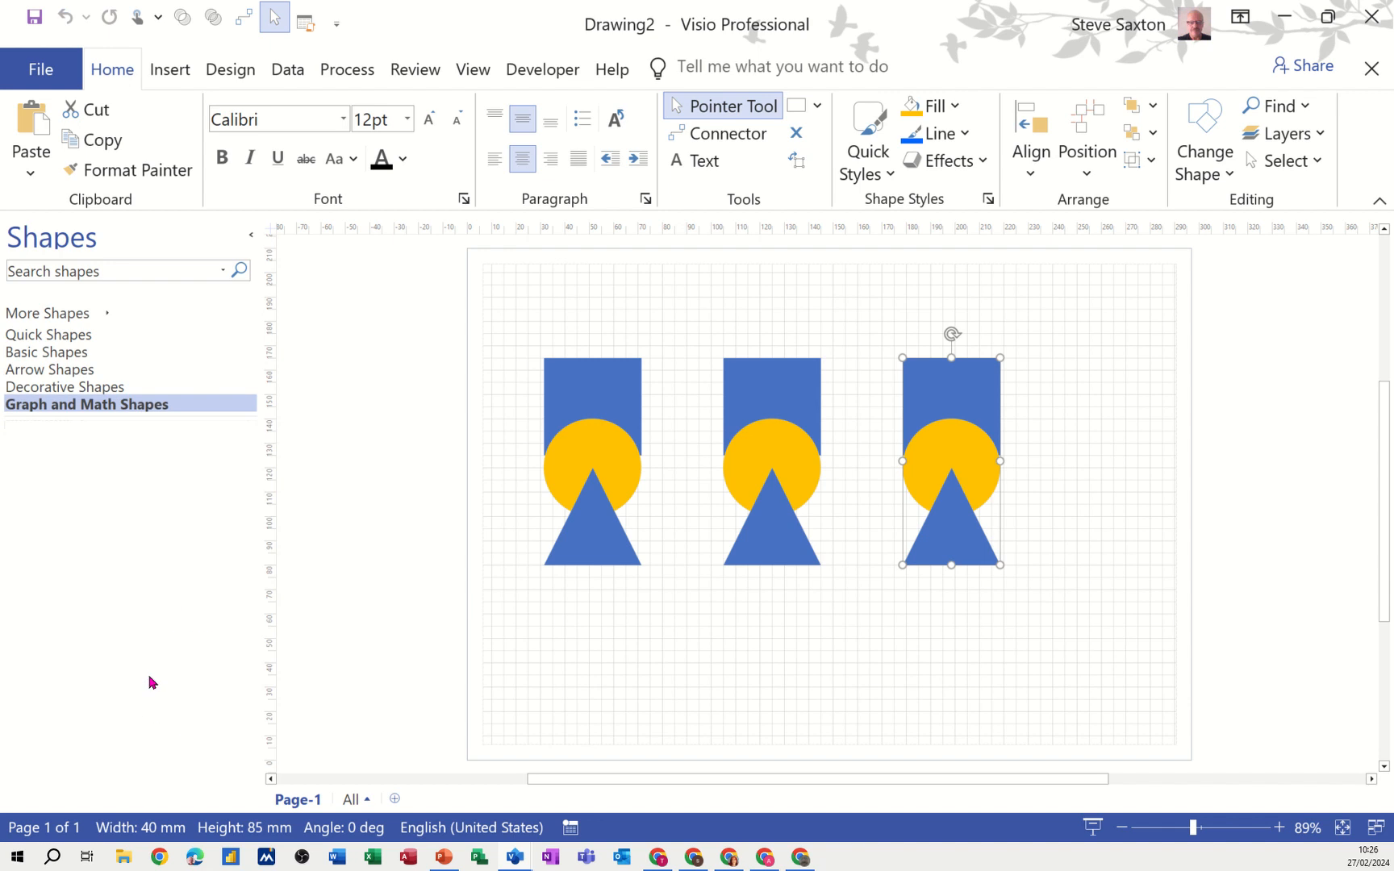
Step: Reopen the saved stencil "myshapes 2.vssx" and place its Neutral Face below the leftmost shape on the page
click(107, 320)
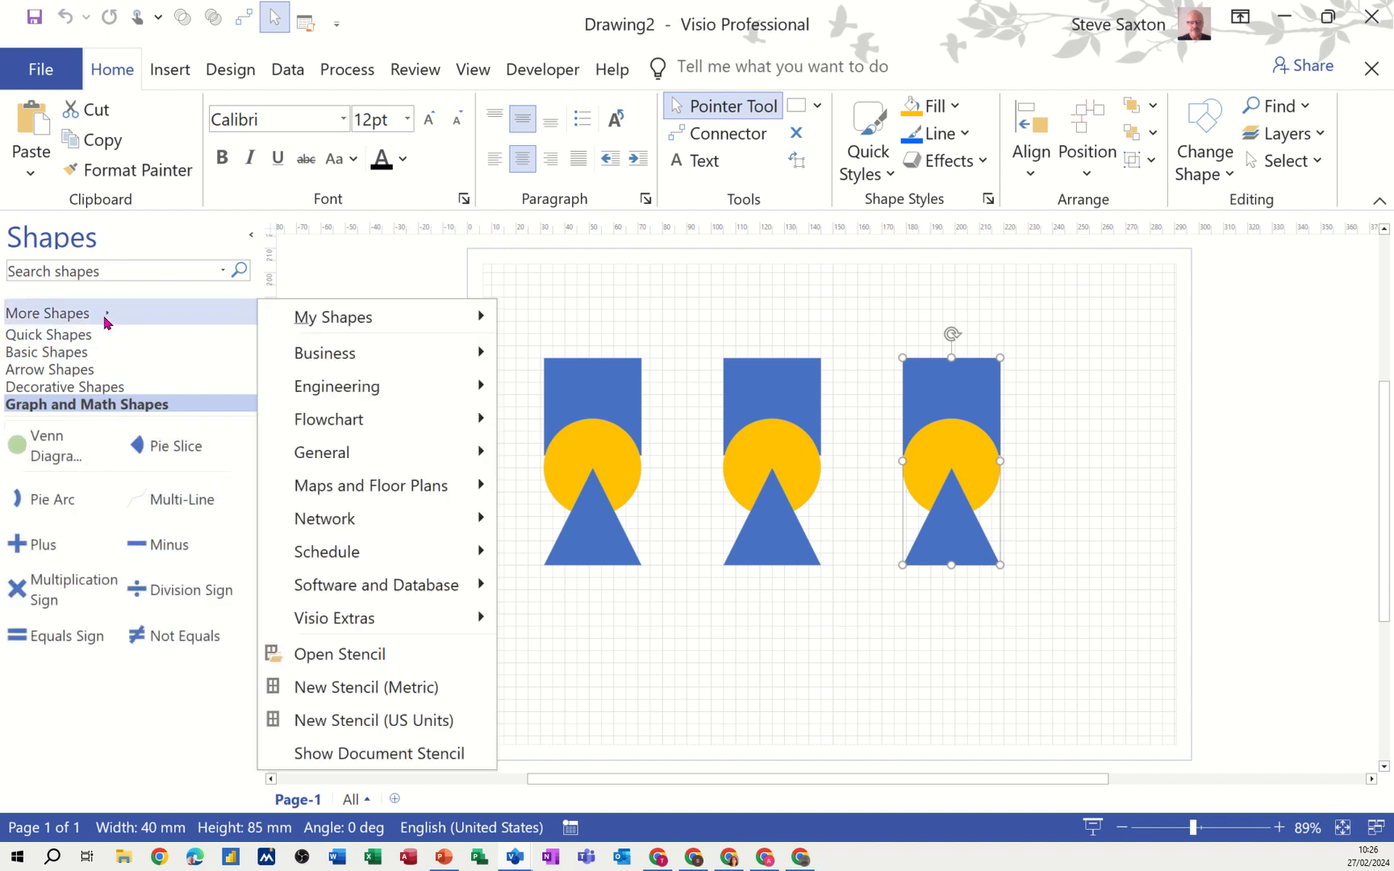
click(329, 657)
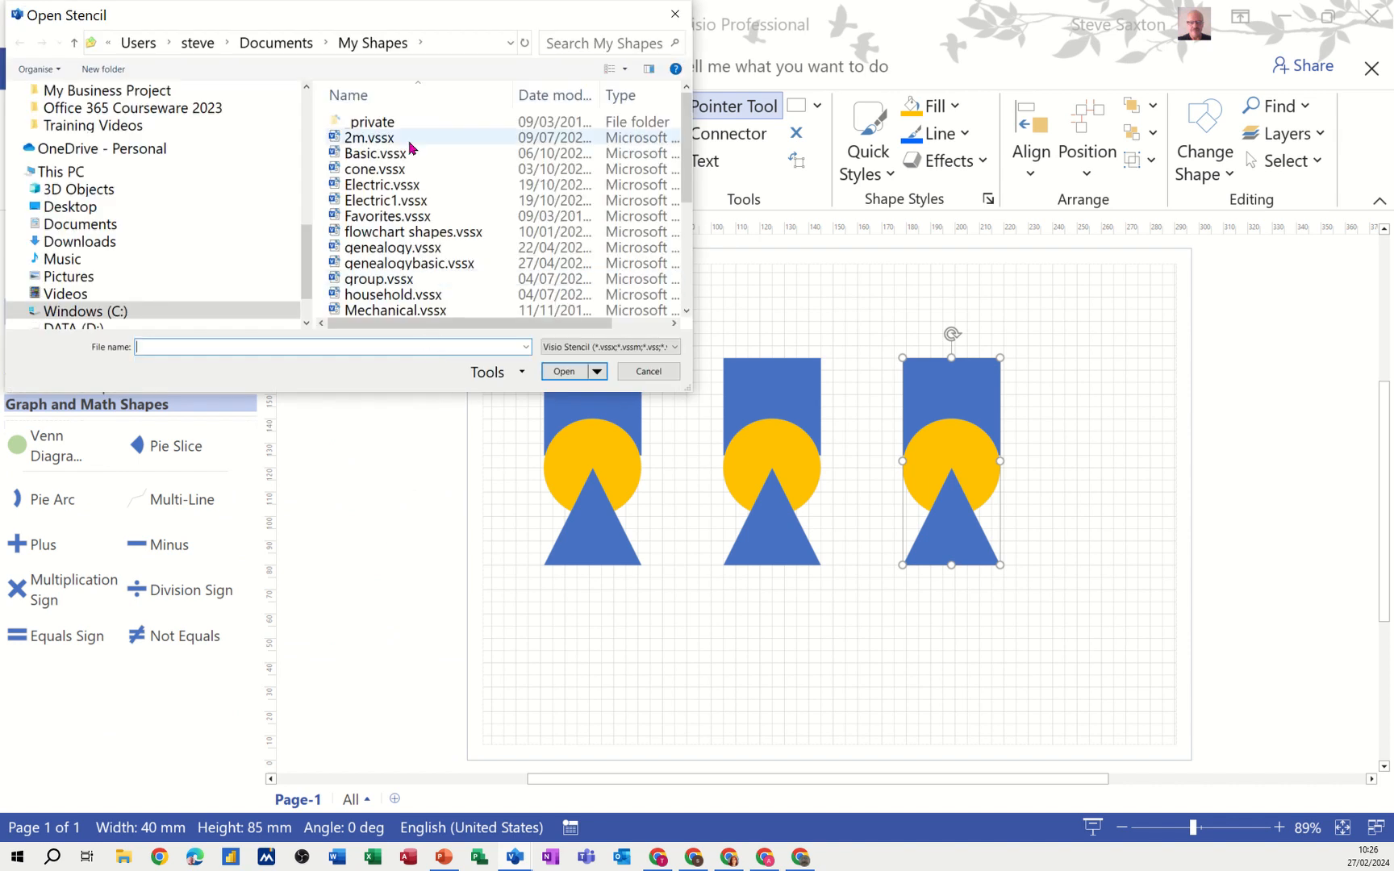
scroll(428, 240, down, 4)
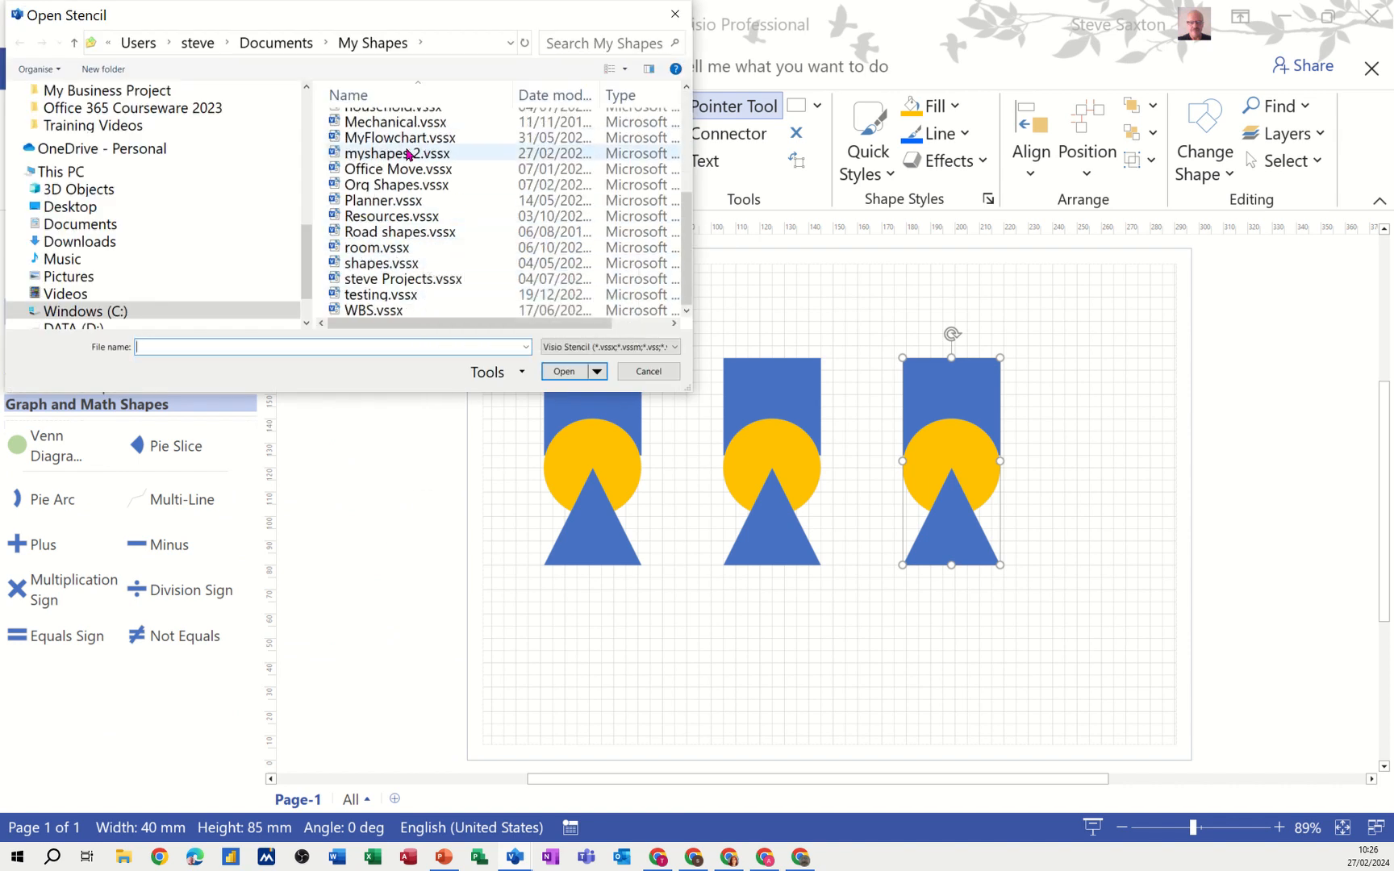
double_click(399, 153)
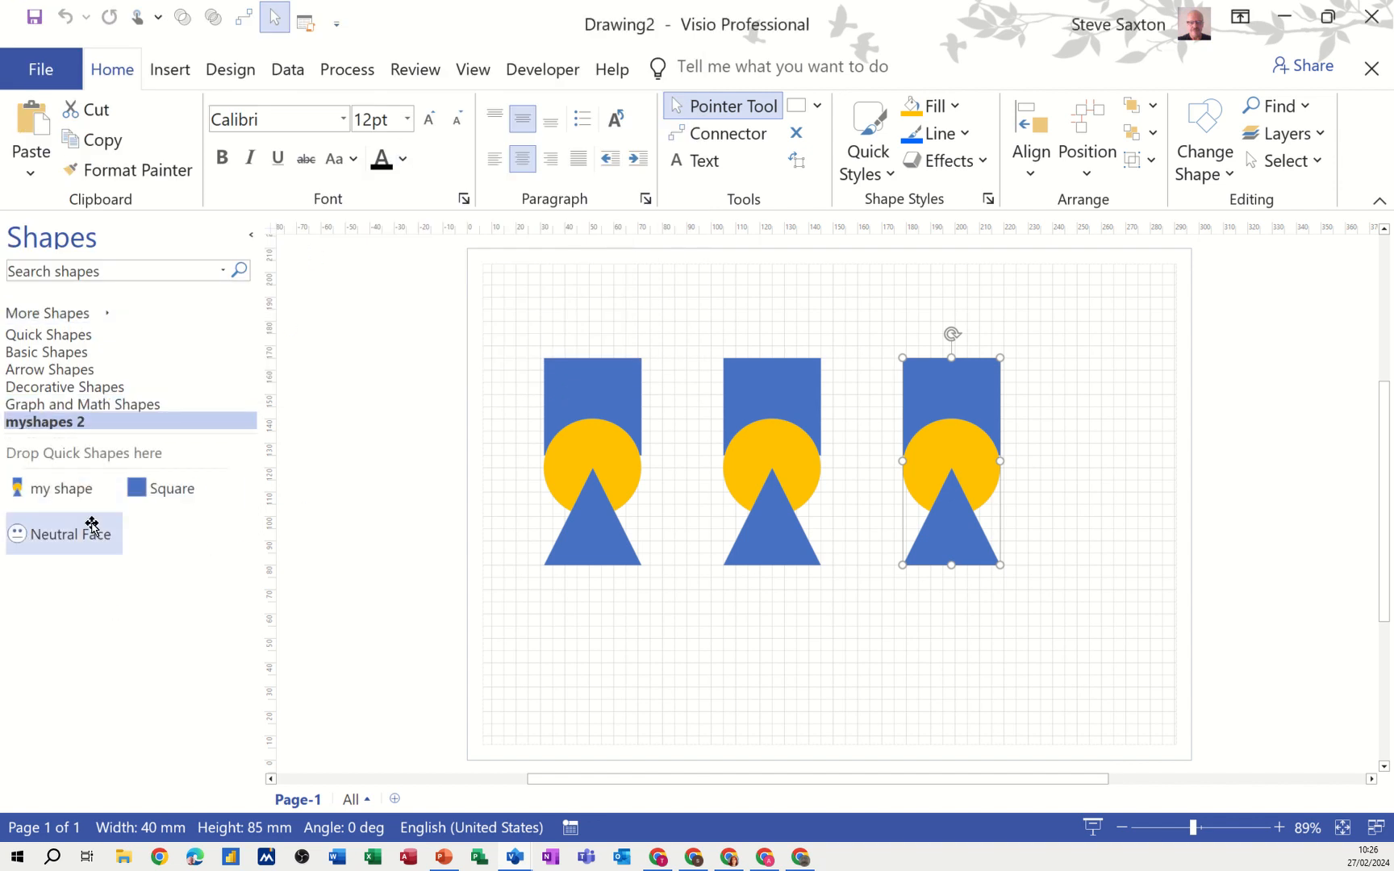
drag(66, 535, 595, 634)
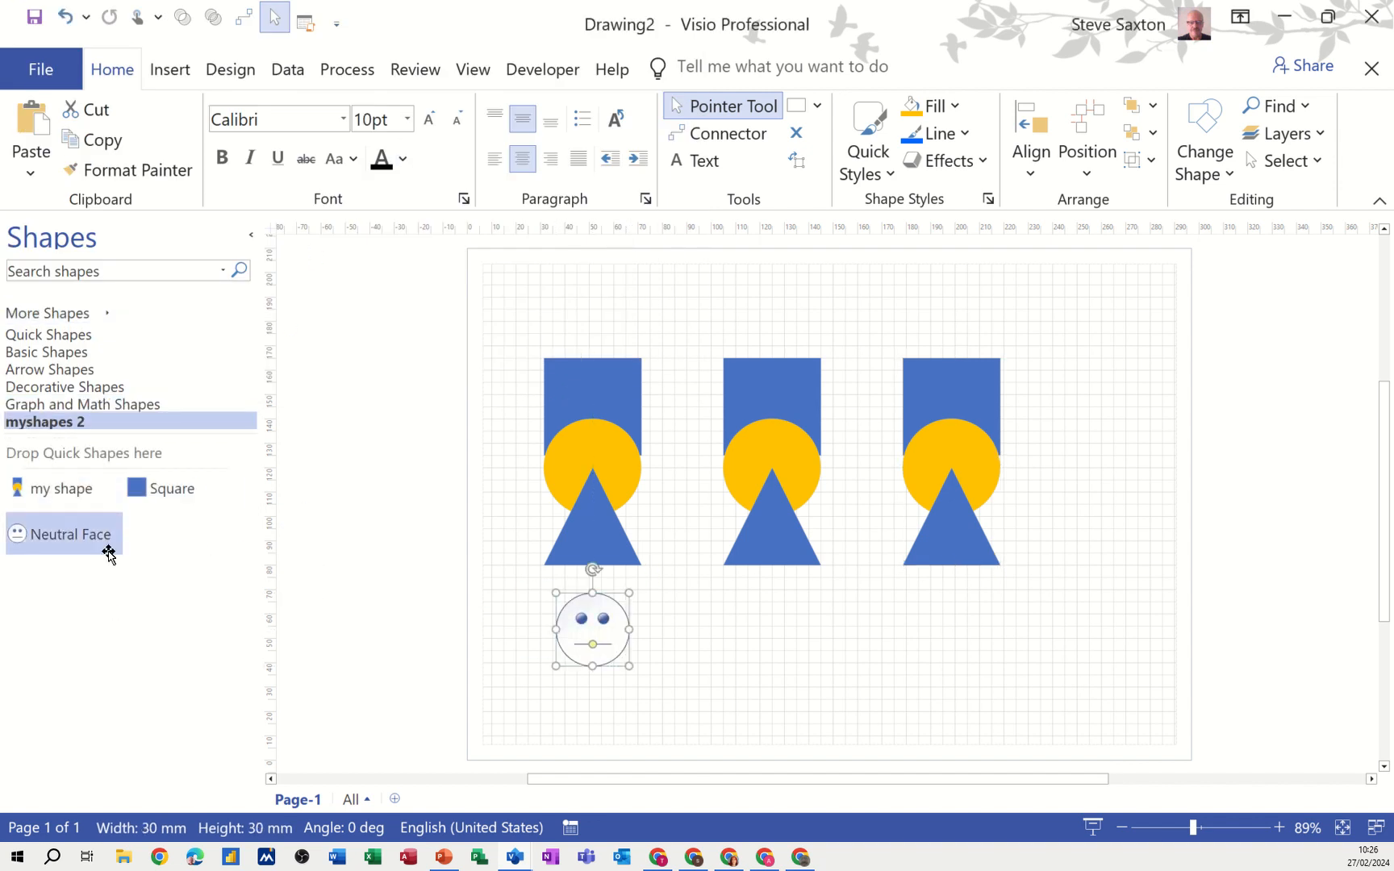
Step: Close the "myshapes 2" stencil and delete all shapes from the page
right_click(163, 427)
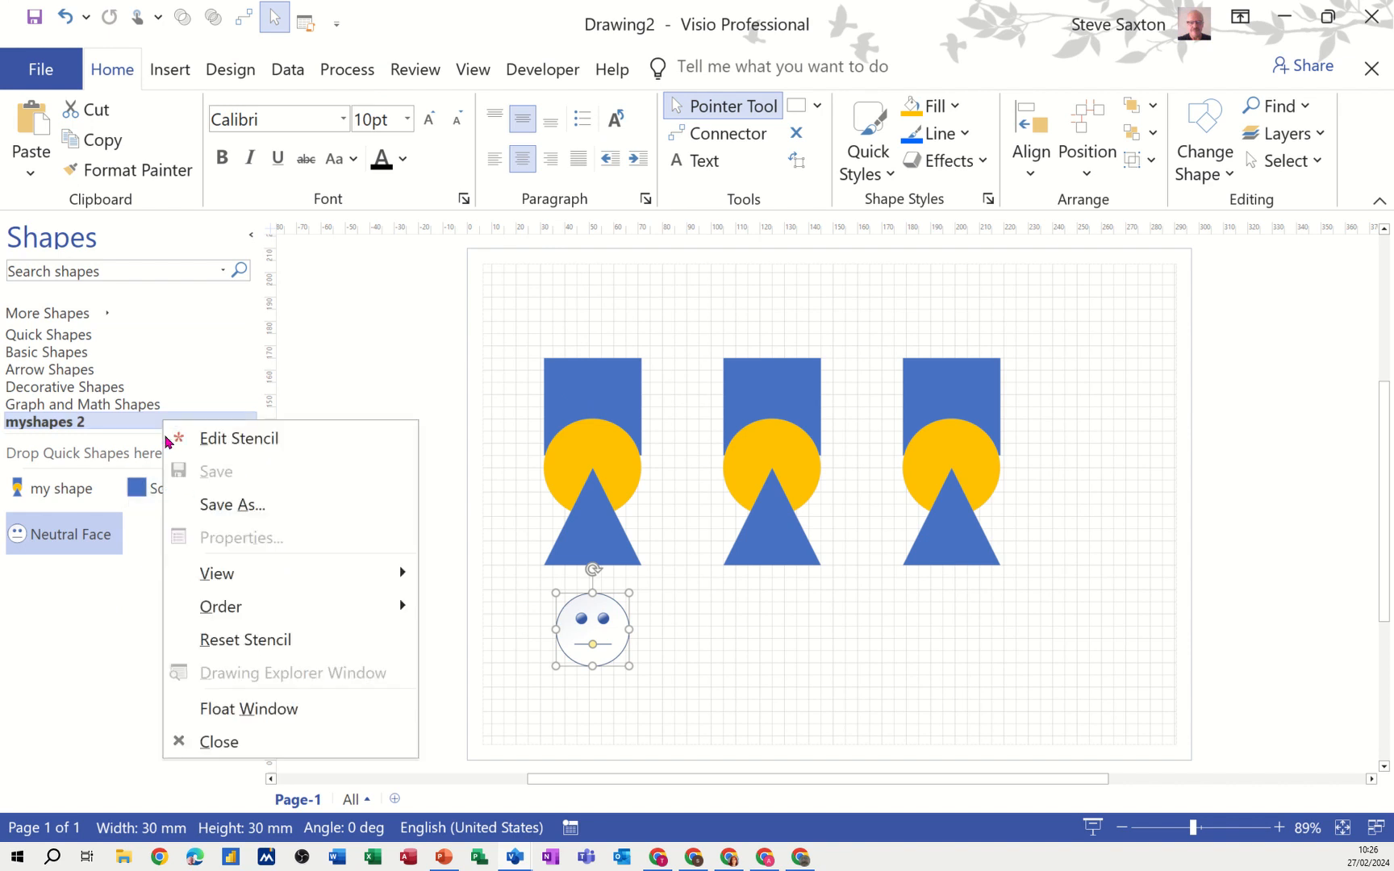
click(242, 742)
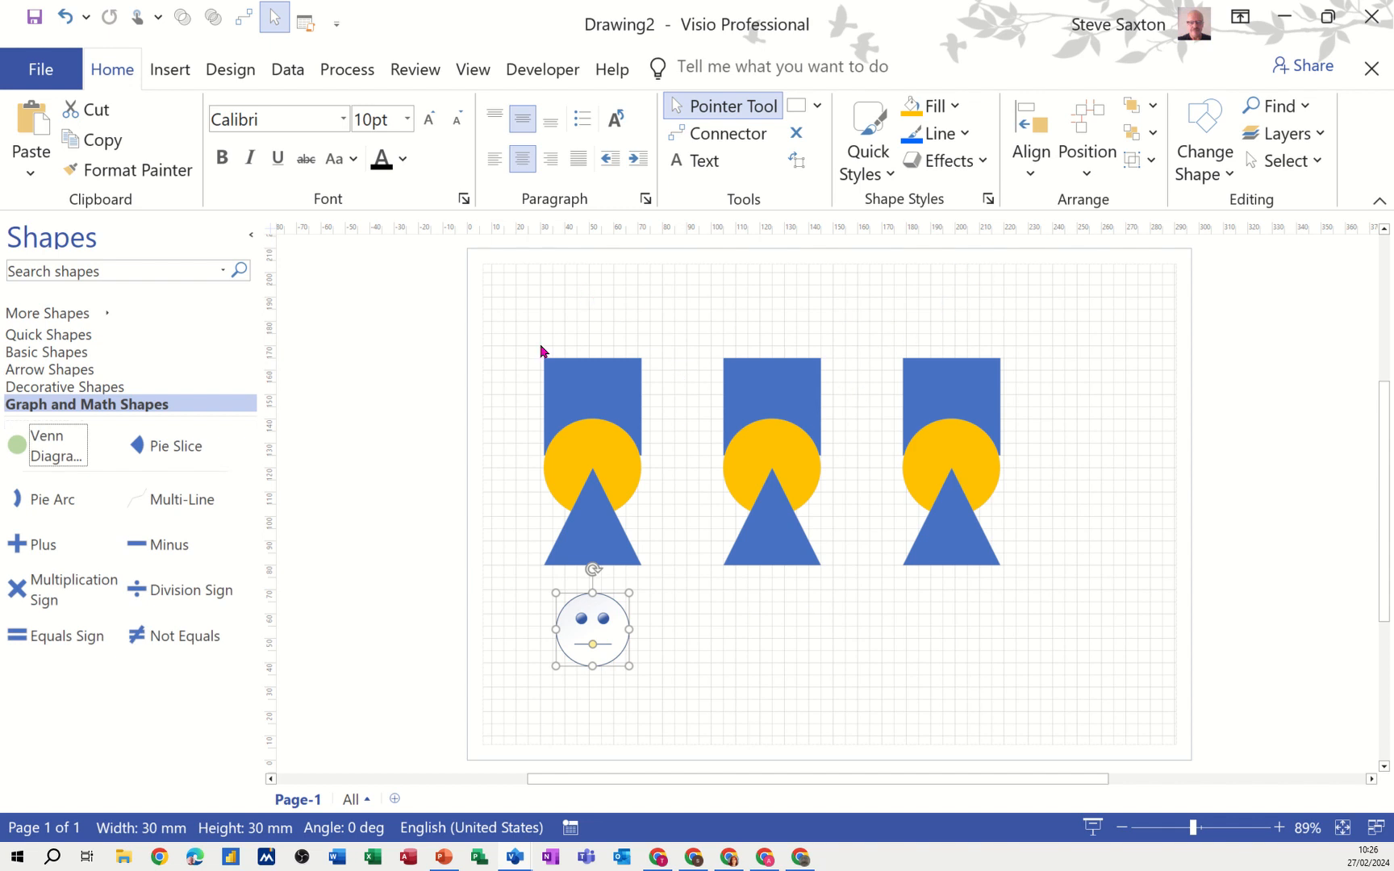
drag(500, 319, 1015, 708)
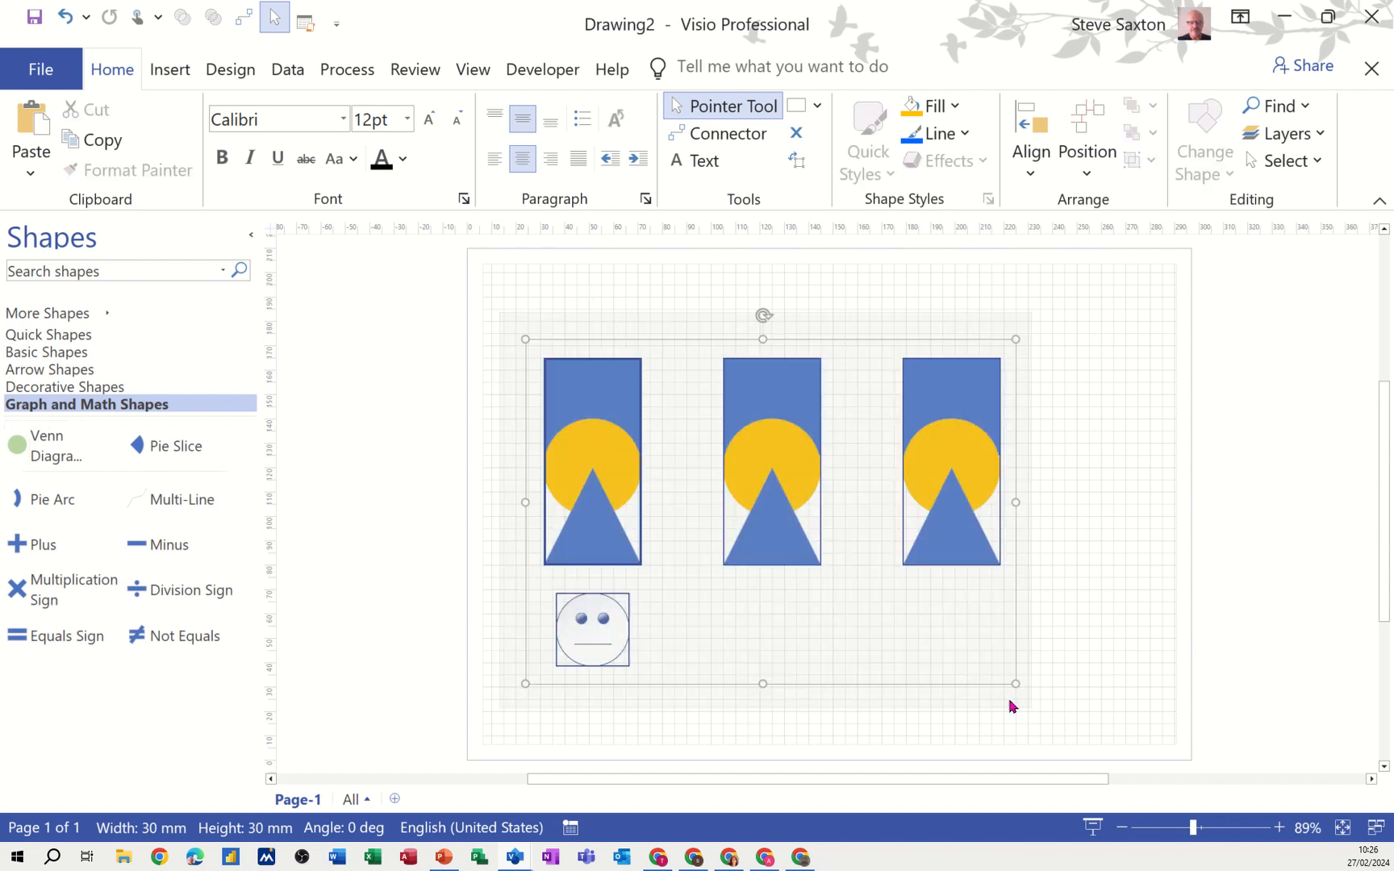
key(Delete)
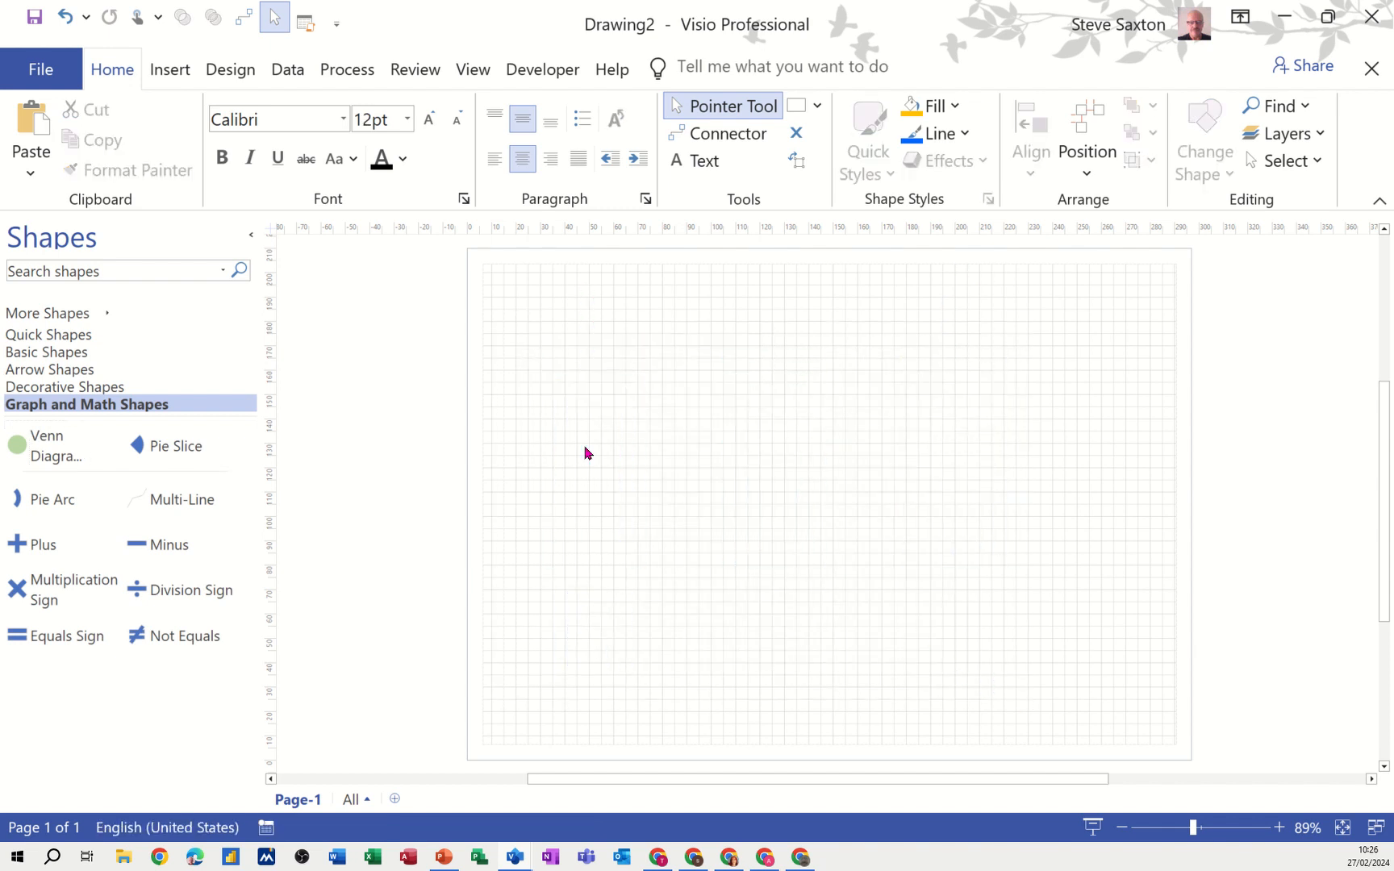
Step: Place a square from Basic Shapes on the empty page and give it an outer shadow offset toward its upper right
click(69, 355)
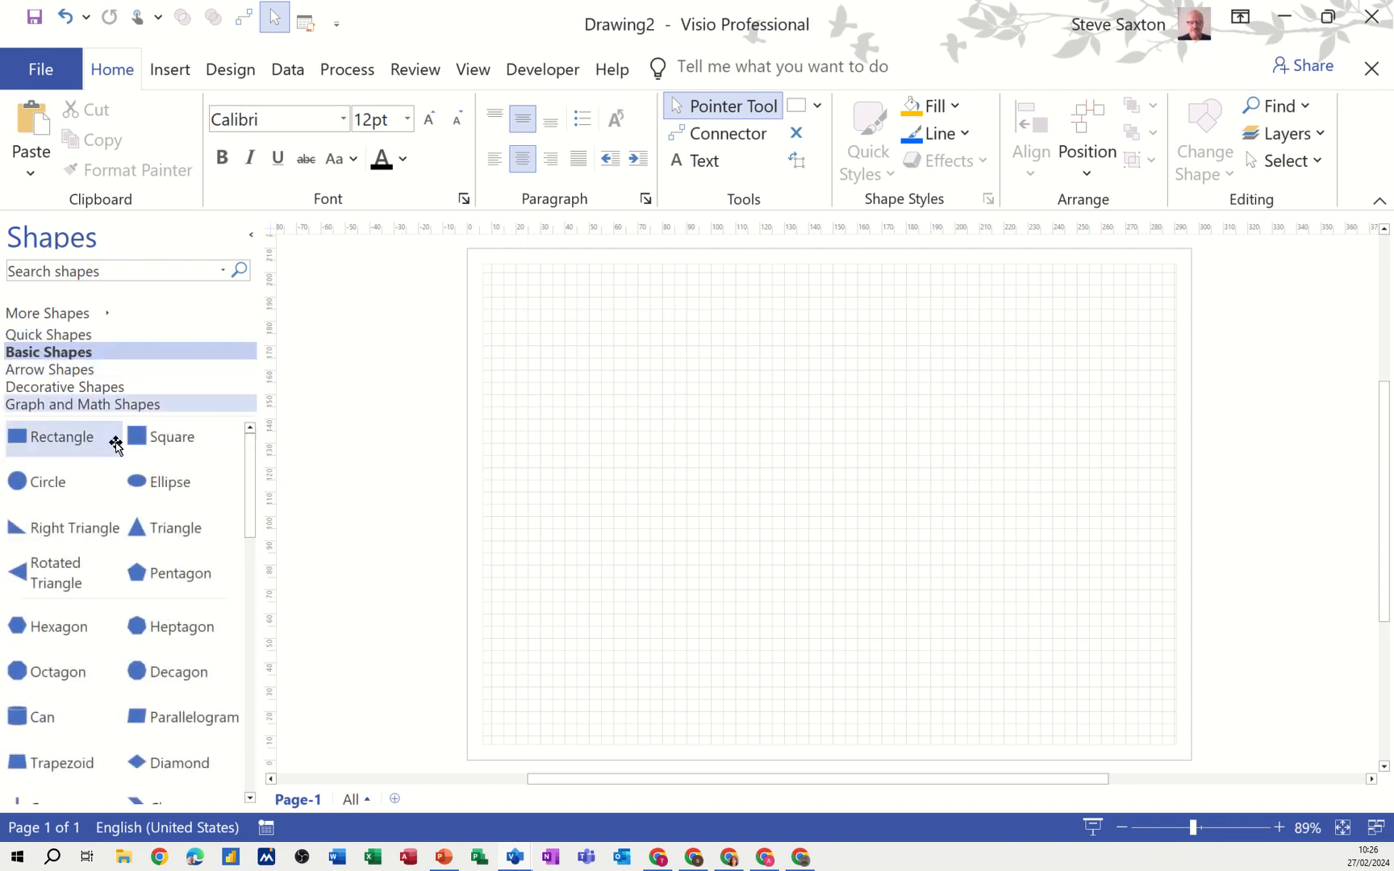
drag(139, 450, 772, 435)
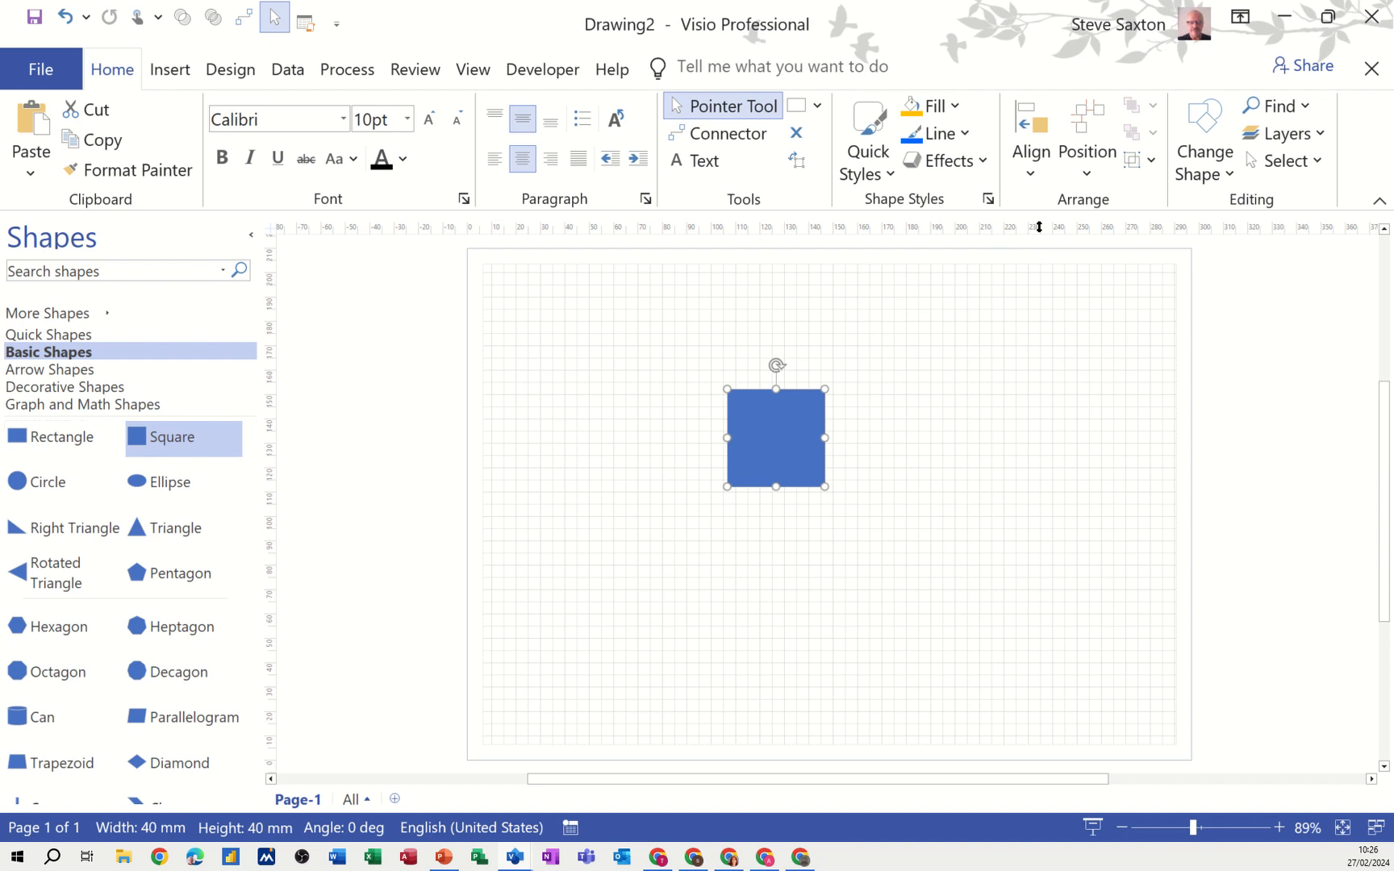
click(982, 165)
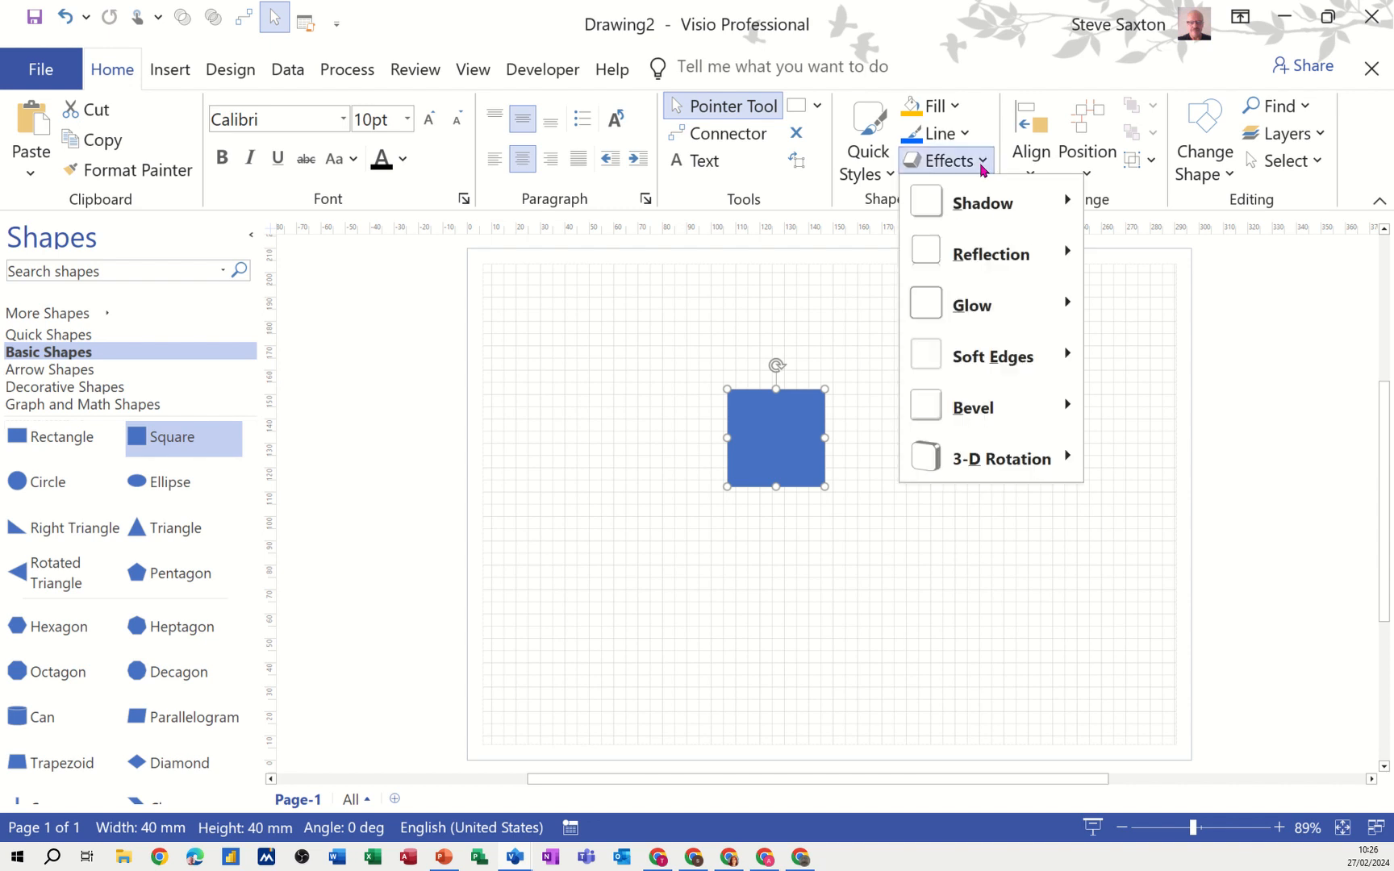
mouse_move(991, 204)
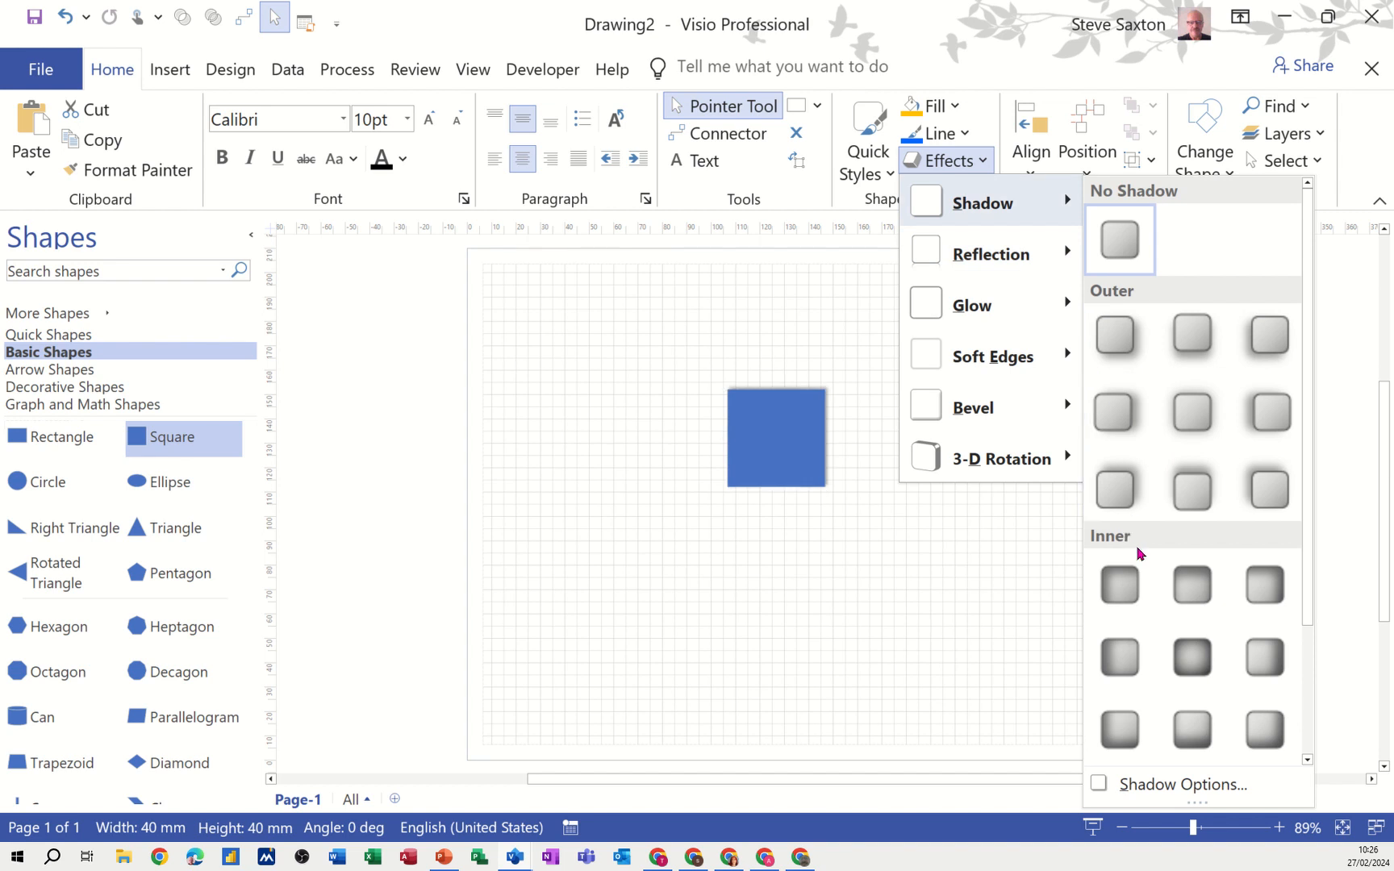
click(1117, 484)
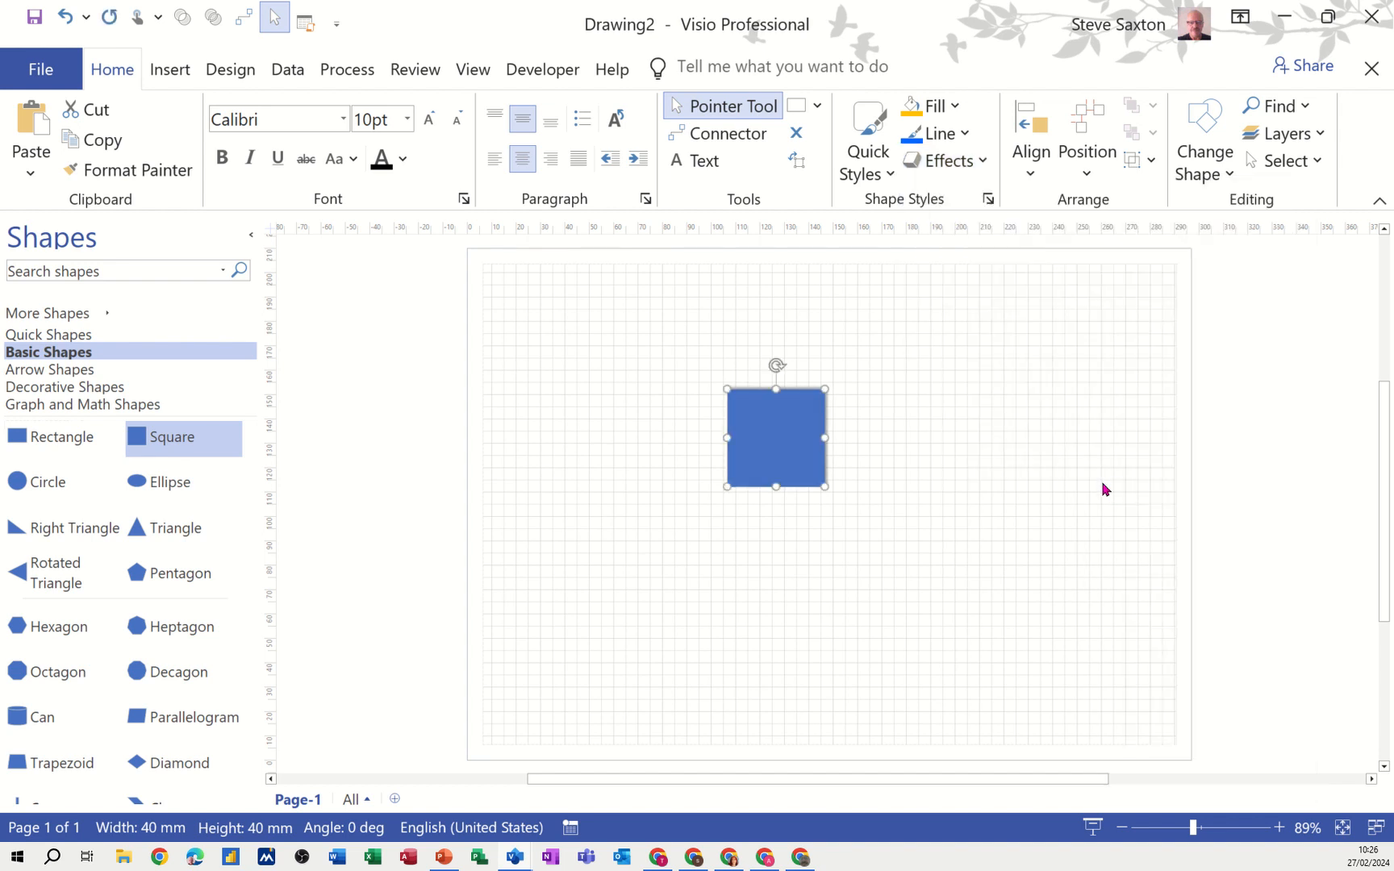
Step: Customize the square's shadow with red color, 127% size, 3 pt blur, 85° angle and 48 pt distance
click(982, 164)
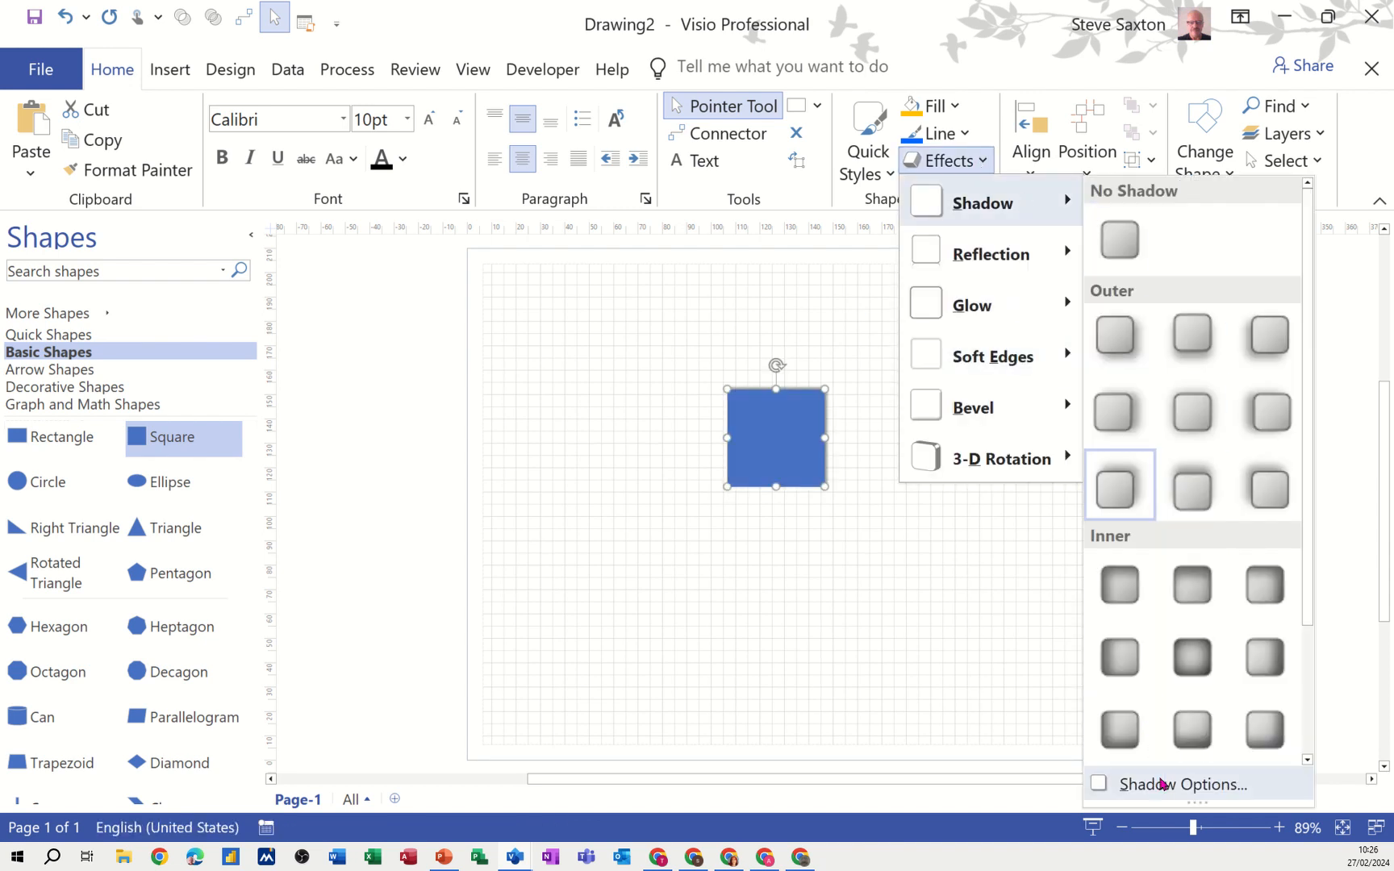
click(1155, 787)
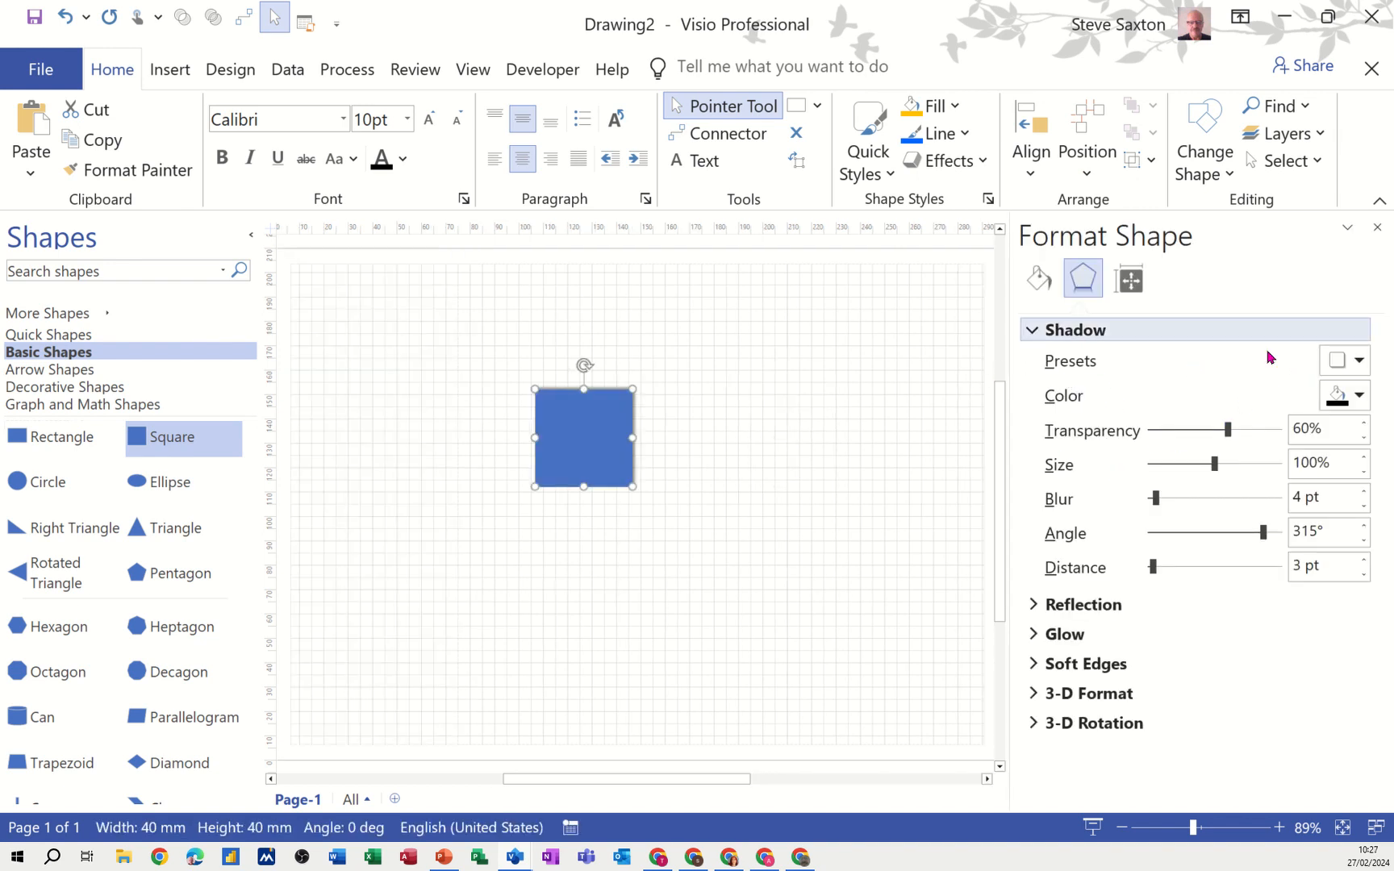
click(1356, 400)
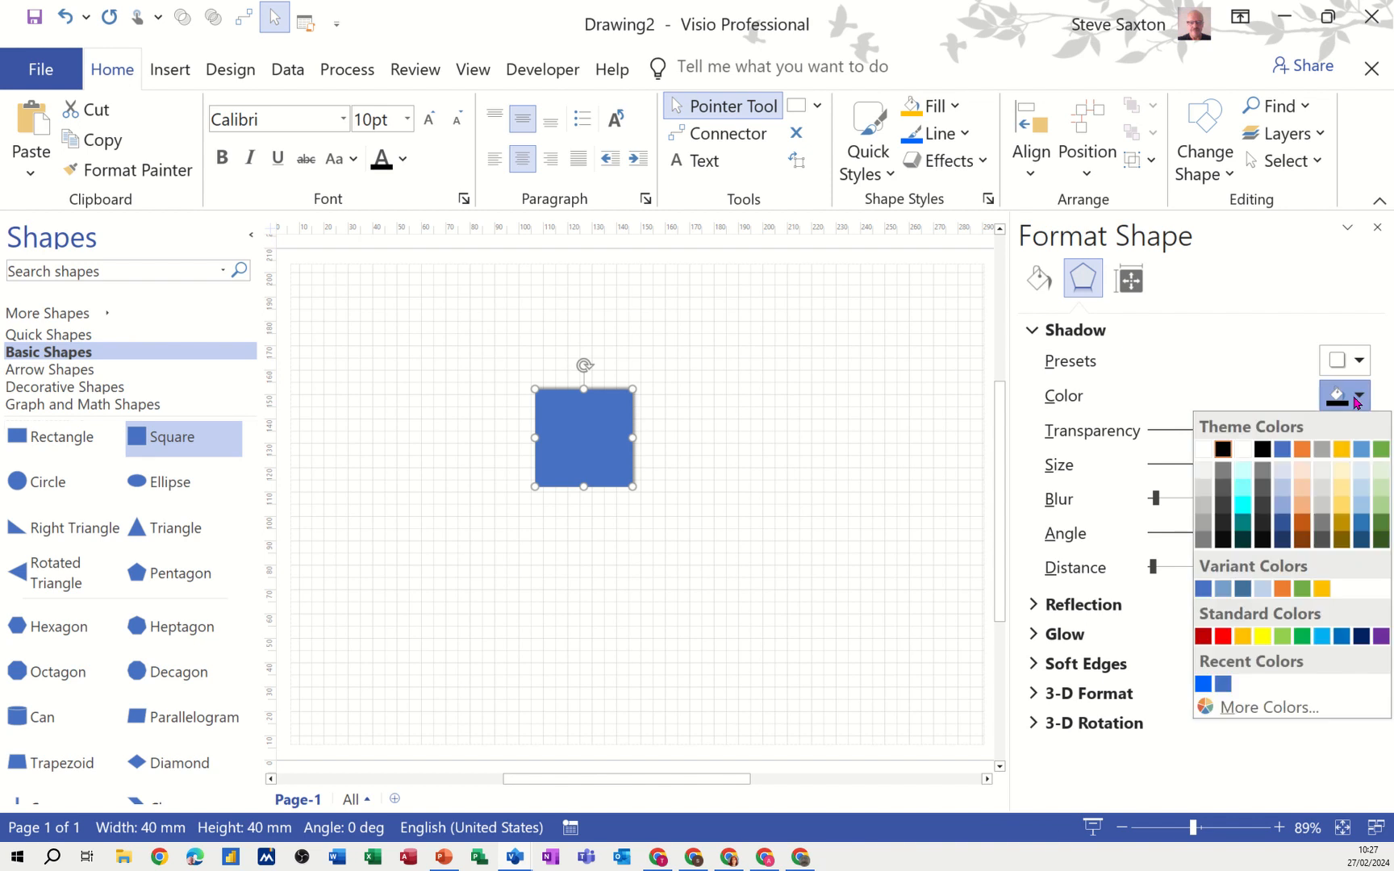
click(1224, 638)
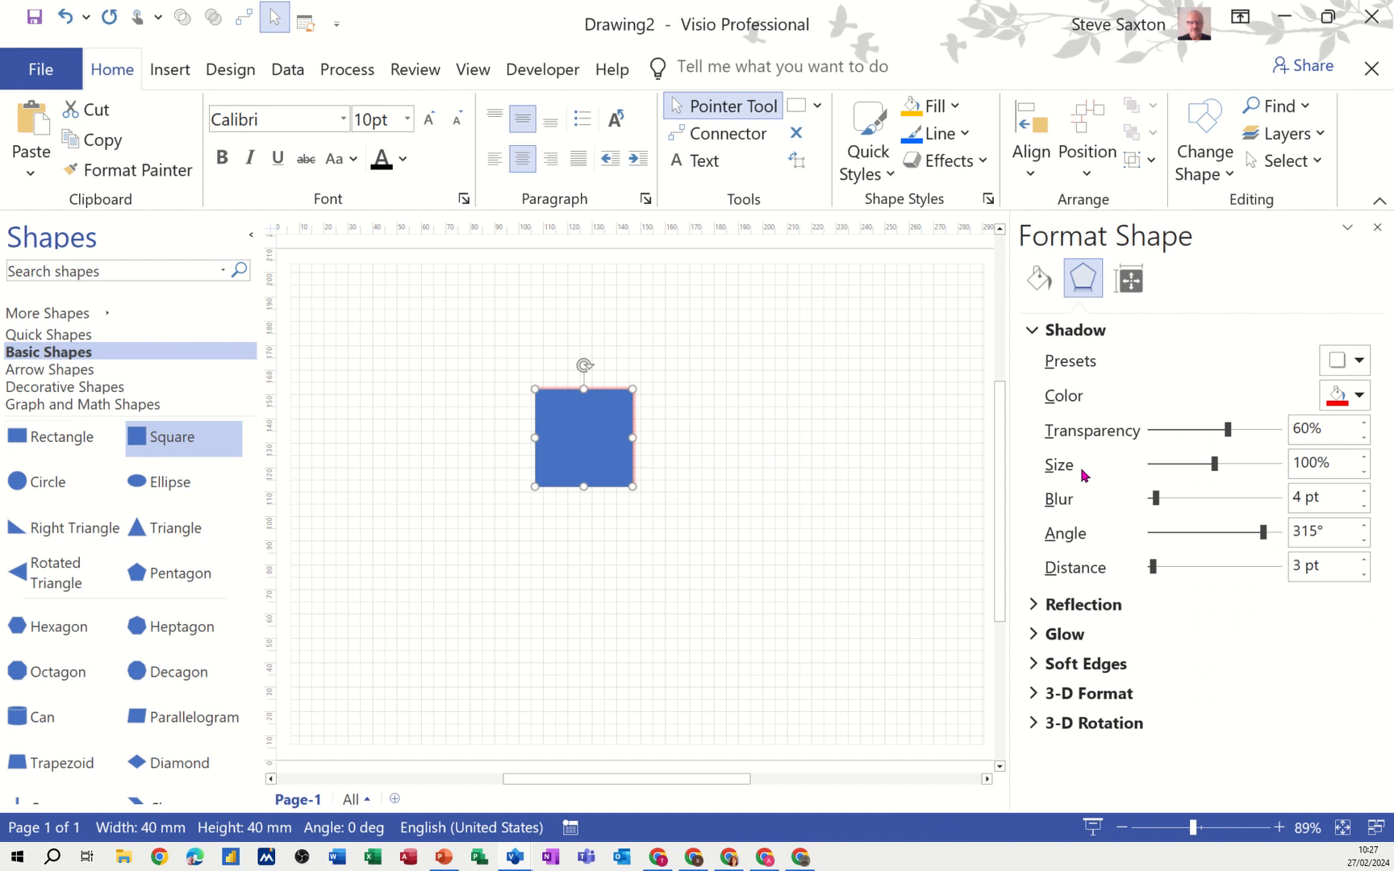
click(1206, 463)
mouse_move(1214, 468)
mouse_down()
mouse_move(1261, 472)
mouse_move(1231, 477)
mouse_up()
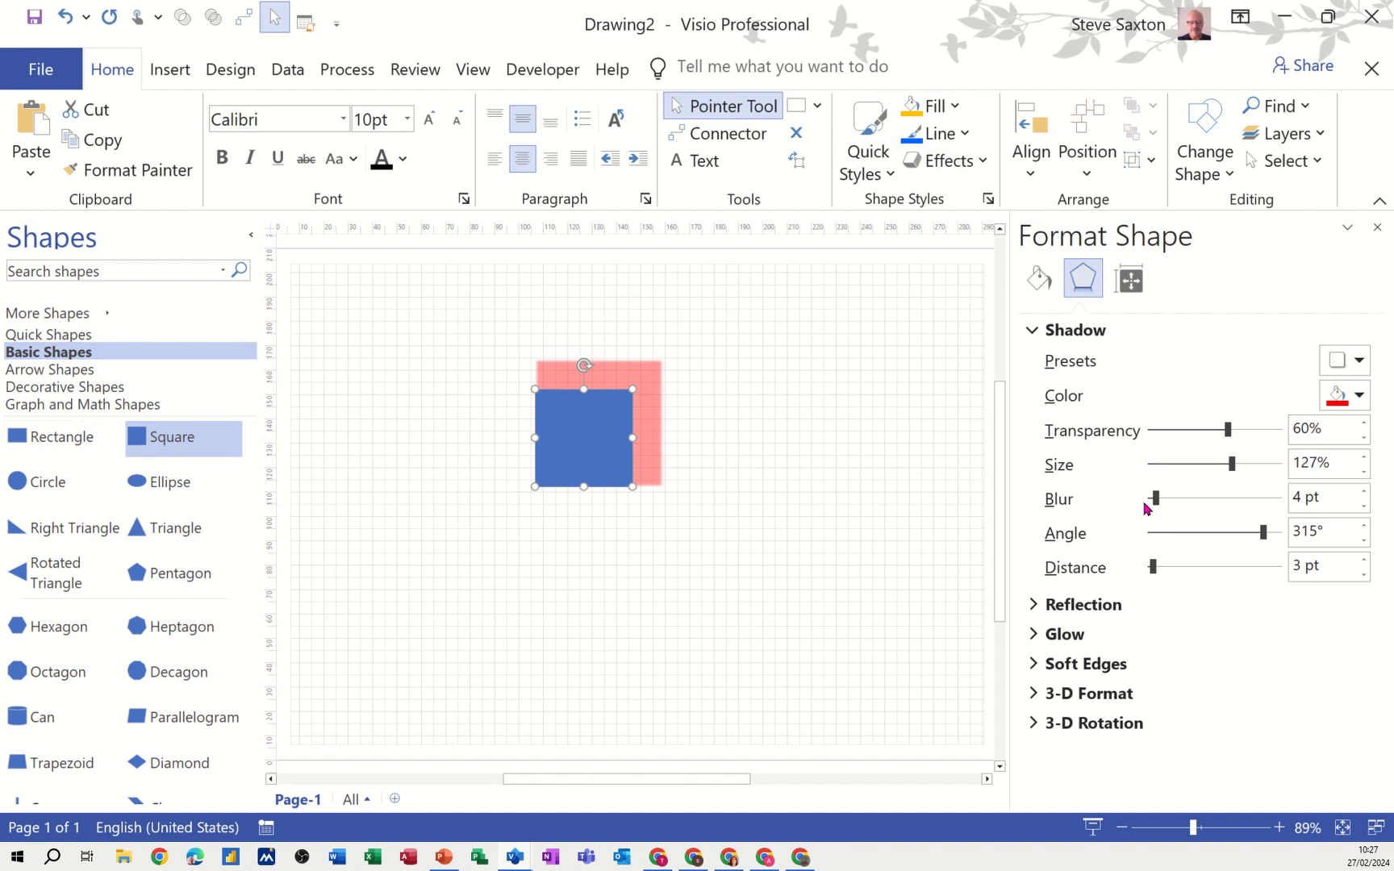
drag(1153, 500, 1150, 502)
drag(1266, 539, 1181, 570)
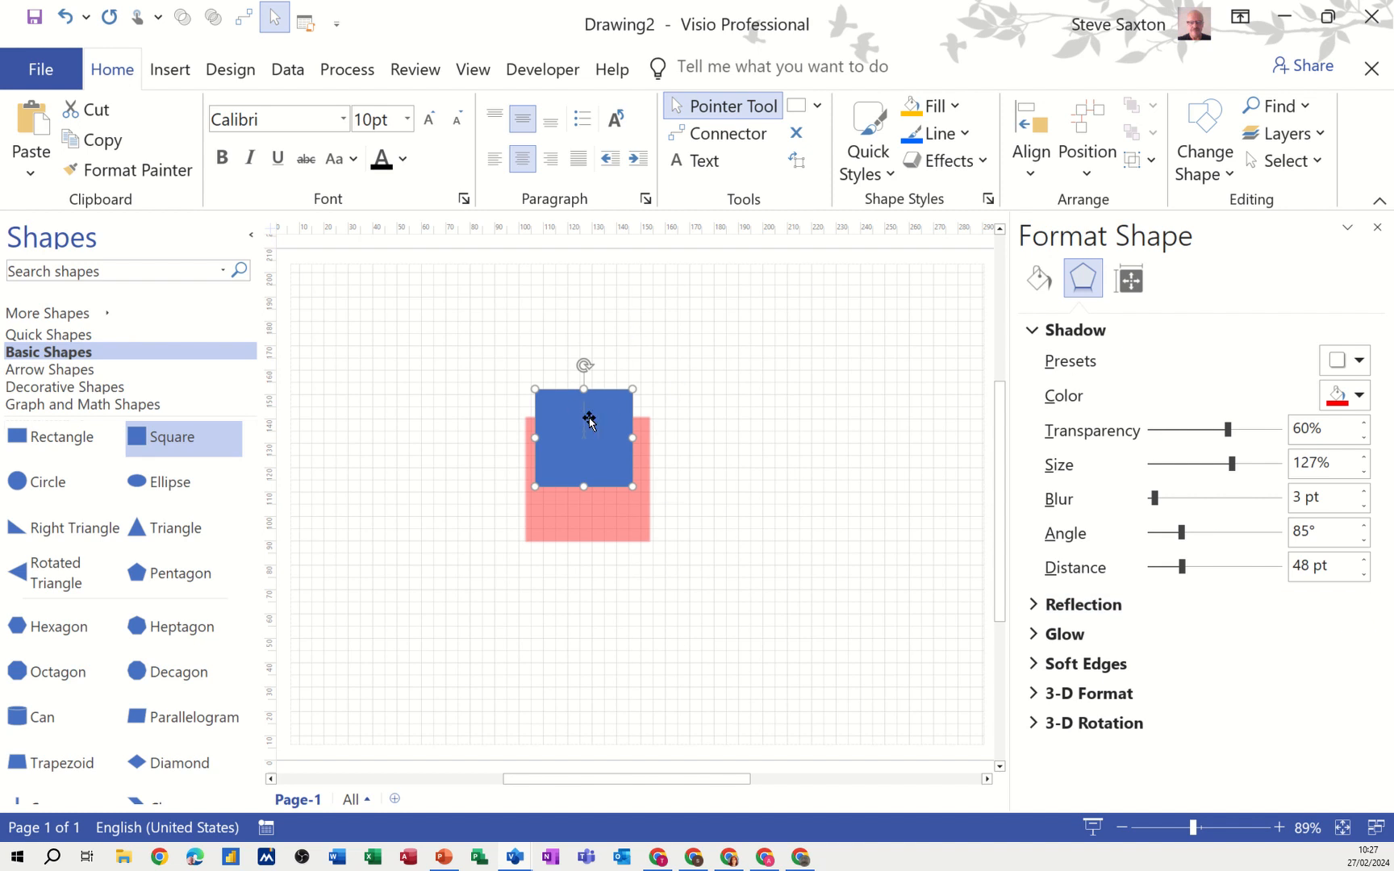
click(980, 164)
mouse_move(986, 247)
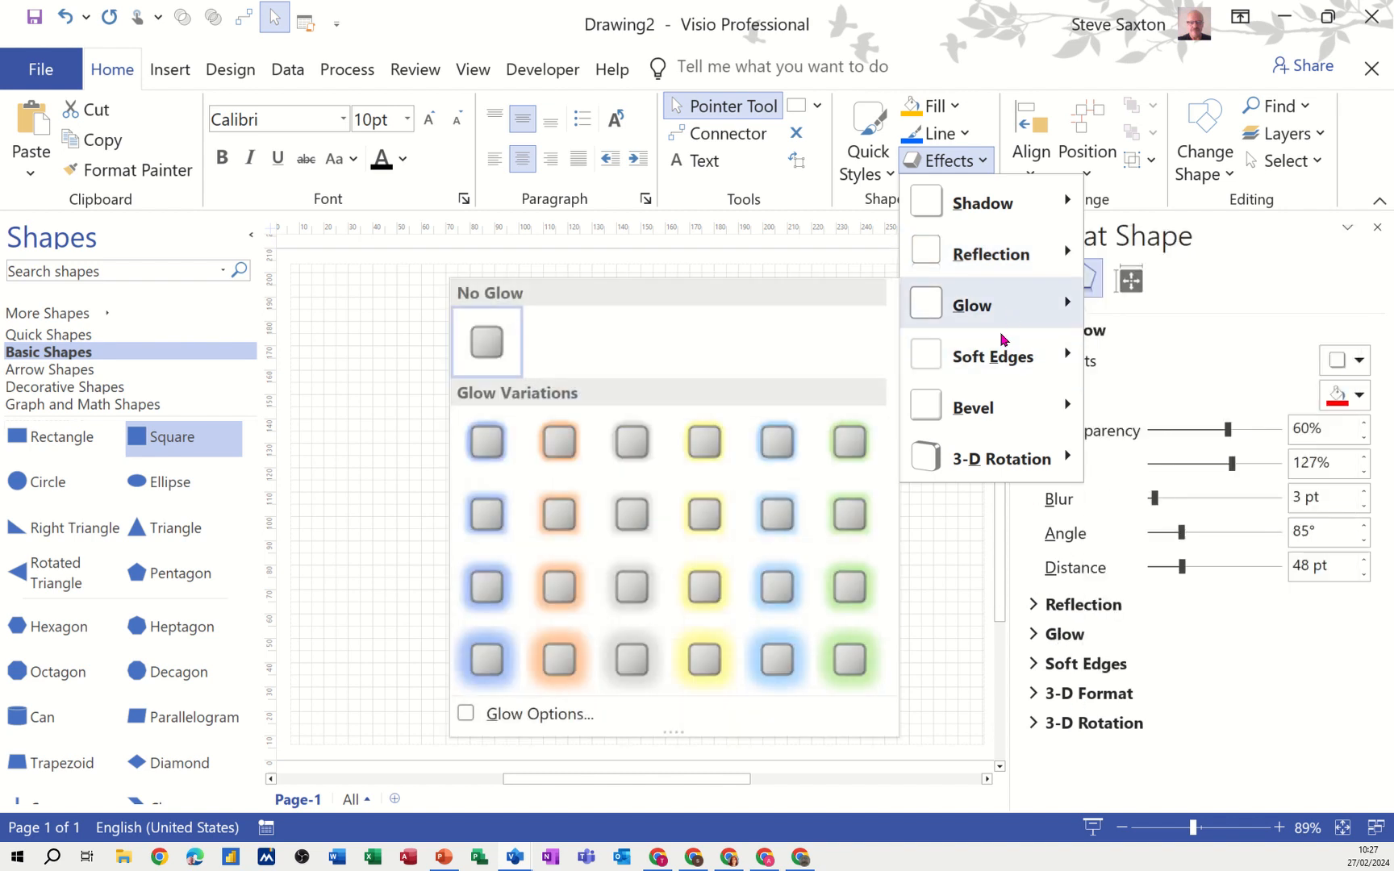
mouse_move(1002, 410)
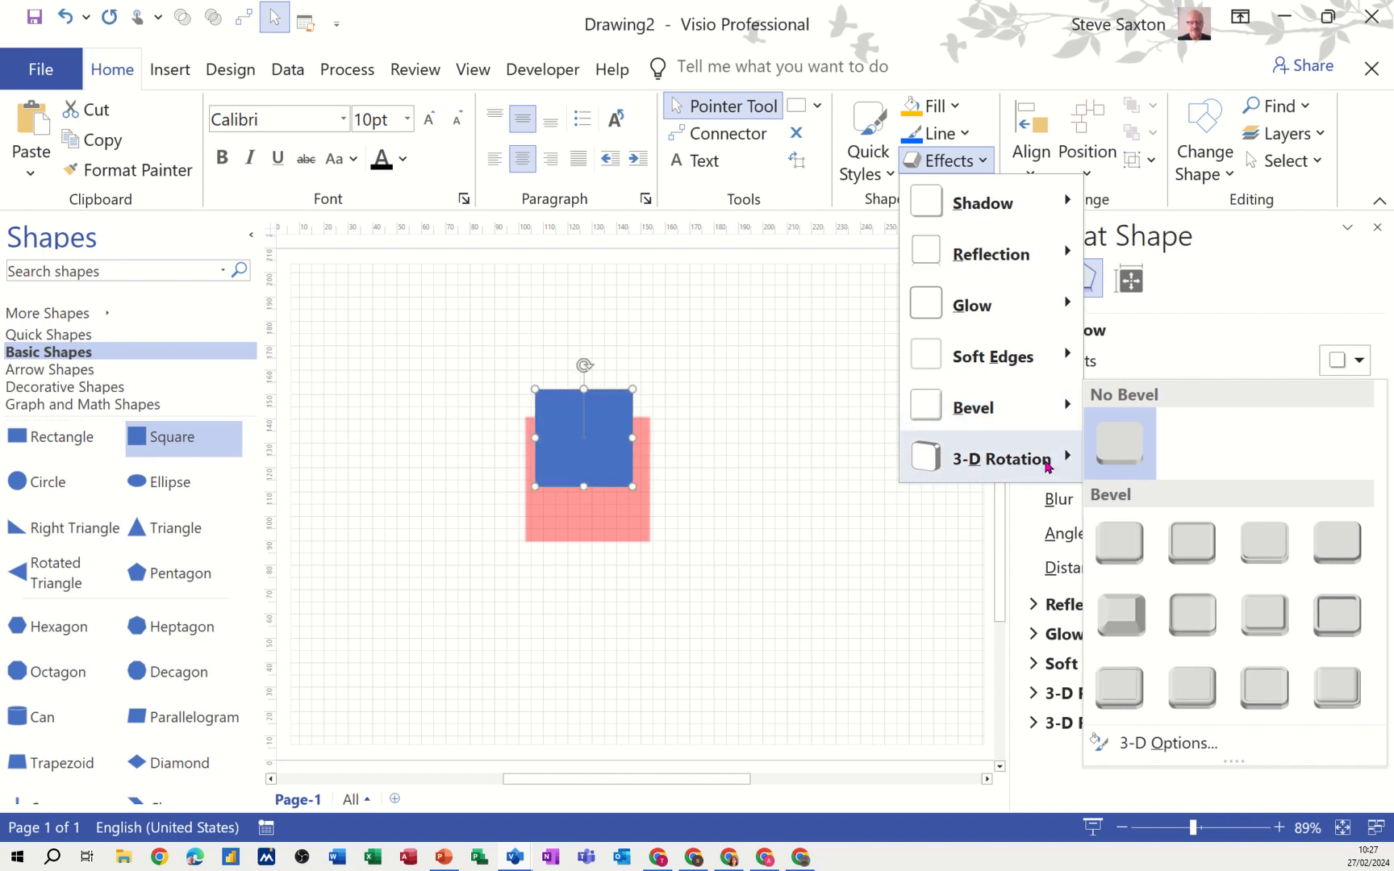
mouse_move(1047, 466)
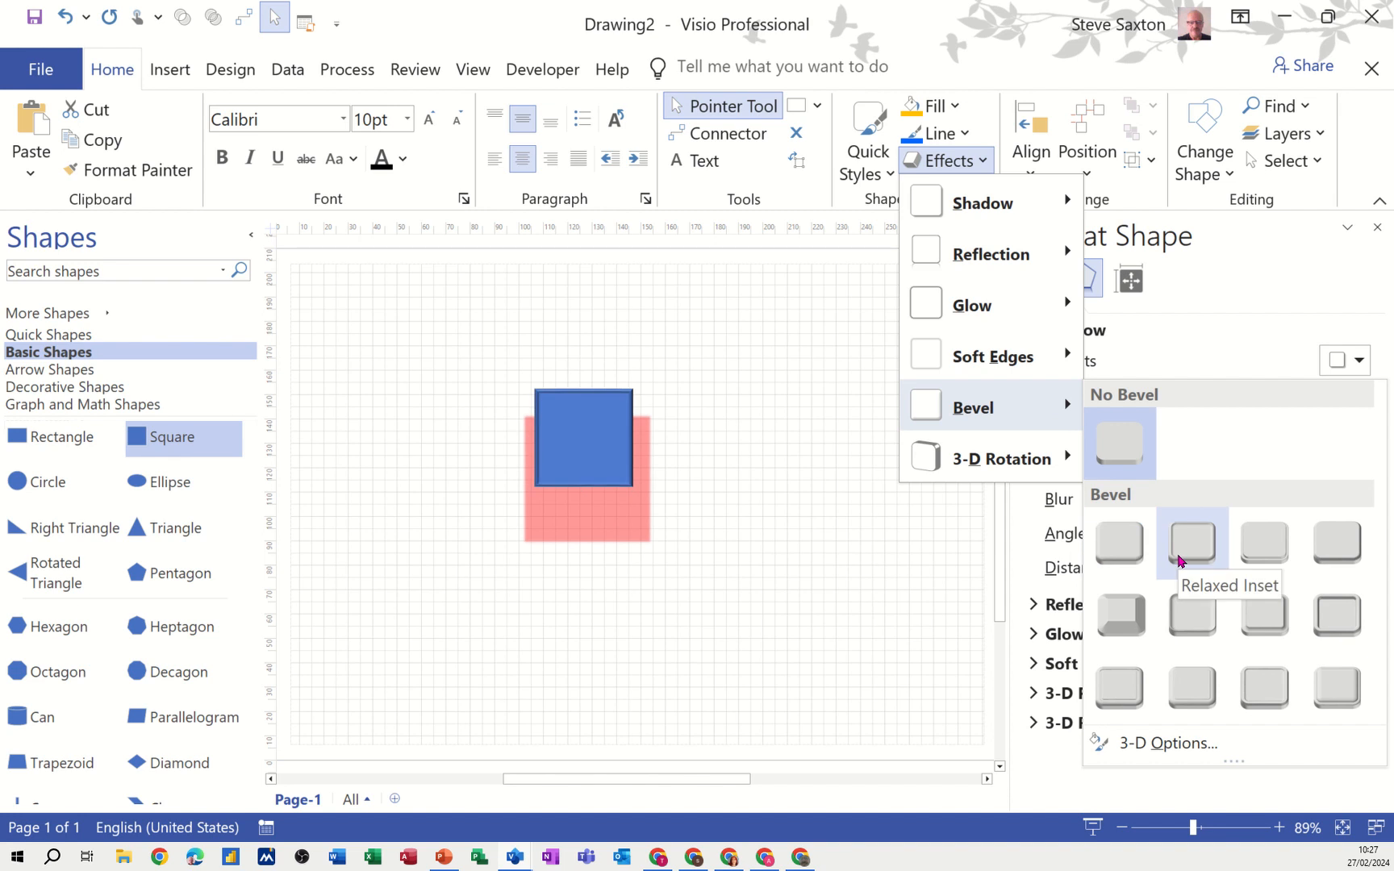
click(776, 240)
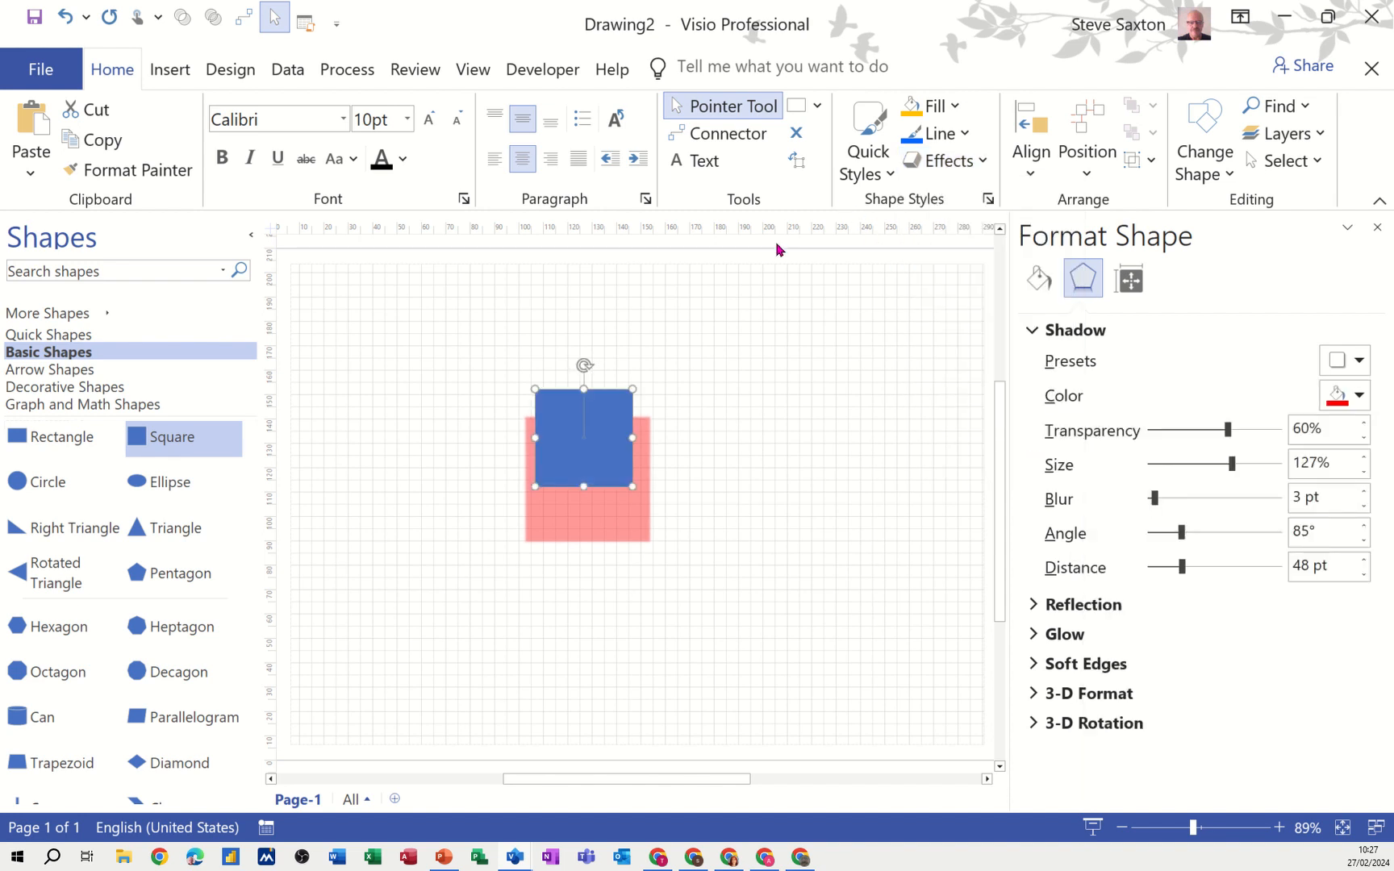
Step: Delete the shadowed square and place a new square and a rectangle from Basic Shapes side by side on the page
drag(482, 347, 717, 592)
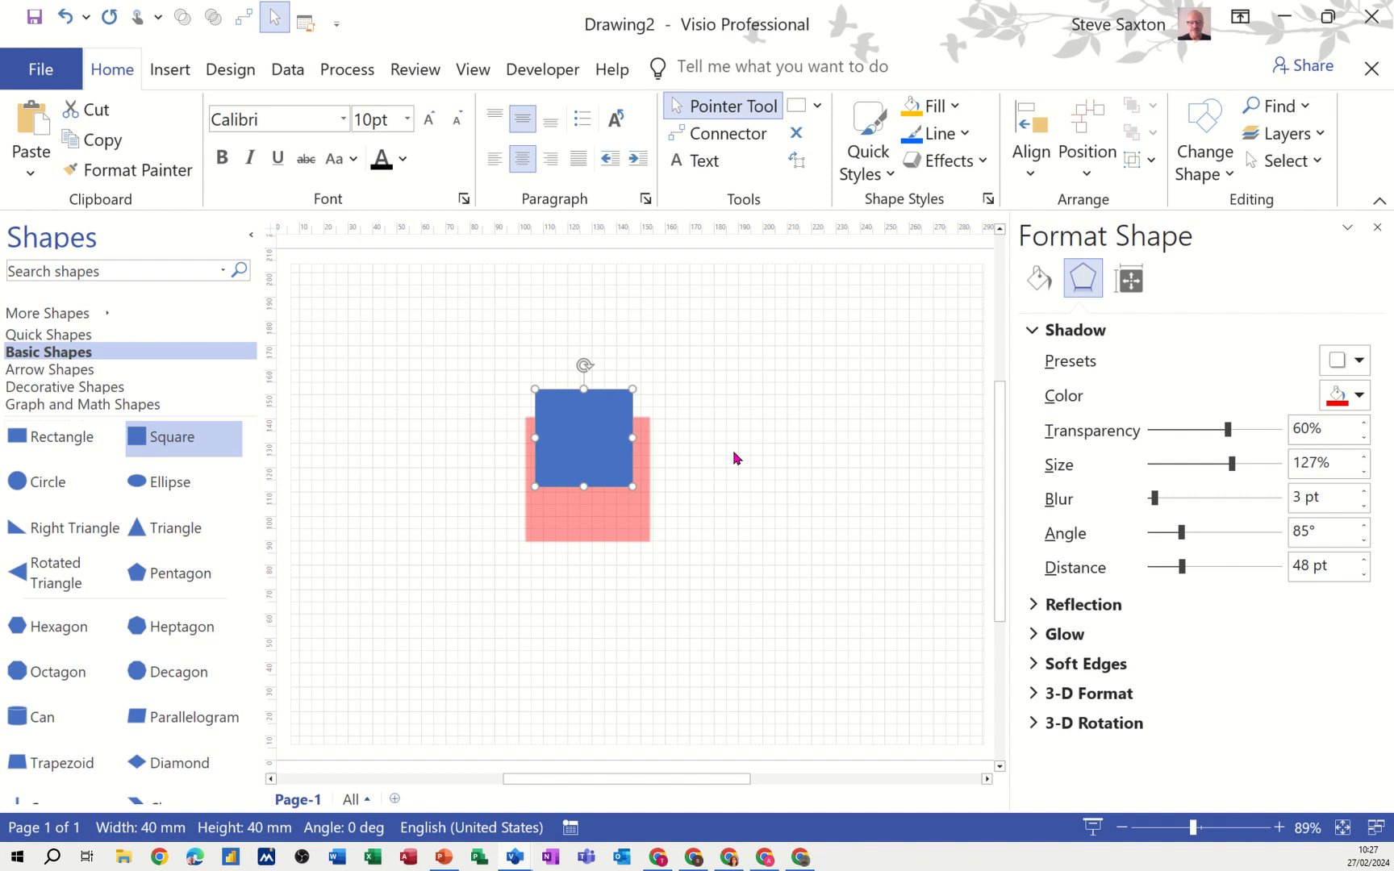
key(Delete)
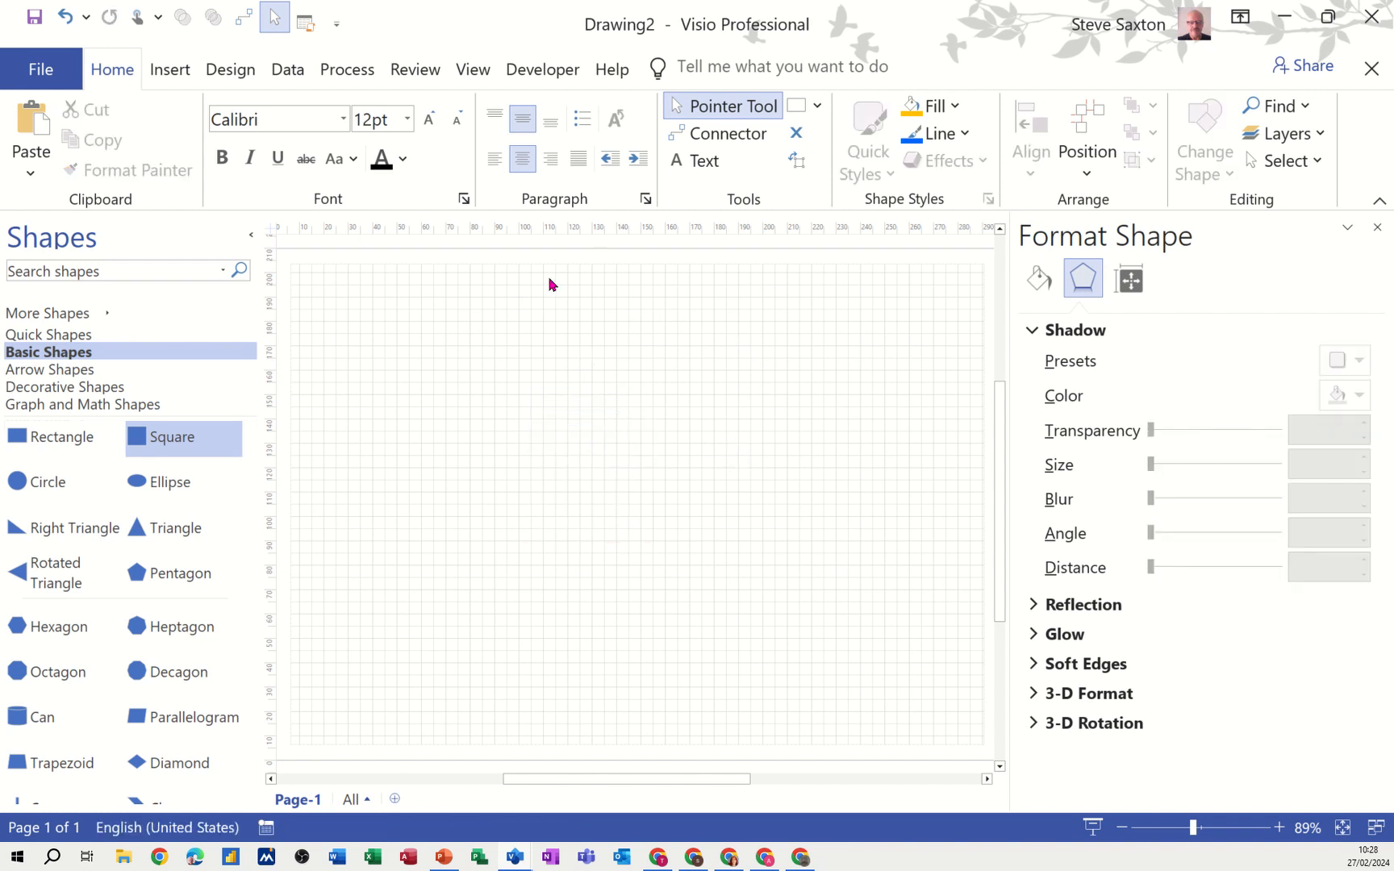
click(170, 71)
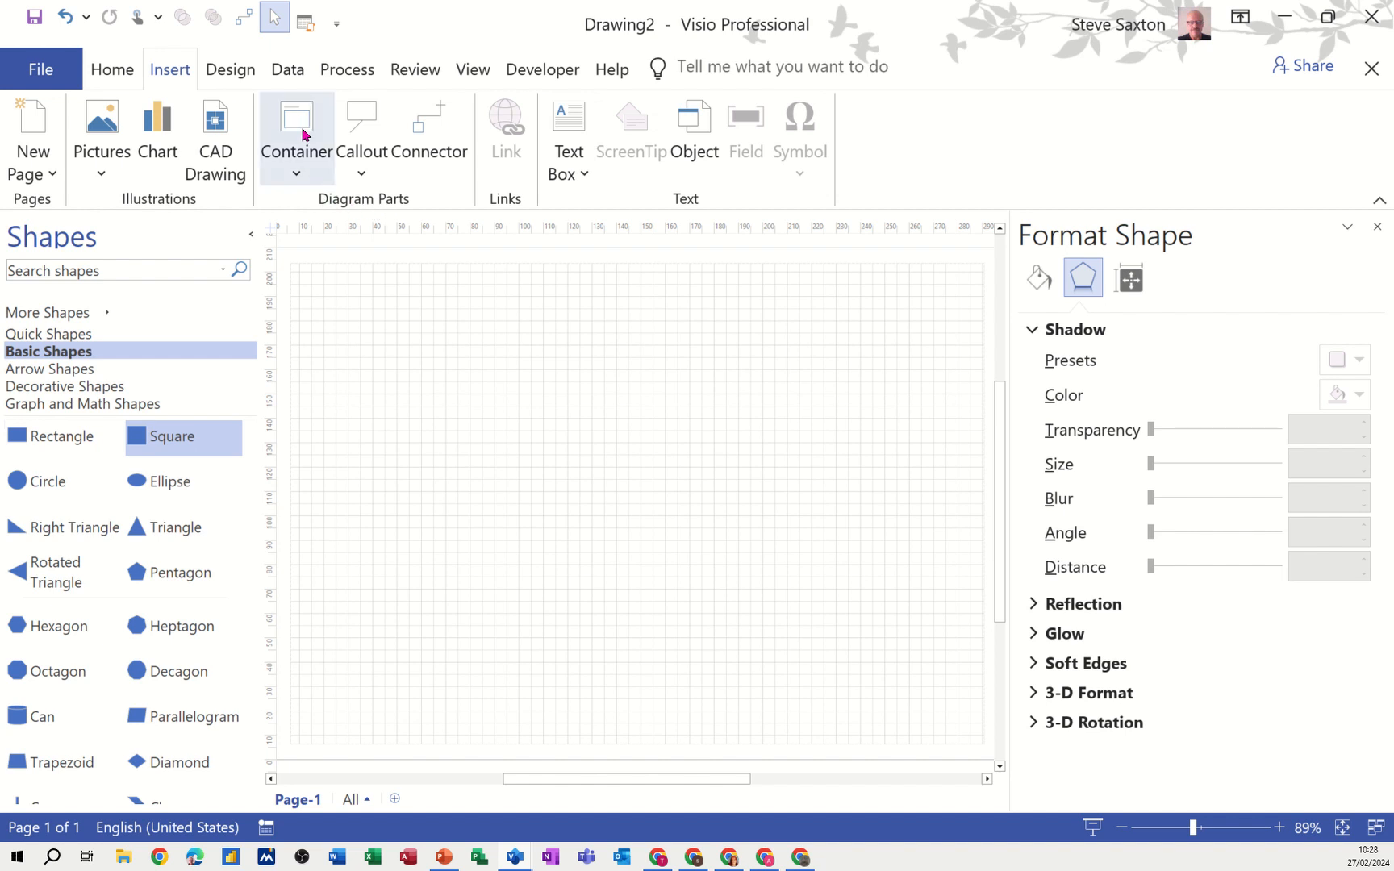
drag(171, 439, 482, 376)
drag(45, 442, 635, 361)
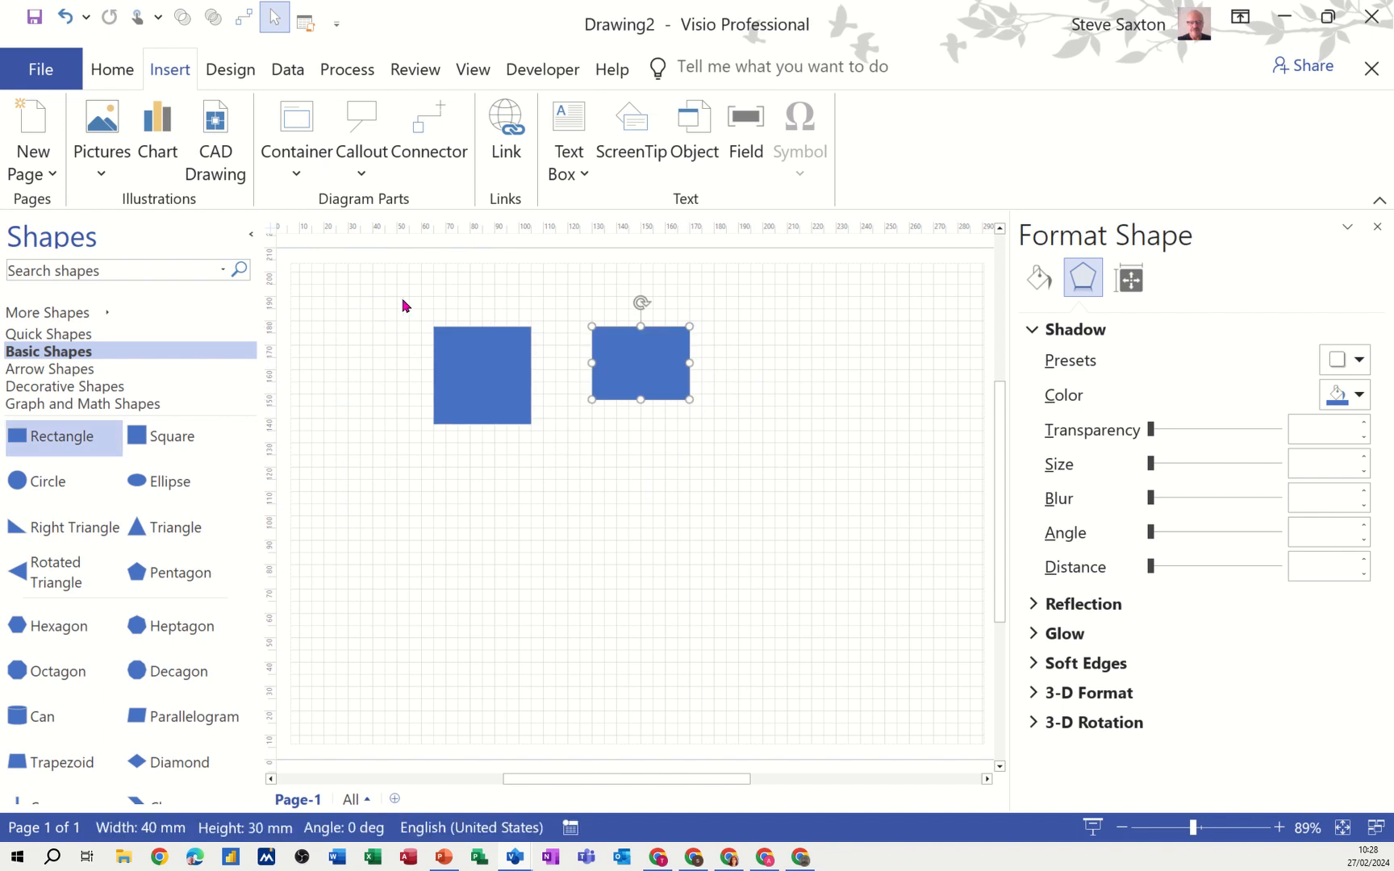
Step: Insert a container with a blue heading bar around the rectangle and enlarge it to hold the square, moved inside below the rectangle
click(306, 174)
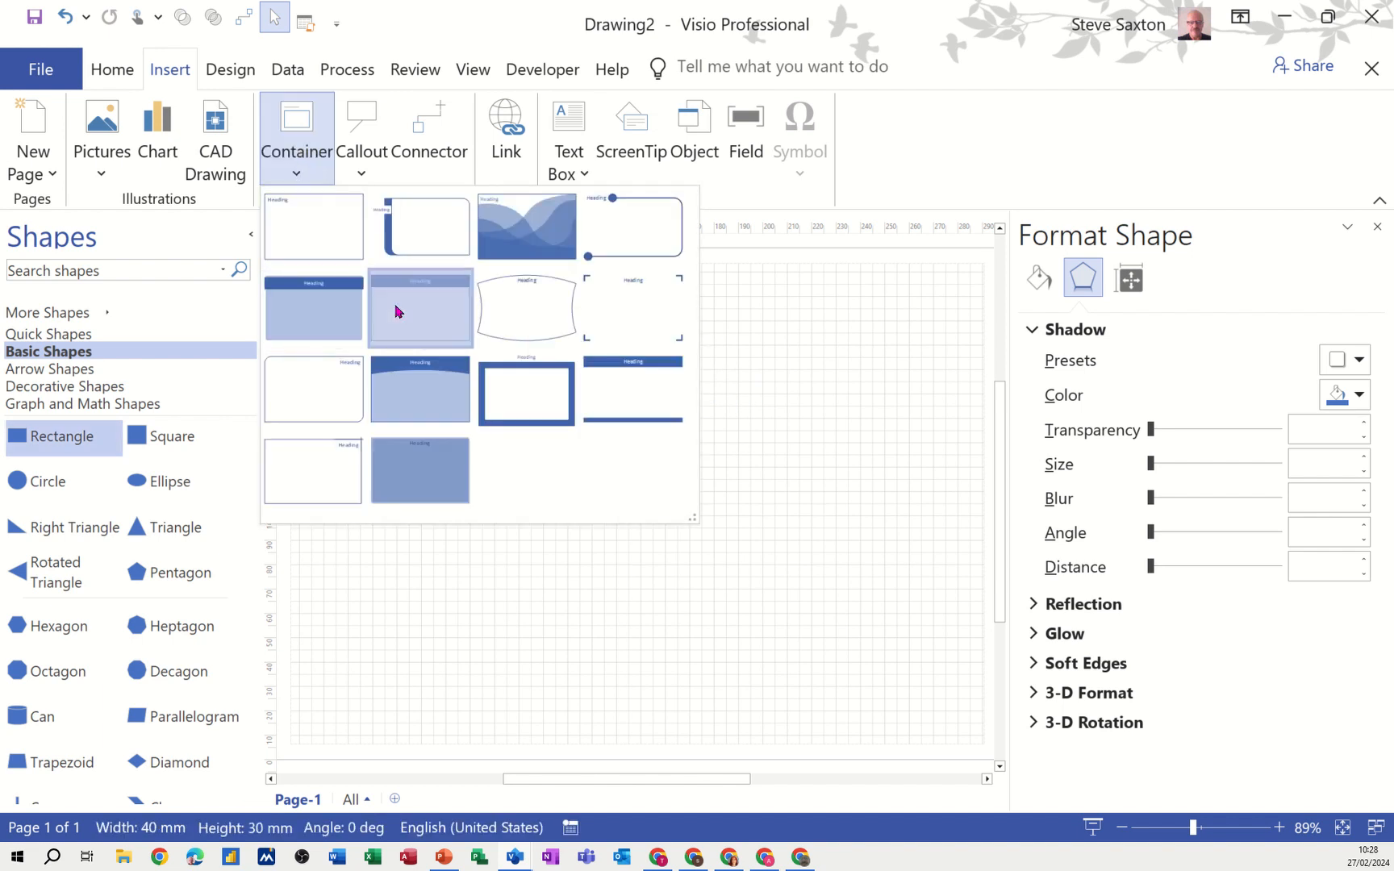
click(398, 312)
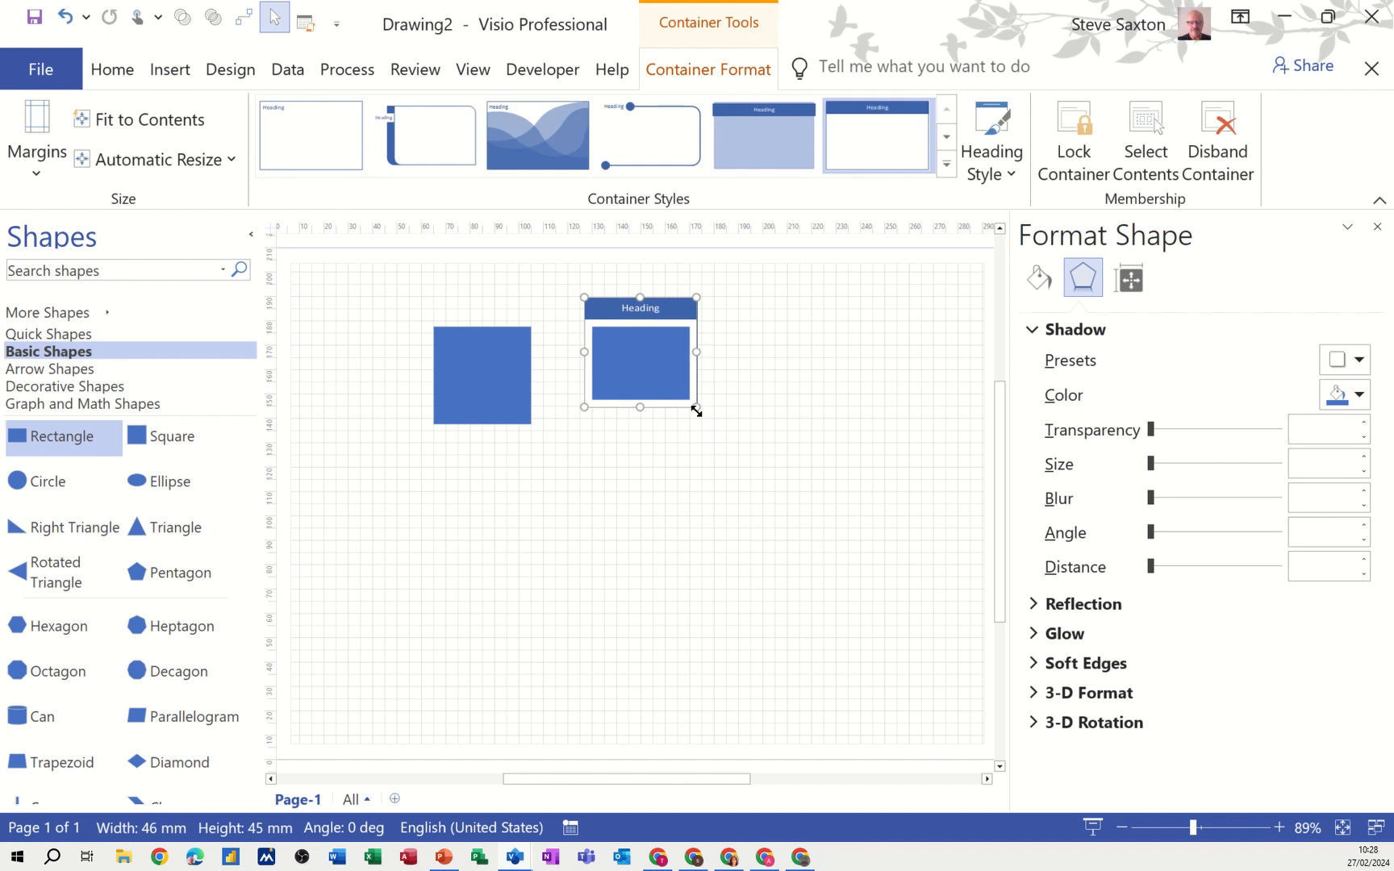
drag(696, 406, 836, 543)
drag(468, 364, 756, 457)
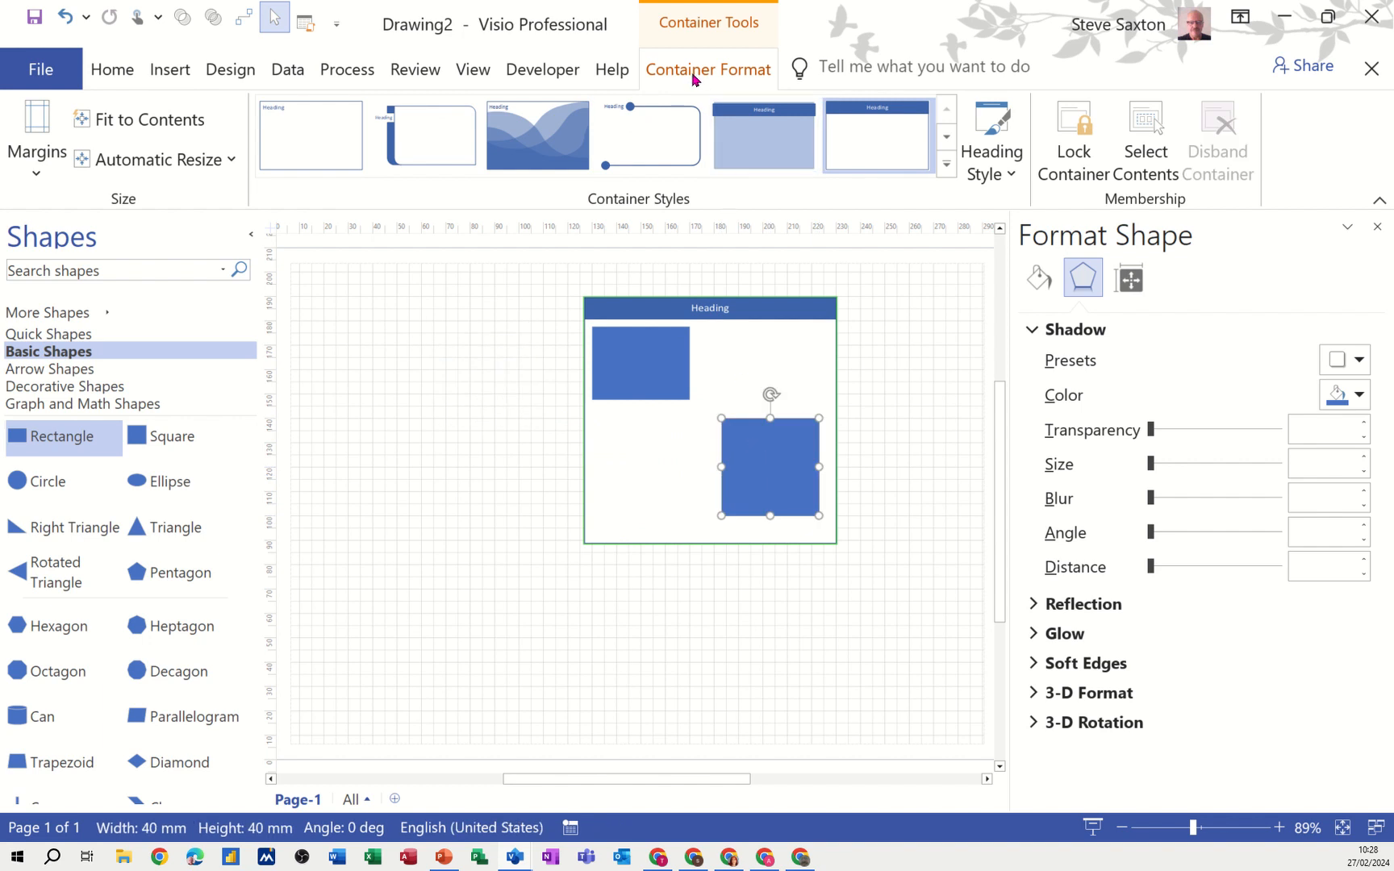
Step: Lock the container against membership changes, widen it and reposition the square inside it
click(1076, 129)
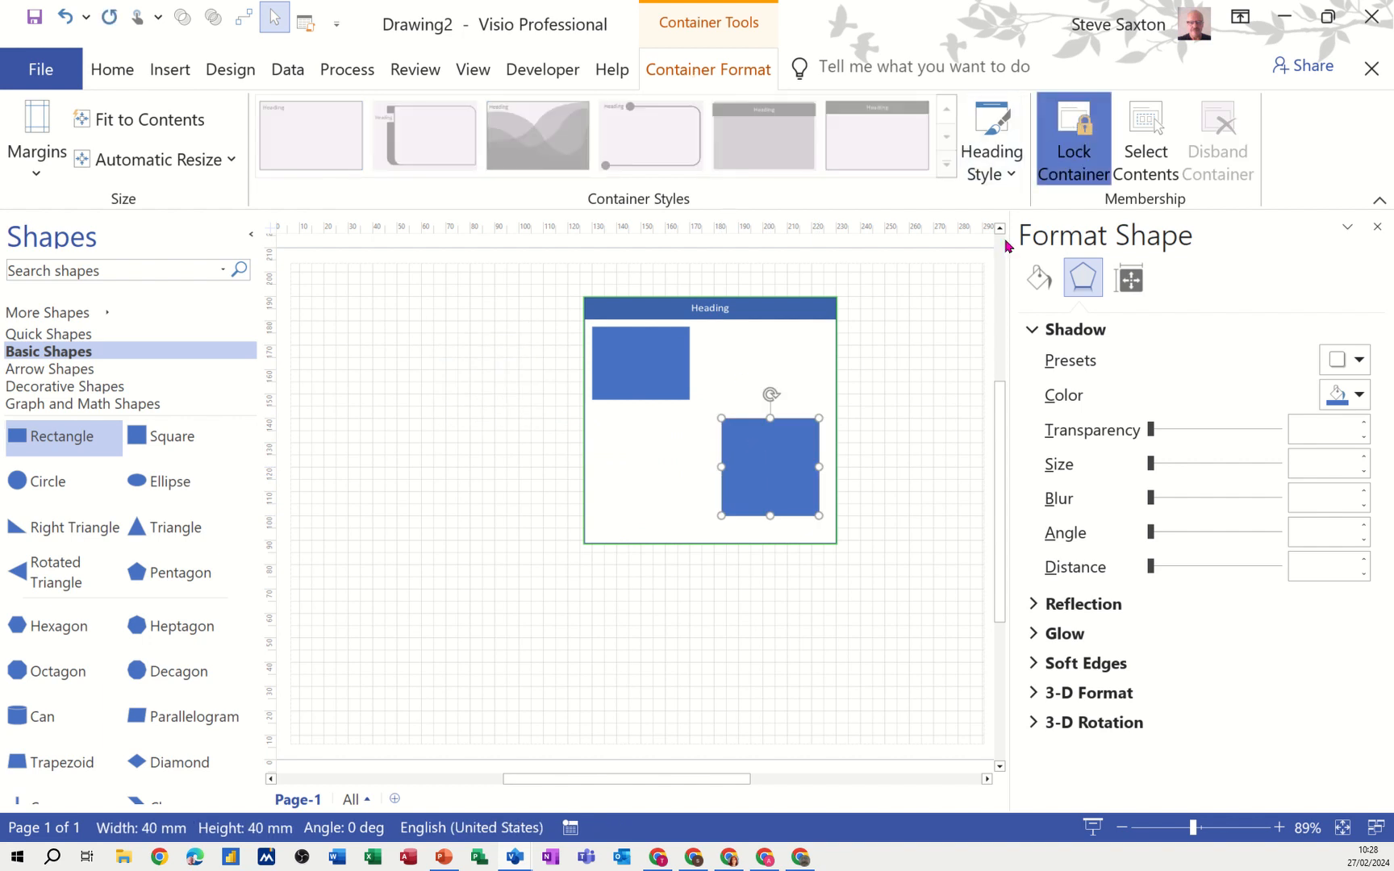
mouse_move(754, 468)
mouse_down()
mouse_move(492, 451)
mouse_move(723, 474)
mouse_move(735, 462)
mouse_up()
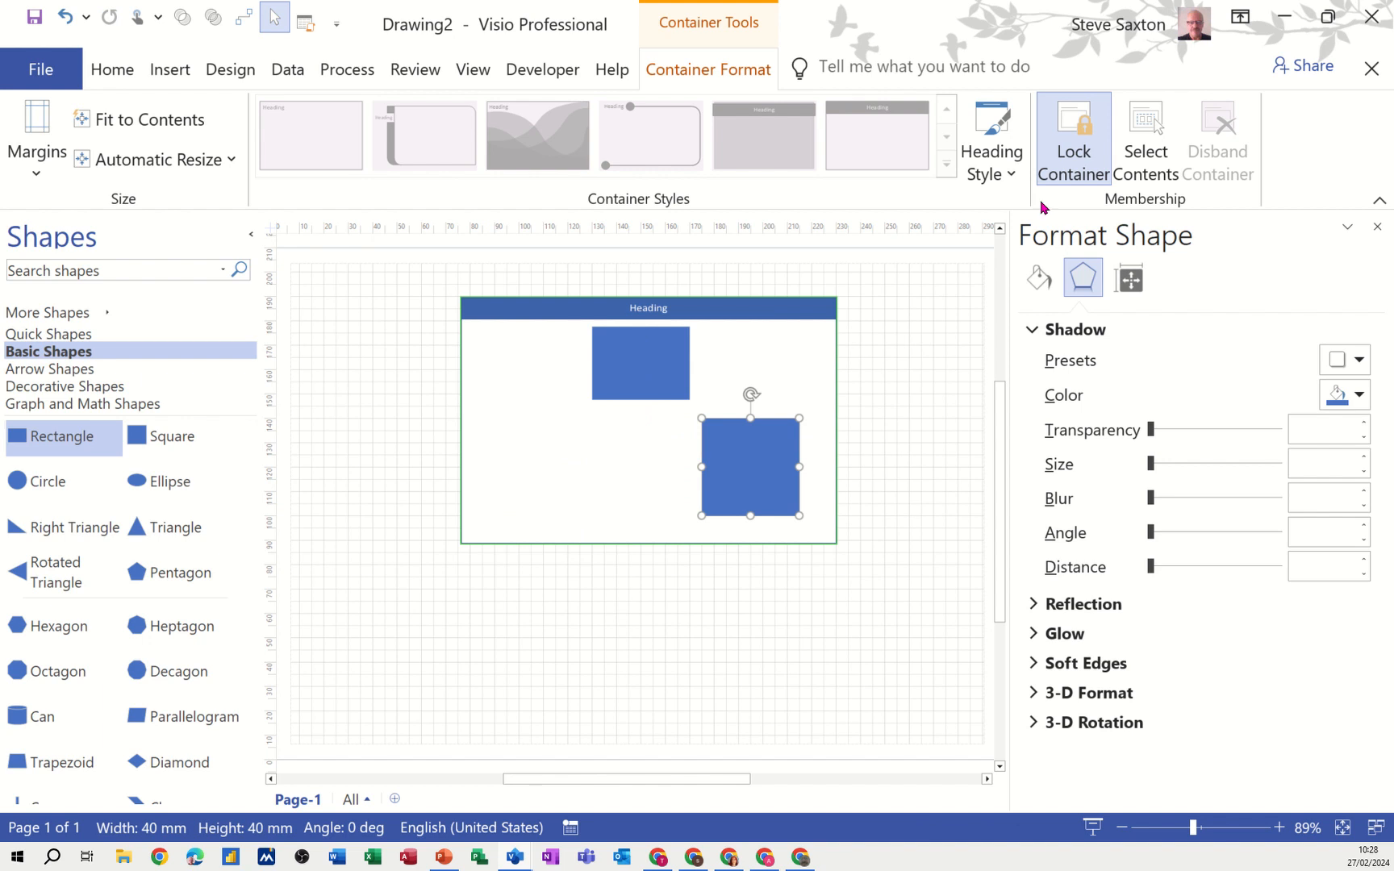
mouse_move(773, 471)
mouse_down()
mouse_move(813, 558)
mouse_move(794, 610)
mouse_move(771, 471)
mouse_up()
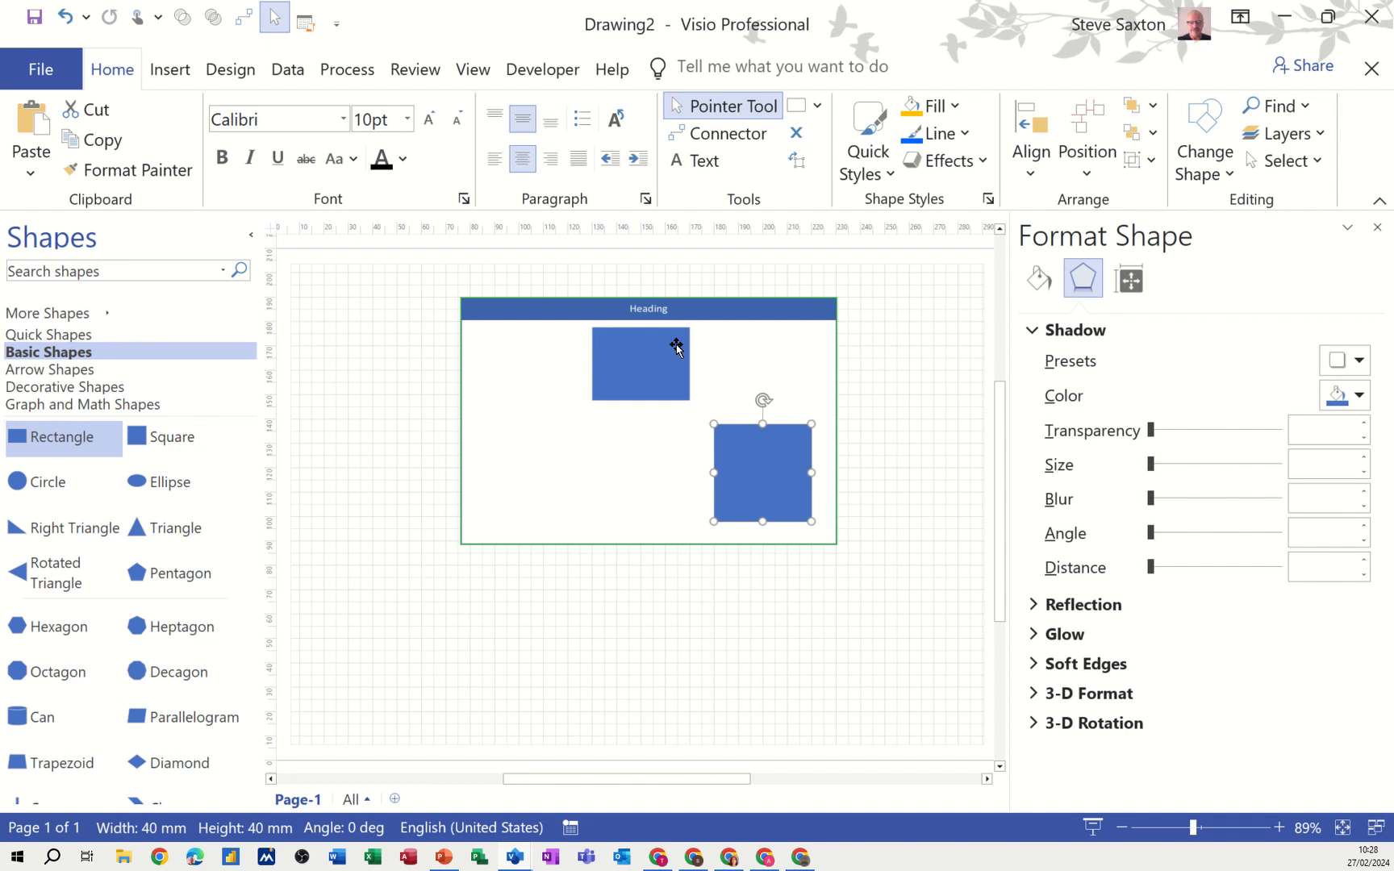
Step: Delete the container with its shapes and place a new square and a rectangle from Basic Shapes side by side on the page
drag(417, 271, 864, 579)
key(Delete)
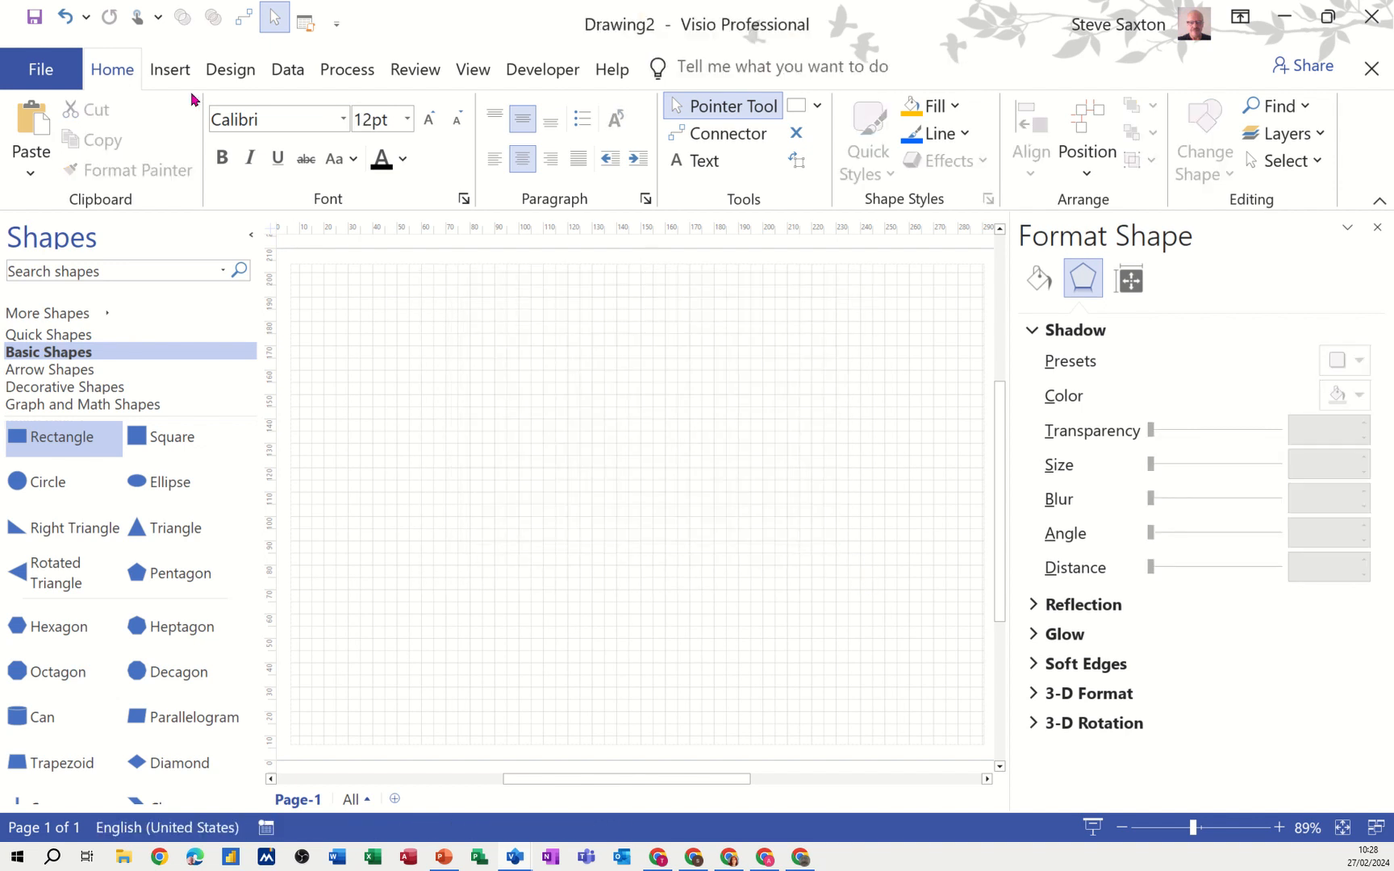
click(172, 73)
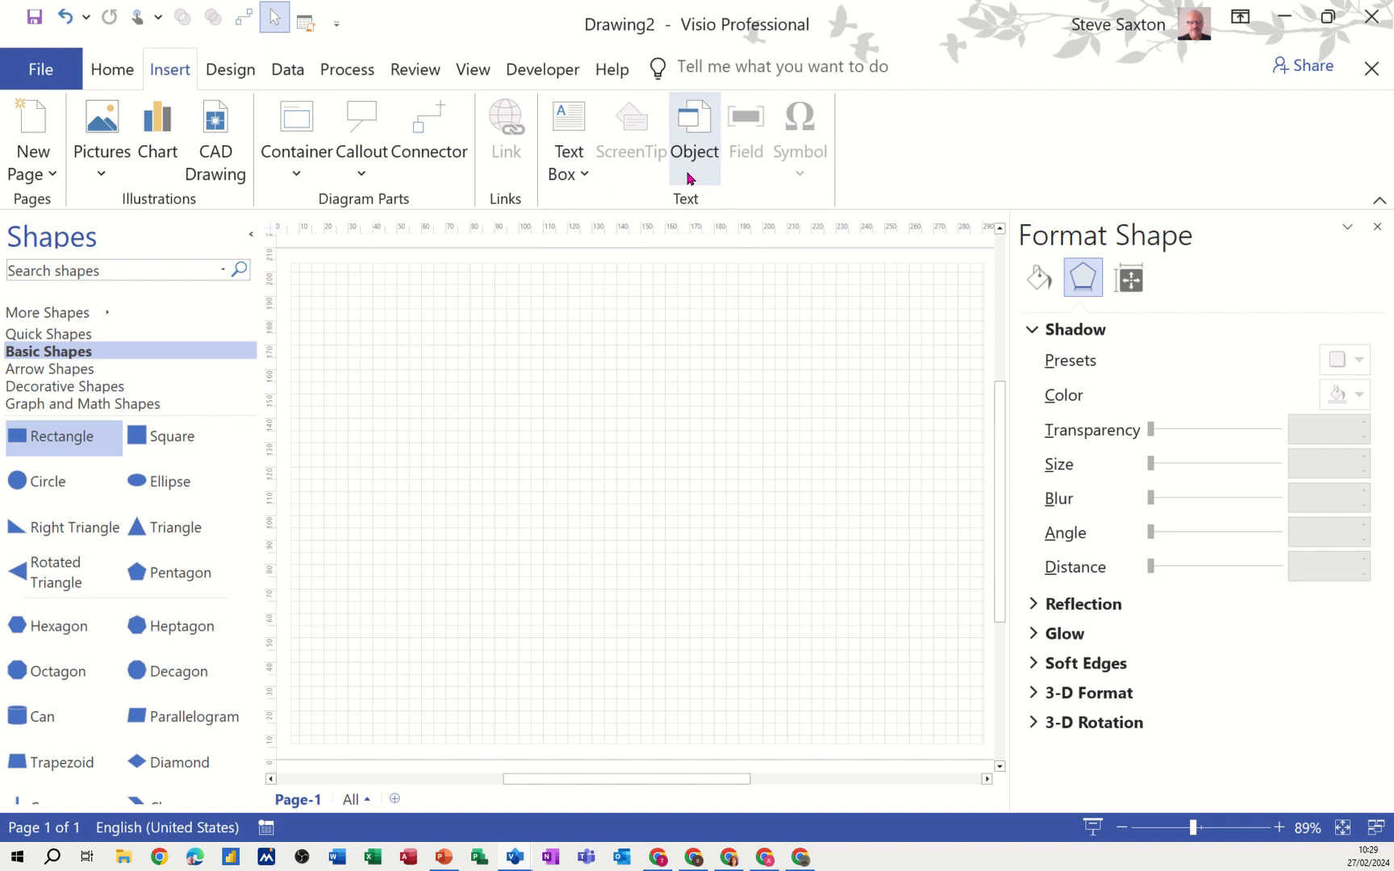
click(230, 71)
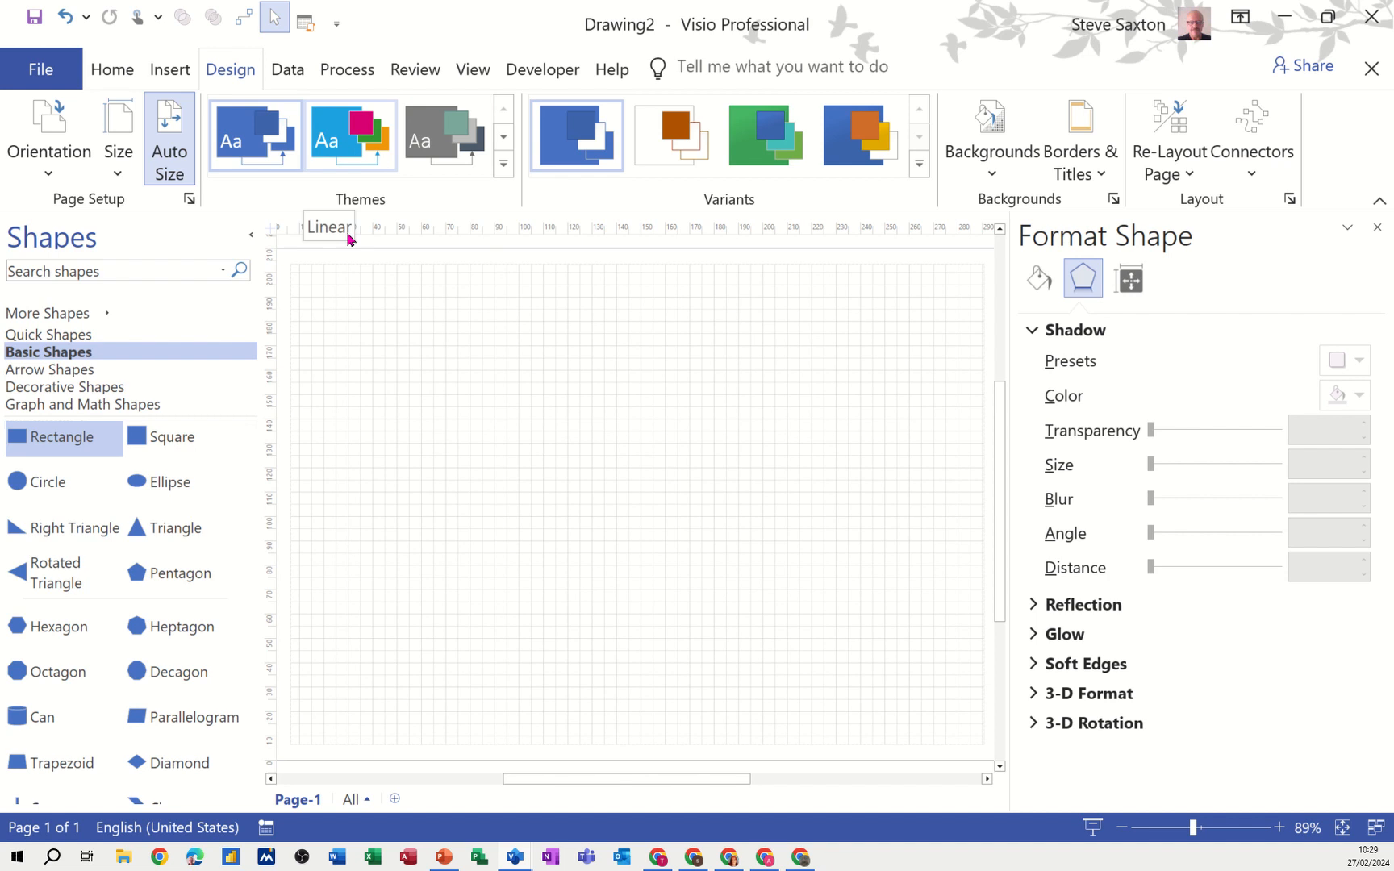
drag(166, 438, 542, 374)
drag(63, 436, 699, 389)
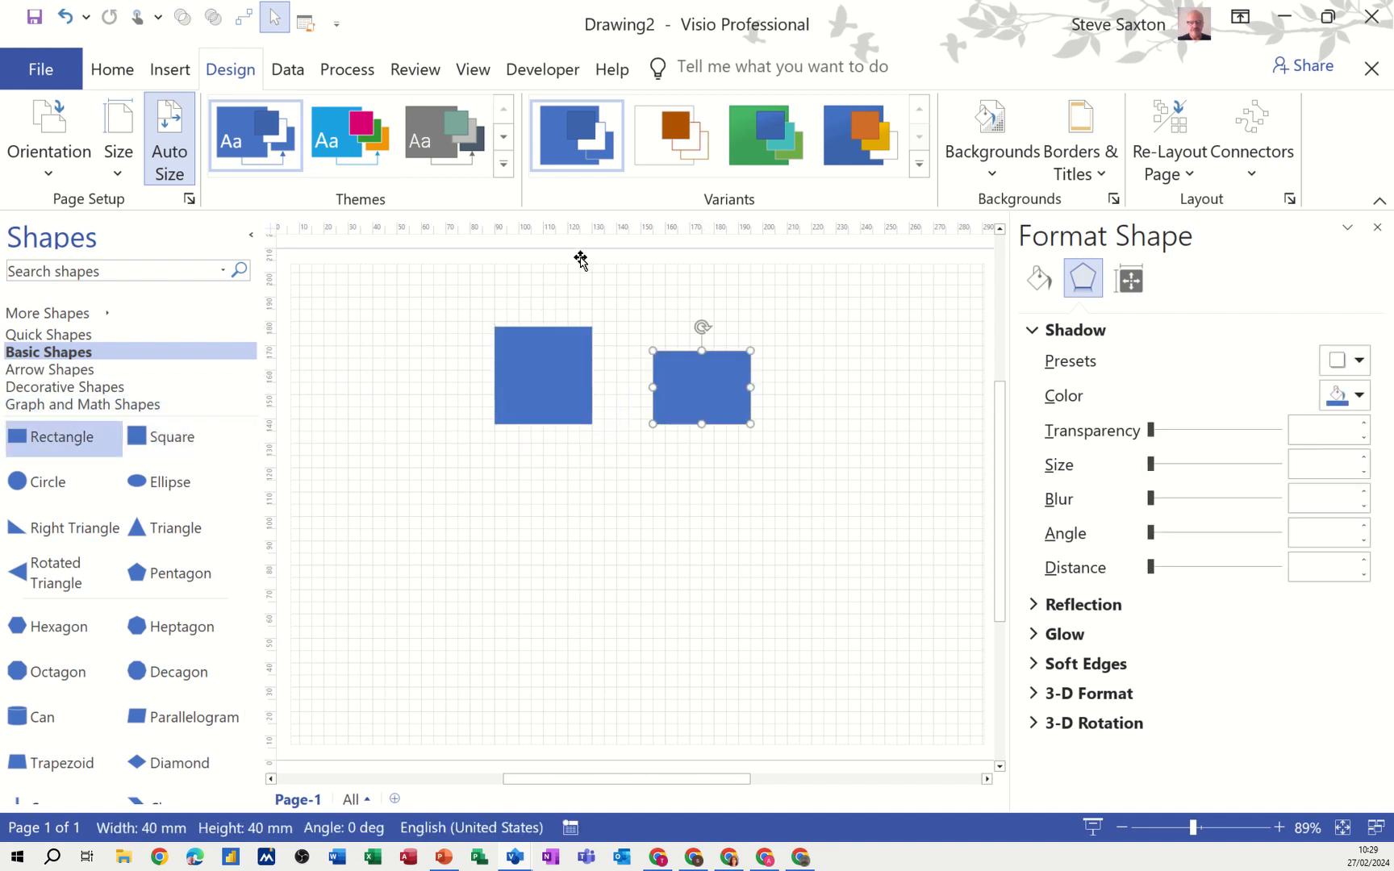
Step: Apply the dark teal Professional theme with the red accent to the page and choose its second variant, with green and yellow accents
click(468, 161)
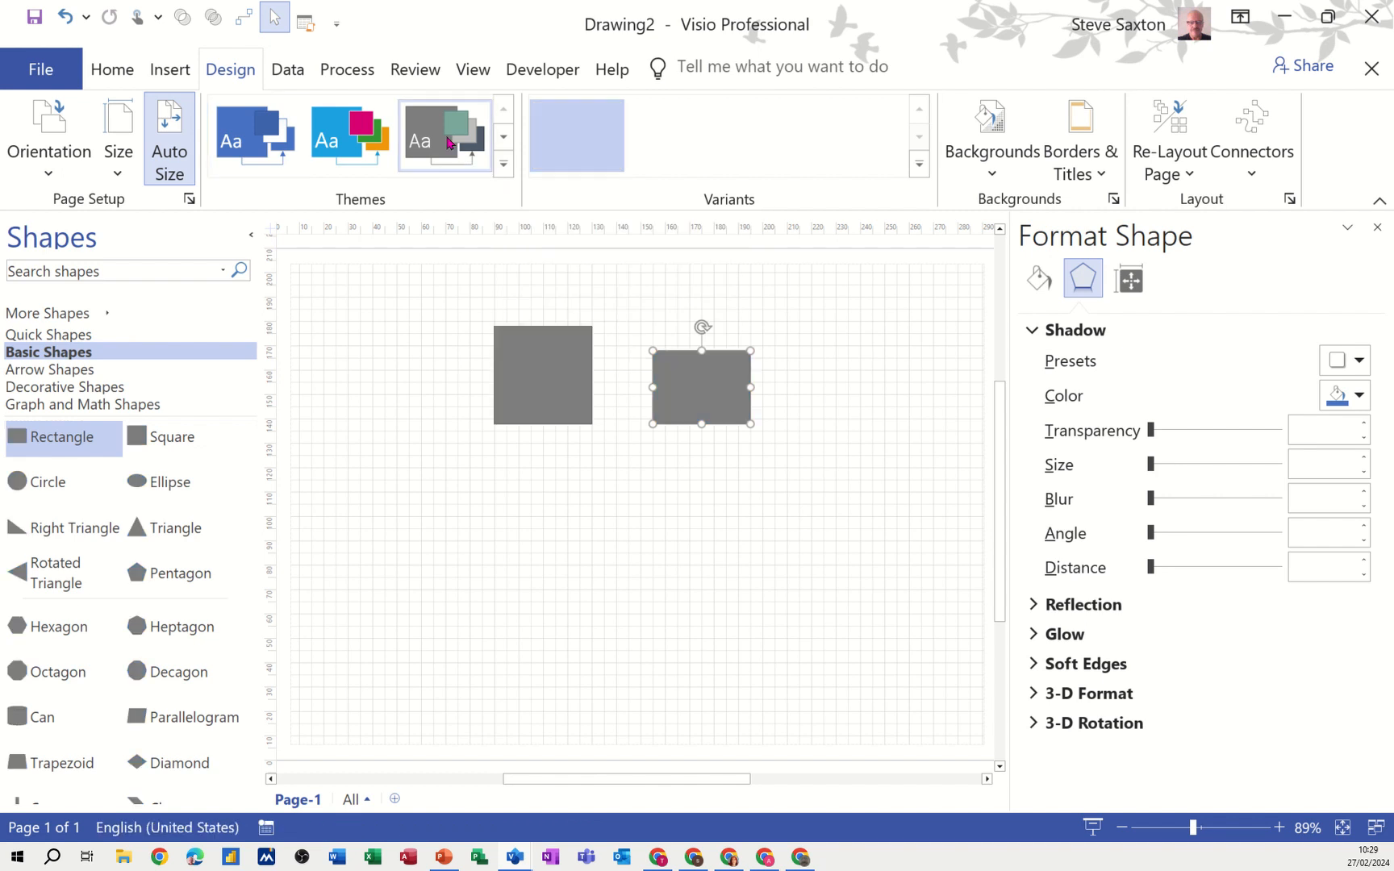
click(504, 165)
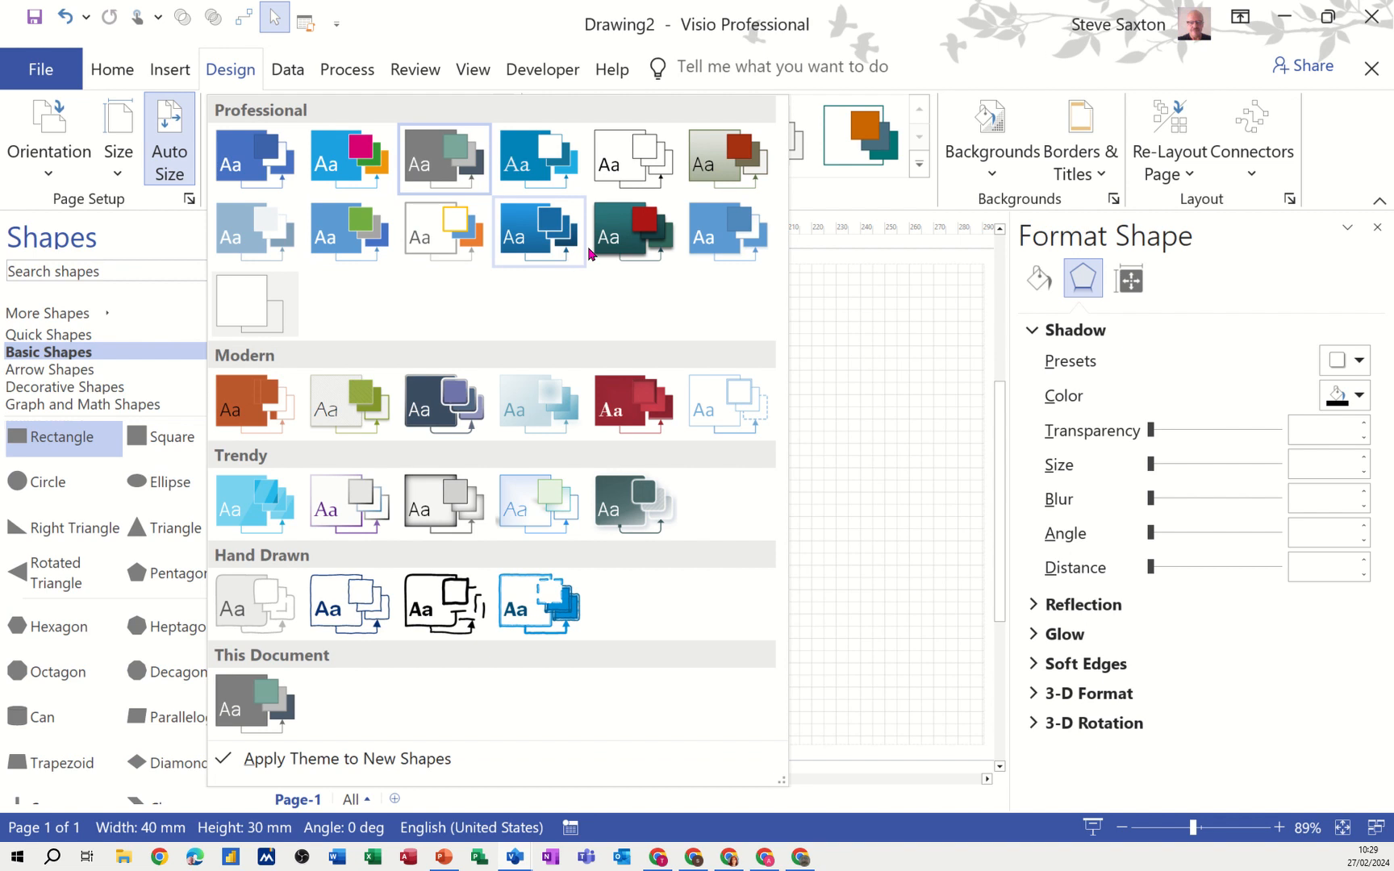
click(617, 238)
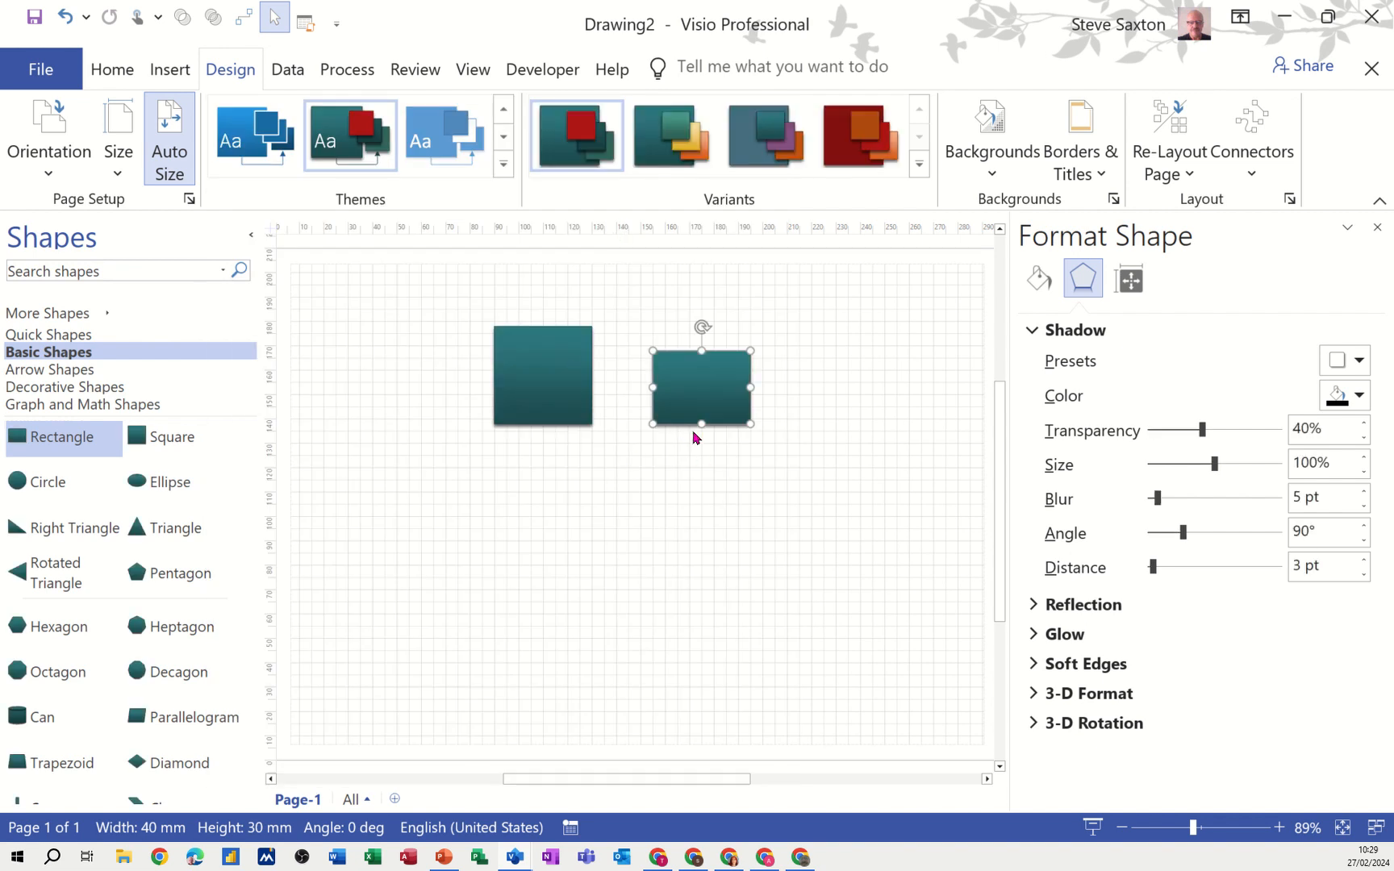
click(864, 155)
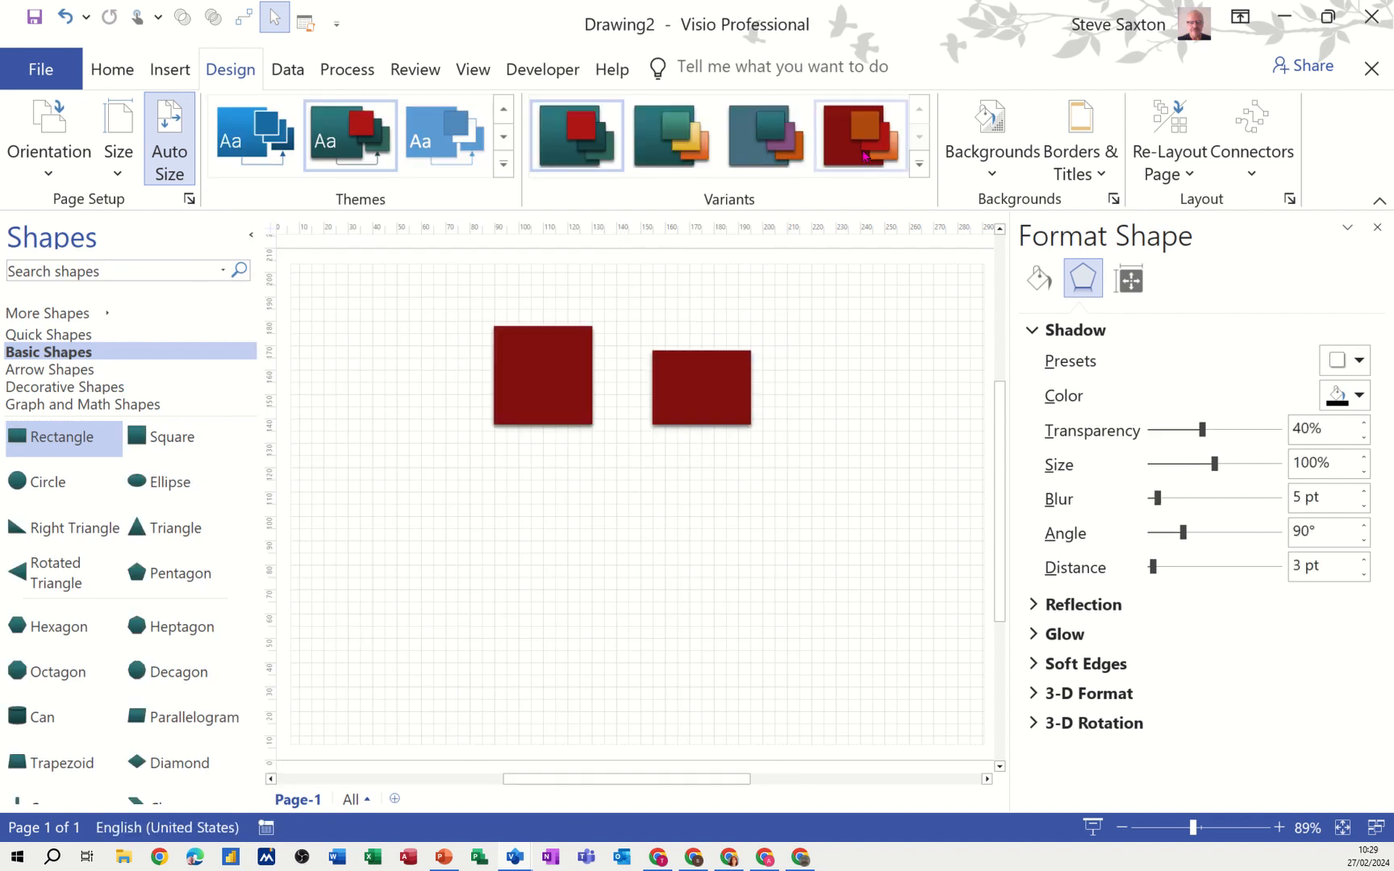
click(676, 139)
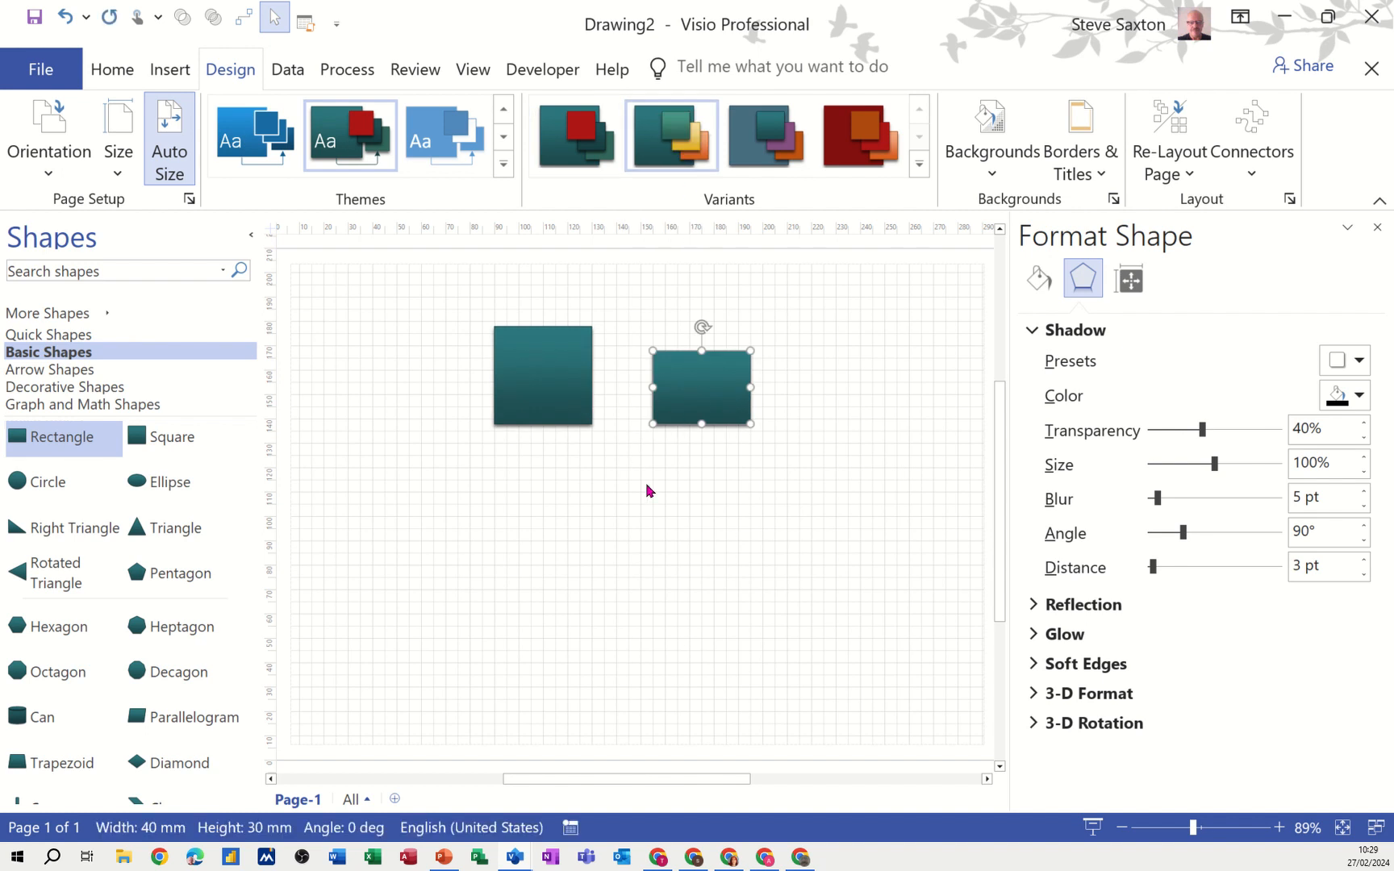
Step: Apply the world map background to the drawing and show its VBackground-1 page
click(988, 170)
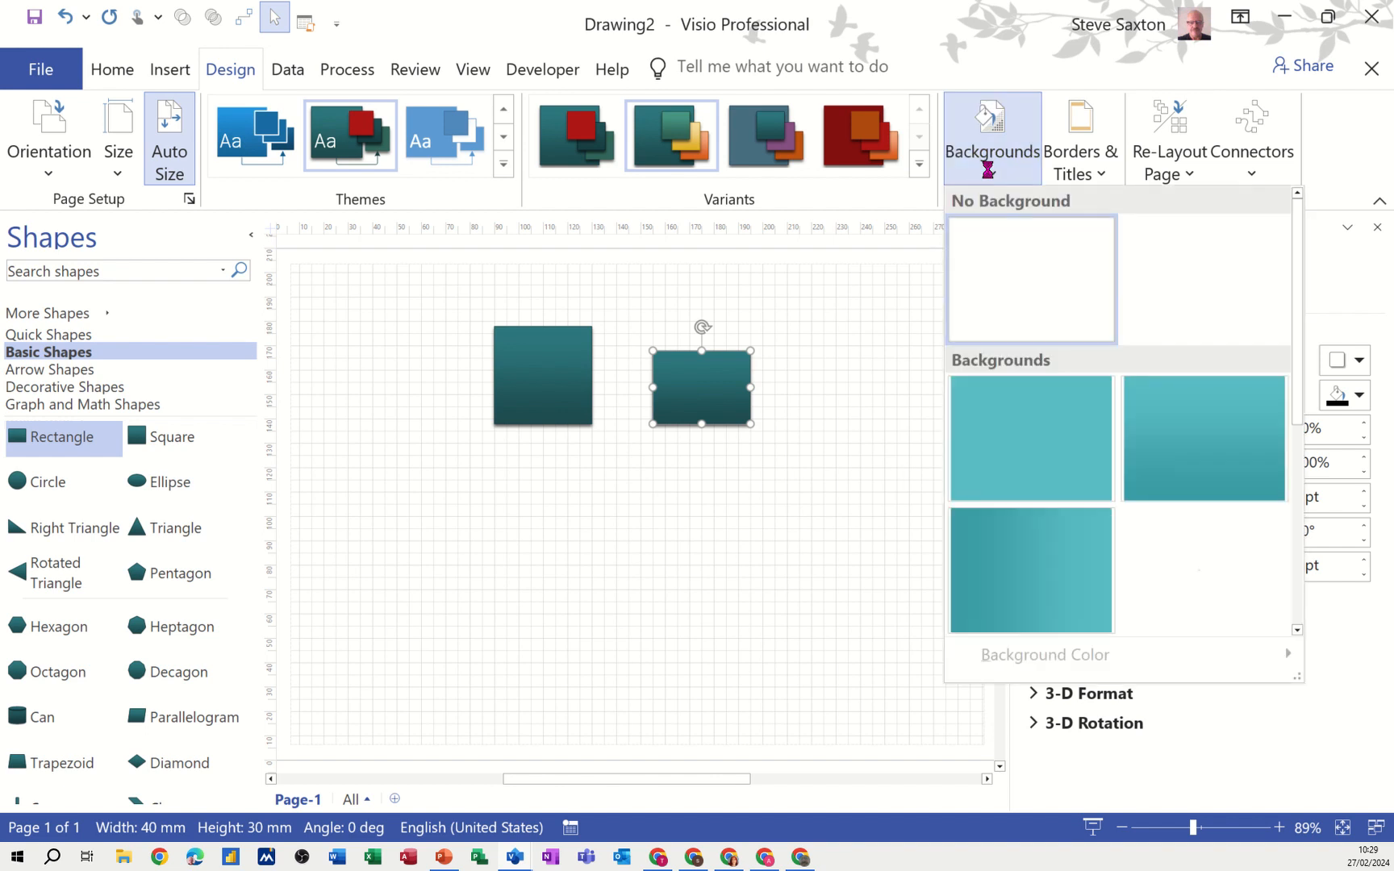
scroll(1056, 436, down, 3)
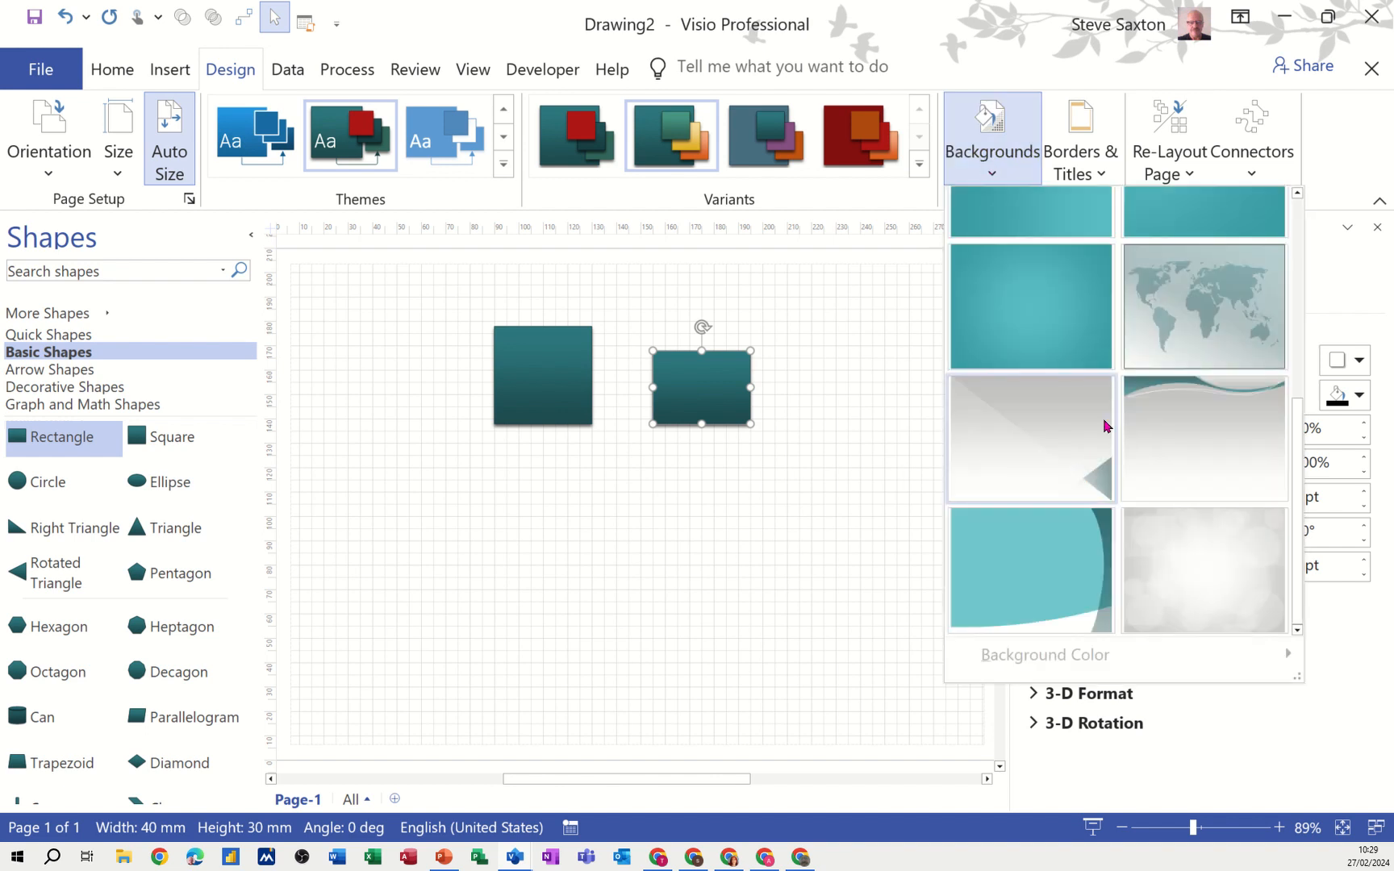
click(1186, 304)
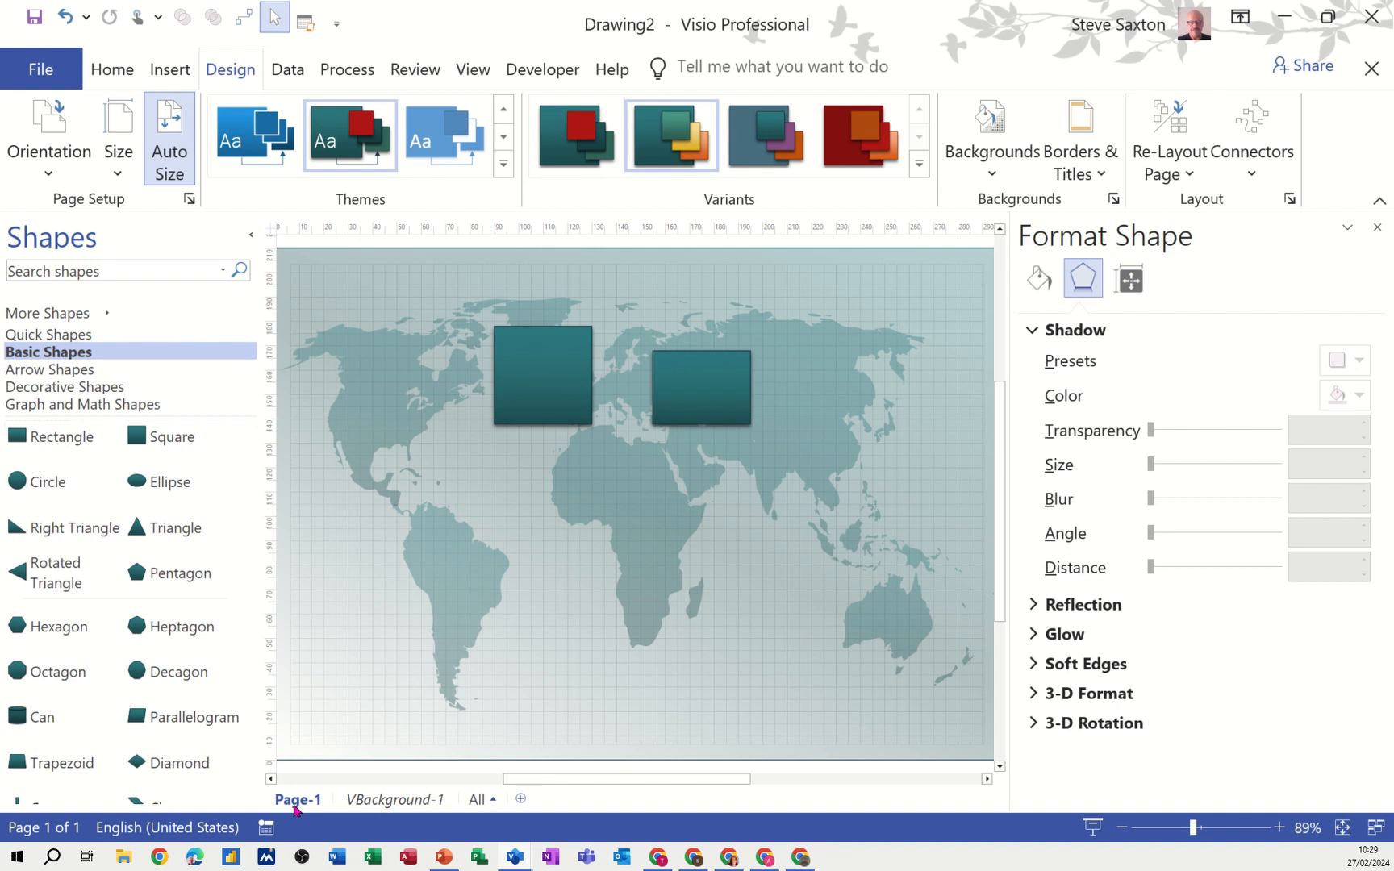
click(372, 802)
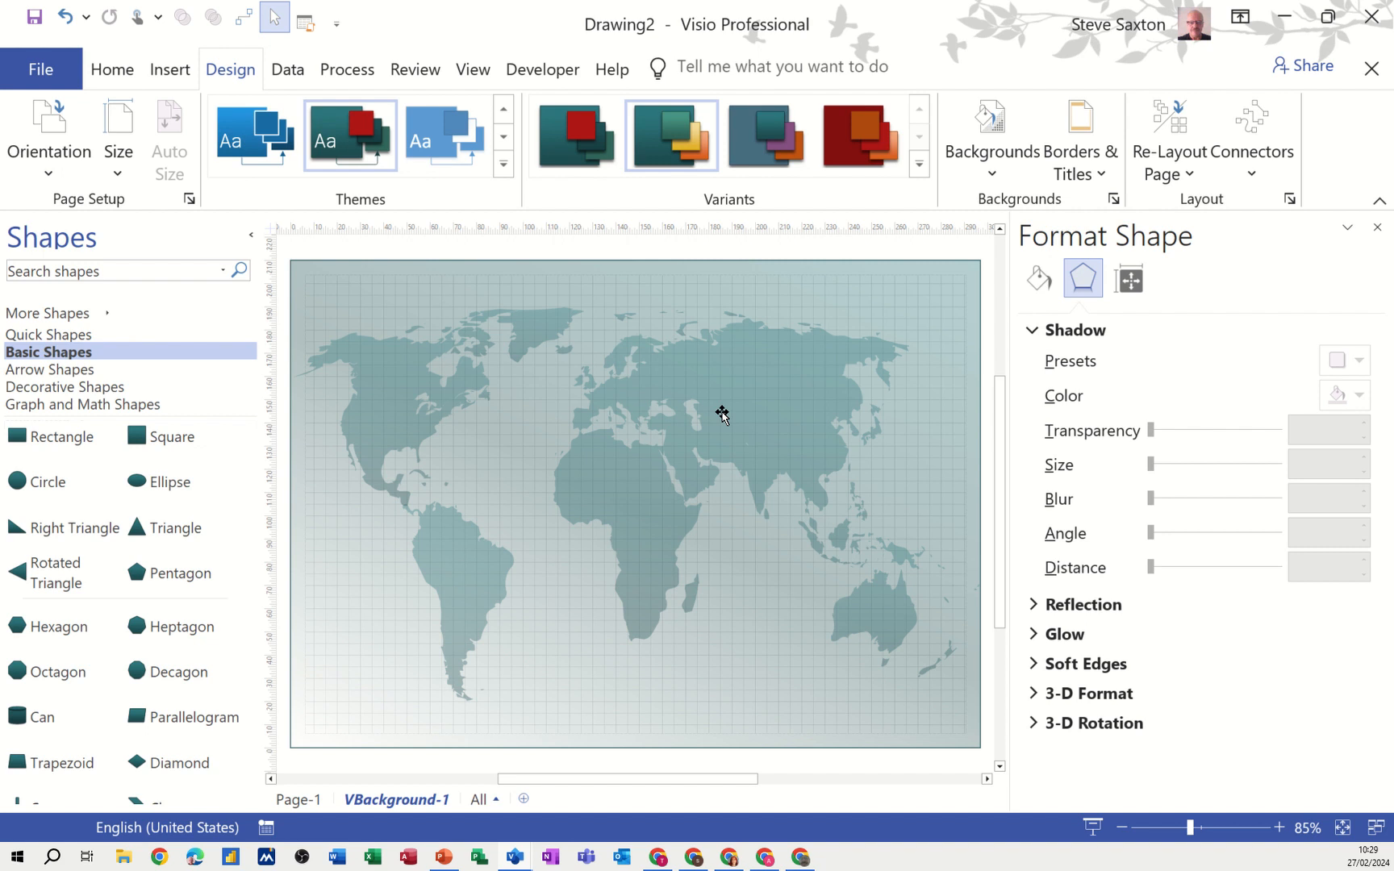
Step: Rename the foreground page Page-1 as main in its page properties
right_click(299, 801)
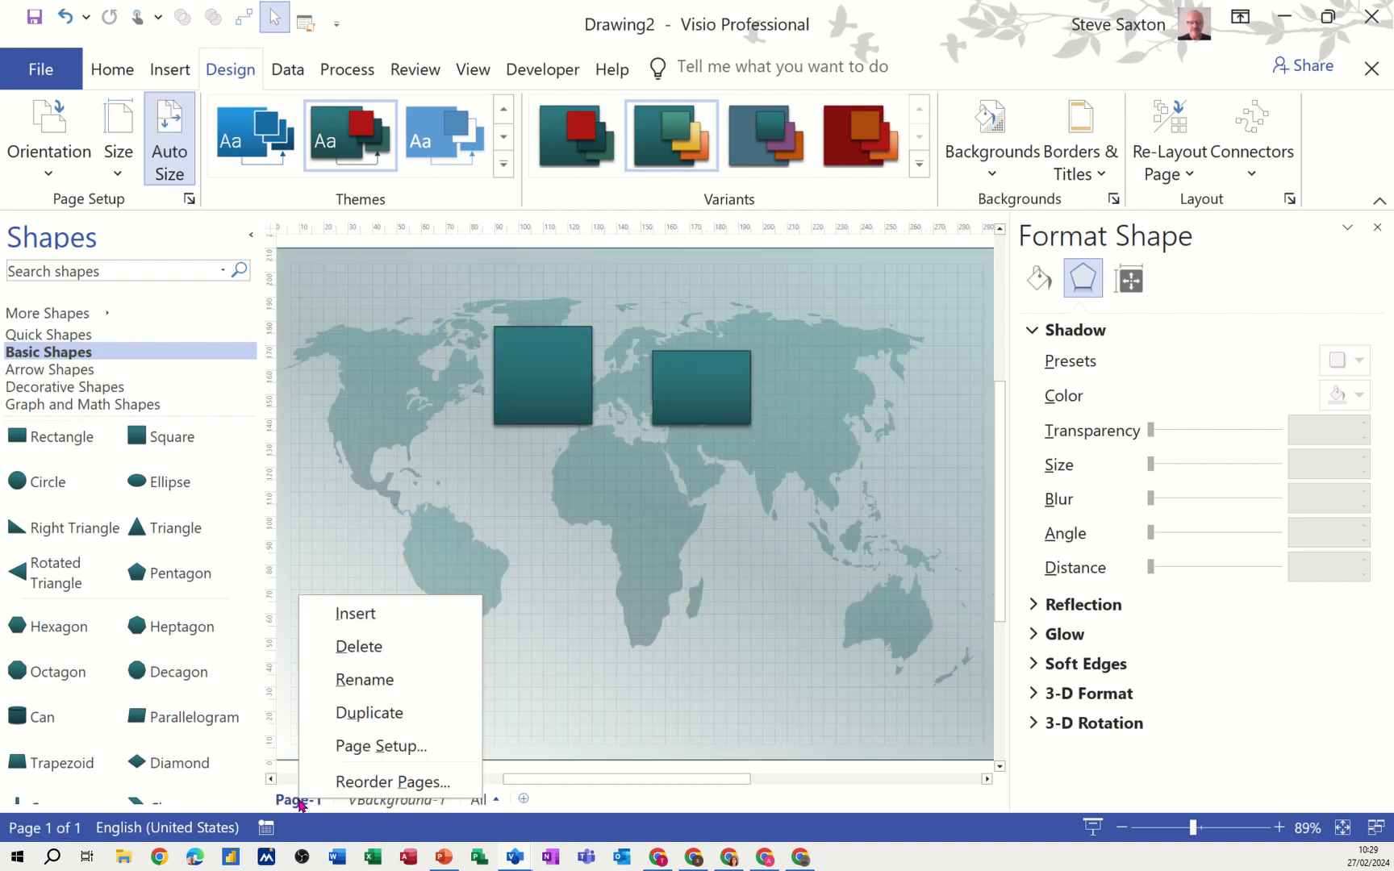
click(362, 748)
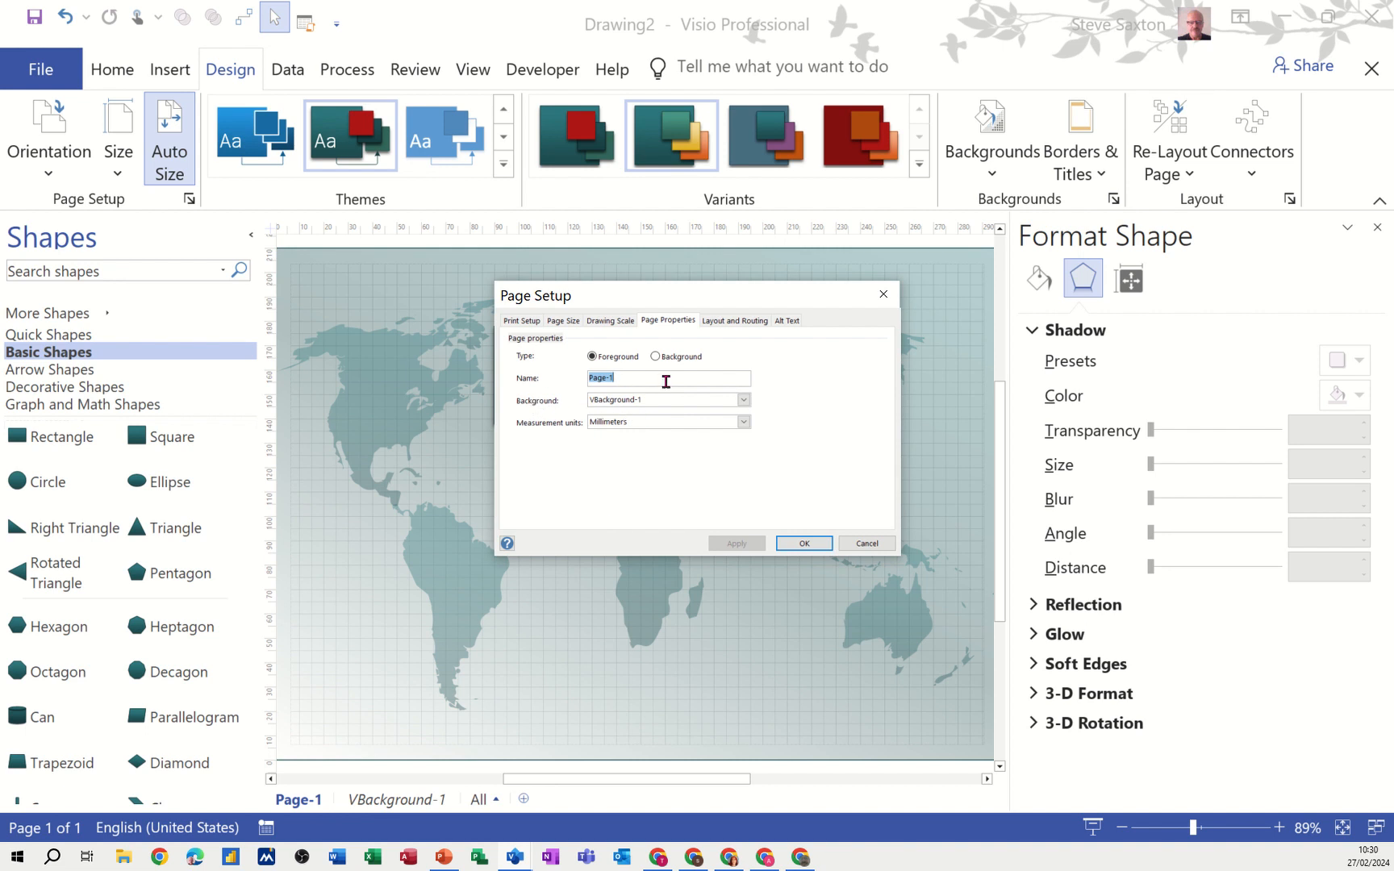
text(main)
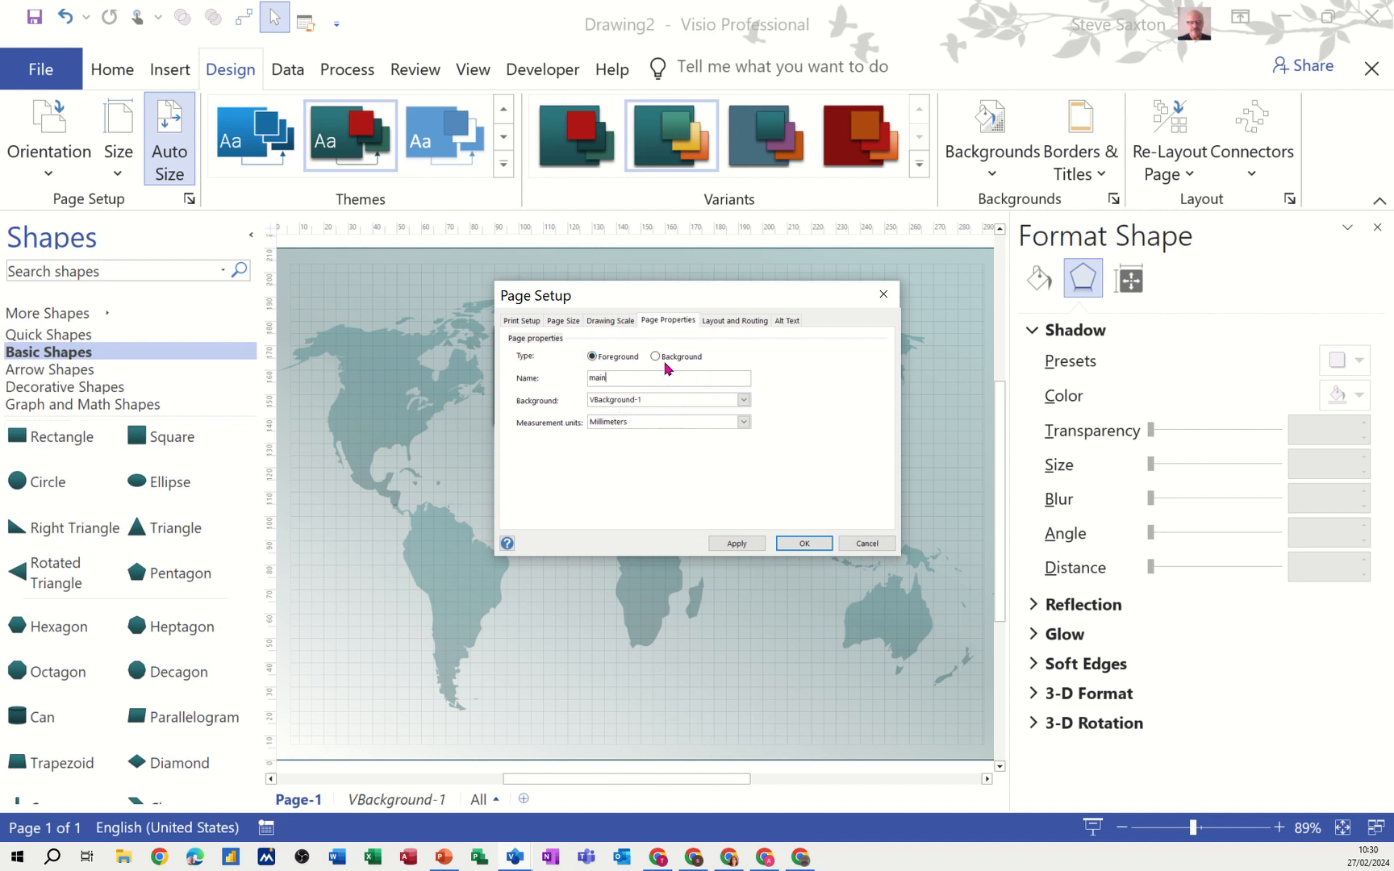
click(795, 544)
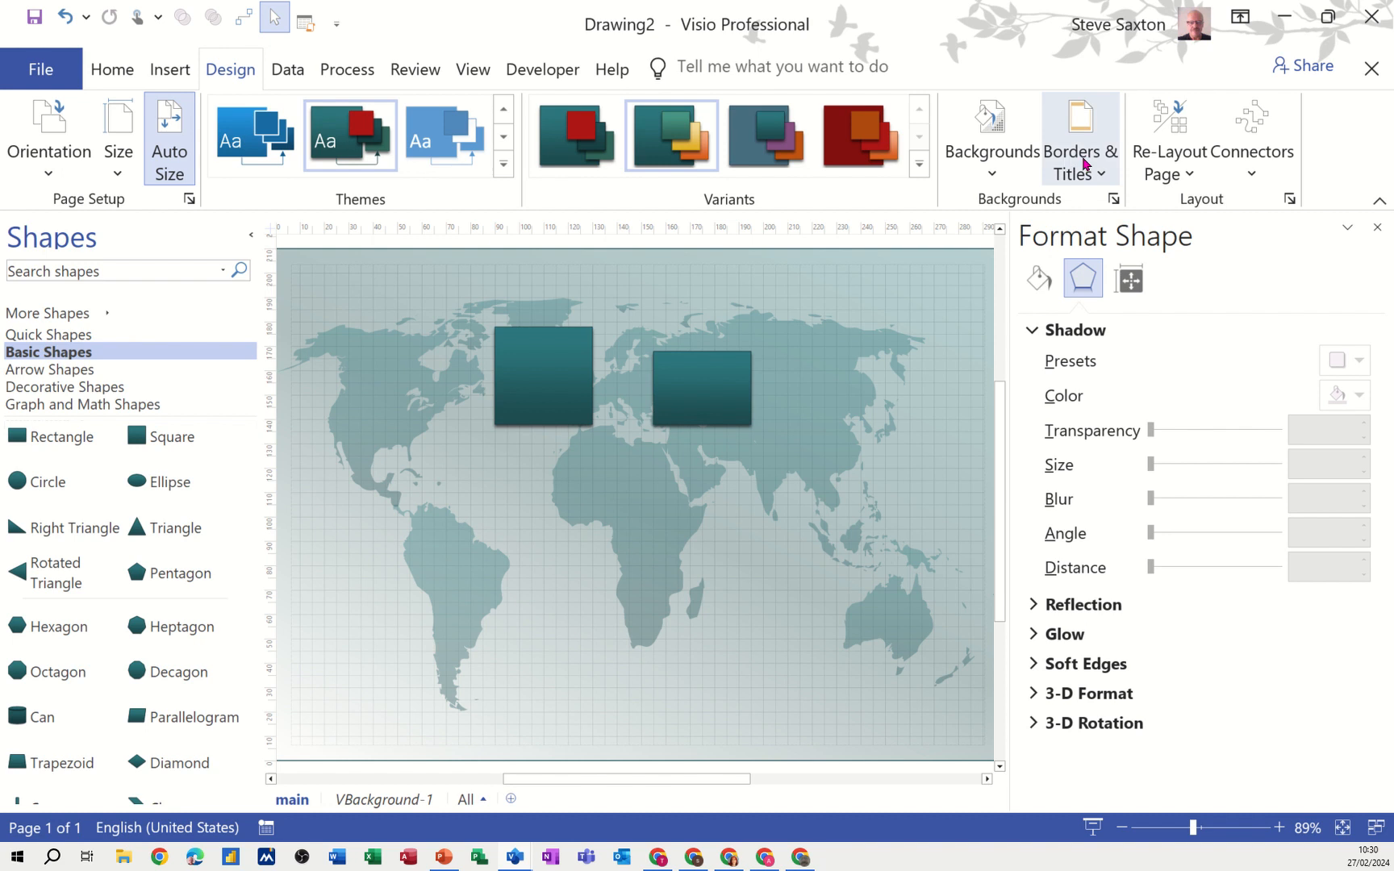
Step: Add the border with a date block before the title, replace the title on VBackground-1 with the person's first name, and return to main
click(1094, 176)
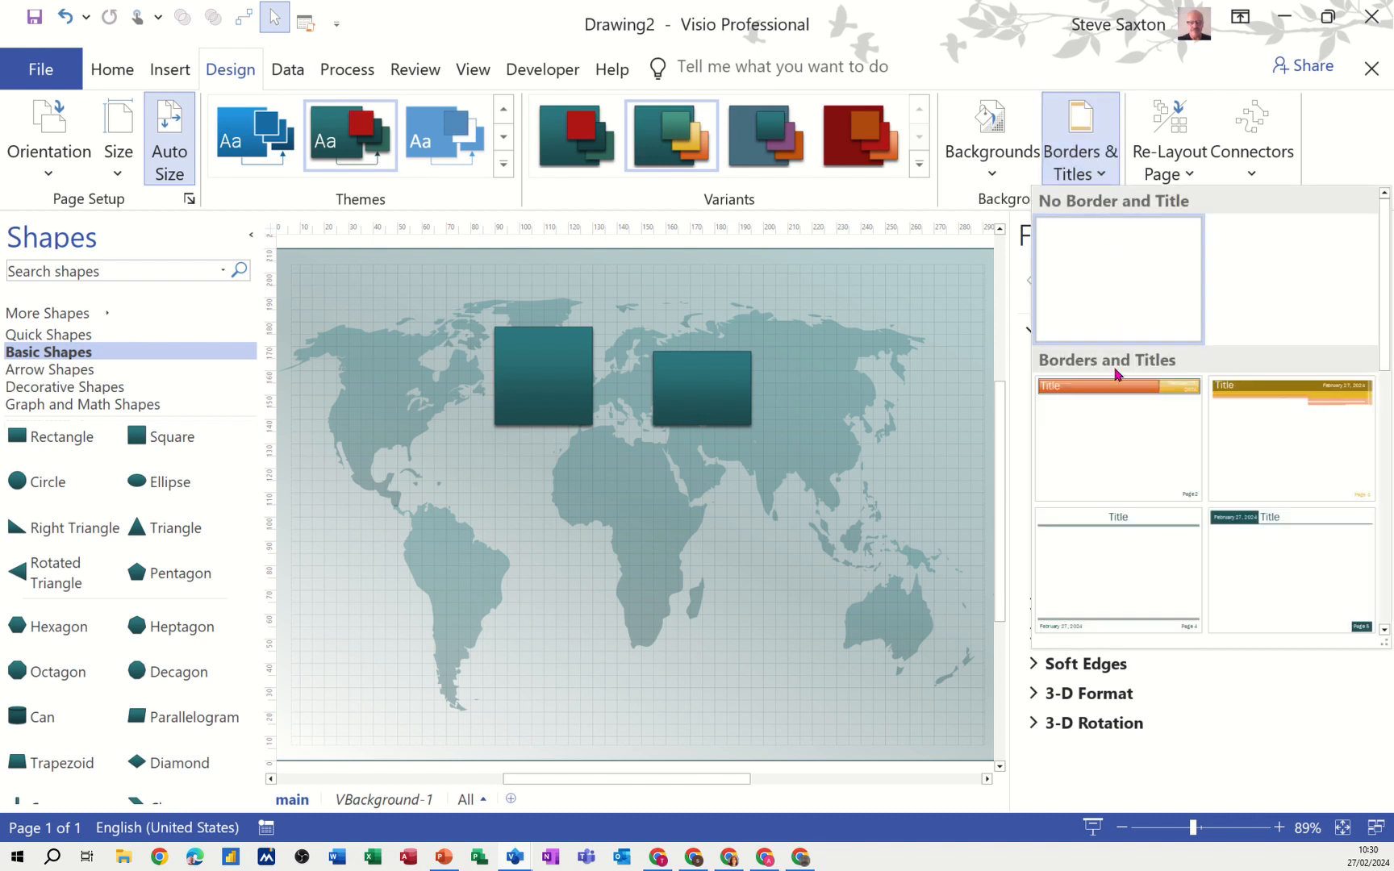
click(1255, 555)
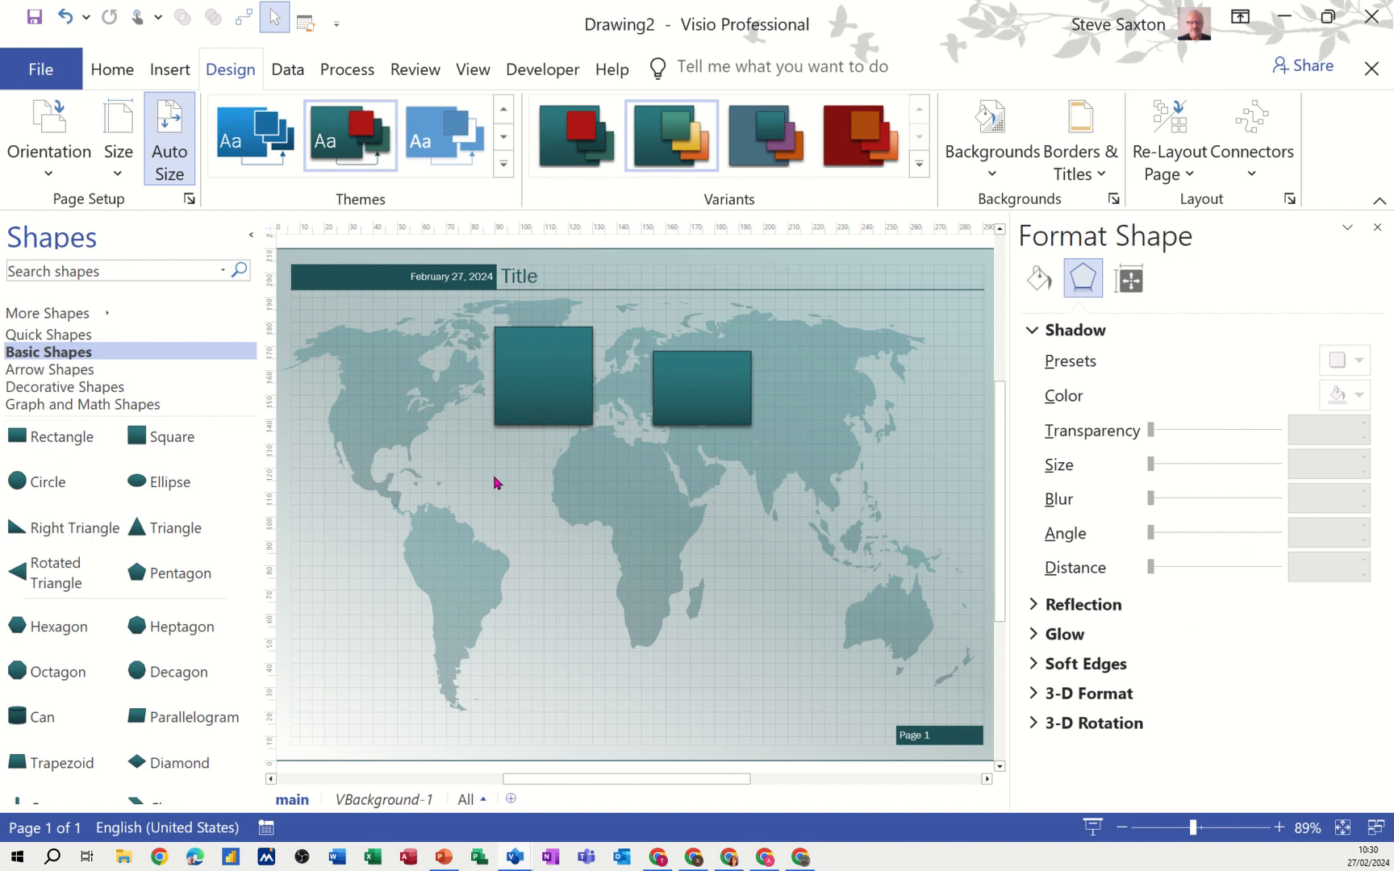
click(380, 800)
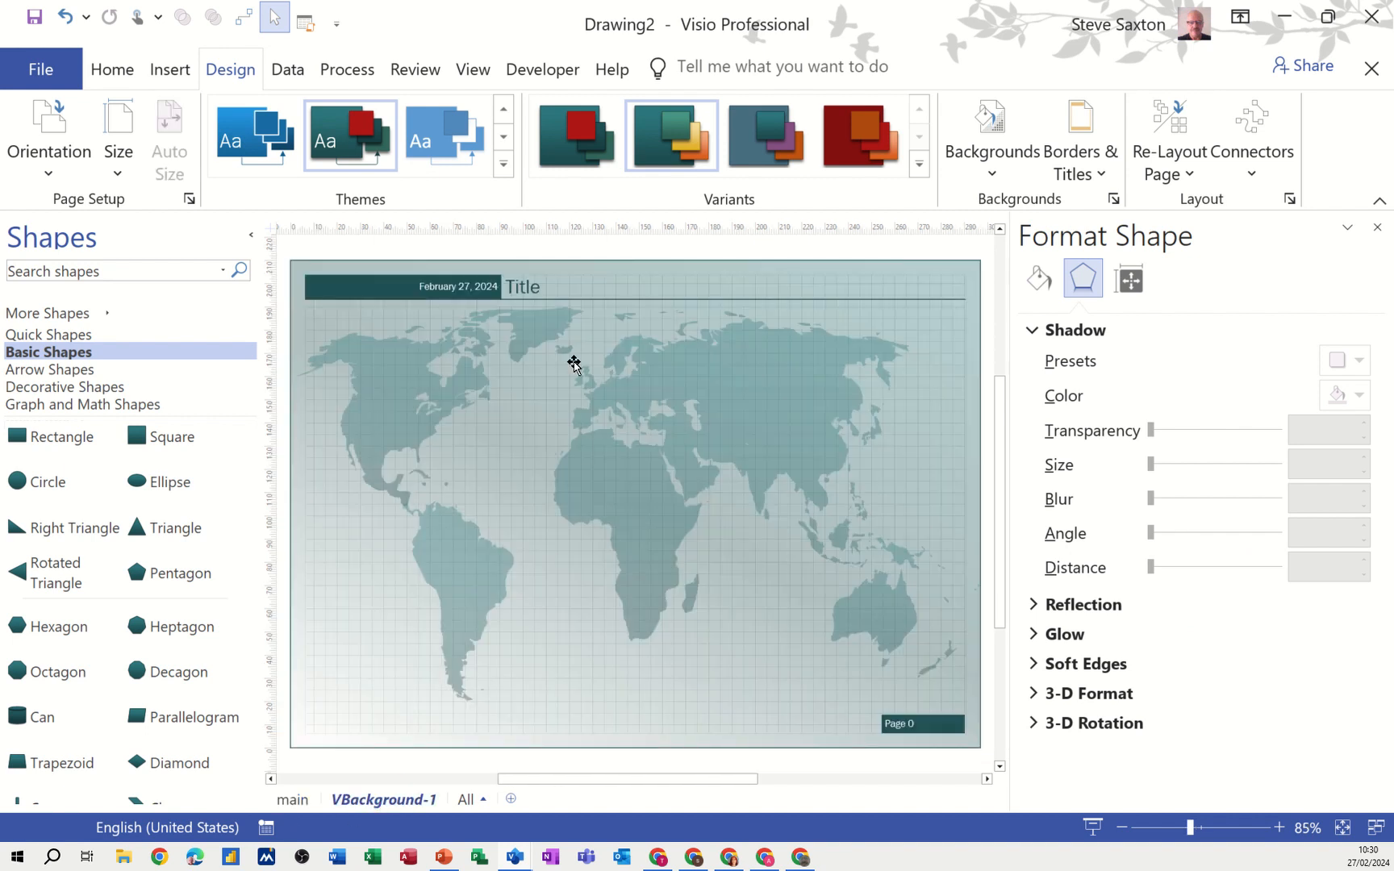
click(530, 288)
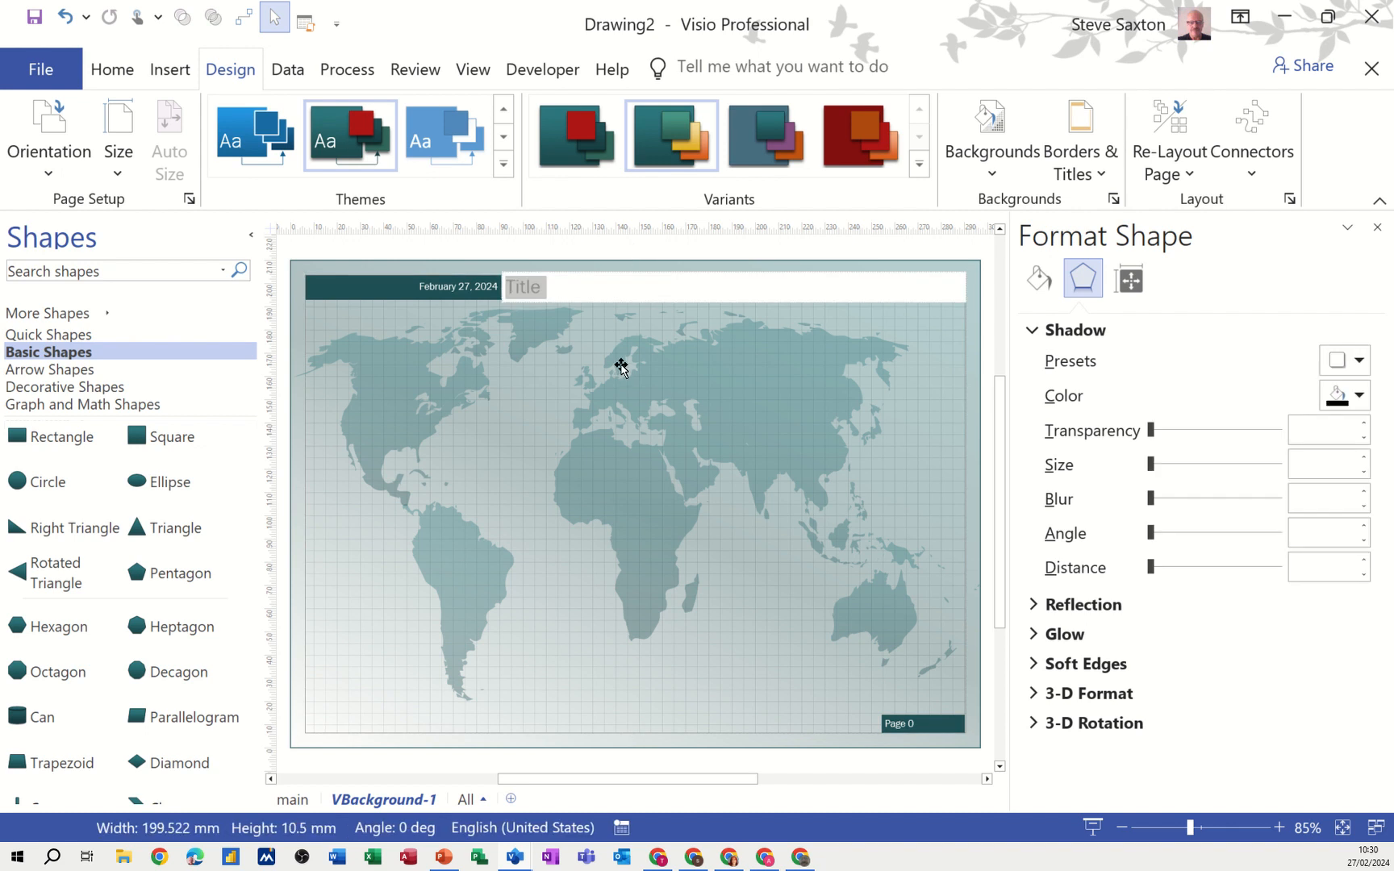
text(Steve)
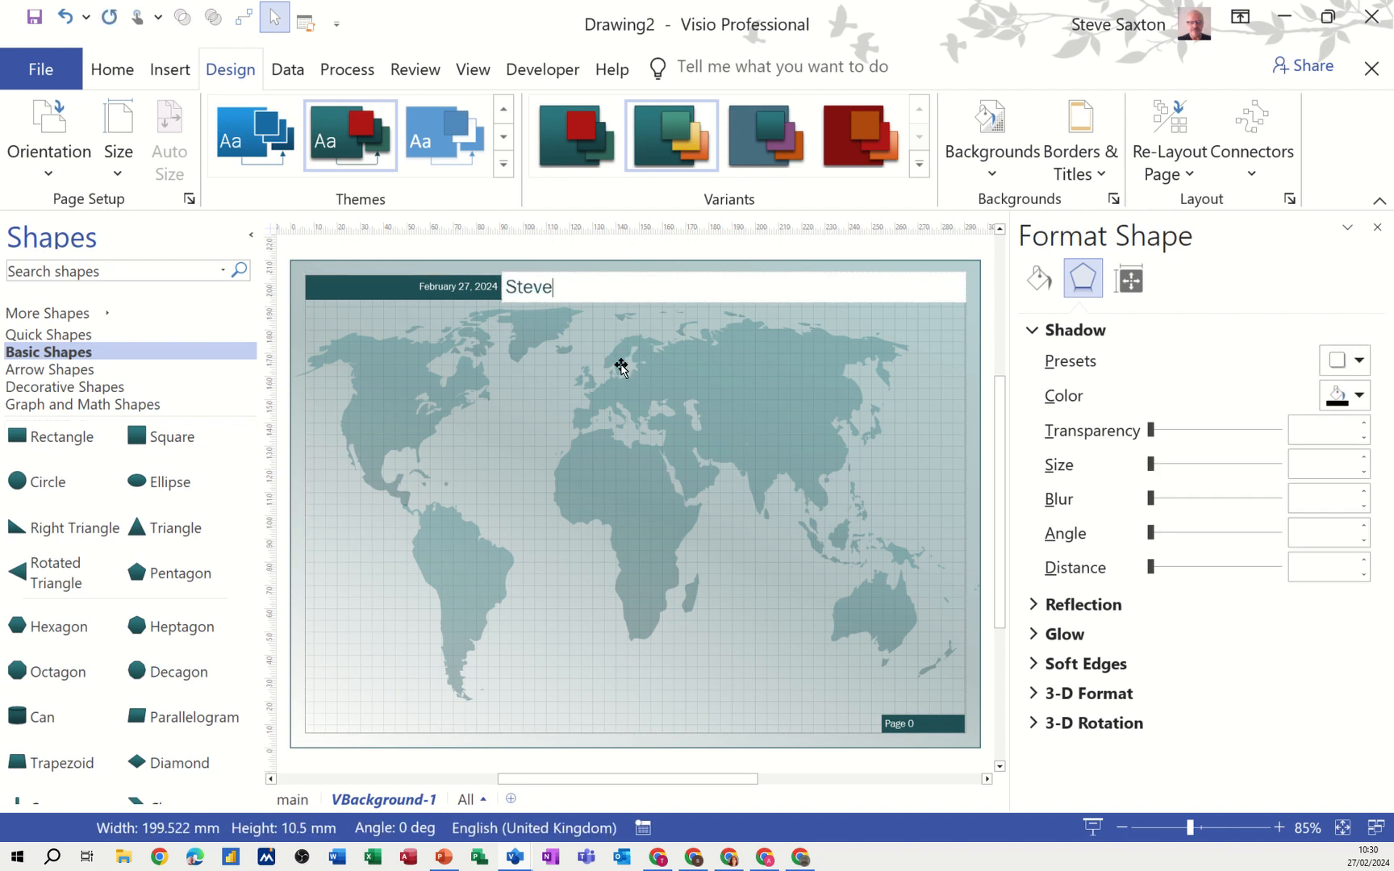
click(765, 528)
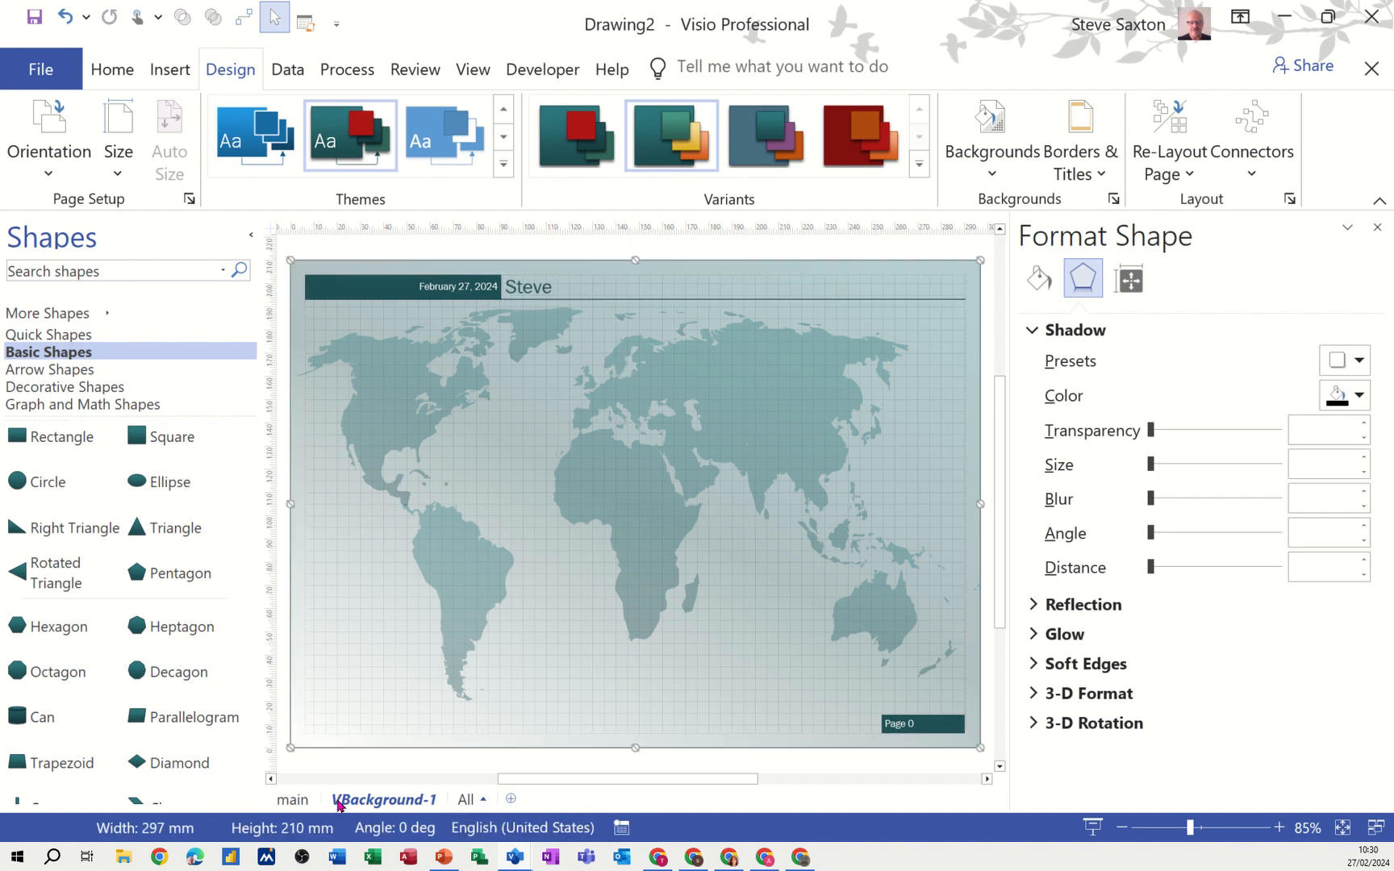
click(292, 799)
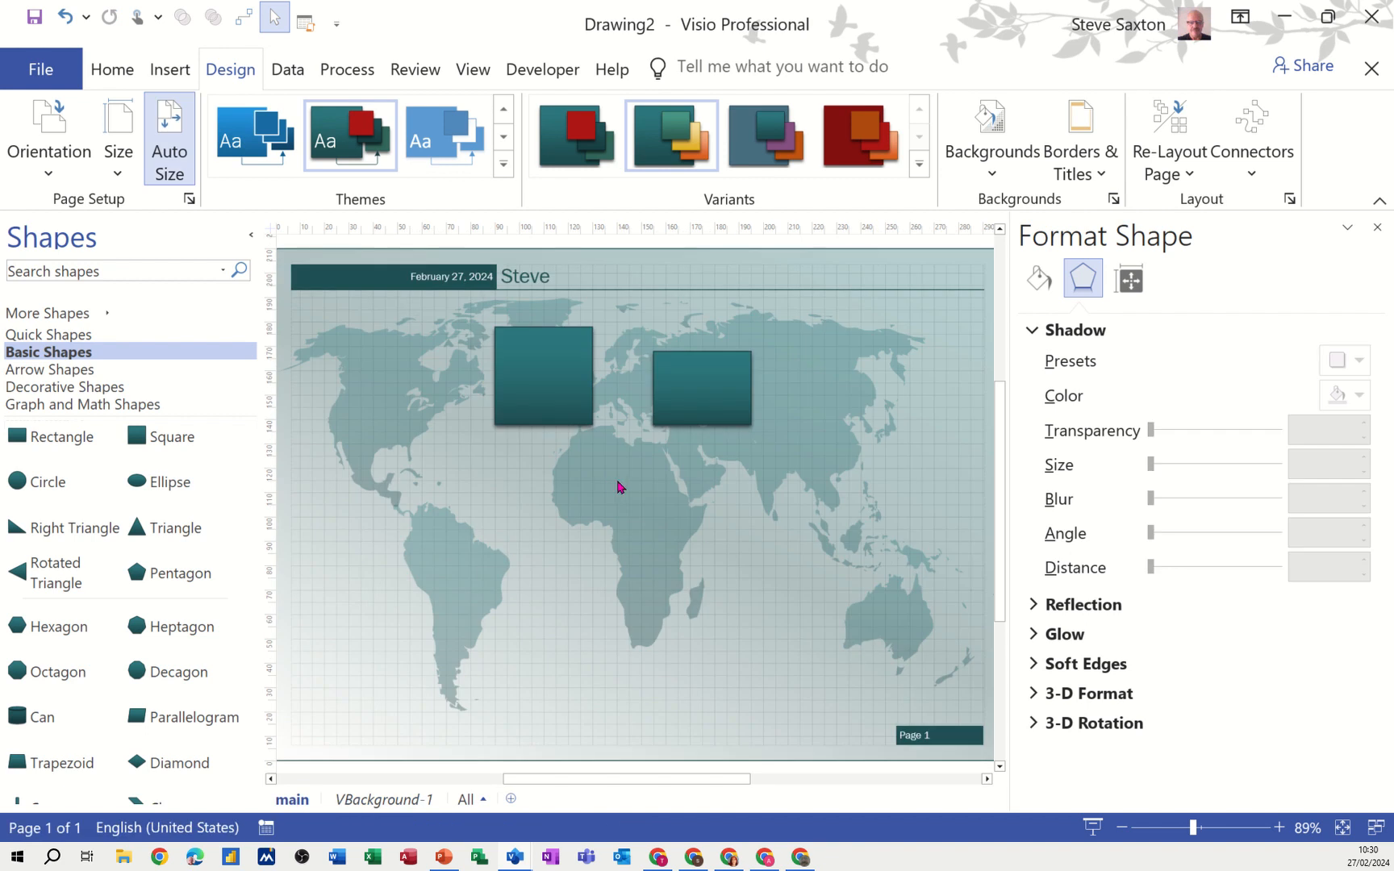
Step: Switch the theme to its dark red variant and move the square over North America and the rectangle over Asia
drag(559, 379, 503, 511)
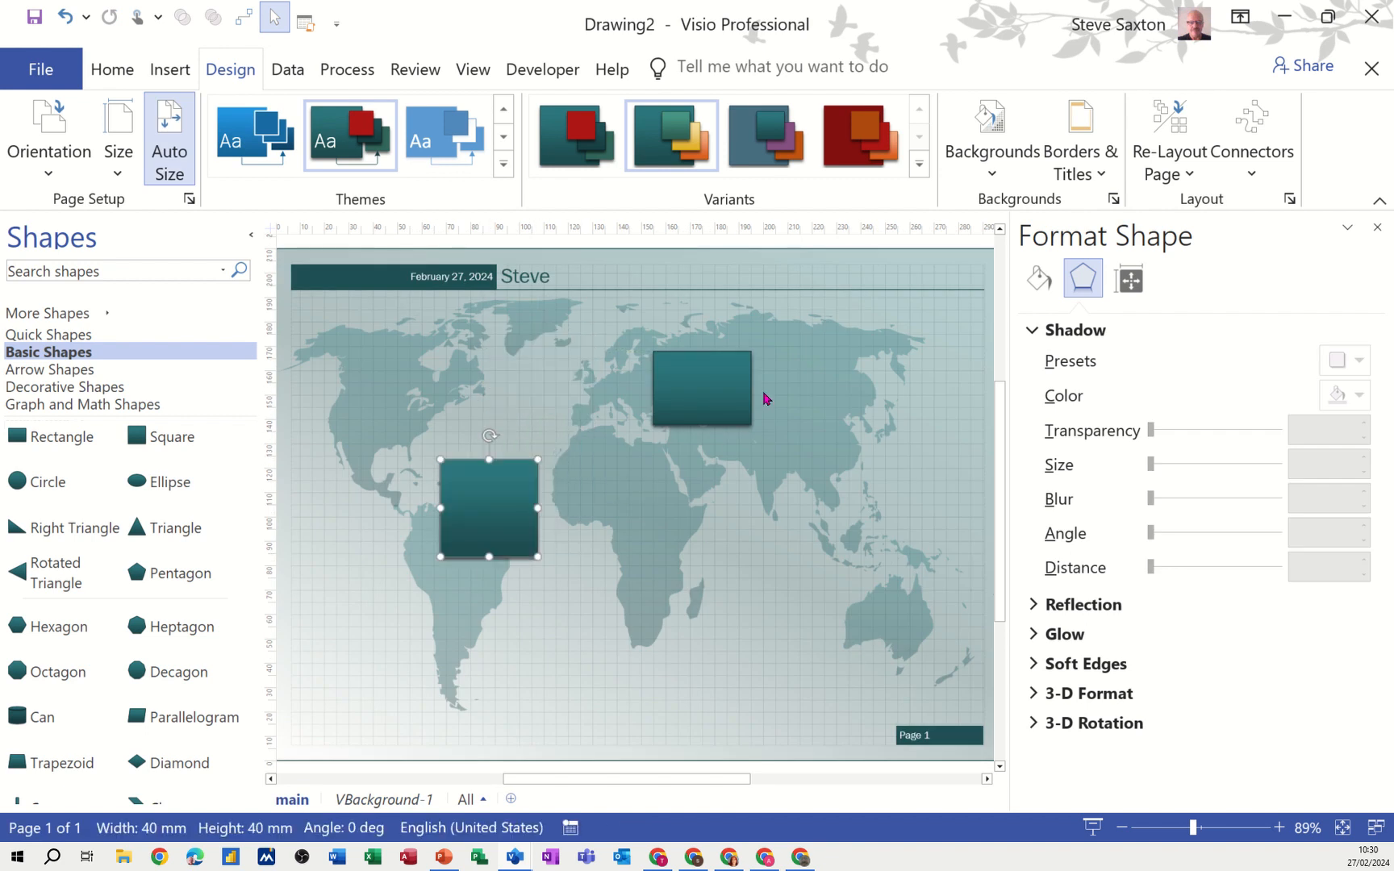
drag(744, 391, 757, 501)
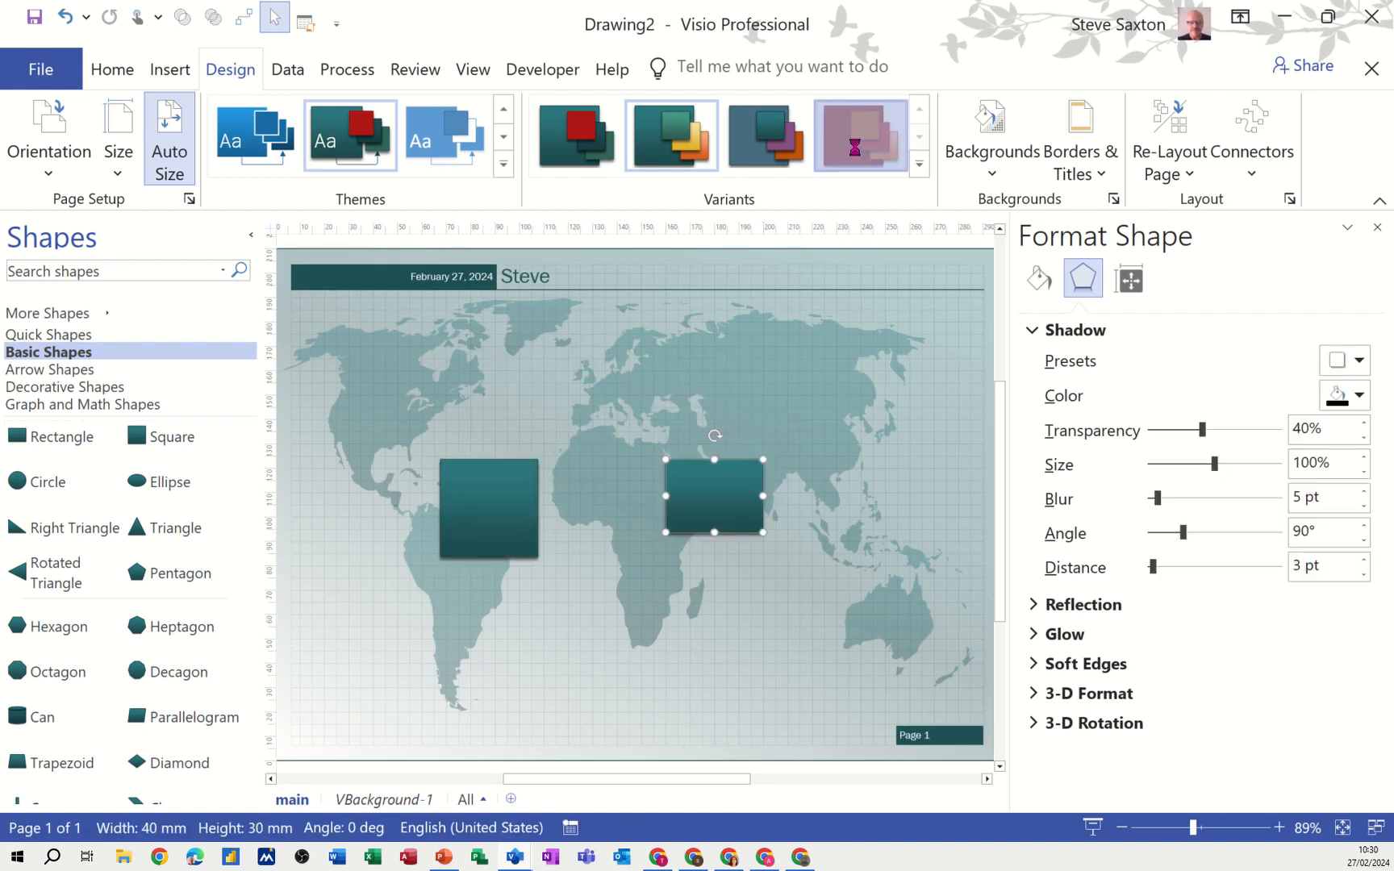
click(855, 147)
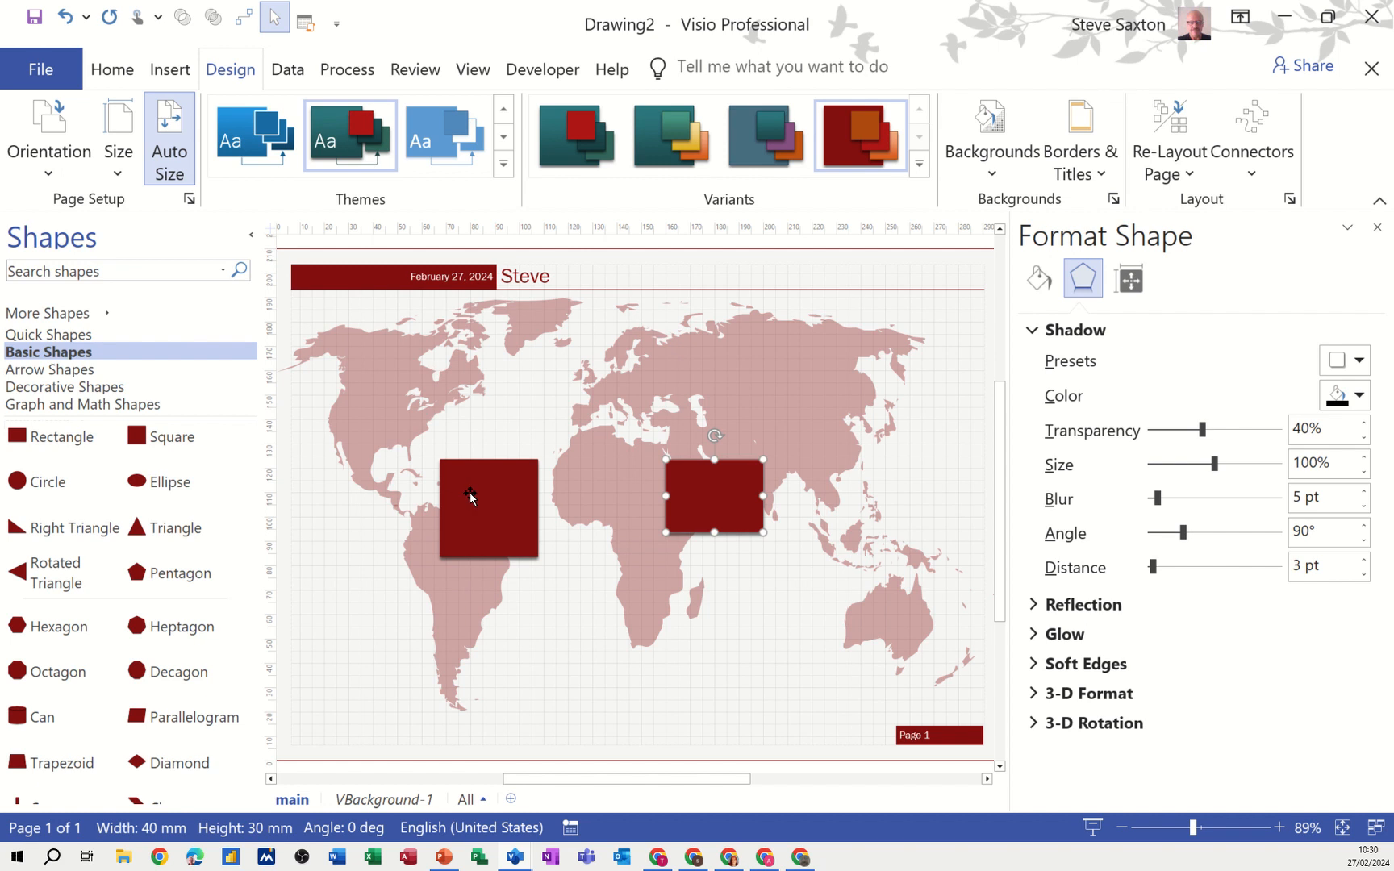
drag(471, 498, 397, 425)
drag(707, 504, 737, 420)
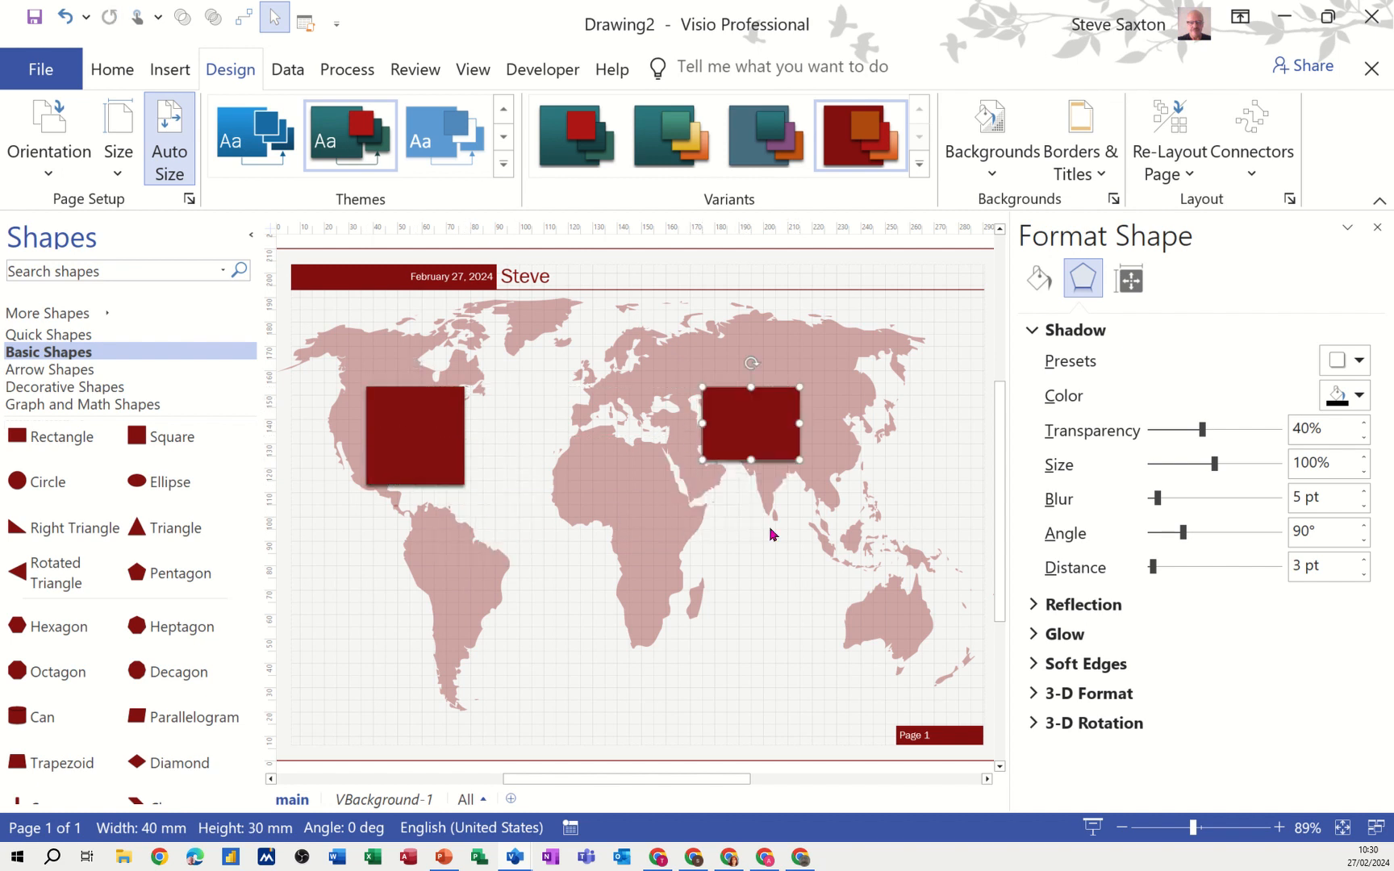